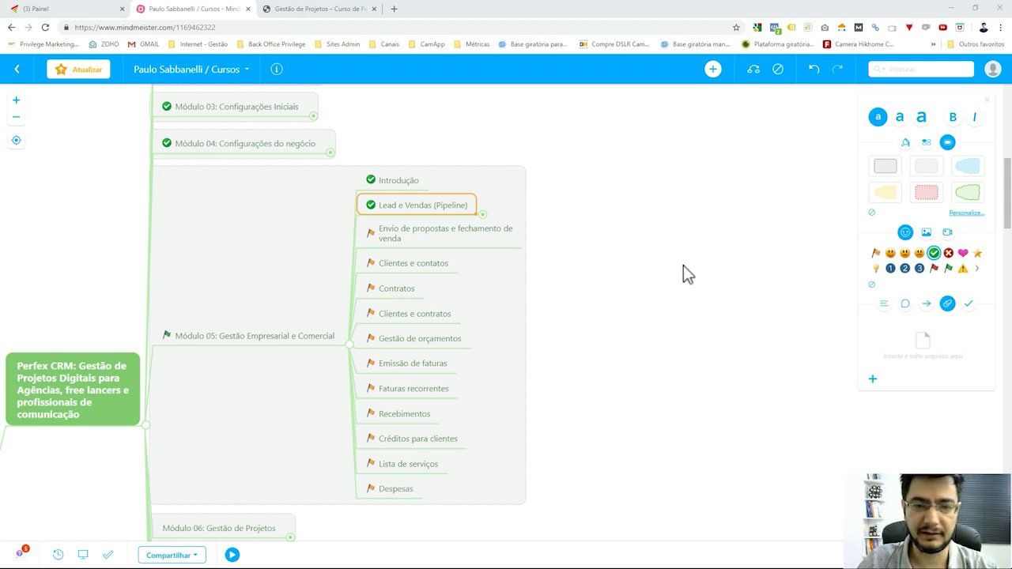
Expand Lead e Vendas (Pipeline) and its Processo branch to show the five stages.
{"action": "left_click", "coordinate": [483, 216]}
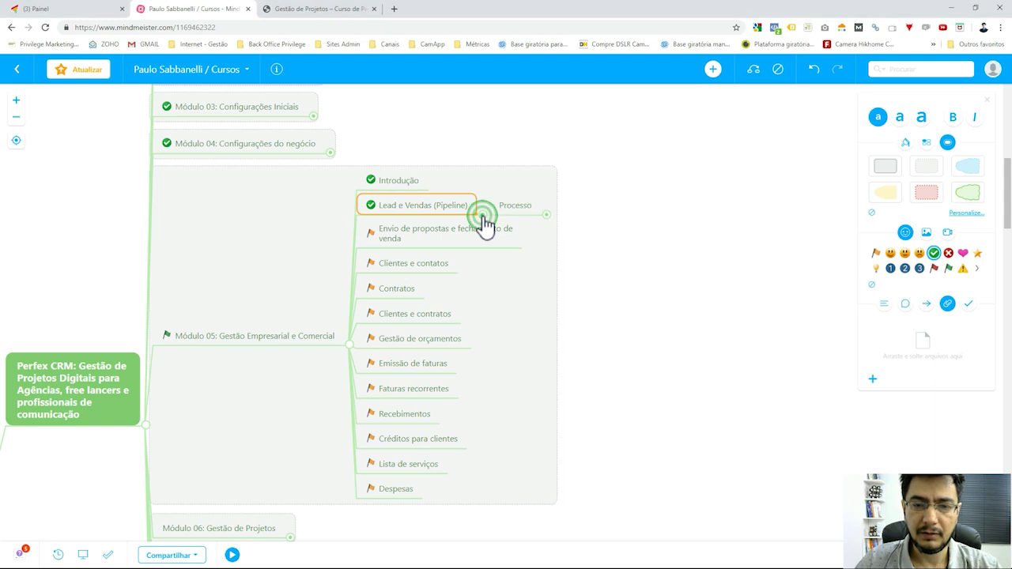
{"action": "left_click", "coordinate": [545, 215]}
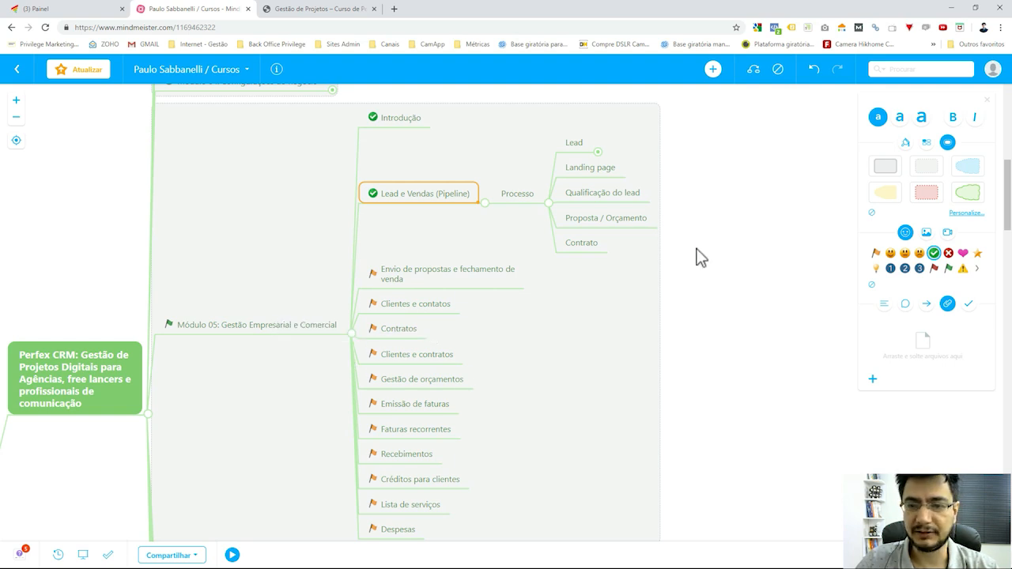
{"action": "left_click_drag", "start_coordinate": [725, 256], "coordinate": [728, 266]}
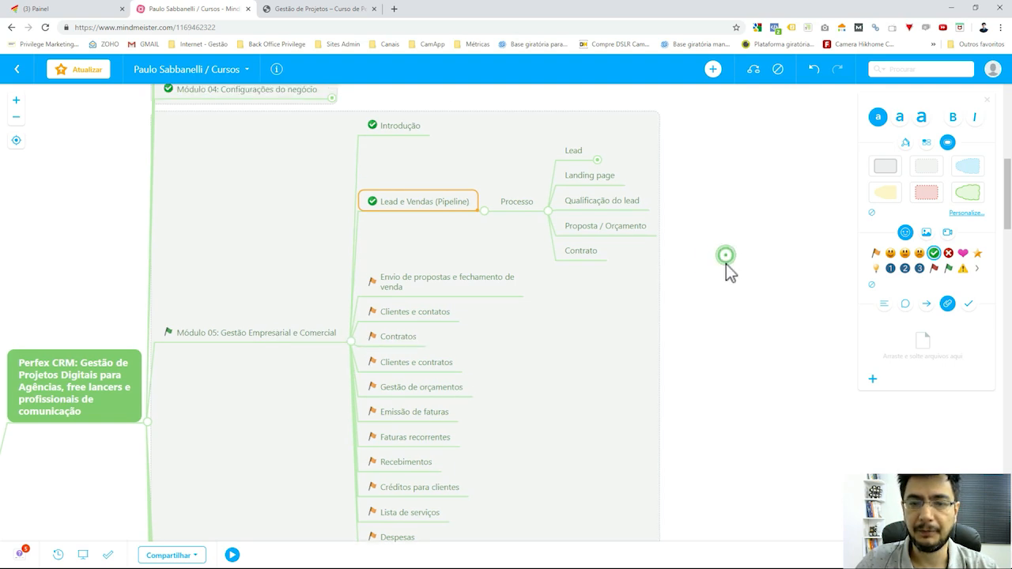
Expand Lead's three sources, select Formulário no Site, and bring up the capture form page.
{"action": "left_click", "coordinate": [598, 160]}
{"action": "left_click_drag", "start_coordinate": [777, 204], "coordinate": [768, 224]}
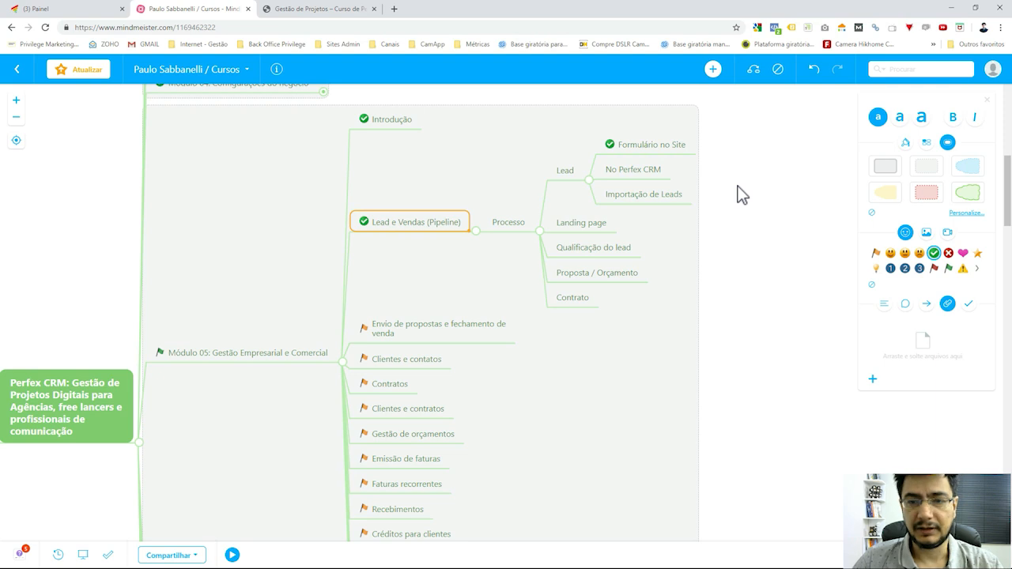
{"action": "left_click", "coordinate": [654, 143]}
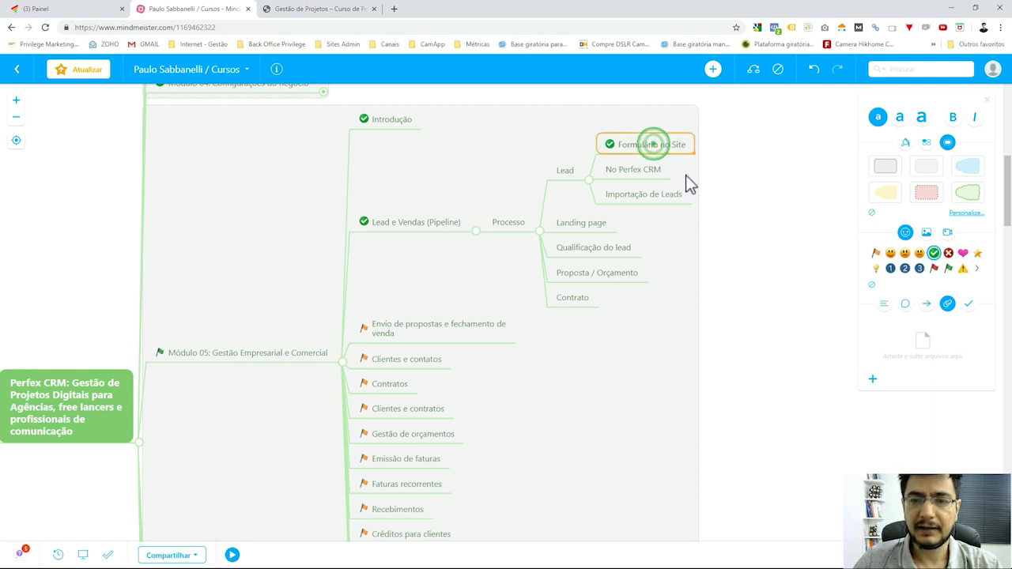
{"action": "left_click", "coordinate": [326, 10]}
Replace the last word of the Nome field with 'Finaceiro'.
{"action": "left_click", "coordinate": [287, 216]}
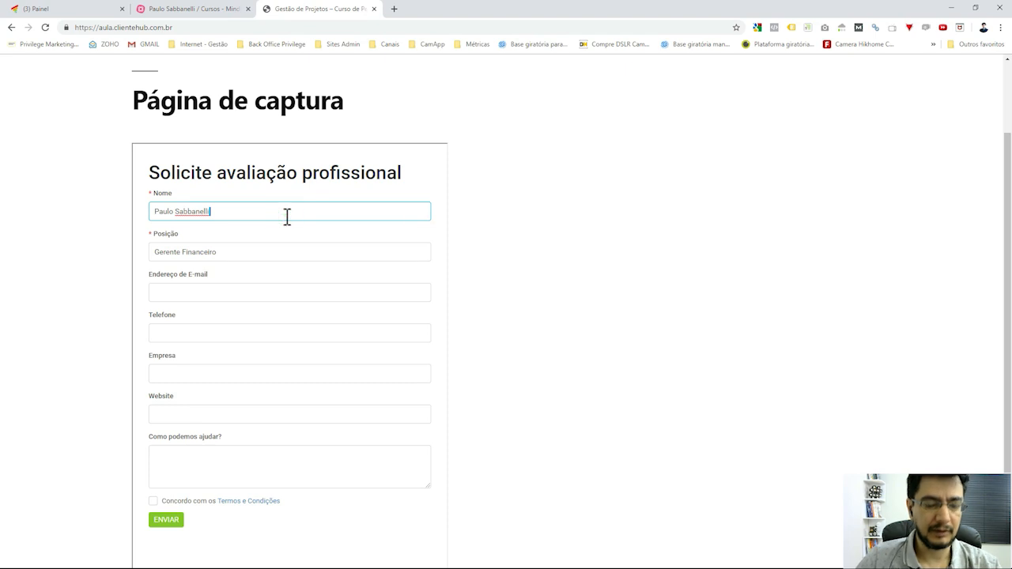
{"action": "key", "text": "ctrl+shift+Left"}
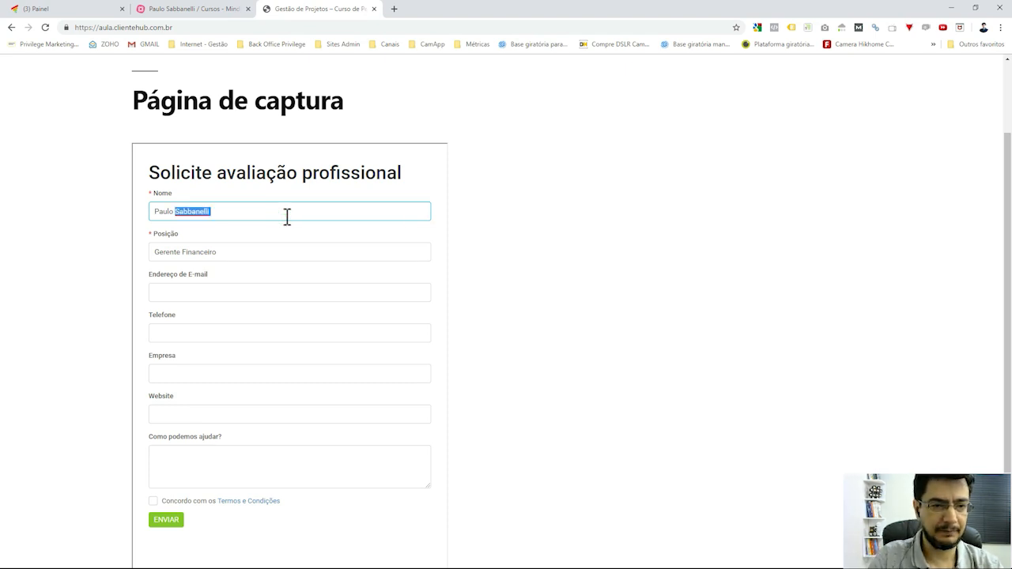
{"action": "type", "text": "Finaceiro"}
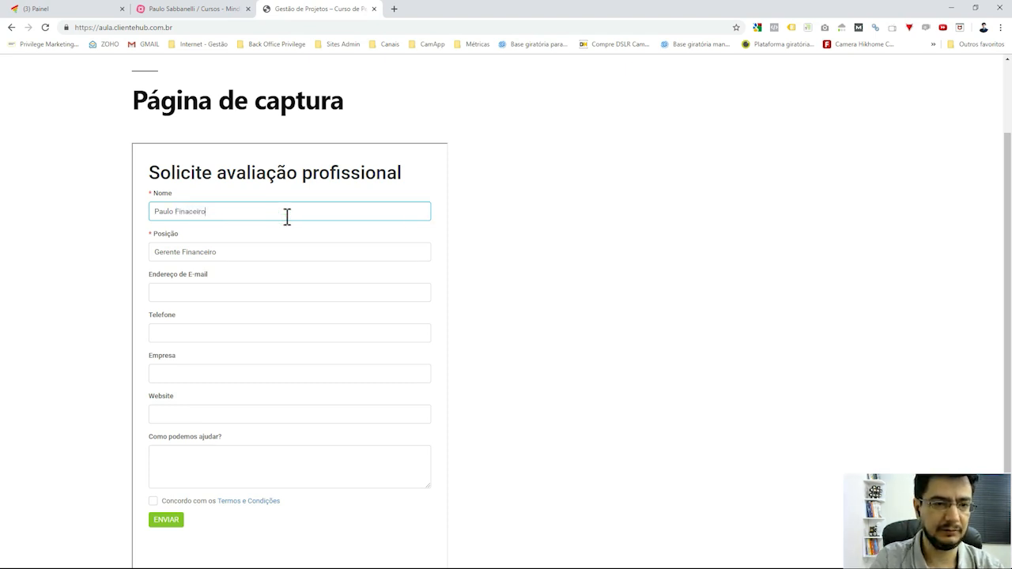
{"action": "key", "text": "Tab"}
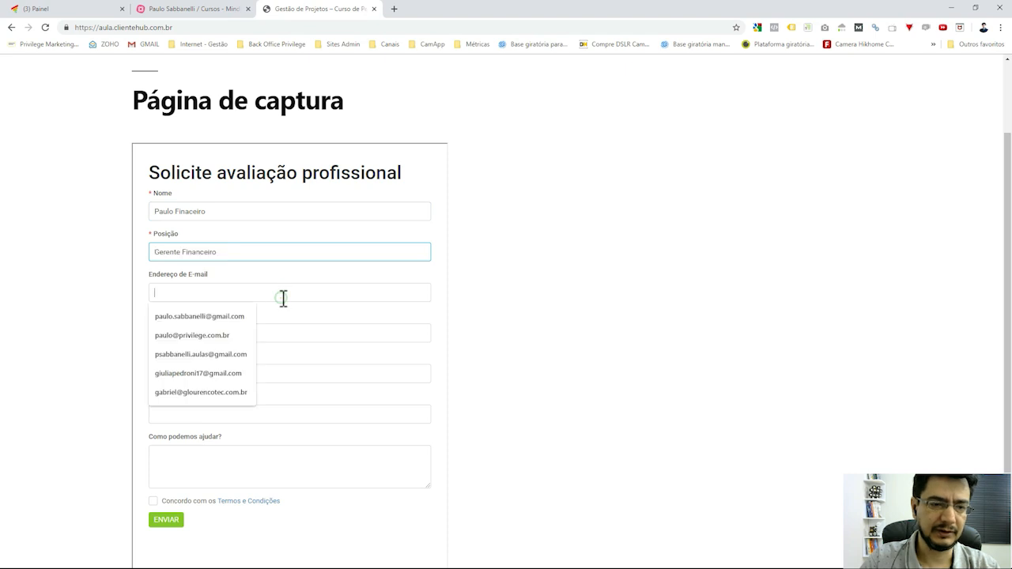
Fill in the test lead's e-mail address and phone number.
{"action": "left_click", "coordinate": [283, 295]}
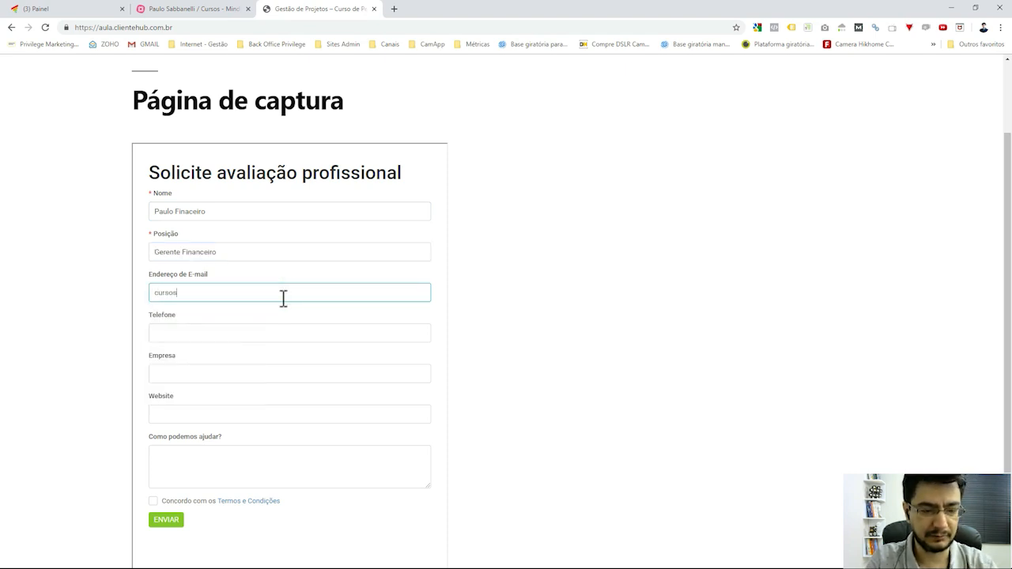
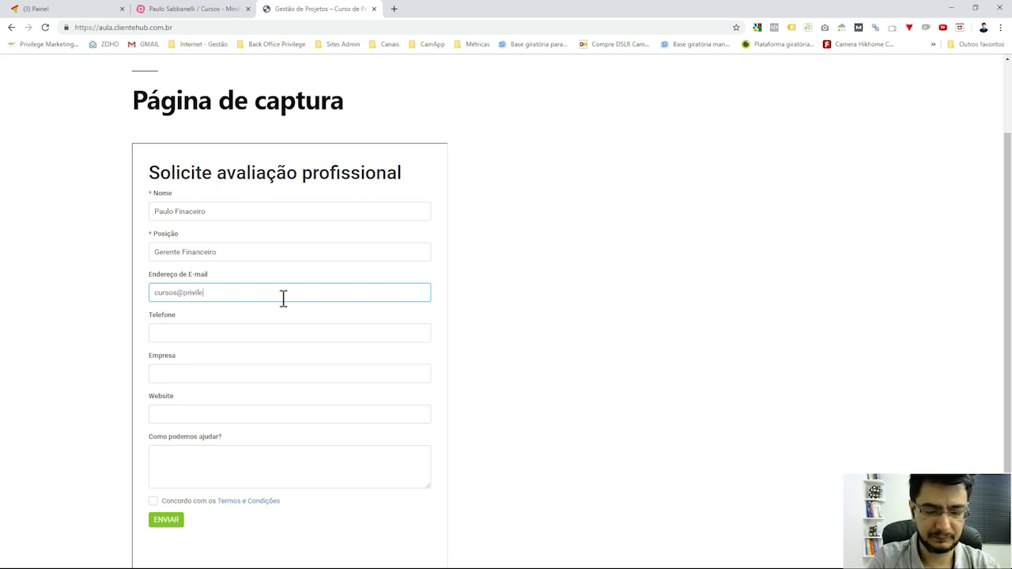
{"action": "key", "text": "Tab"}
{"action": "type", "text": "1"}
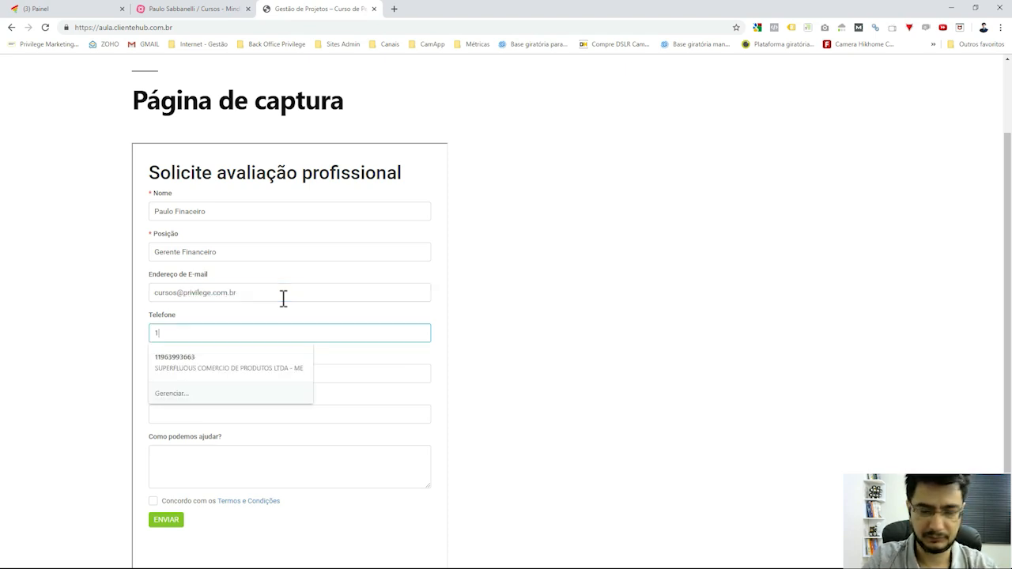
{"action": "type", "text": "1"}
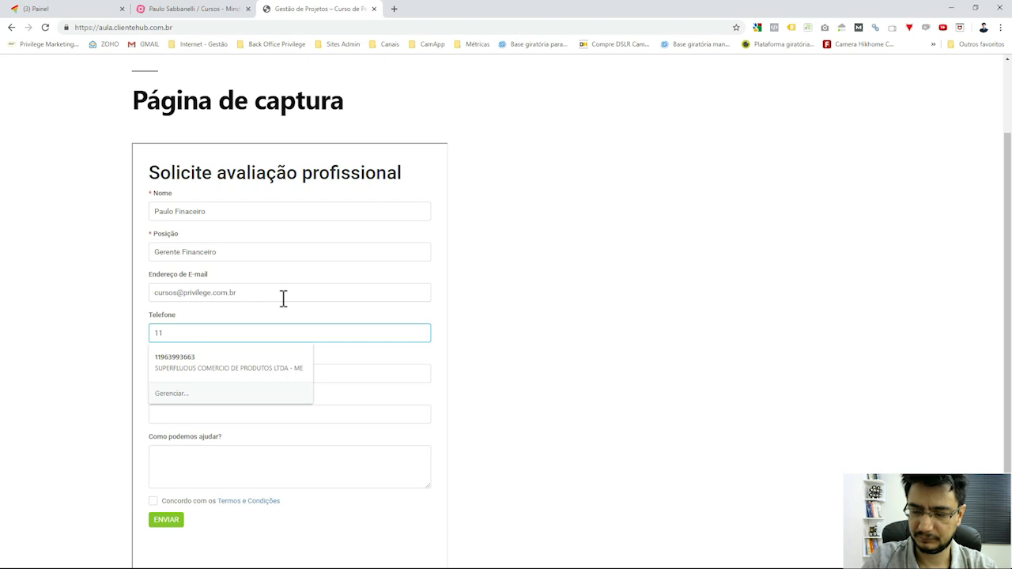
{"action": "type", "text": " 9 0000-00"}
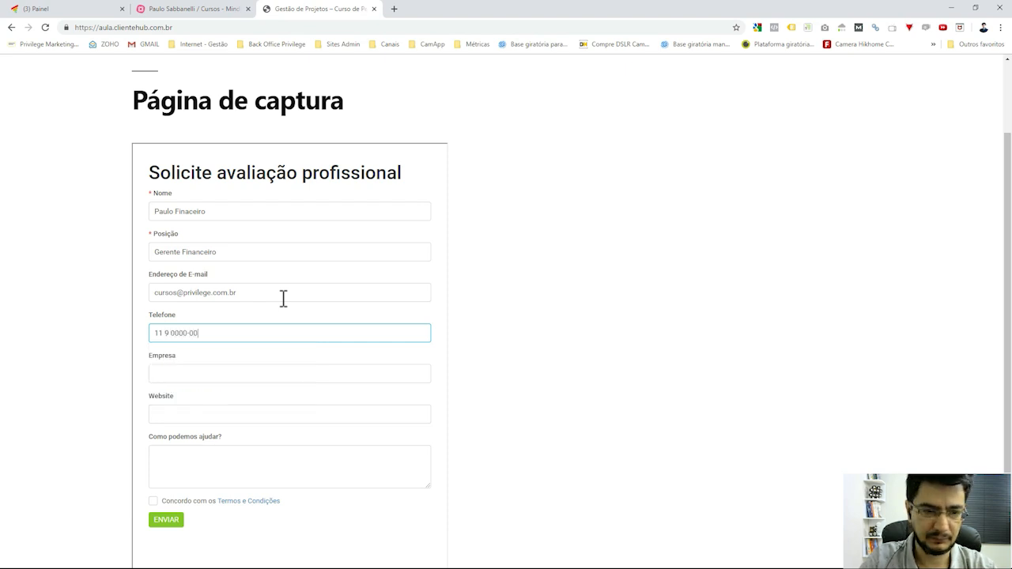
{"action": "type", "text": "00"}
Enter company 'Cursos Online' and website 'direitoplay.com.br'.
{"action": "key", "text": "Tab"}
{"action": "type", "text": "Crus"}
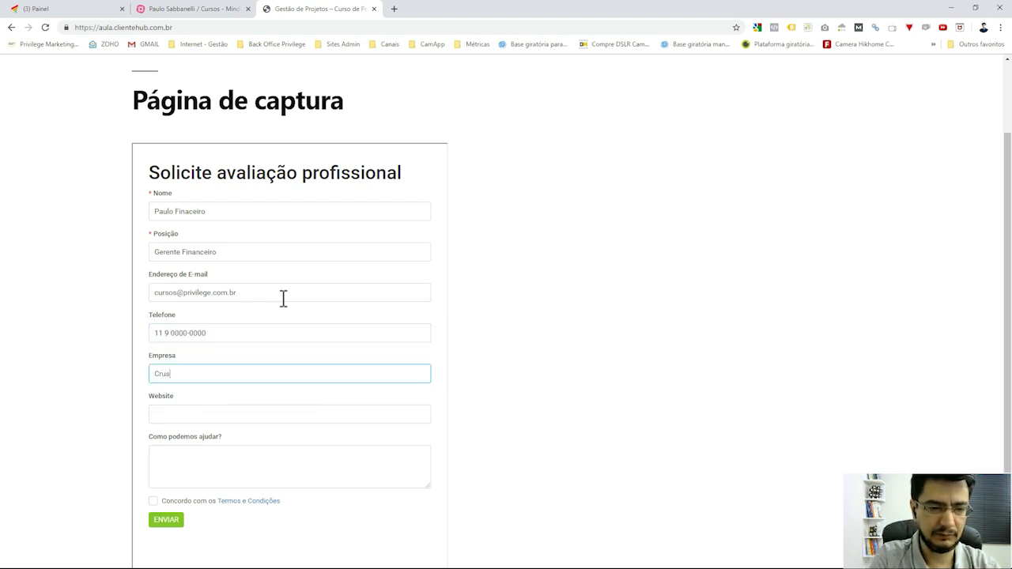
{"action": "key", "text": "BackSpace"}
{"action": "type", "text": "ursos"}
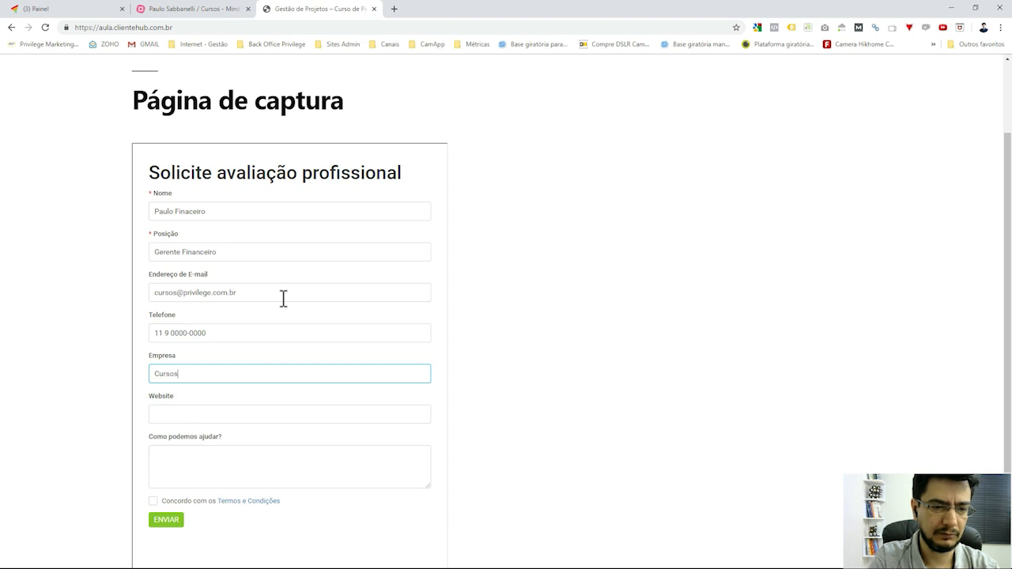
{"action": "type", "text": " Online"}
{"action": "key", "text": "Tab"}
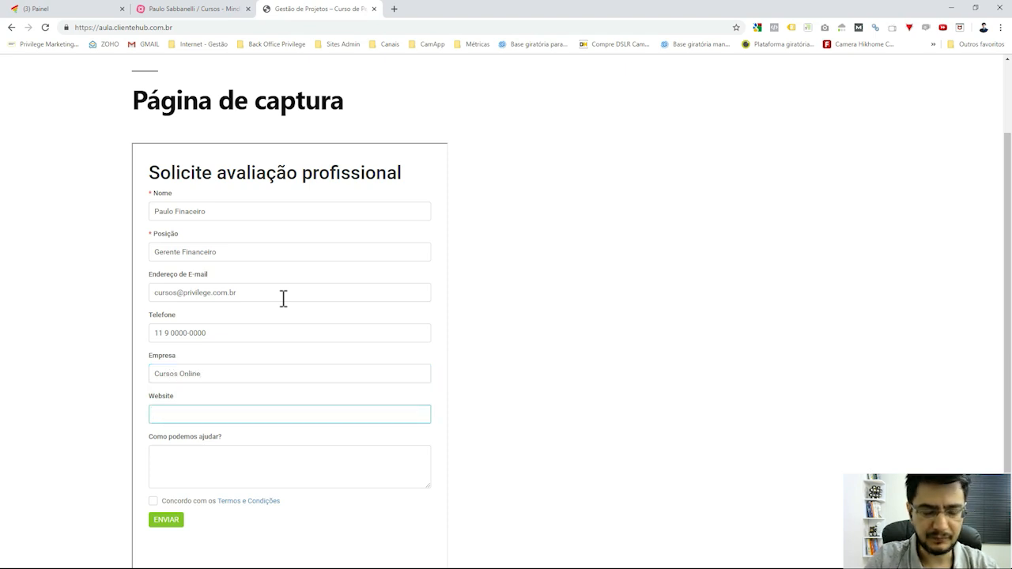
{"action": "type", "text": "di"}
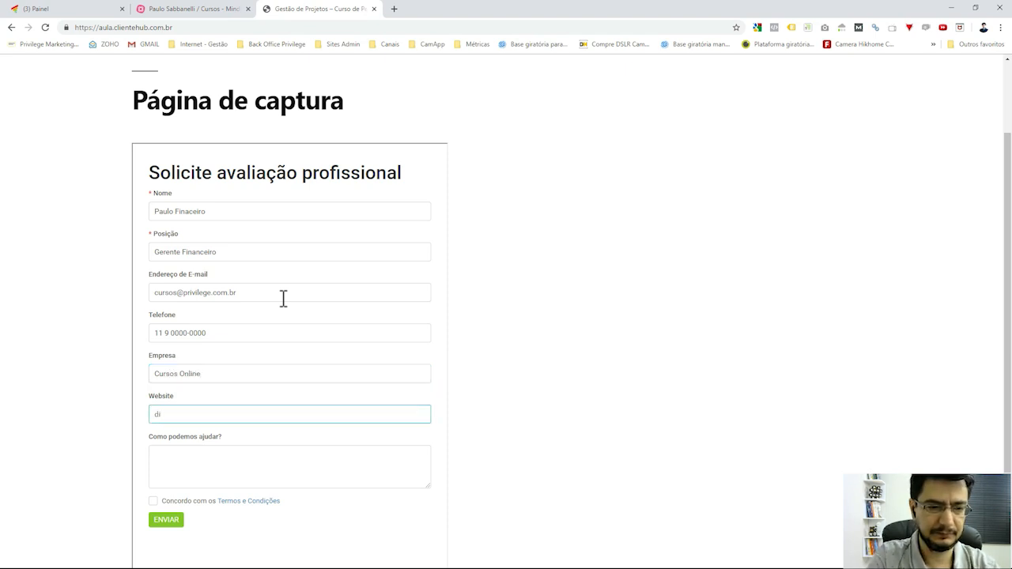
{"action": "type", "text": "reitoplay"}
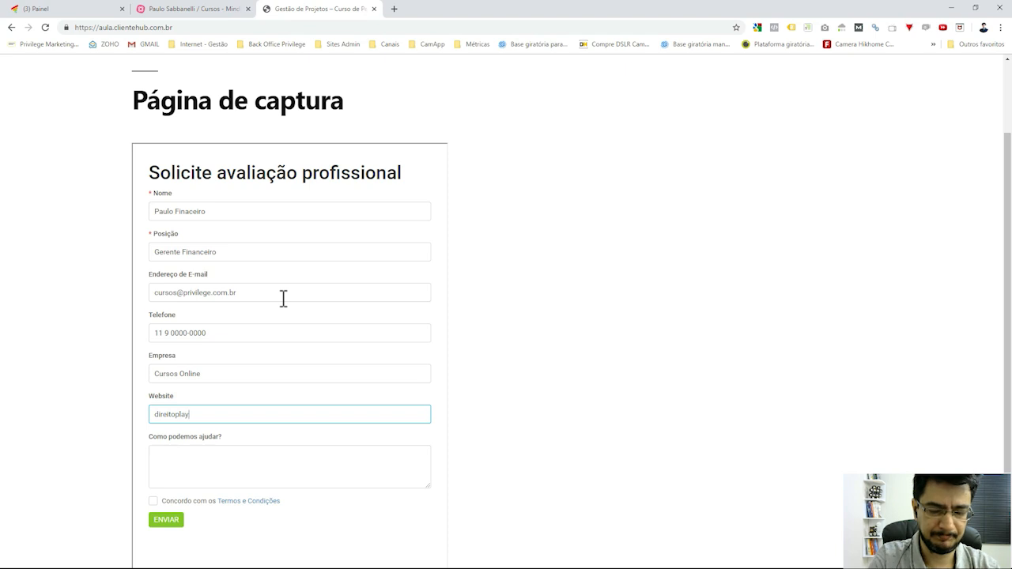
{"action": "type", "text": ".com.br"}
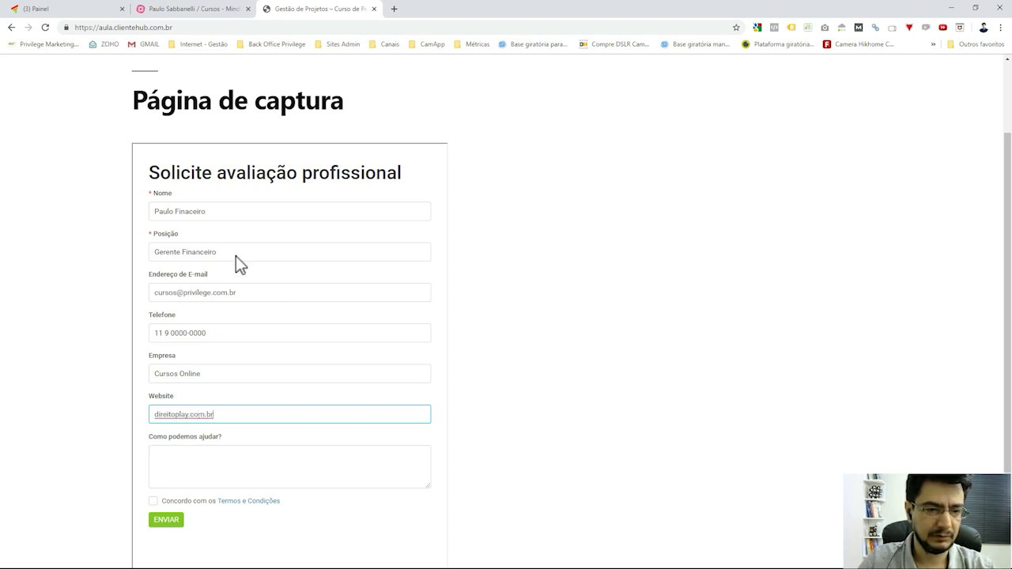
Write 'Preciso de uma campanha de aquisição de novos leads.' as the help request.
{"action": "scroll", "coordinate": [350, 407], "scroll_direction": "down", "scroll_amount": 2}
{"action": "left_click", "coordinate": [343, 361]}
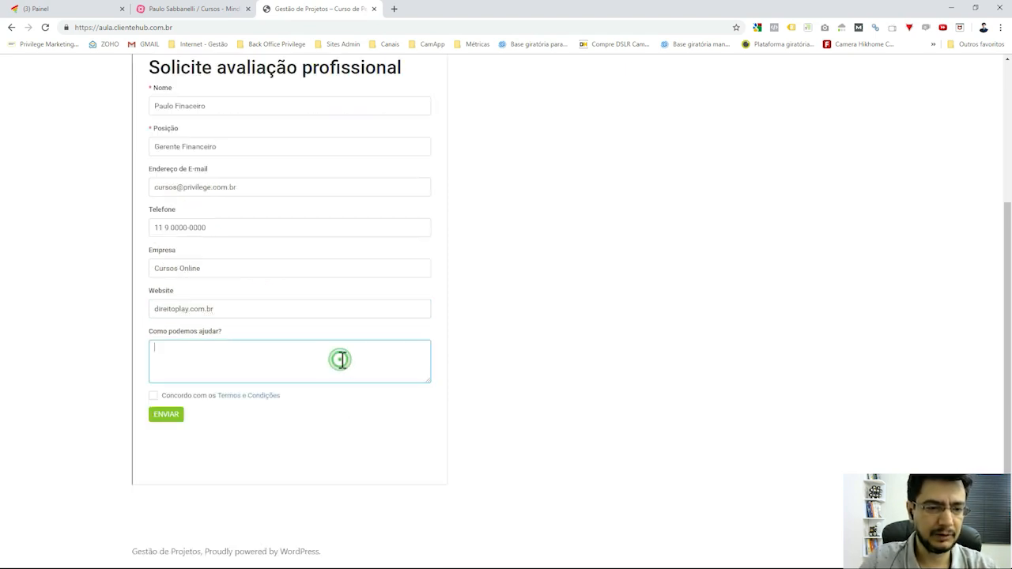
{"action": "type", "text": "Preciso "}
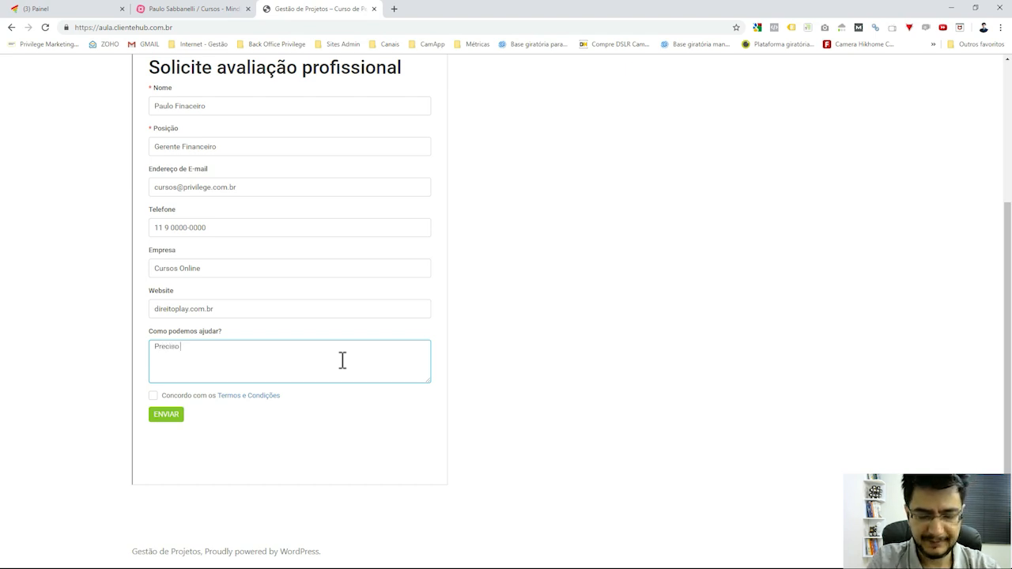
{"action": "type", "text": "de"}
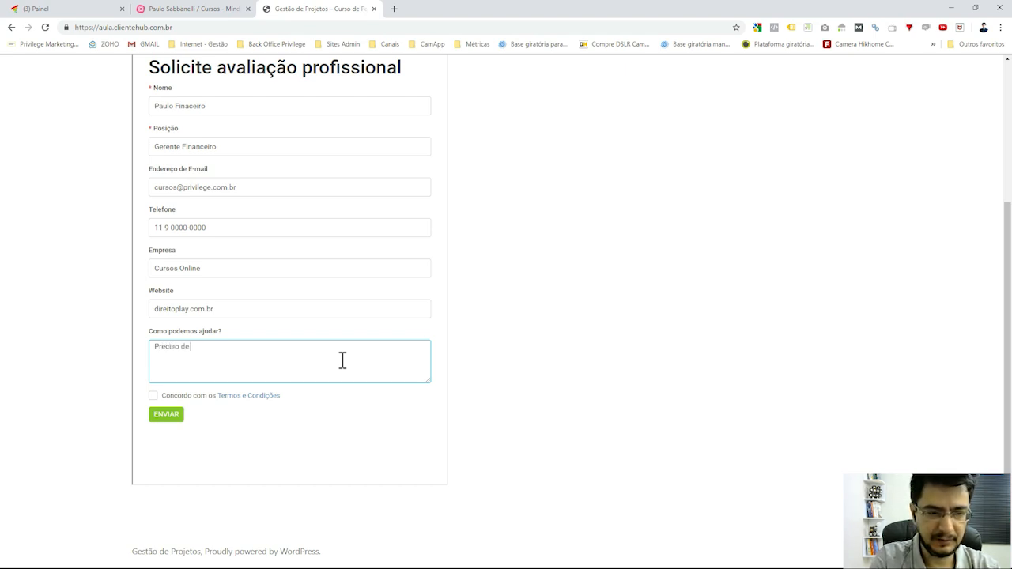
{"action": "type", "text": " uma cam"}
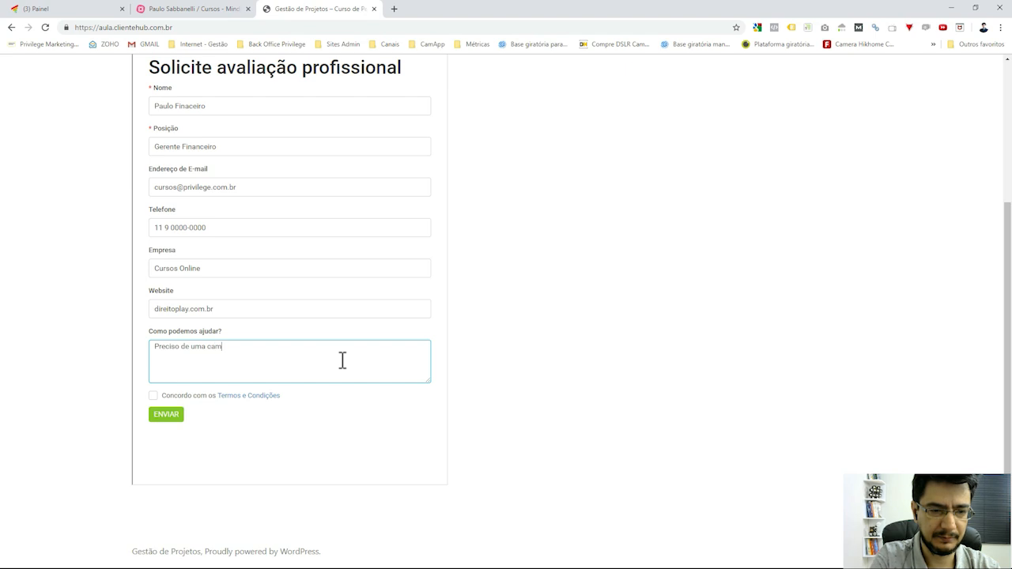
{"action": "type", "text": "panha de aquis"}
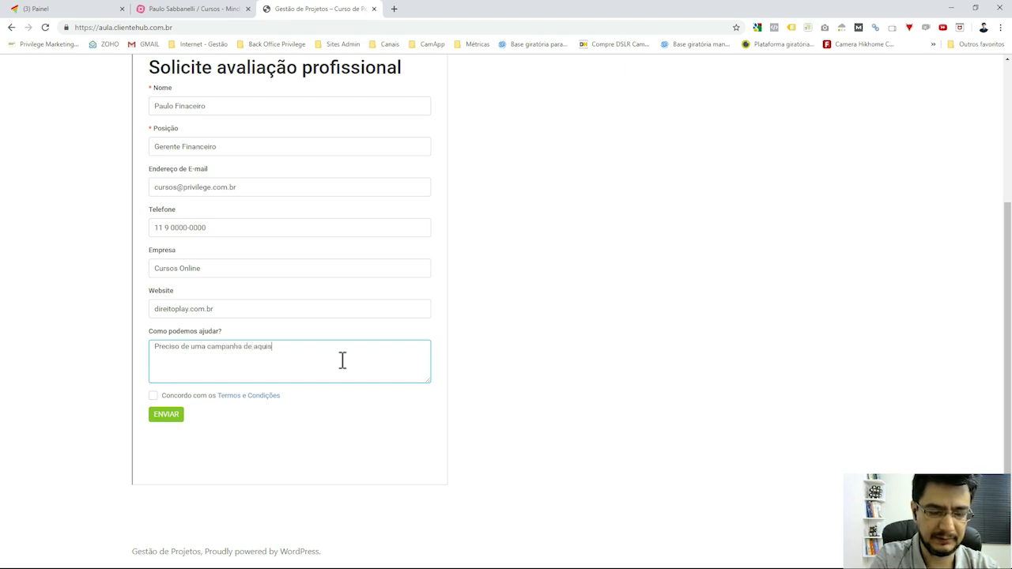
{"action": "type", "text": "ição de no"}
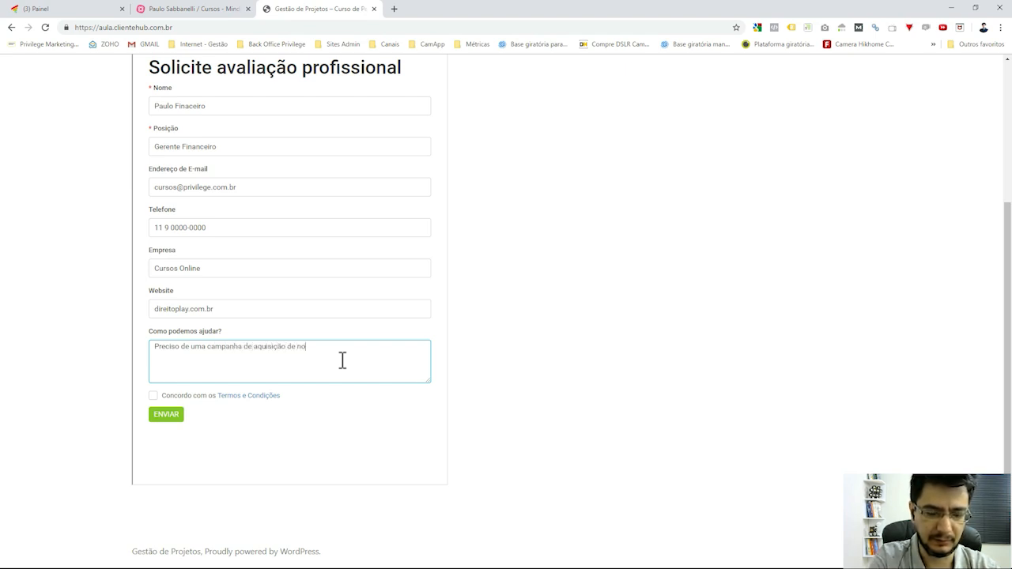
{"action": "type", "text": "vos leads."}
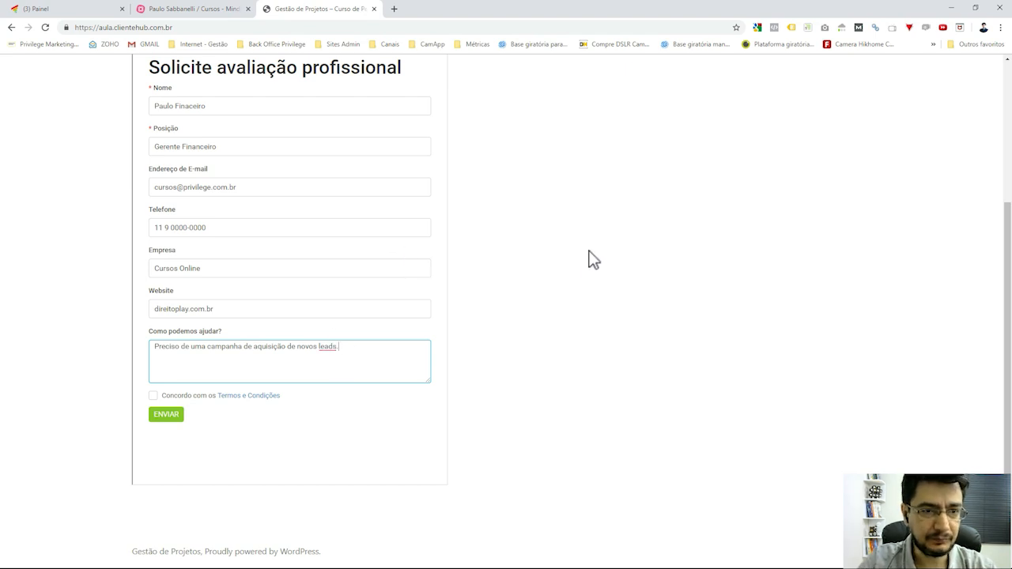
{"action": "scroll", "coordinate": [546, 253], "scroll_direction": "down", "scroll_amount": 1}
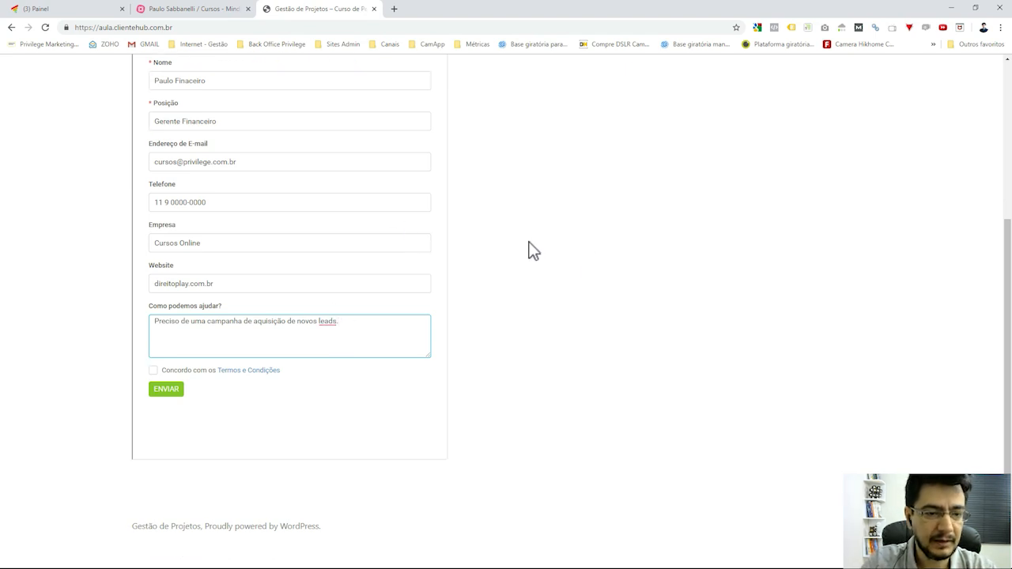
{"action": "left_click", "coordinate": [251, 372]}
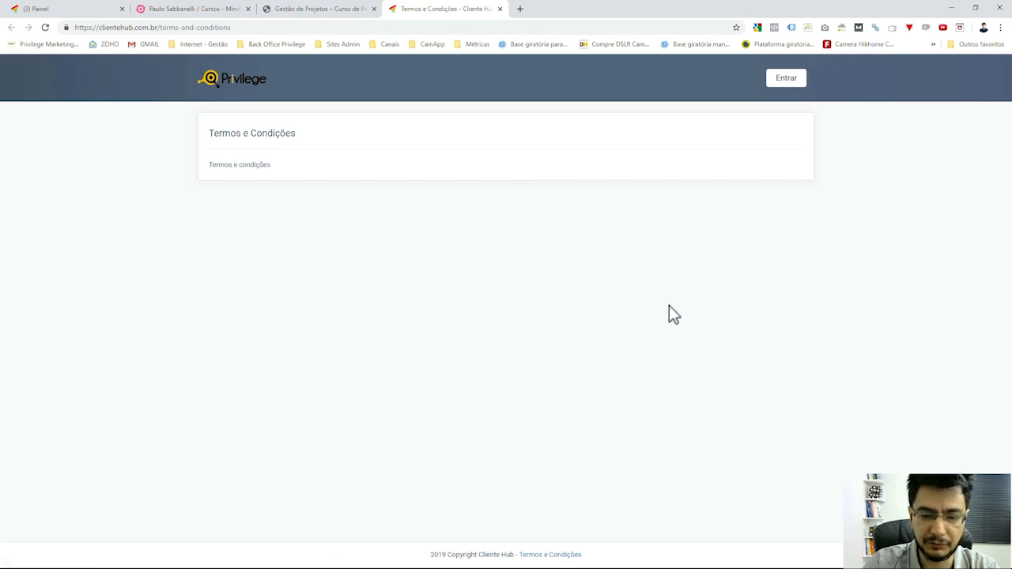
{"action": "left_click", "coordinate": [500, 9]}
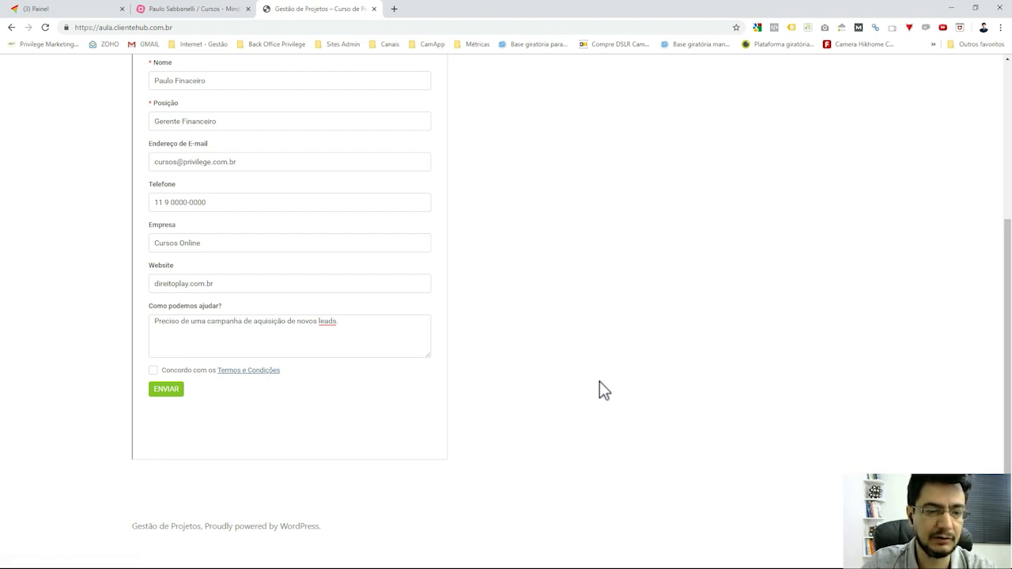
Accept the terms and submit the evaluation request form.
{"action": "left_click", "coordinate": [153, 371]}
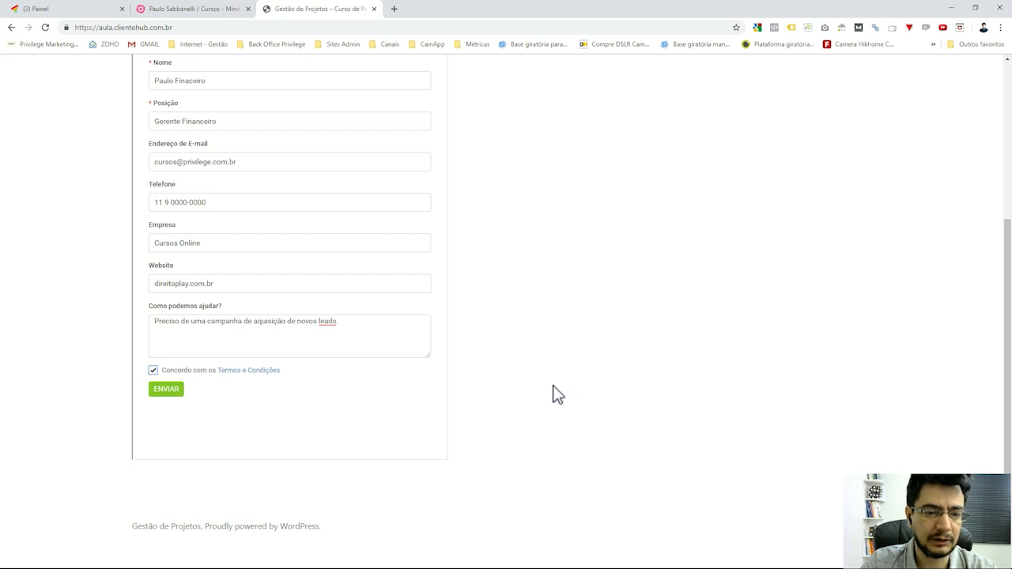
{"action": "scroll", "coordinate": [556, 393], "scroll_direction": "up", "scroll_amount": 1}
{"action": "left_click", "coordinate": [166, 449]}
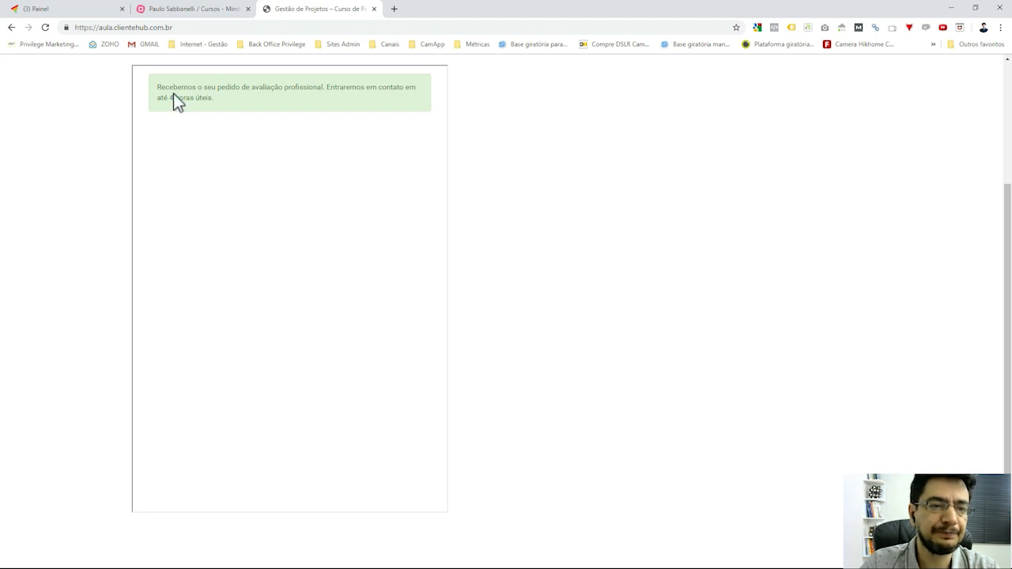
Highlight the confirmation message promising contact within 4 horas úteis.
{"action": "left_click_drag", "start_coordinate": [160, 87], "coordinate": [218, 108]}
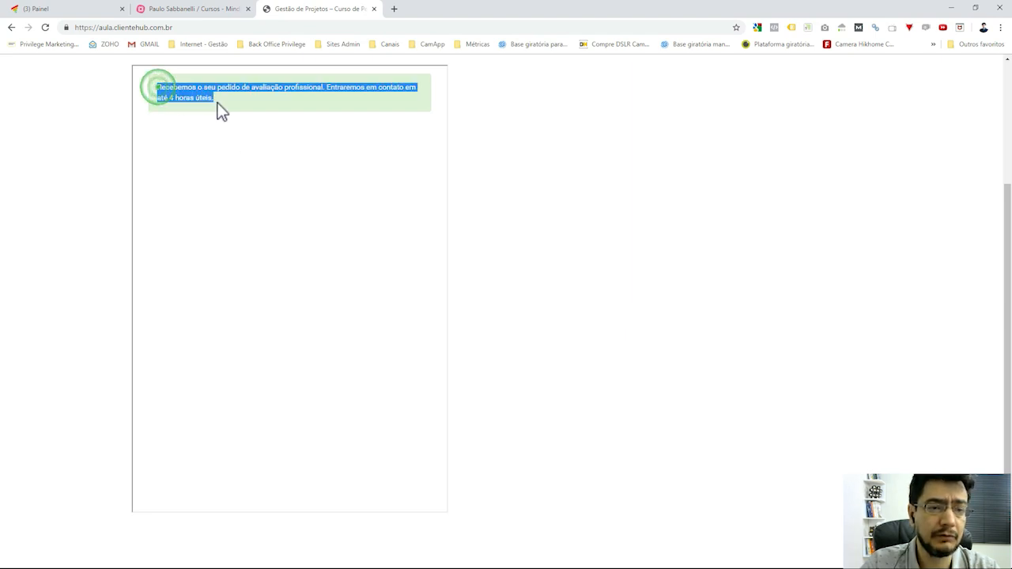
{"action": "left_click", "coordinate": [251, 104]}
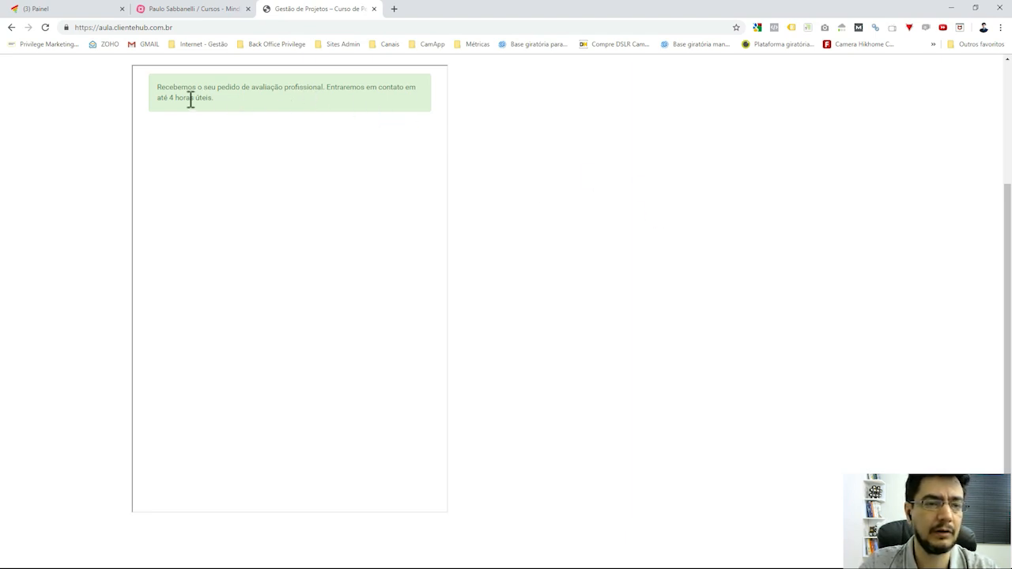
{"action": "left_click_drag", "start_coordinate": [174, 97], "coordinate": [212, 97]}
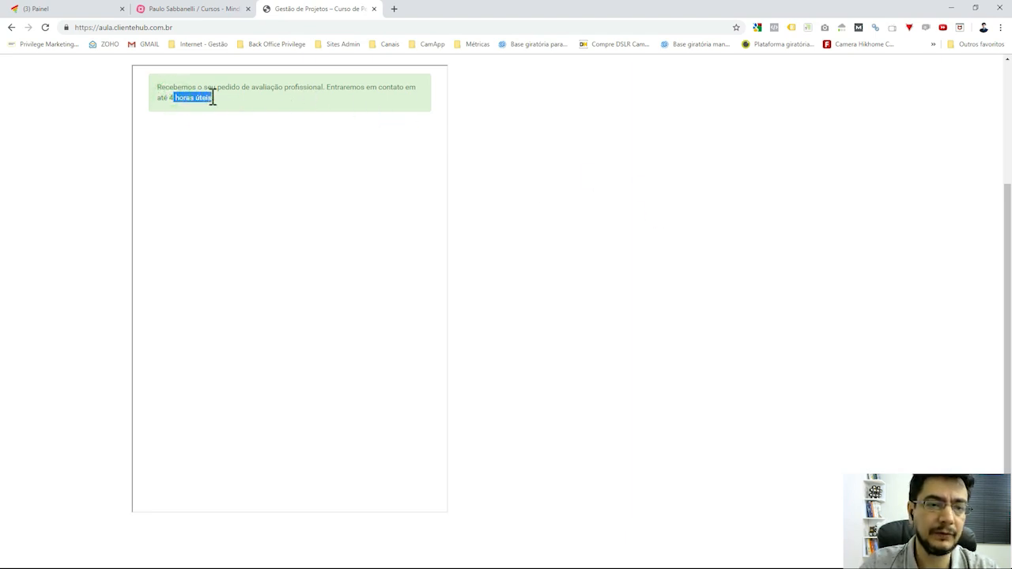
{"action": "left_click", "coordinate": [557, 171]}
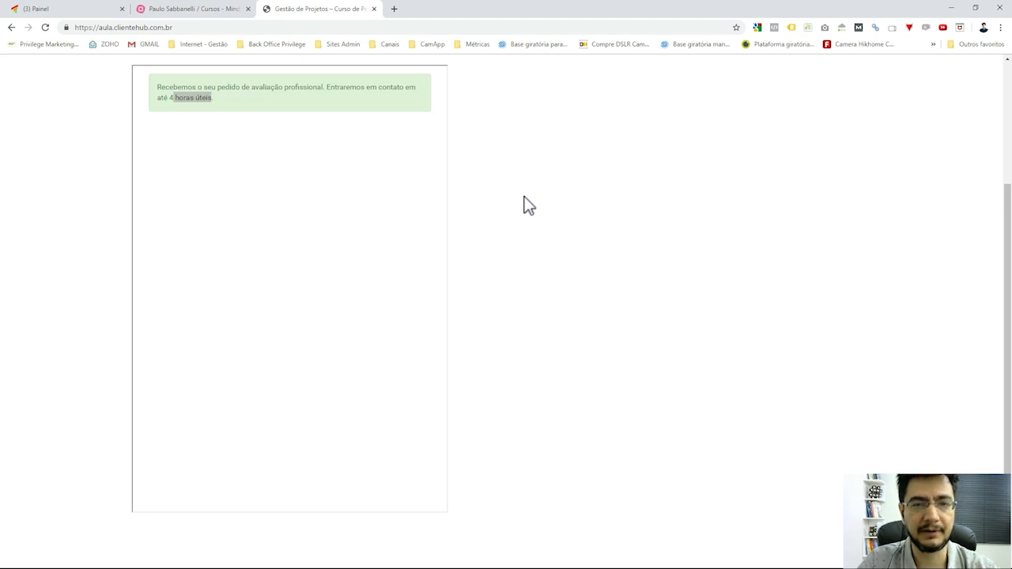
{"action": "left_click_drag", "start_coordinate": [168, 97], "coordinate": [218, 101]}
{"action": "left_click", "coordinate": [613, 182]}
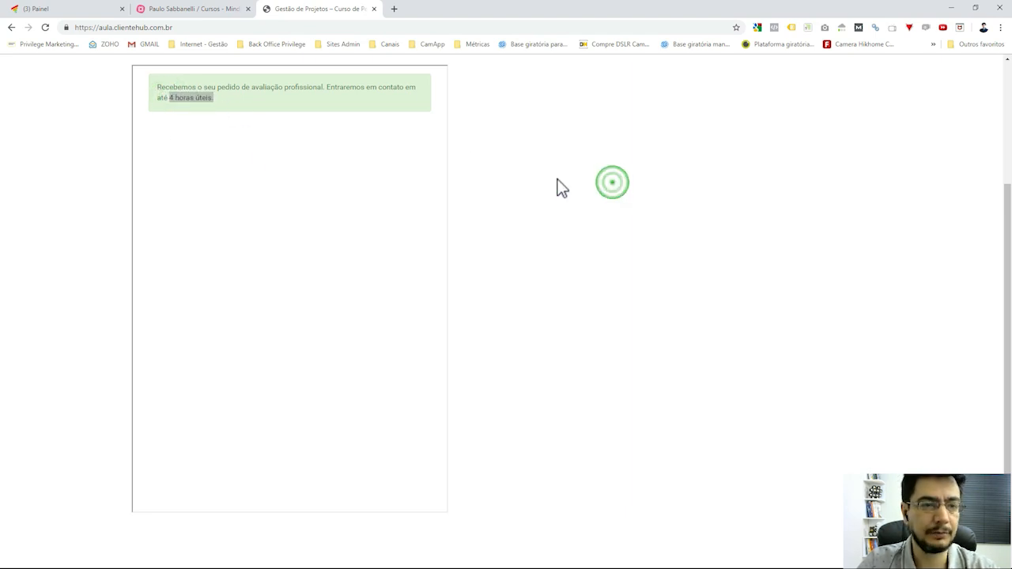
{"action": "triple_click", "coordinate": [206, 98]}
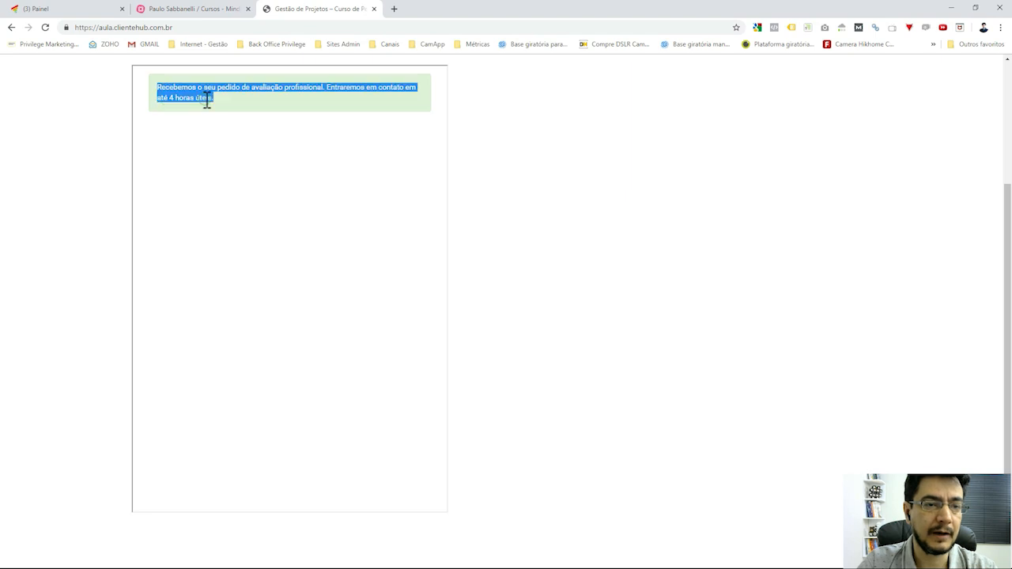
{"action": "left_click", "coordinate": [526, 181]}
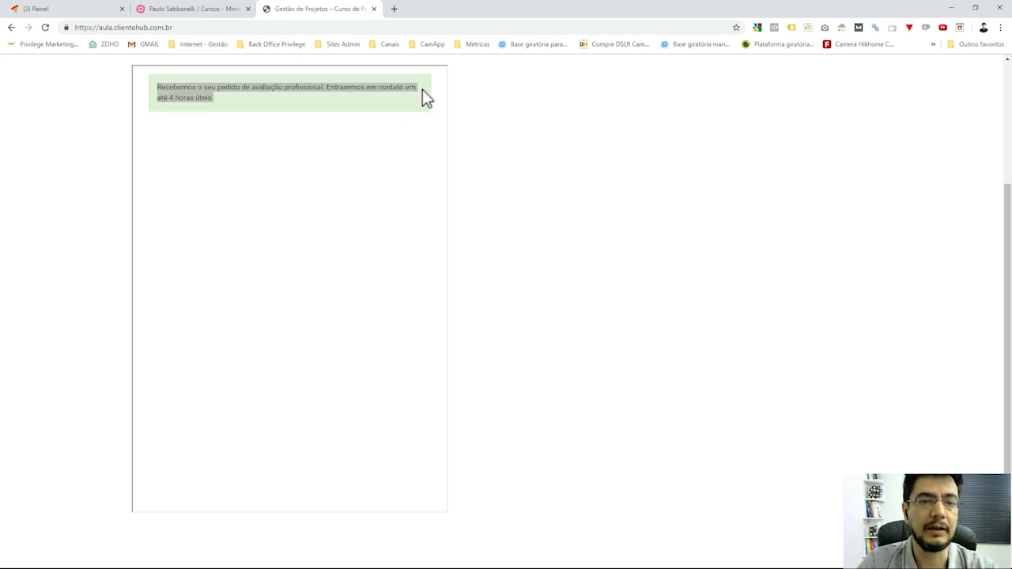
Mark the No Perfex CRM step in the mind map and move to the CRM dashboard.
{"action": "left_click", "coordinate": [166, 11]}
{"action": "left_click", "coordinate": [621, 169]}
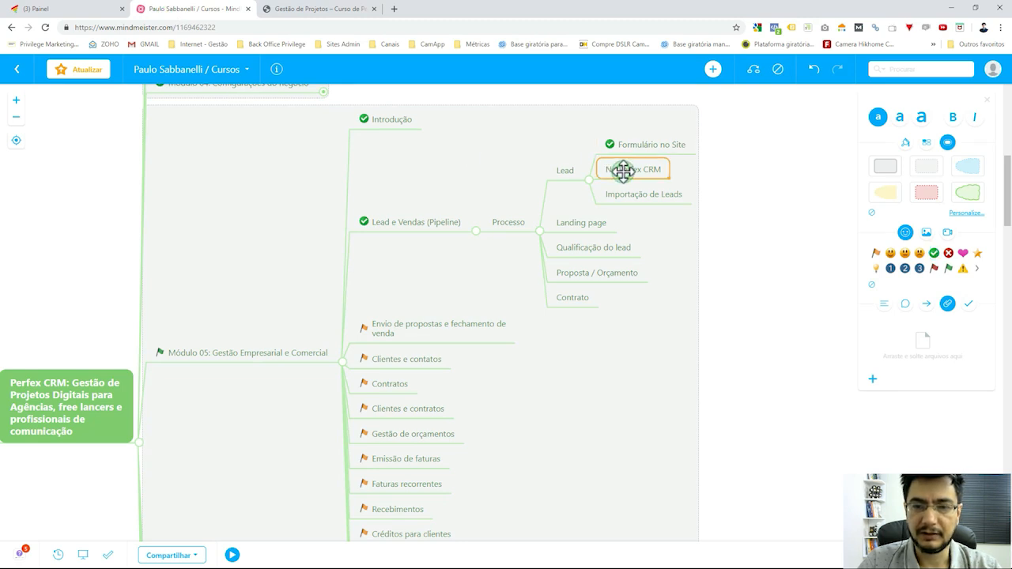
{"action": "left_click", "coordinate": [42, 11]}
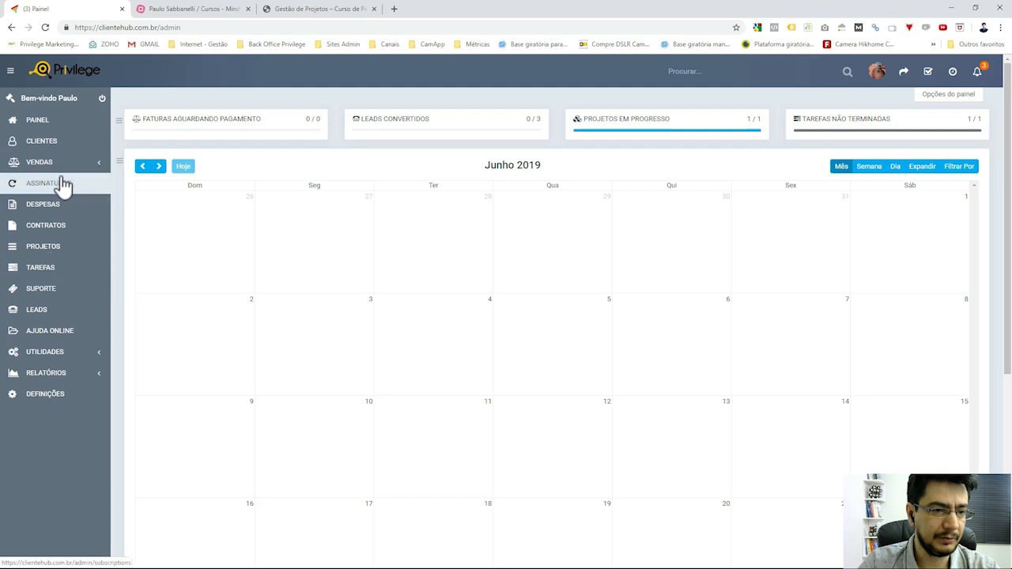
Open the Leads list and start adding a new lead.
{"action": "left_click", "coordinate": [31, 314]}
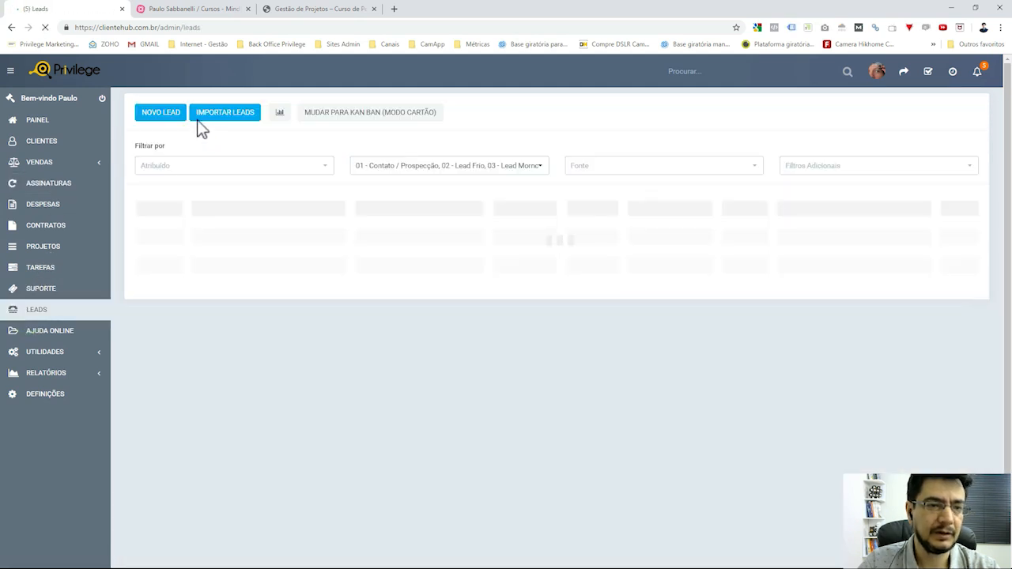
{"action": "left_click", "coordinate": [167, 116]}
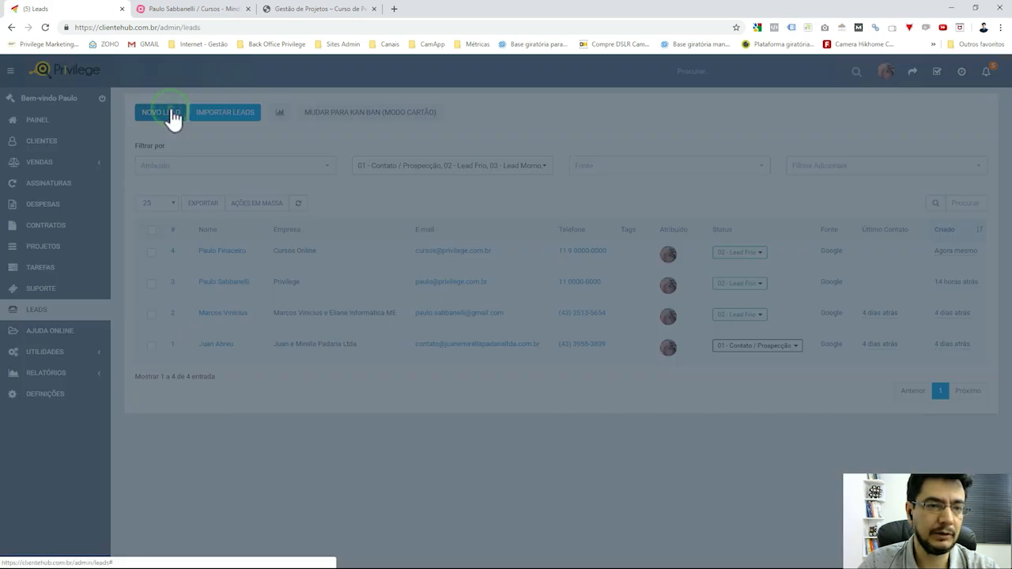
Set lead status to 01 - Contato / Prospecção and source to Google, keeping the current assignee.
{"action": "left_click", "coordinate": [346, 158]}
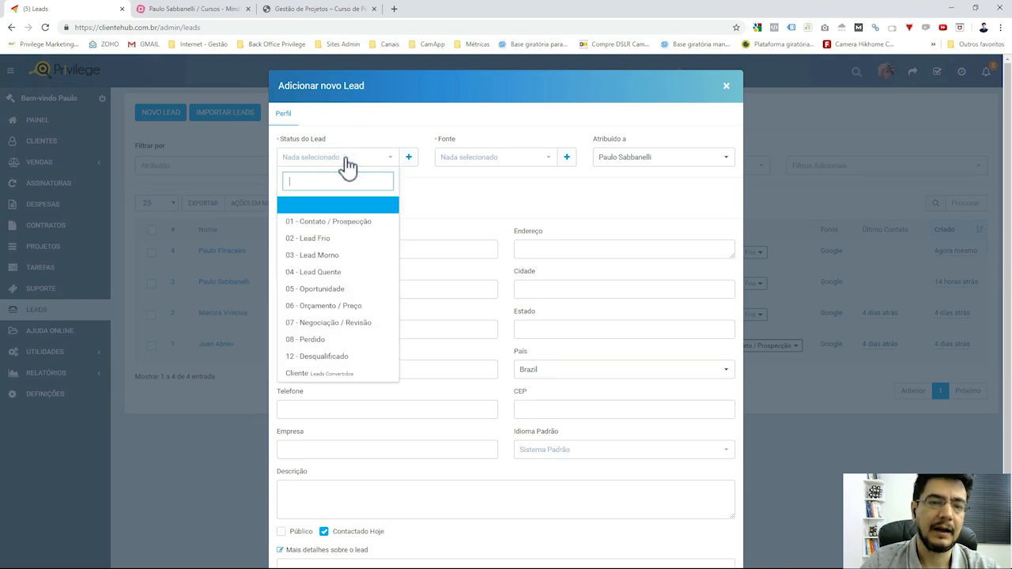
{"action": "left_click", "coordinate": [364, 225]}
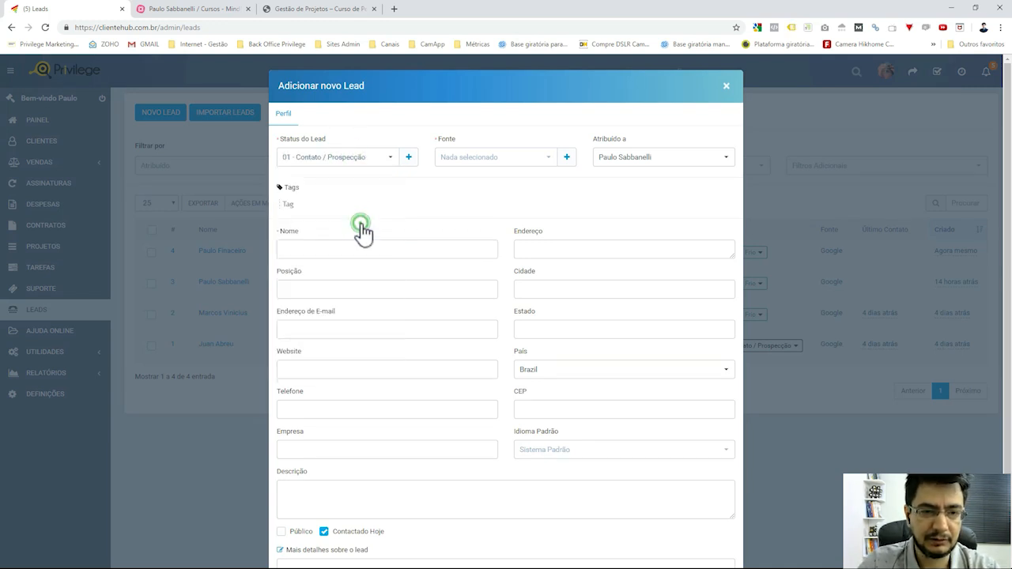
{"action": "left_click", "coordinate": [543, 158]}
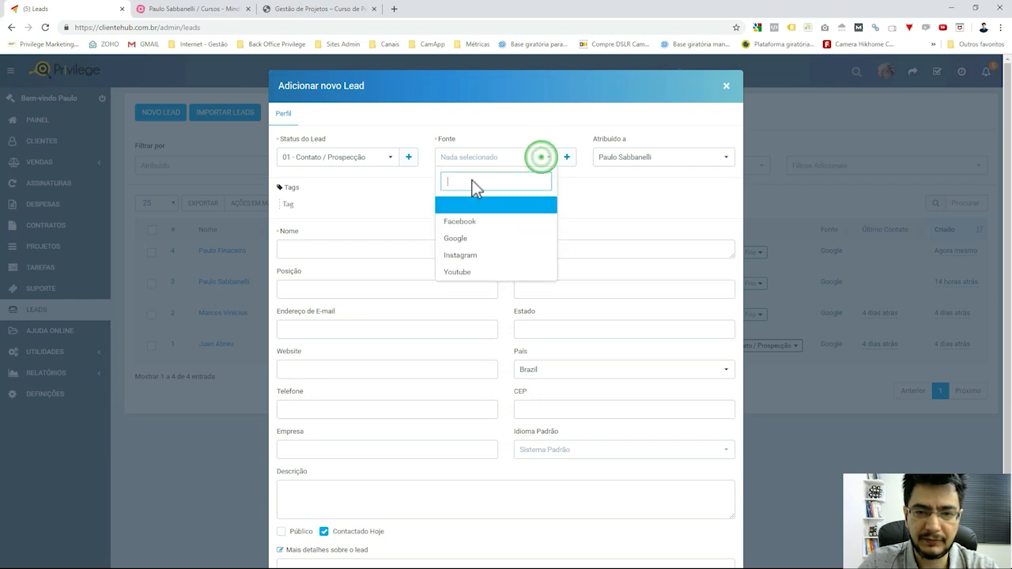
{"action": "left_click", "coordinate": [469, 249]}
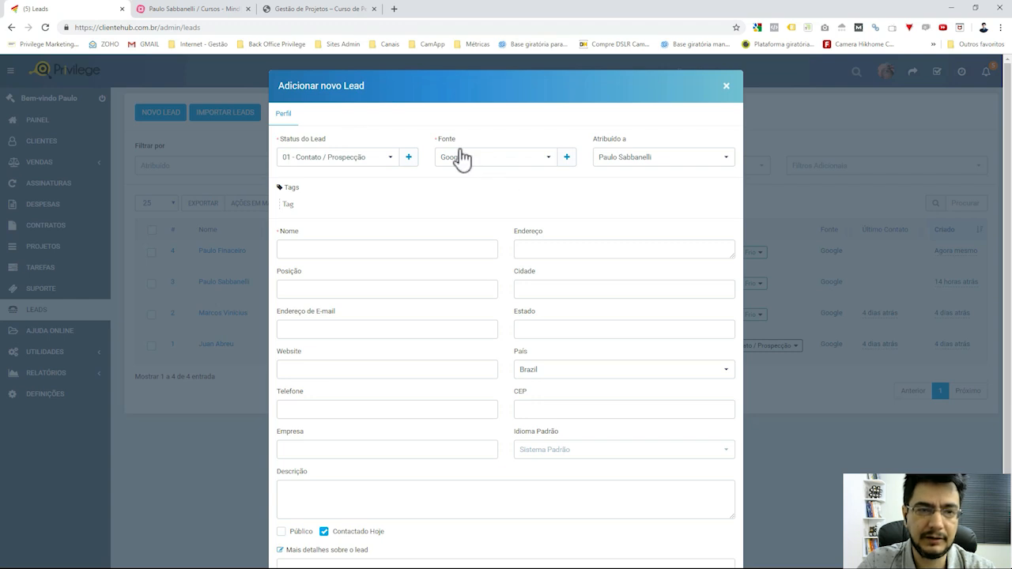
{"action": "left_click", "coordinate": [504, 155]}
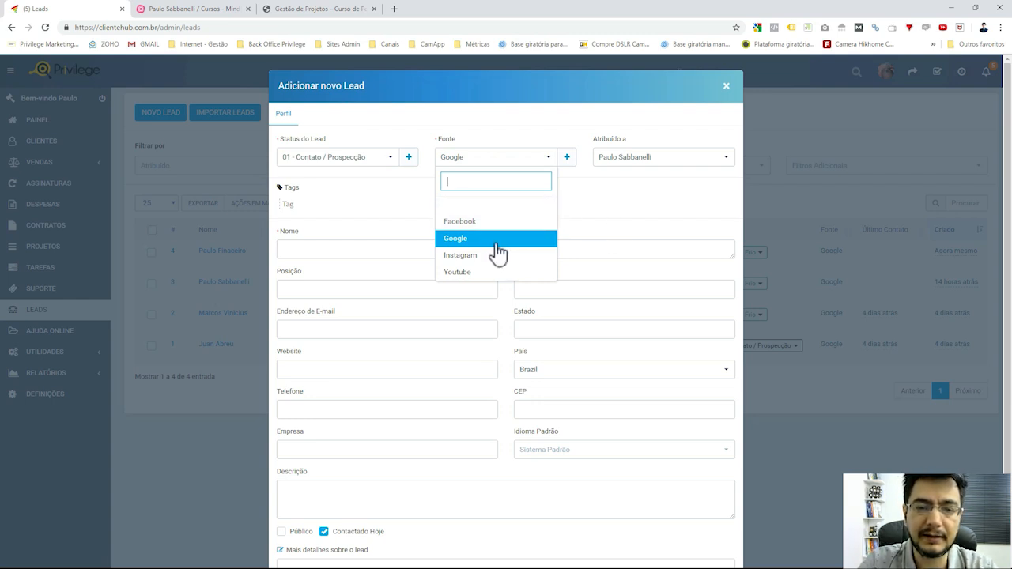
{"action": "left_click", "coordinate": [616, 231]}
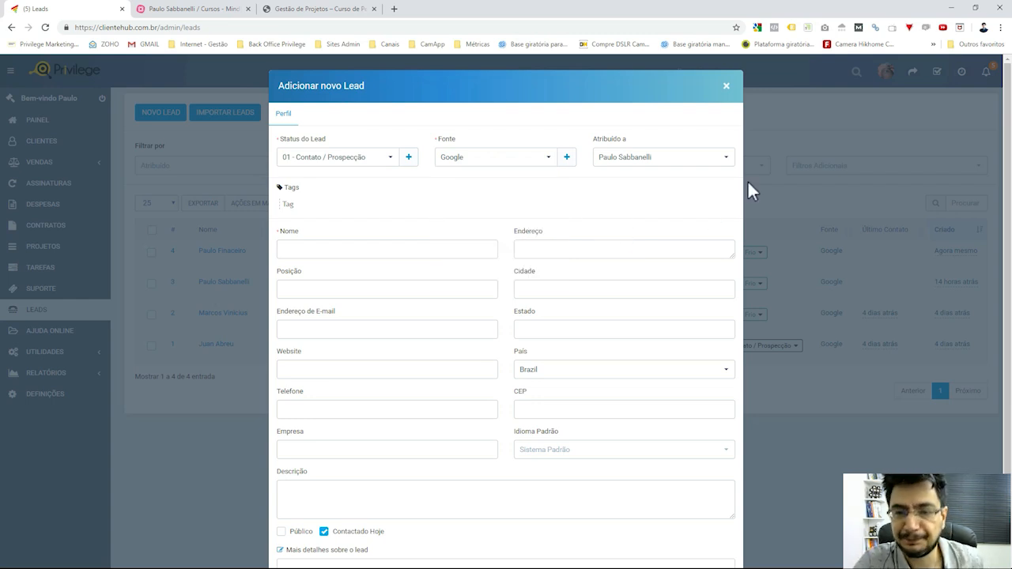
{"action": "left_click", "coordinate": [716, 160]}
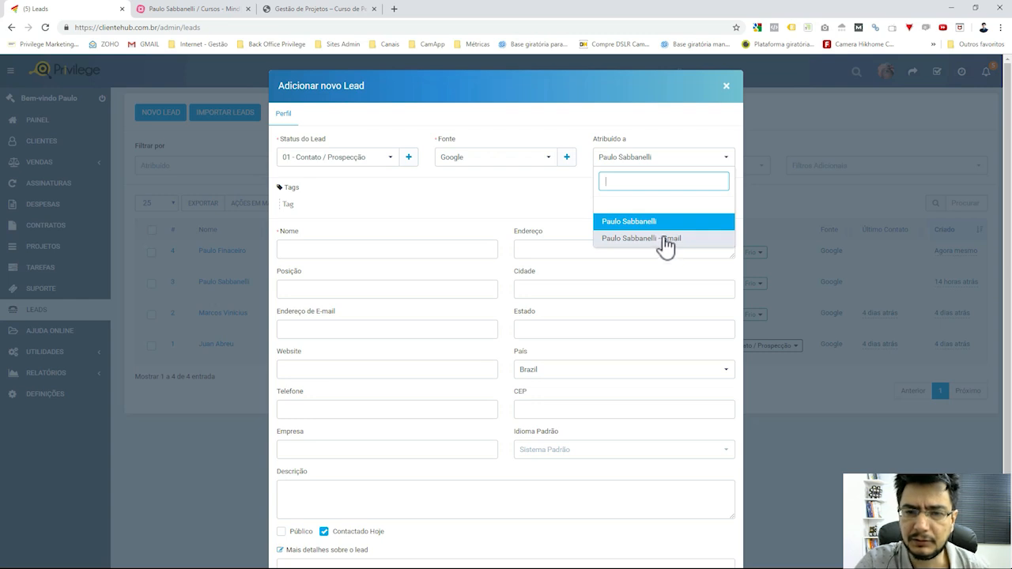
{"action": "left_click", "coordinate": [572, 206]}
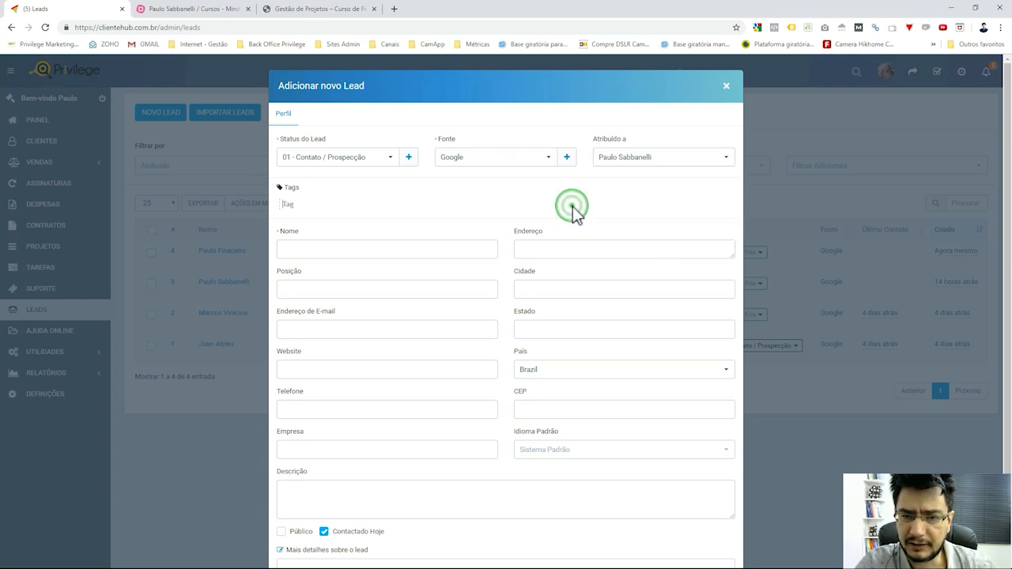
{"action": "left_click", "coordinate": [675, 201]}
{"action": "left_click", "coordinate": [488, 253]}
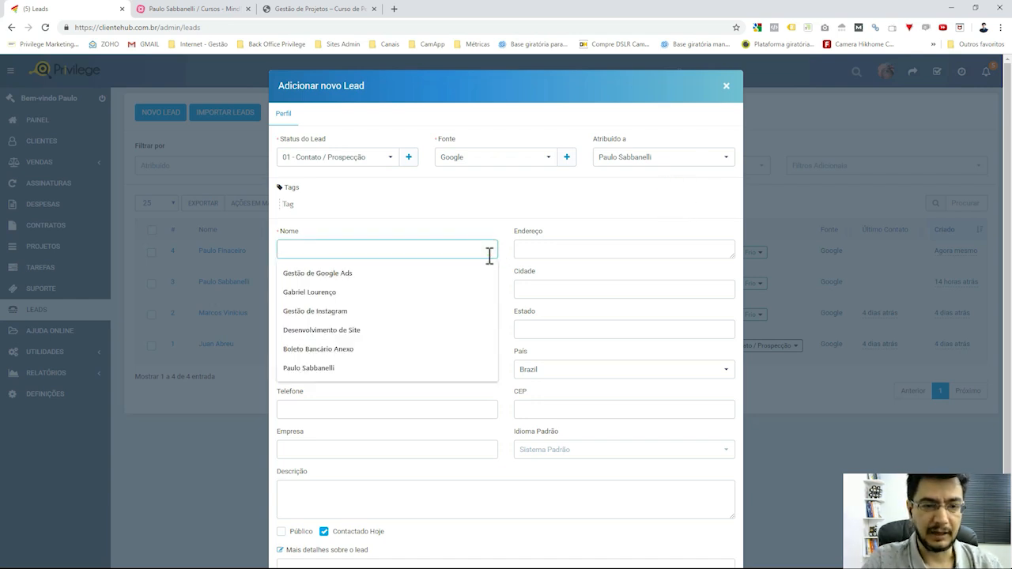
Enter the lead's full name and position Marketing.
{"action": "left_click", "coordinate": [521, 188]}
{"action": "left_click", "coordinate": [436, 250]}
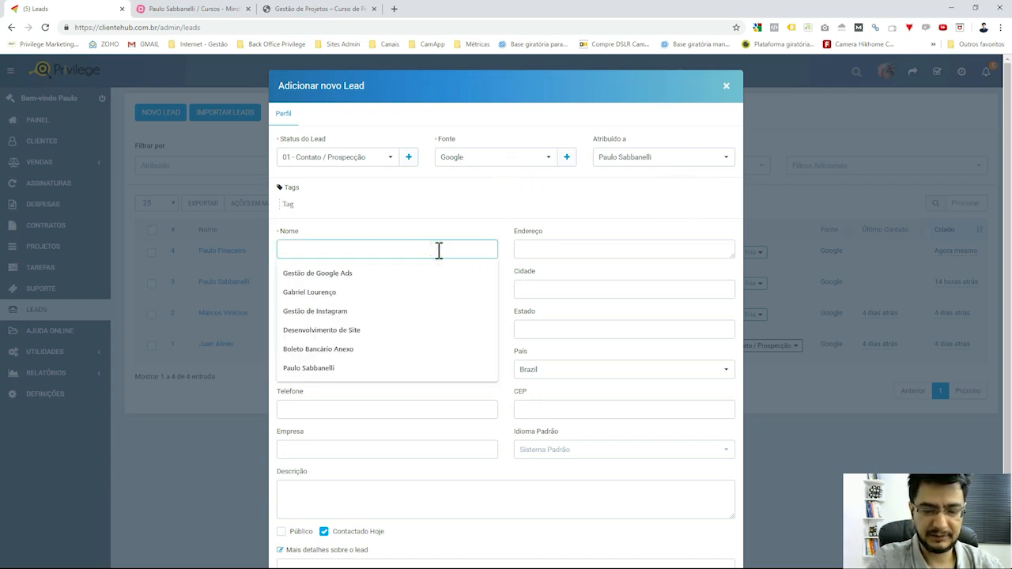
{"action": "type", "text": "Paulo"}
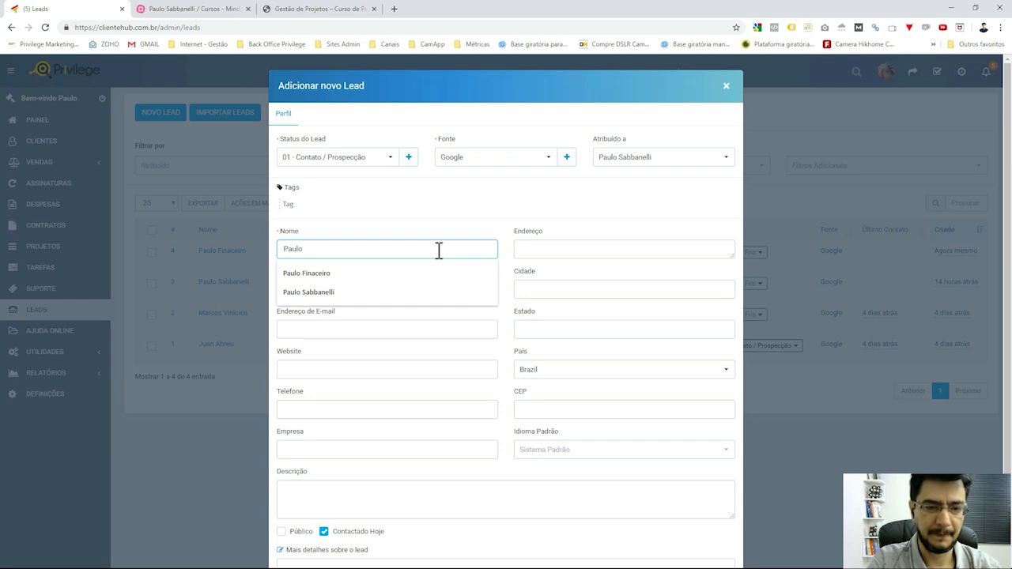
{"action": "type", "text": " Dir"}
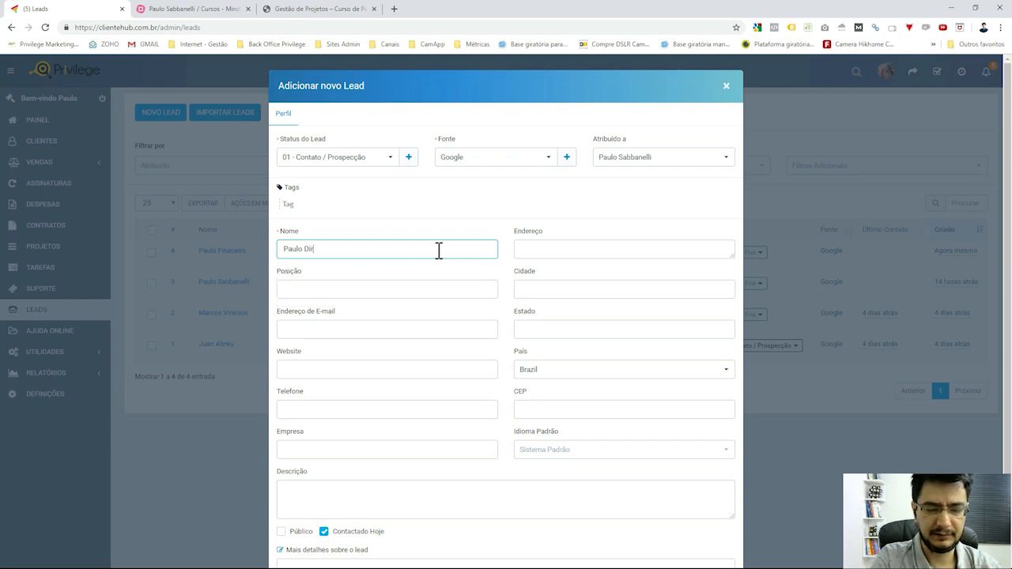
{"action": "type", "text": "eito Play"}
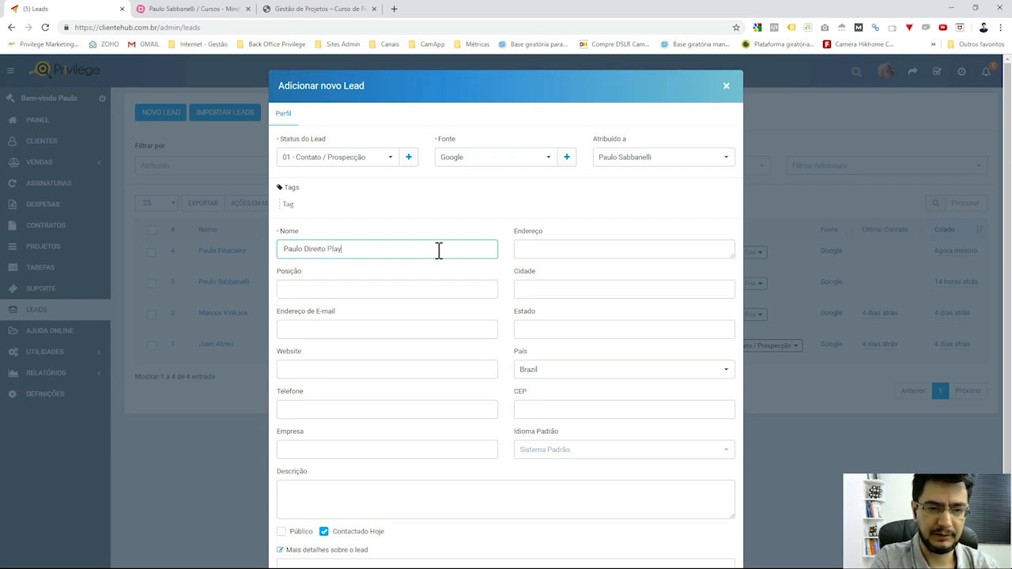
{"action": "key", "text": "Tab"}
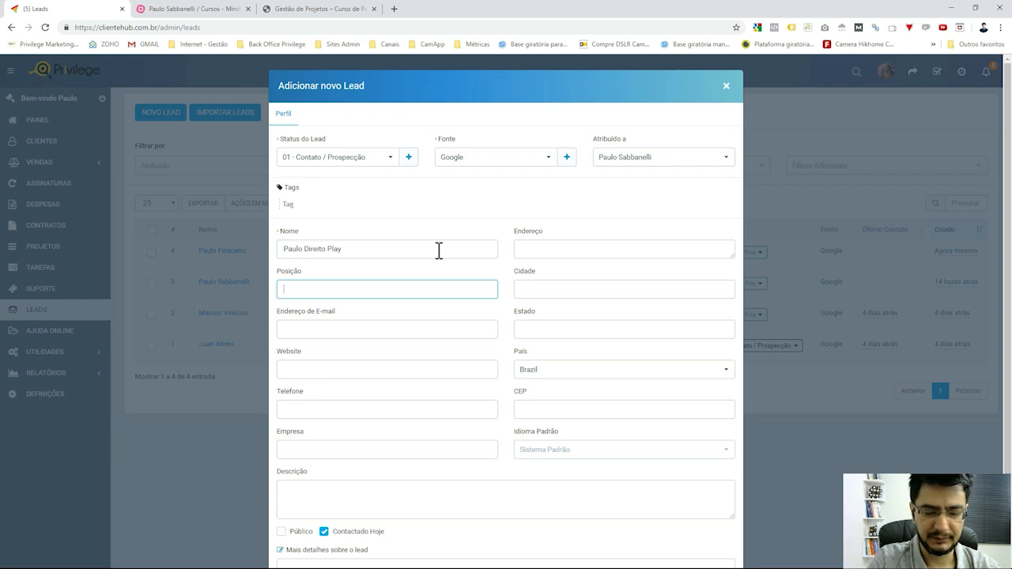
{"action": "type", "text": "Marketing"}
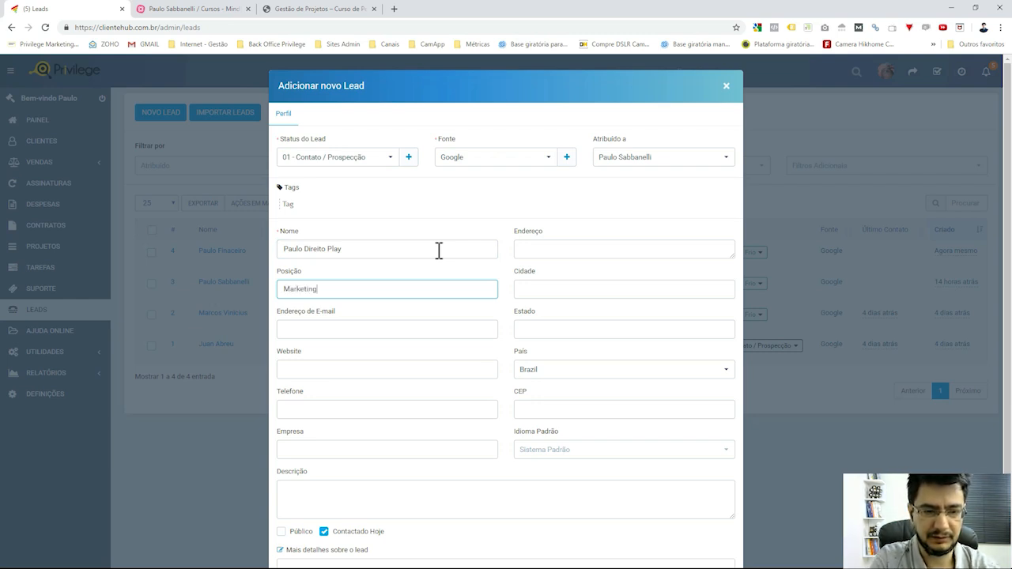
Fill in the lead's e-mail address and the suggested website direitoplay.com.br.
{"action": "key", "text": "Tab"}
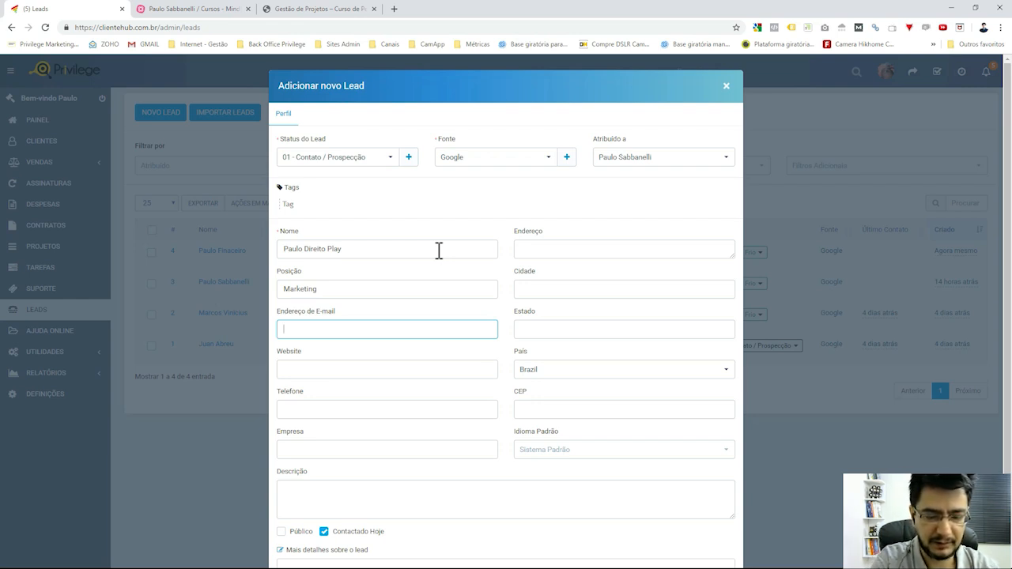
{"action": "type", "text": "test5e"}
{"action": "key", "text": "BackSpace"}
{"action": "key", "text": "BackSpace"}
{"action": "key", "text": "BackSpace"}
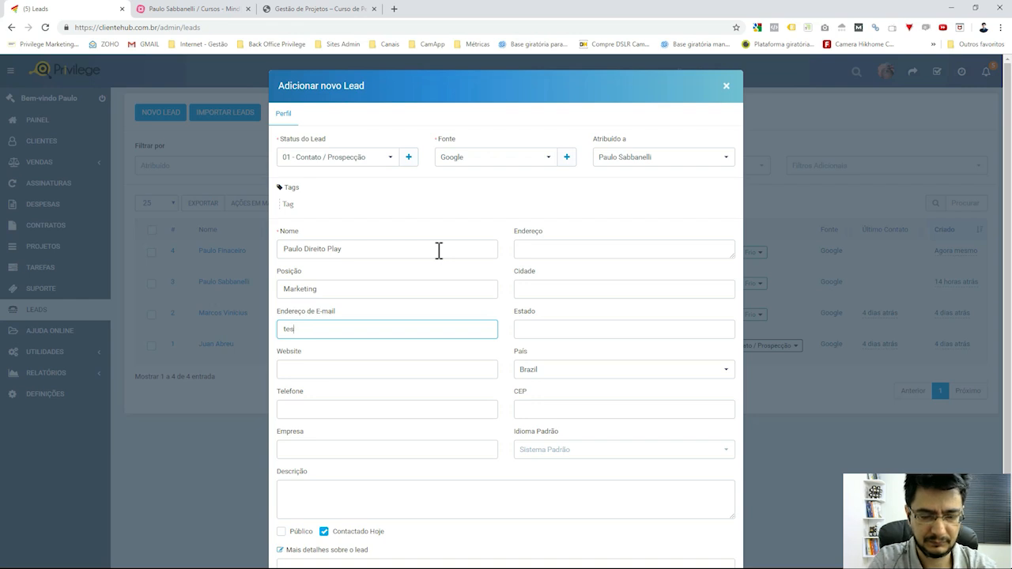
{"action": "type", "text": "te@teste"}
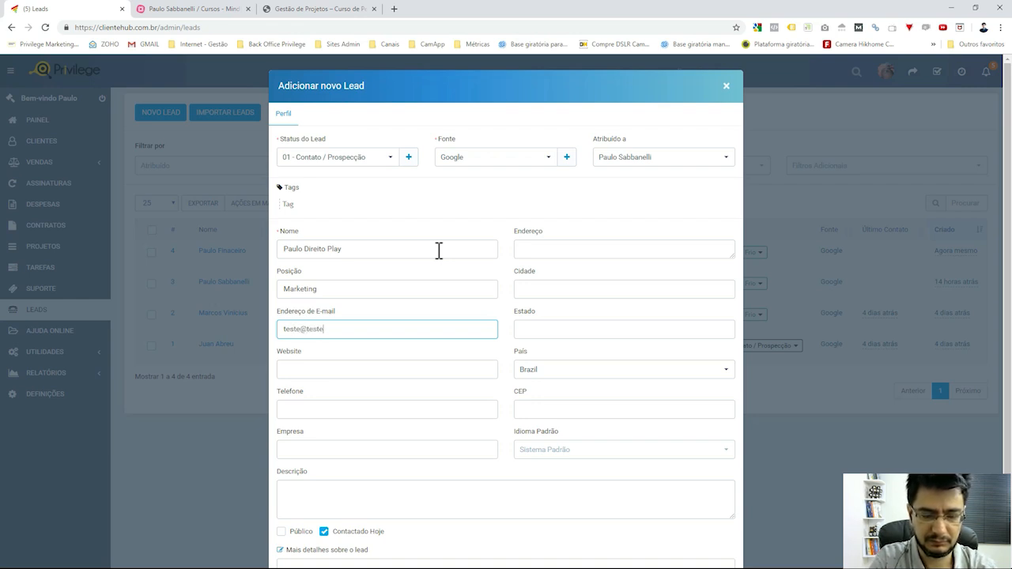
{"action": "type", "text": ".com.br"}
{"action": "key", "text": "Tab"}
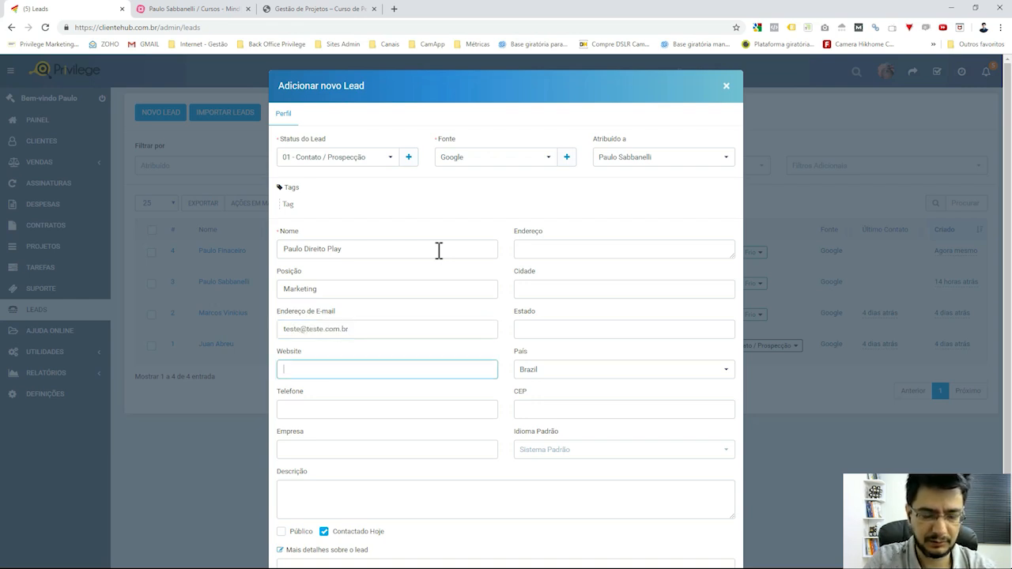
{"action": "type", "text": "direi"}
{"action": "key", "text": "Down"}
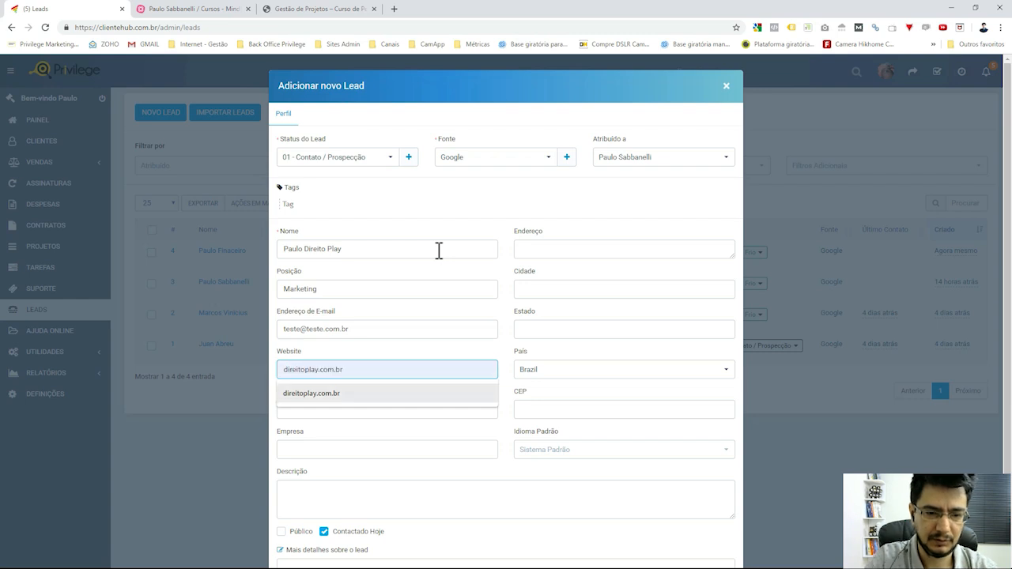
{"action": "left_click", "coordinate": [328, 394]}
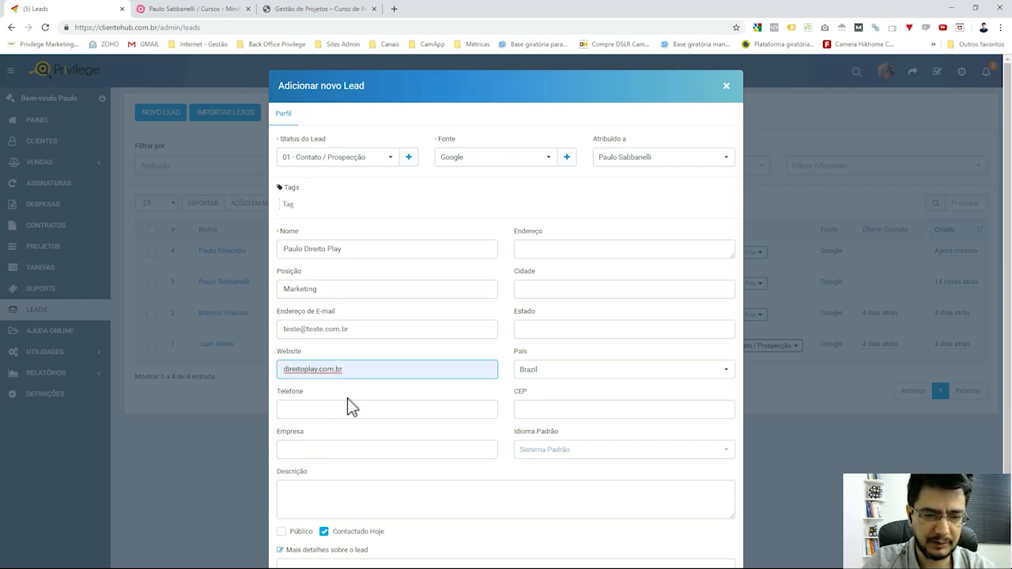
Enter the lead's phone number.
{"action": "left_click", "coordinate": [347, 409]}
{"action": "type", "text": "11"}
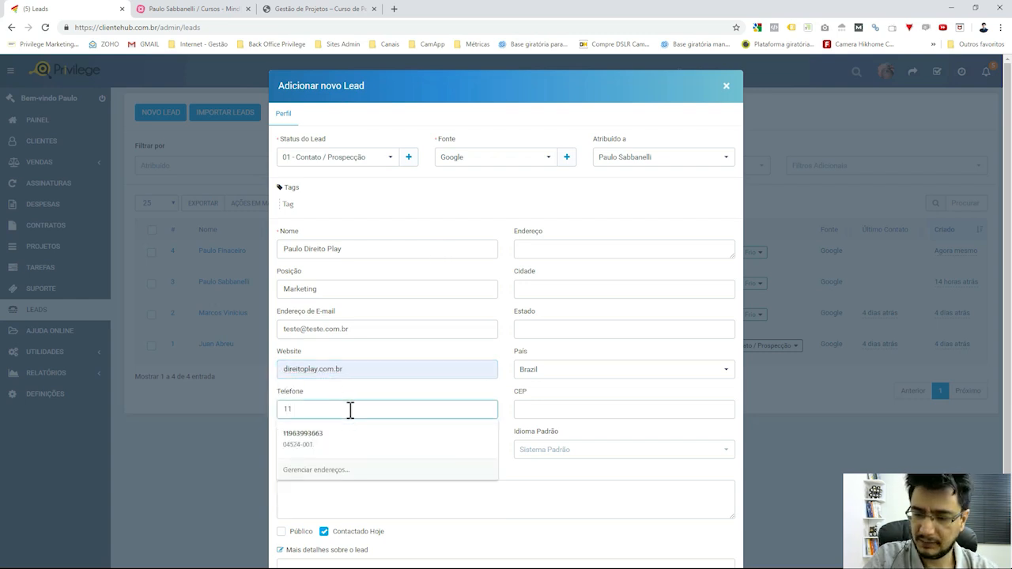
{"action": "type", "text": " -"}
{"action": "type", "text": "0"}
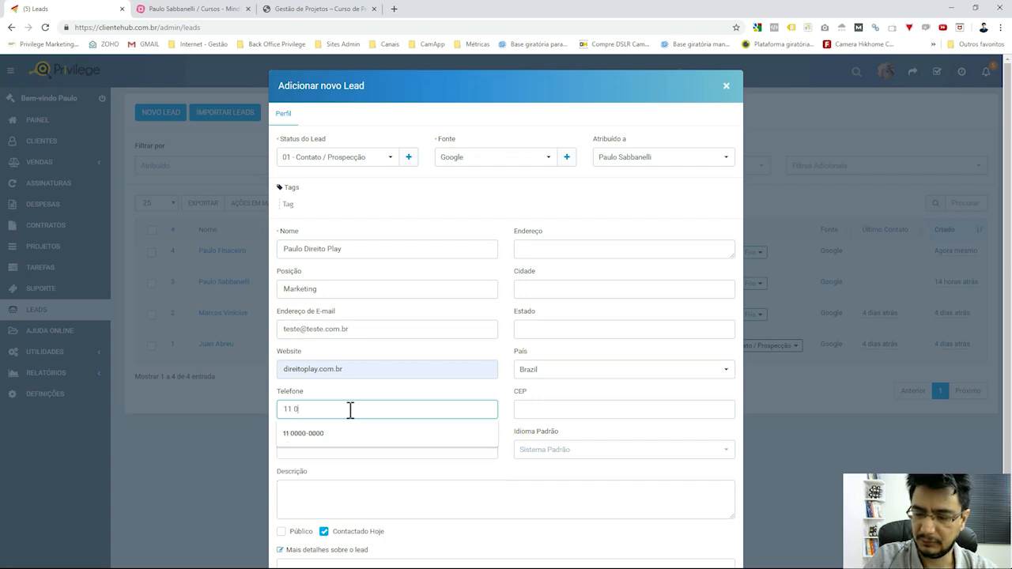
{"action": "type", "text": " 0000 0000"}
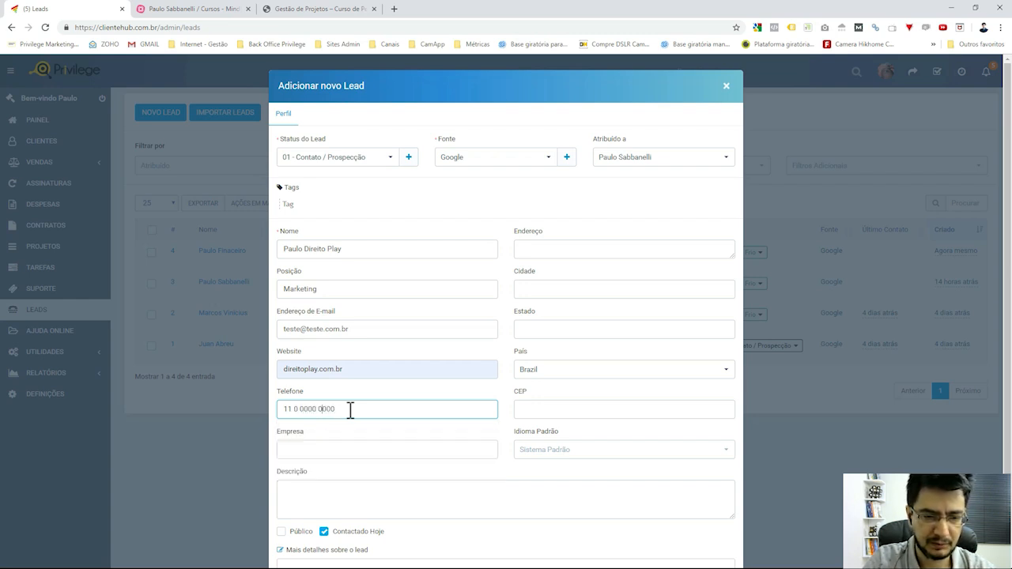
{"action": "key", "text": "Left"}
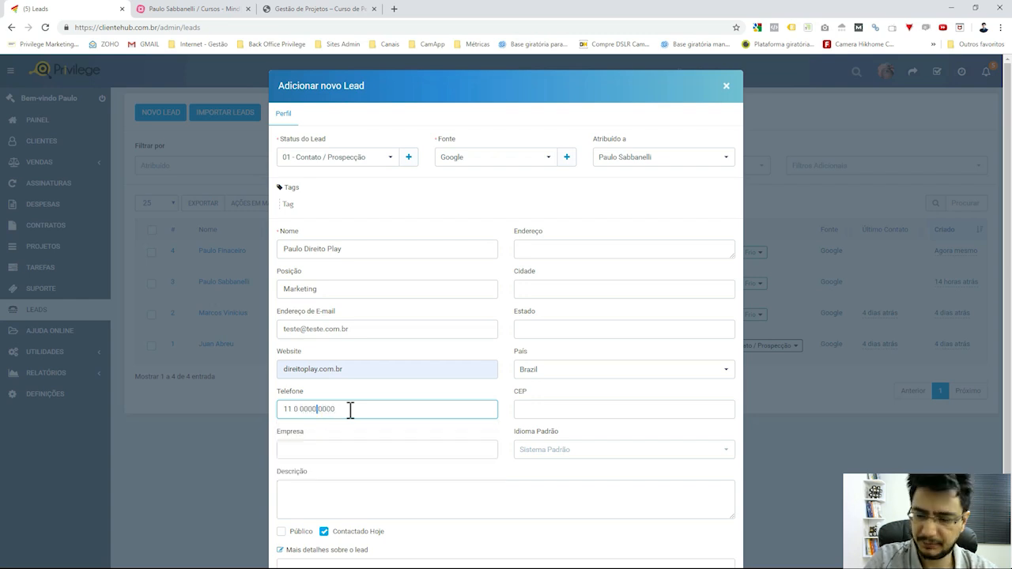
{"action": "scroll", "coordinate": [350, 410], "scroll_direction": "down", "scroll_amount": 2}
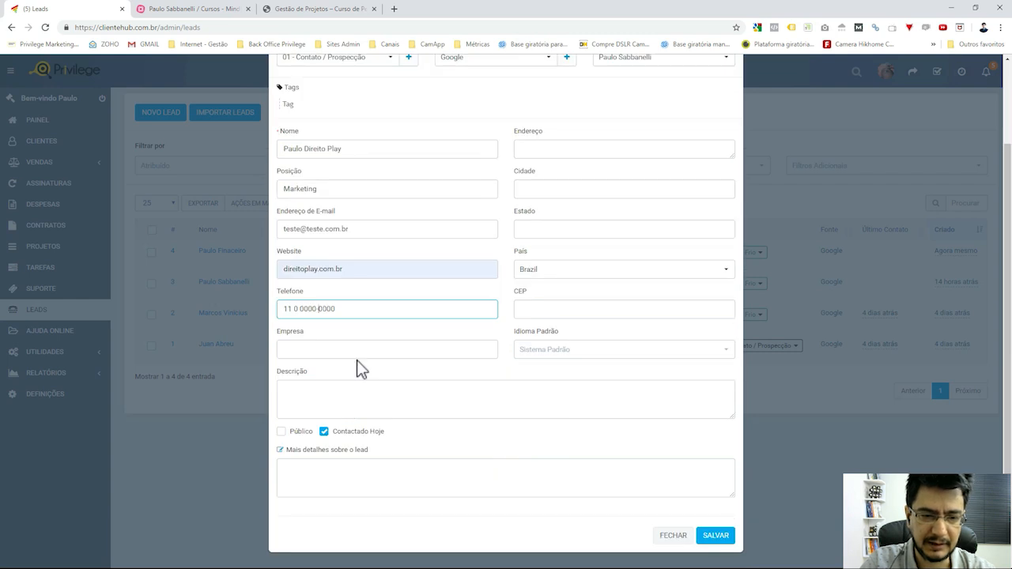
Set the lead's company to Direito Play and recheck the phone number.
{"action": "left_click", "coordinate": [362, 303]}
{"action": "left_click", "coordinate": [401, 353]}
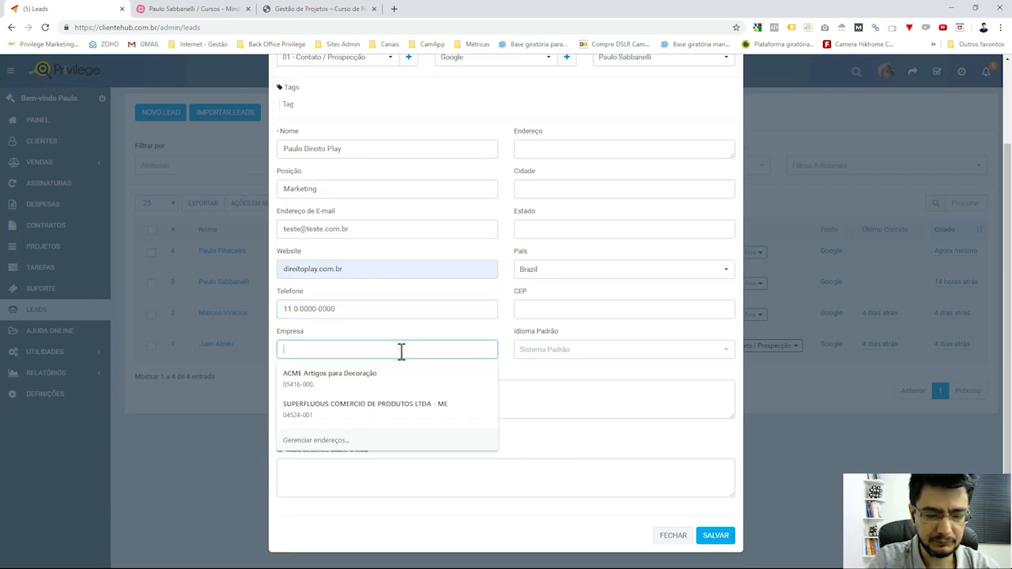
{"action": "type", "text": "Direito Play"}
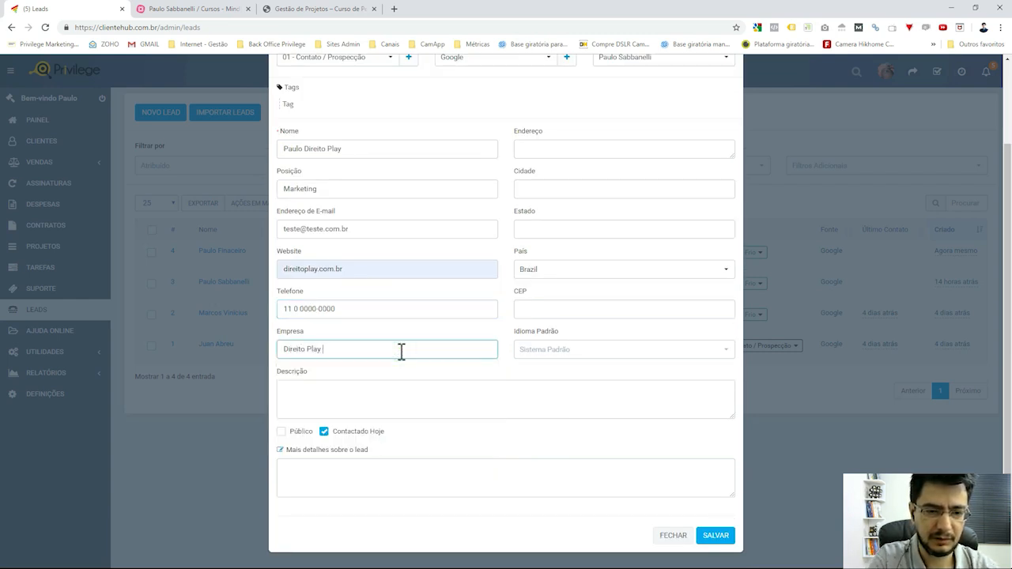
{"action": "left_click", "coordinate": [403, 308]}
{"action": "triple_click", "coordinate": [364, 308]}
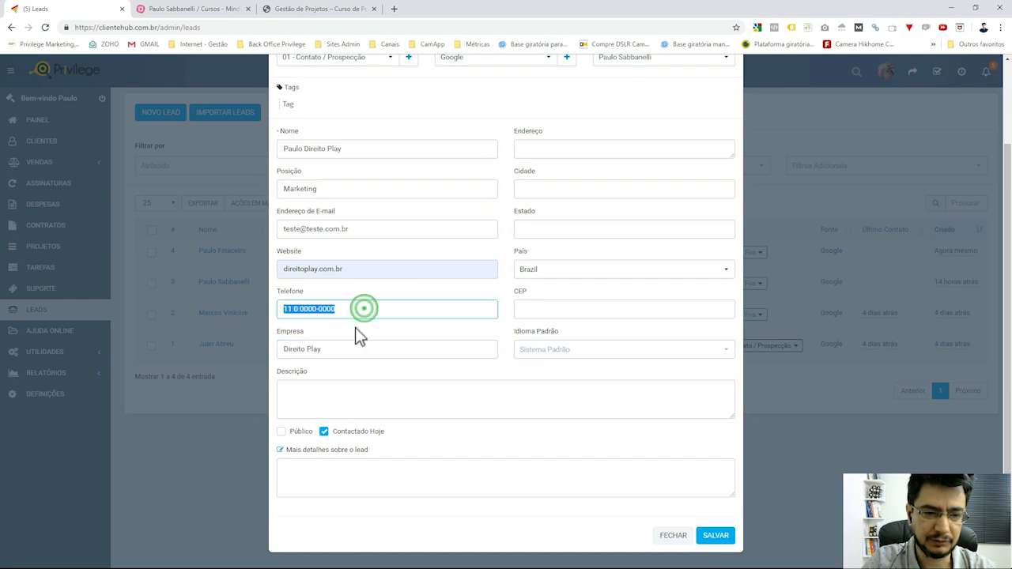
{"action": "left_click", "coordinate": [400, 308]}
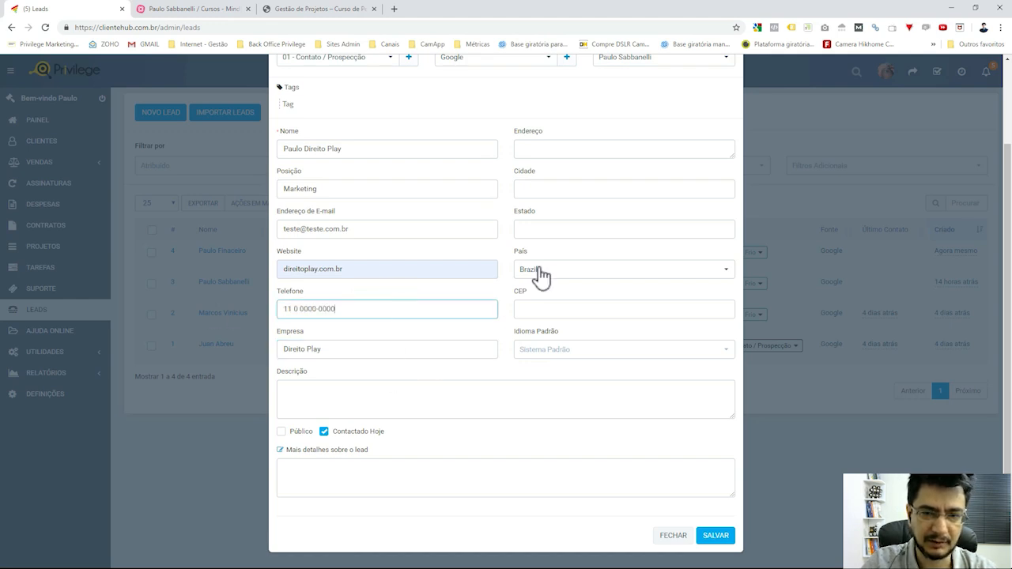
{"action": "scroll", "coordinate": [518, 352], "scroll_direction": "up", "scroll_amount": 1}
{"action": "scroll", "coordinate": [561, 317], "scroll_direction": "down", "scroll_amount": 1}
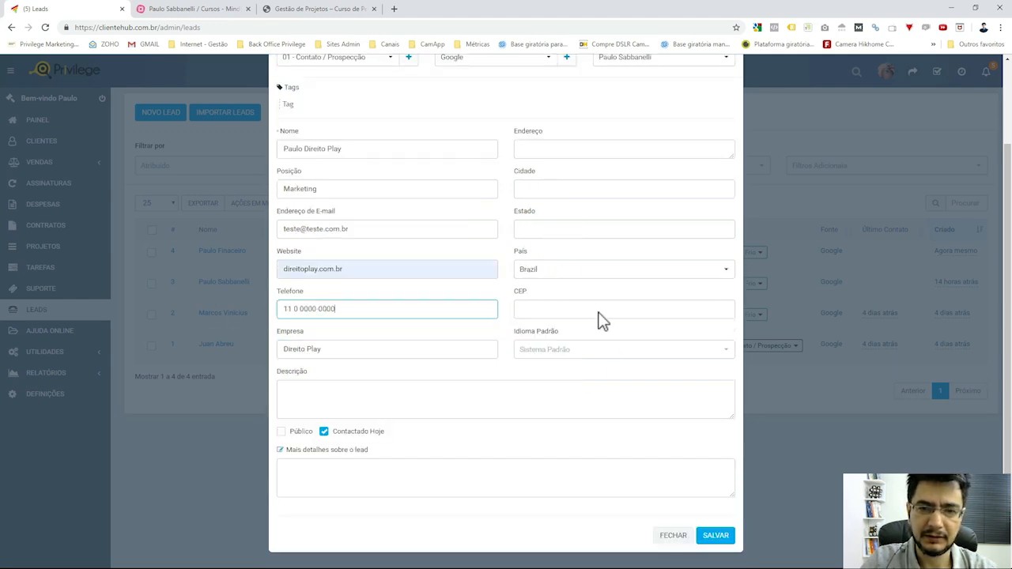
Write an intro about the client's needs in the extra details and paste the questionnaire answers.
{"action": "left_click", "coordinate": [573, 404]}
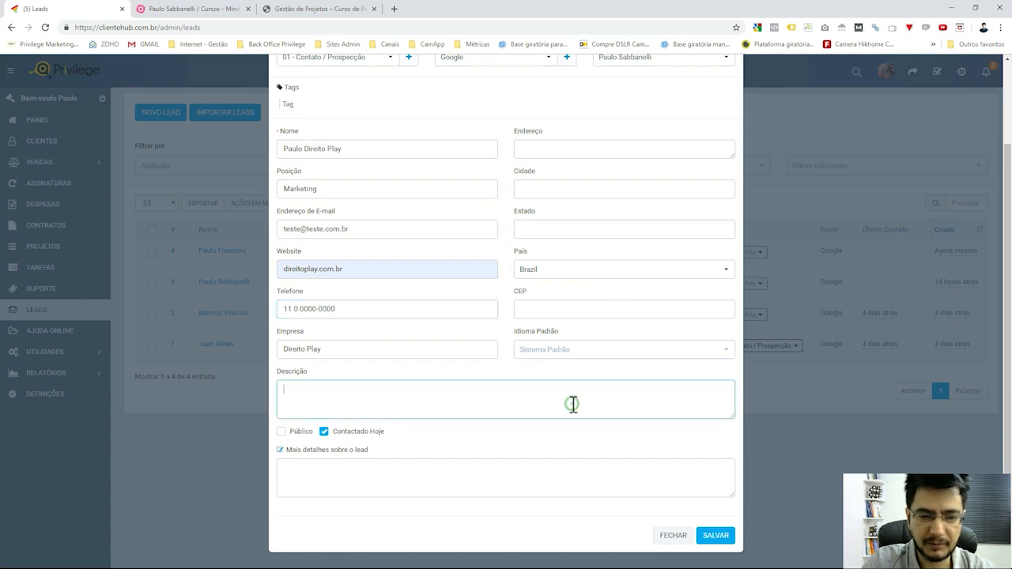
{"action": "left_click", "coordinate": [490, 477]}
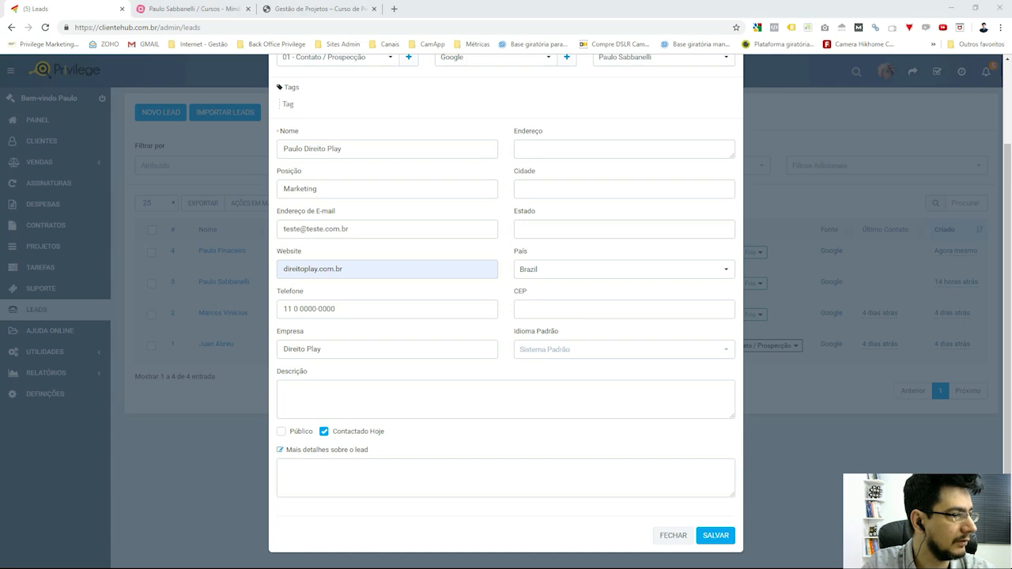
{"action": "scroll", "coordinate": [479, 410], "scroll_direction": "up", "scroll_amount": 3}
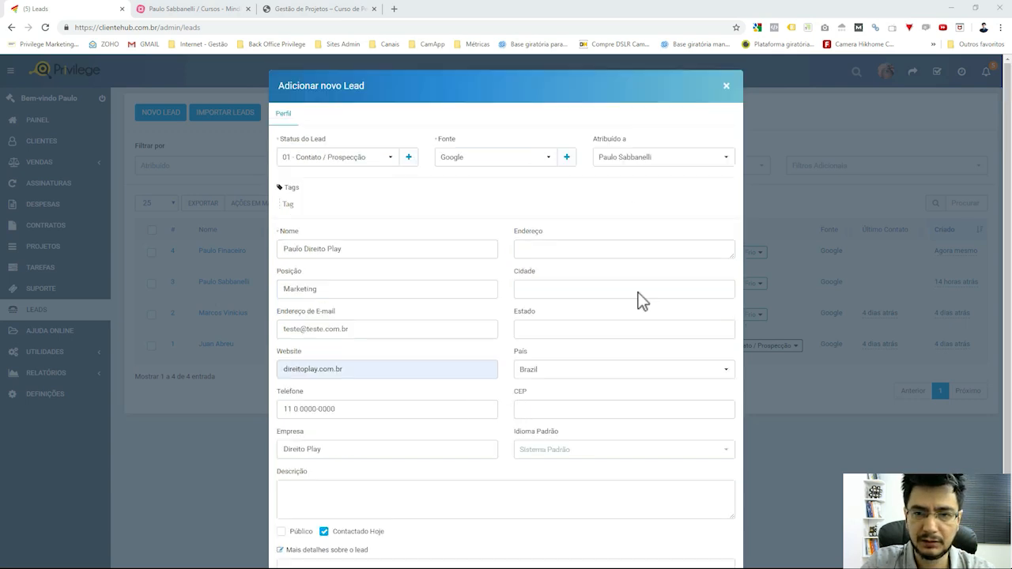
{"action": "scroll", "coordinate": [543, 314], "scroll_direction": "down", "scroll_amount": 3}
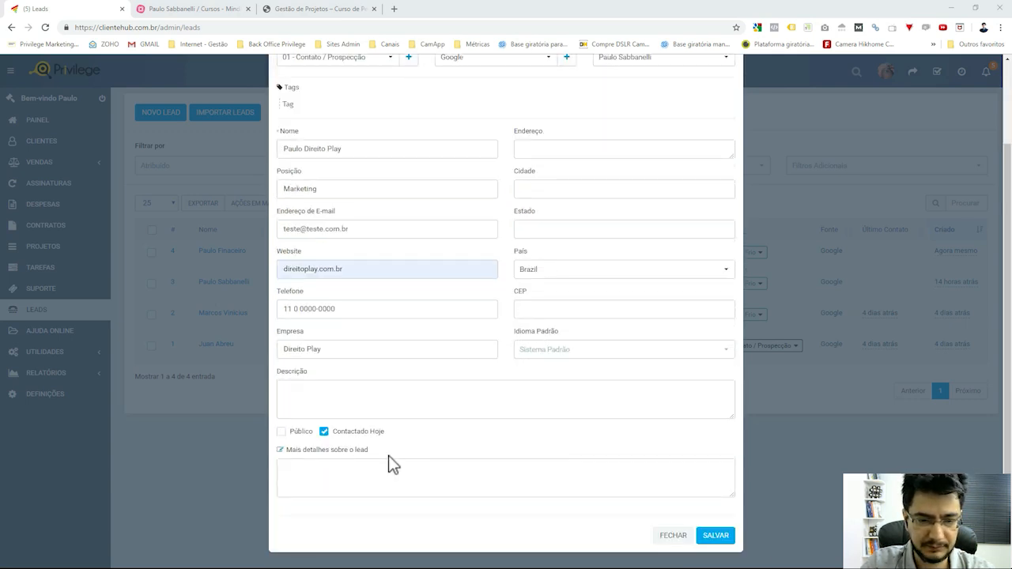
{"action": "left_click", "coordinate": [348, 404]}
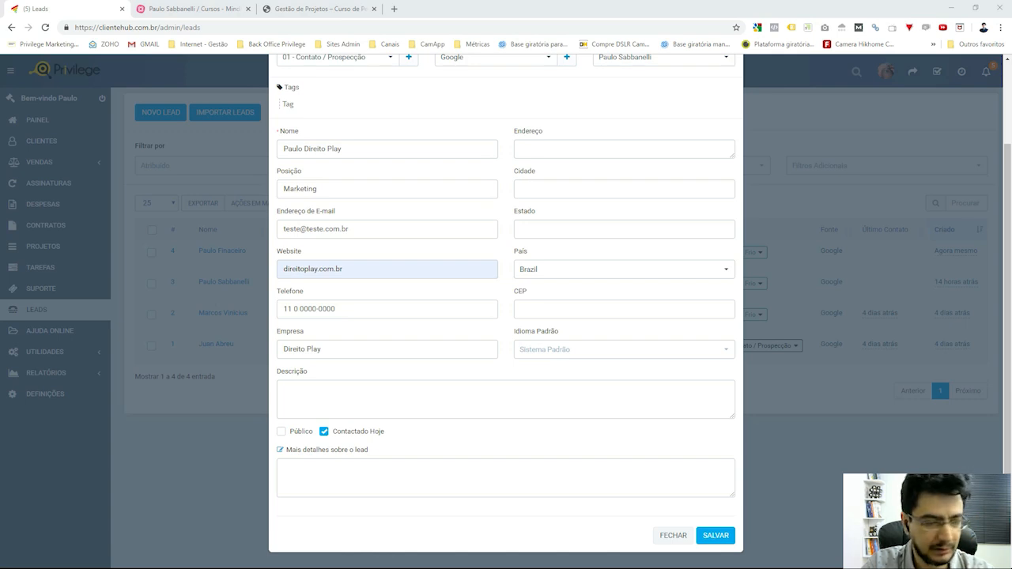
{"action": "left_click", "coordinate": [413, 472]}
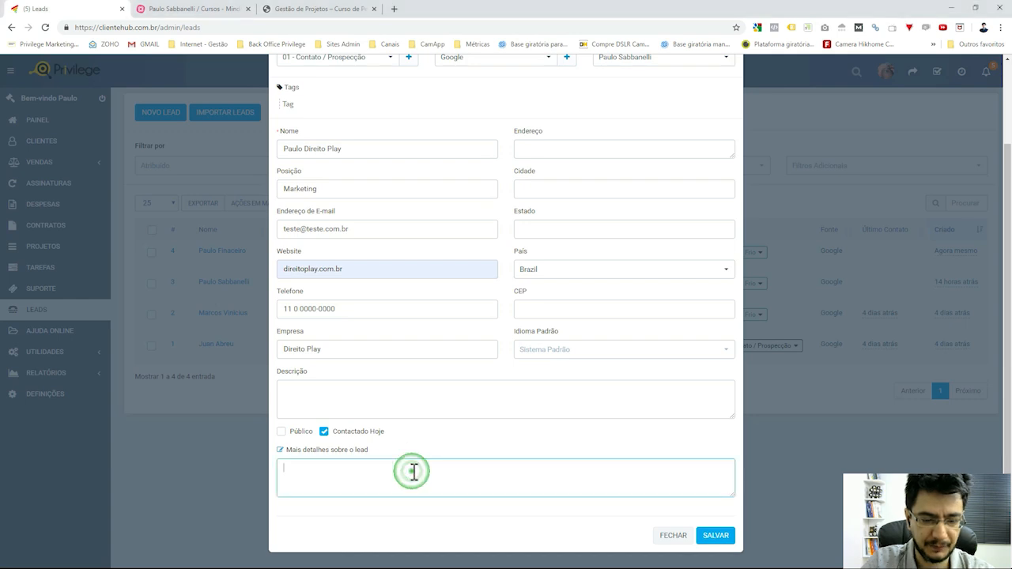
{"action": "type", "text": "O"}
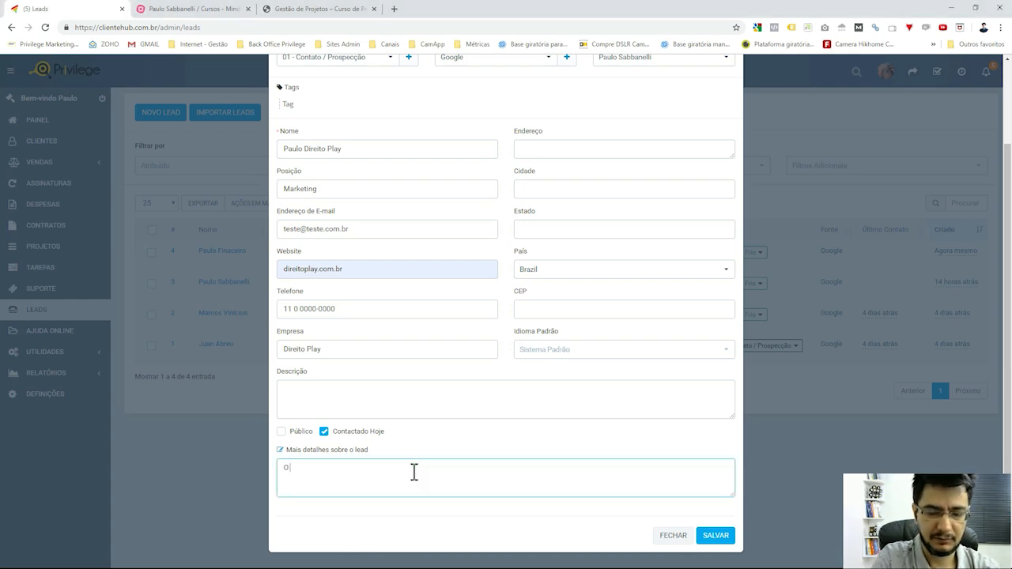
{"action": "type", "text": " Paulo, do D"}
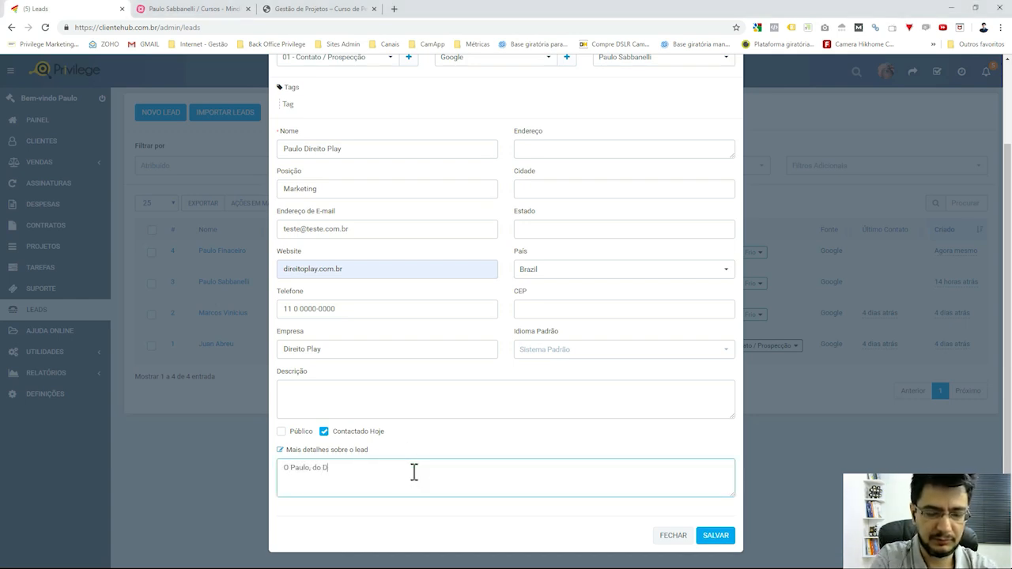
{"action": "type", "text": "ireito Play"}
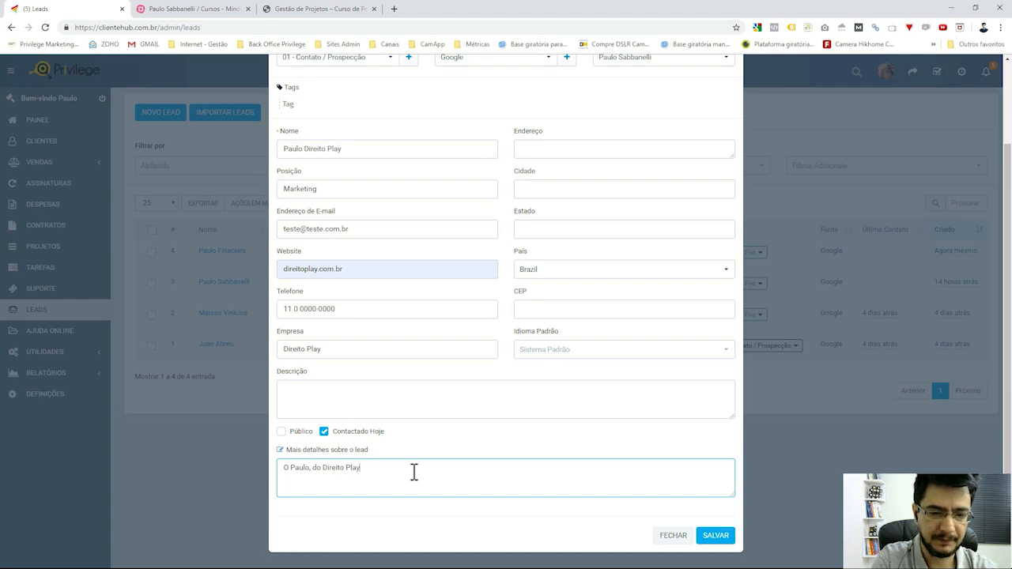
{"action": "type", "text": " precisa"}
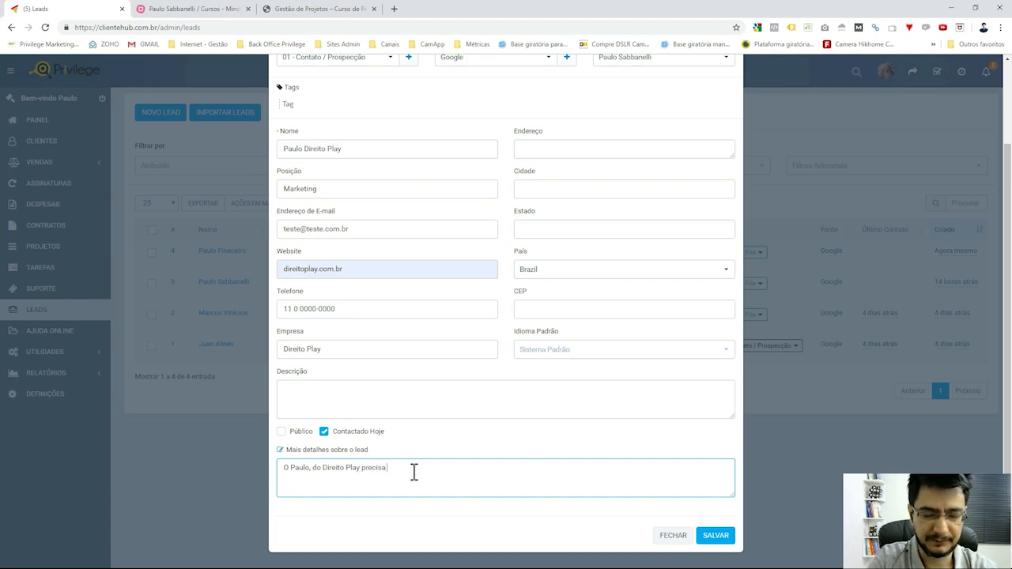
{"action": "type", "text": " de:"}
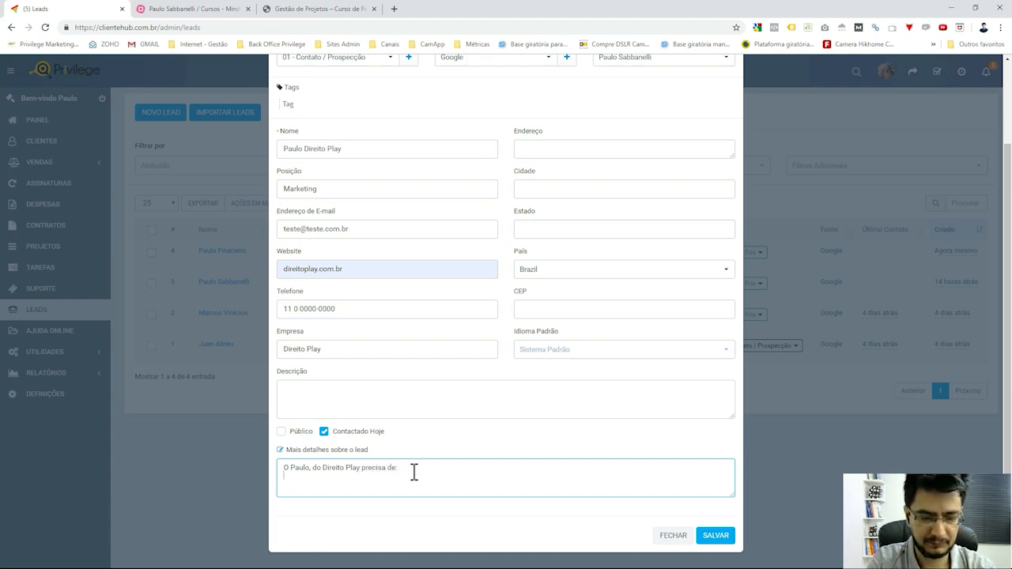
{"action": "type", "text": "Gestão de Mídias Sociais Qual a periodicidade deseja postar? Todos os dias"}
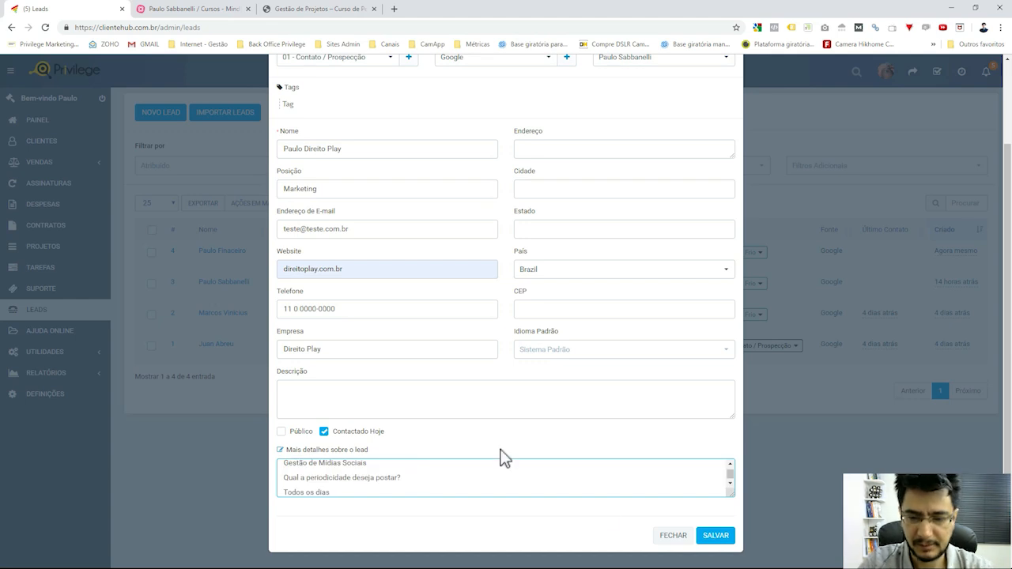
Review the pasted details, pointing out the last objective and Instagram among the networks.
{"action": "left_click", "coordinate": [732, 492]}
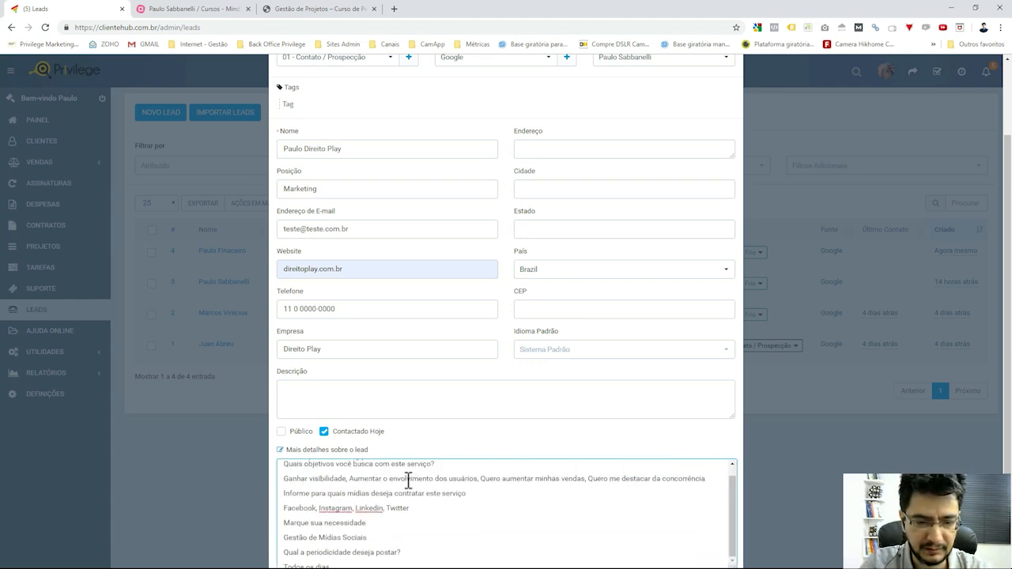
{"action": "scroll", "coordinate": [409, 479], "scroll_direction": "down", "scroll_amount": 1}
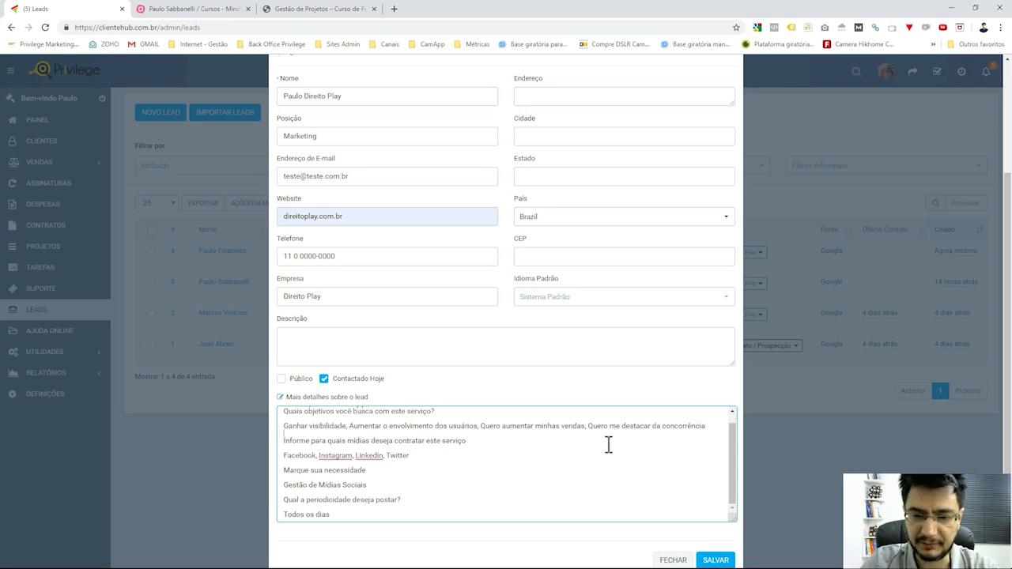
{"action": "left_click_drag", "start_coordinate": [626, 427], "coordinate": [706, 427]}
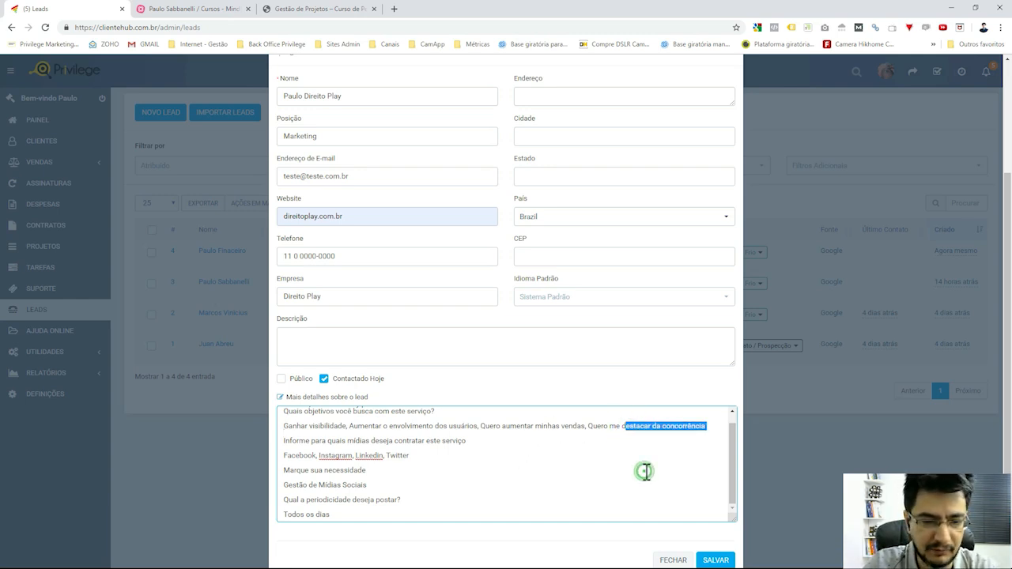
{"action": "left_click", "coordinate": [645, 471]}
{"action": "scroll", "coordinate": [497, 476], "scroll_direction": "down", "scroll_amount": 1}
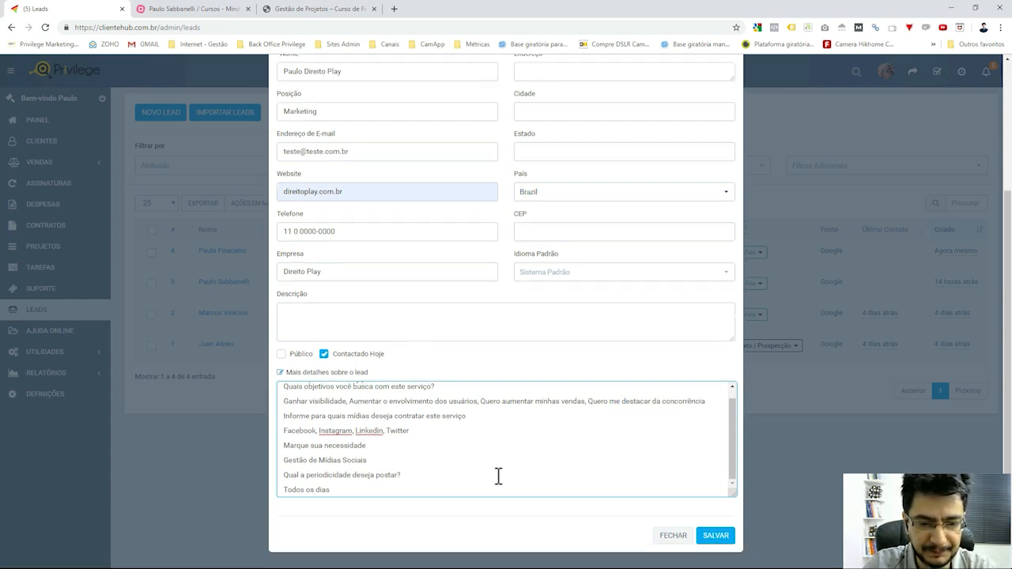
{"action": "double_click", "coordinate": [332, 433]}
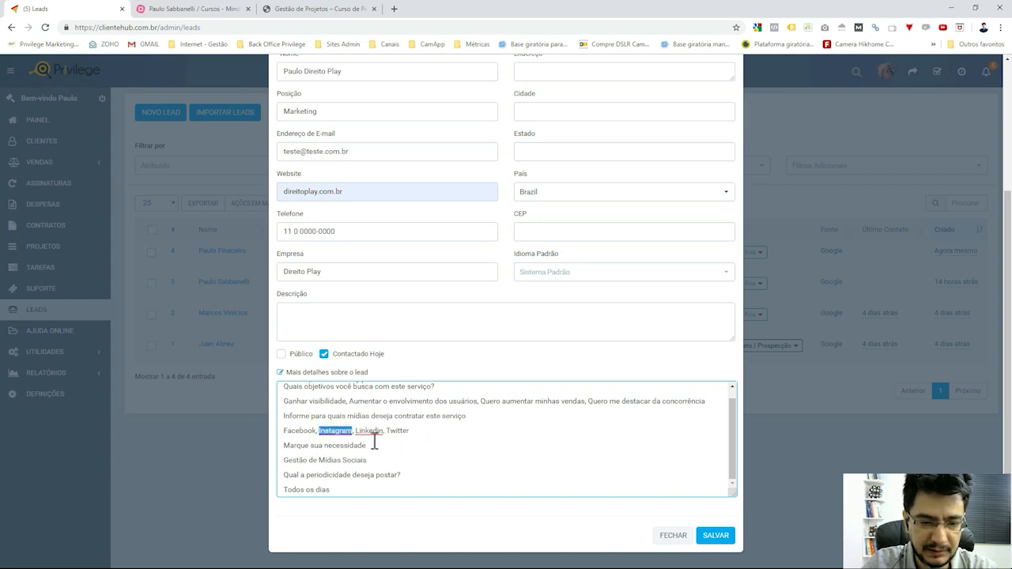
{"action": "scroll", "coordinate": [625, 382], "scroll_direction": "up", "scroll_amount": 3}
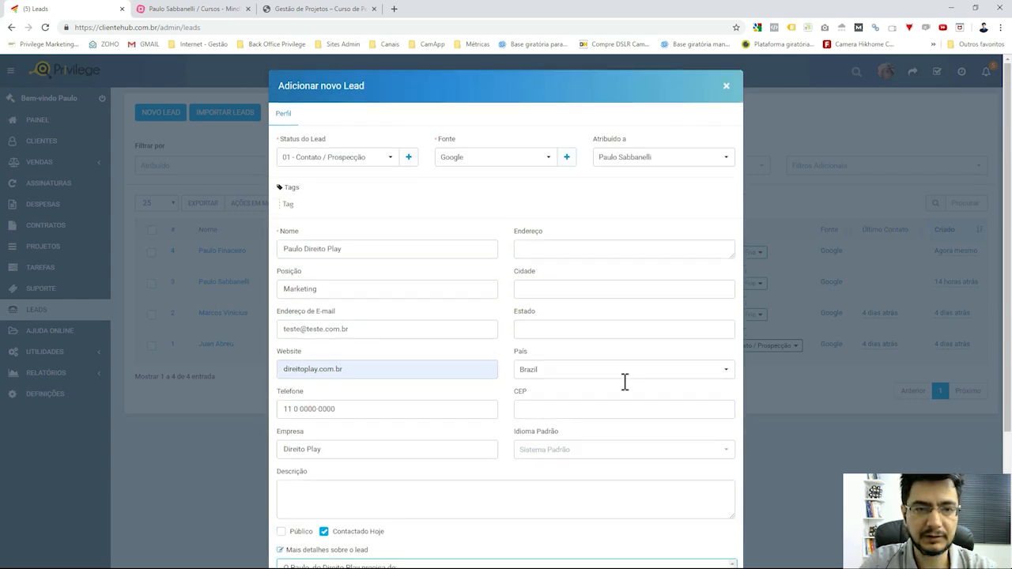
{"action": "scroll", "coordinate": [624, 382], "scroll_direction": "down", "scroll_amount": 3}
Save the Direito Play lead and close its detail view.
{"action": "left_click", "coordinate": [714, 536]}
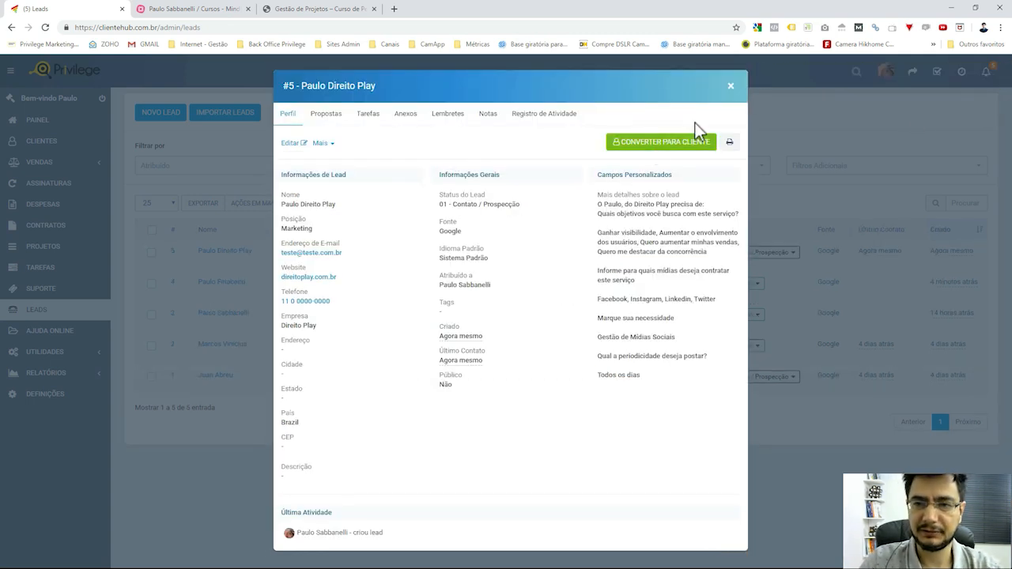
{"action": "left_click", "coordinate": [731, 87]}
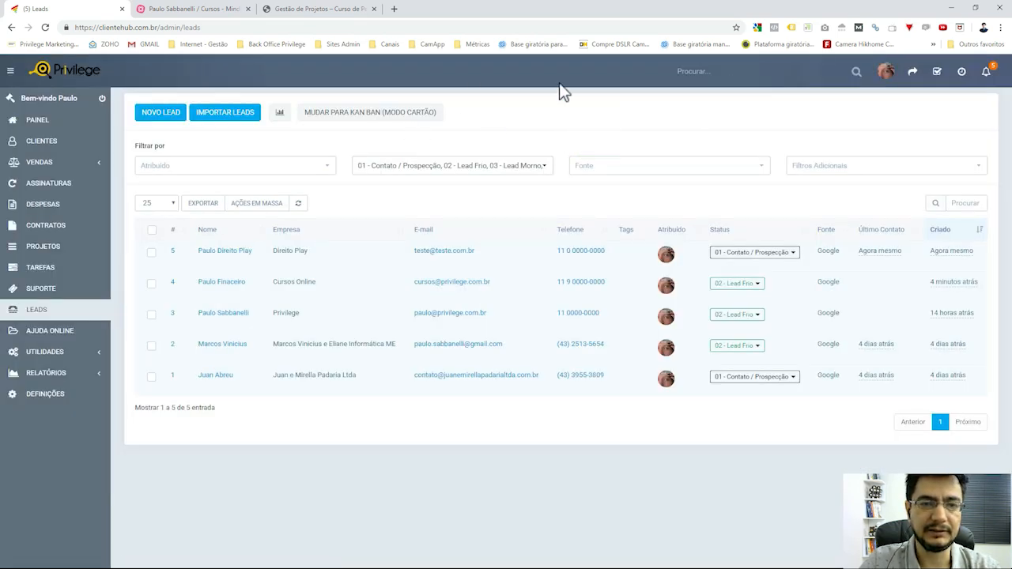
Download the sample lead-import CSV and open sample_import_file in Excel.
{"action": "left_click", "coordinate": [229, 125]}
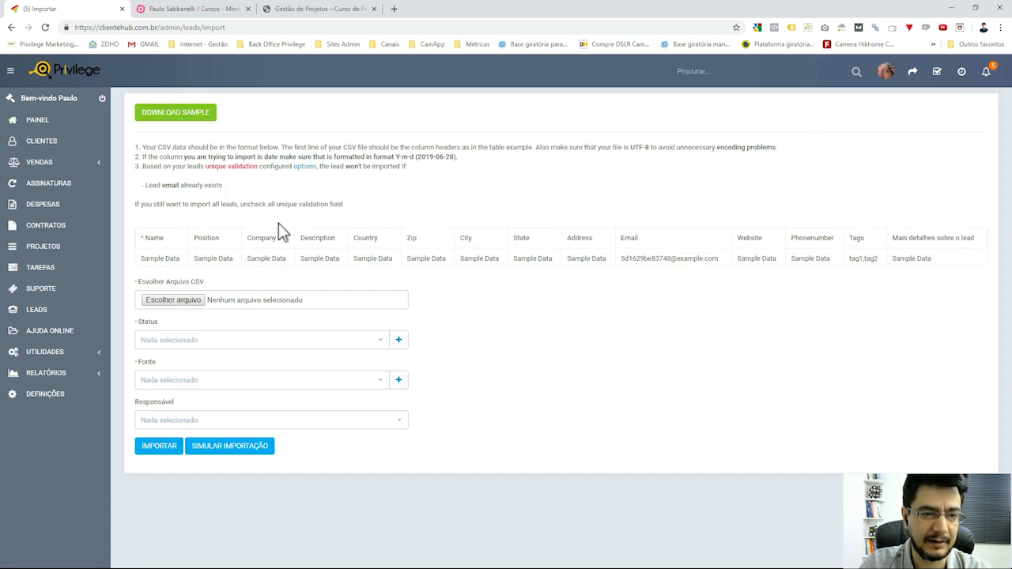
{"action": "left_click", "coordinate": [183, 119]}
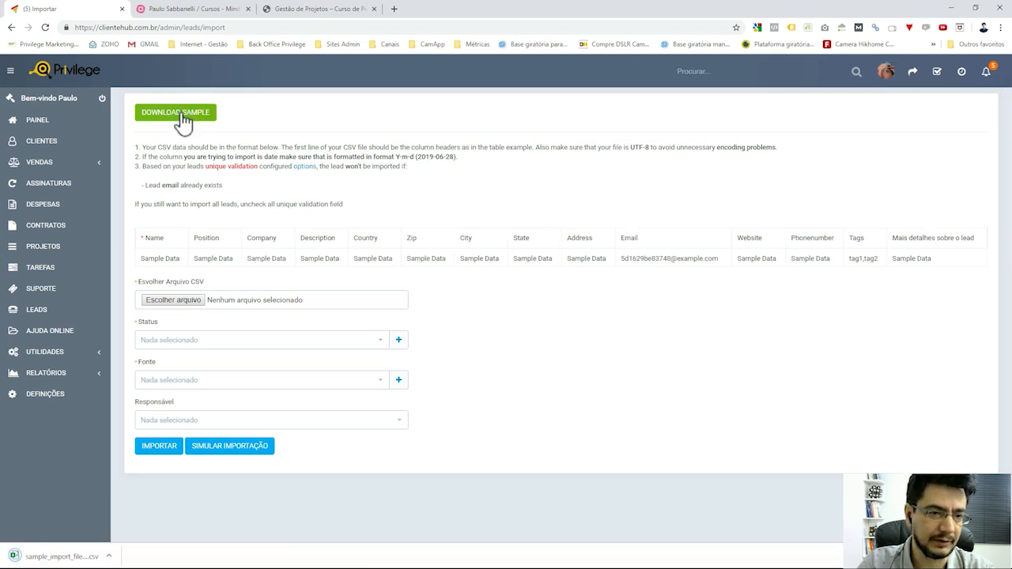
{"action": "left_click", "coordinate": [75, 556]}
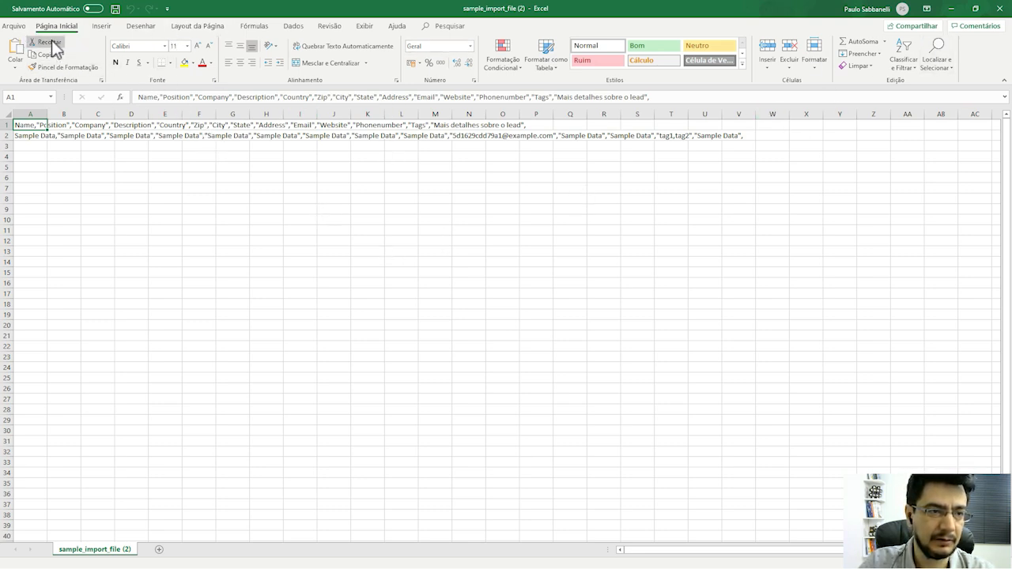
Create a new blank Excel workbook.
{"action": "left_click", "coordinate": [13, 25]}
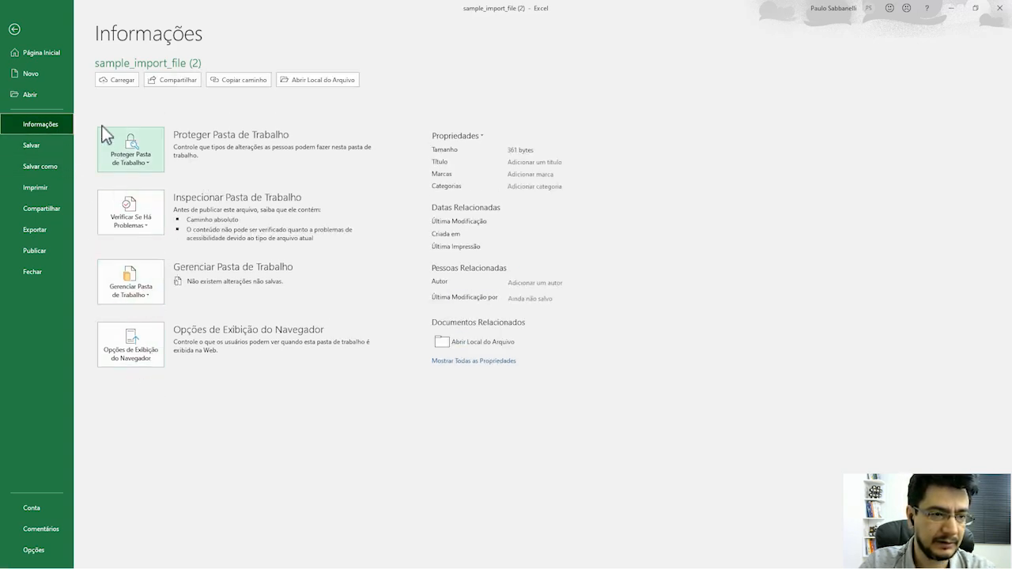
{"action": "left_click", "coordinate": [36, 71]}
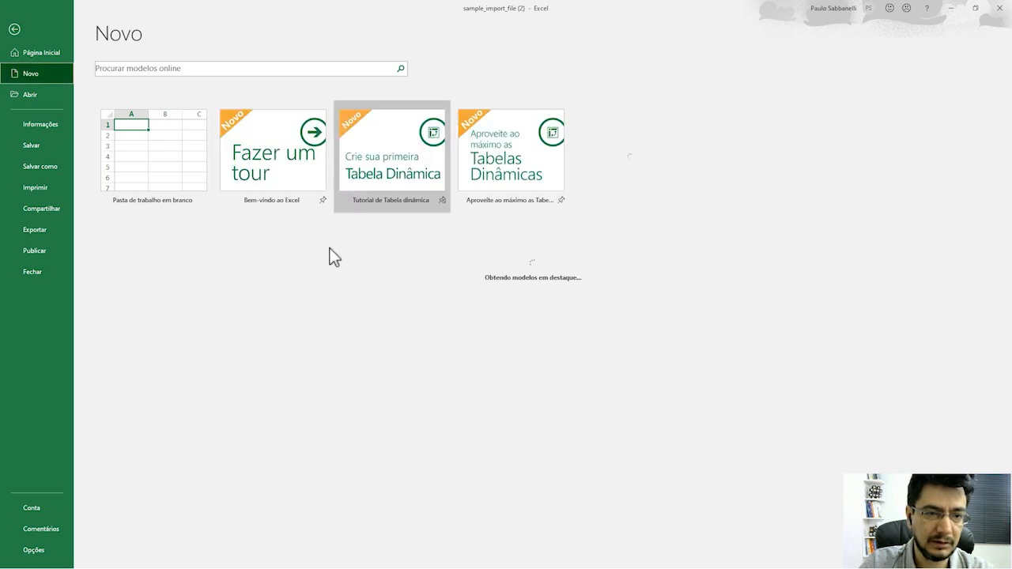
{"action": "left_click", "coordinate": [188, 180]}
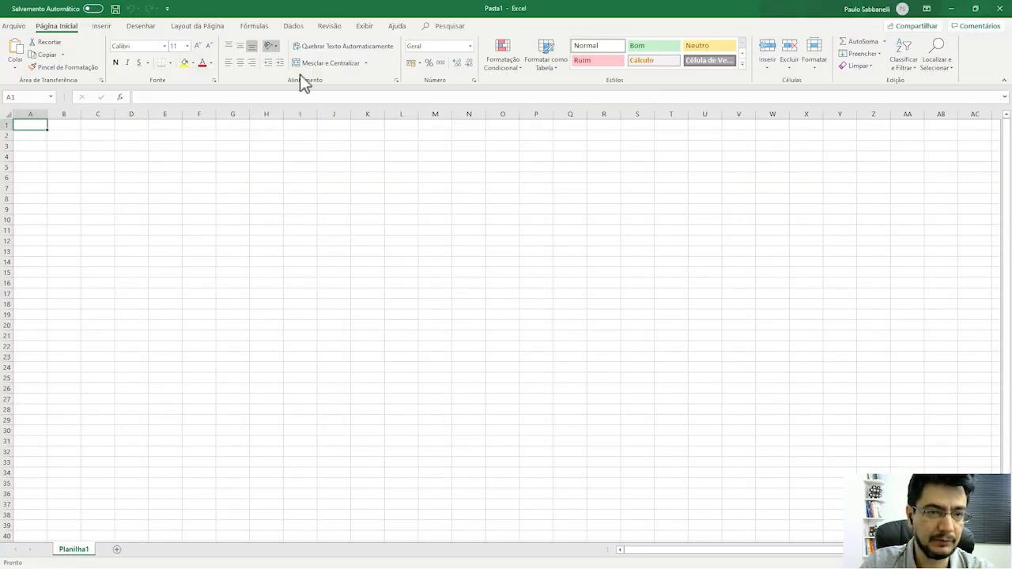
Import sample_import_file (2).csv from Downloads through Data > From Text/CSV.
{"action": "left_click", "coordinate": [294, 26]}
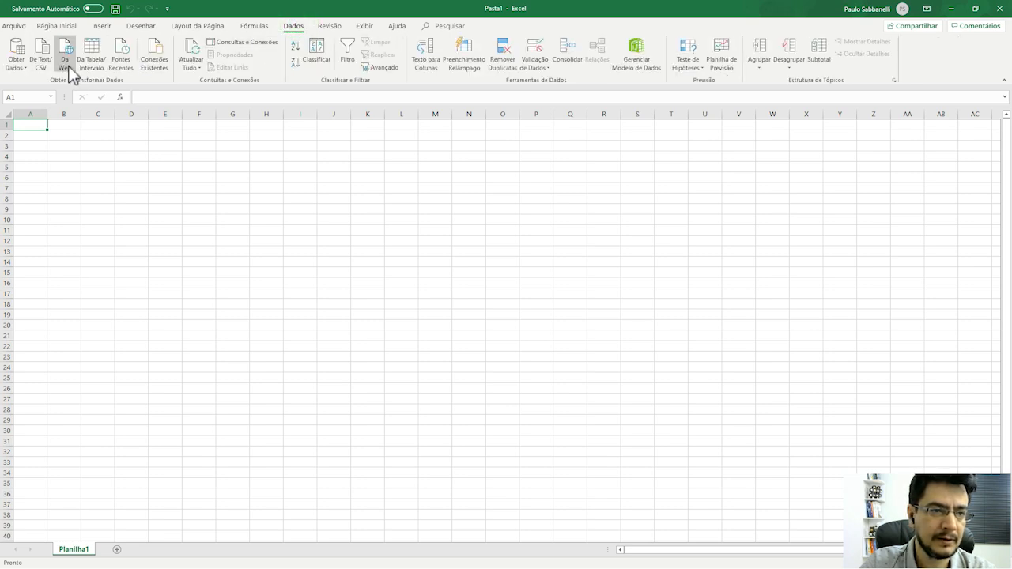
{"action": "left_click", "coordinate": [22, 68]}
{"action": "mouse_move", "coordinate": [86, 89]}
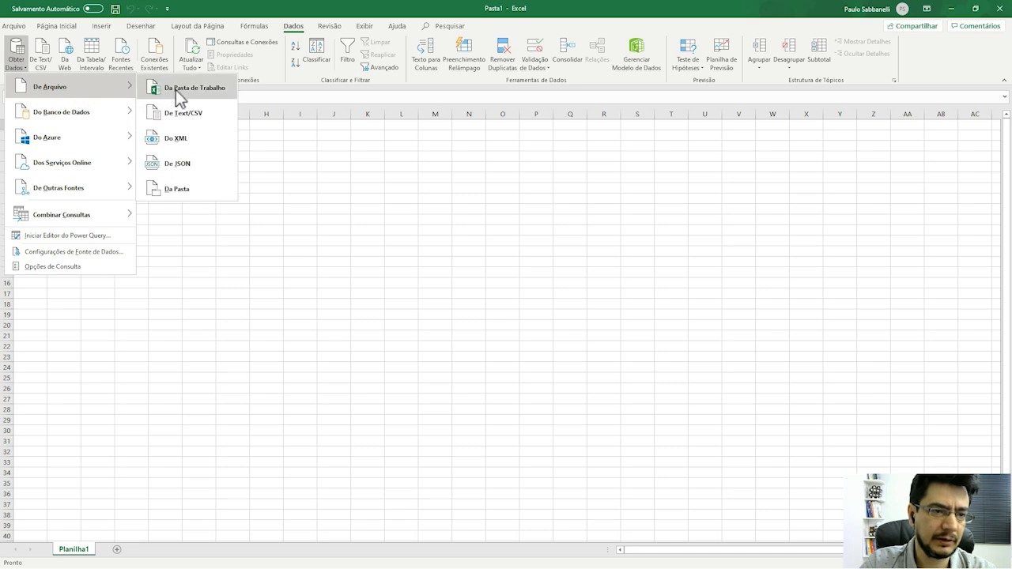
{"action": "left_click", "coordinate": [204, 118]}
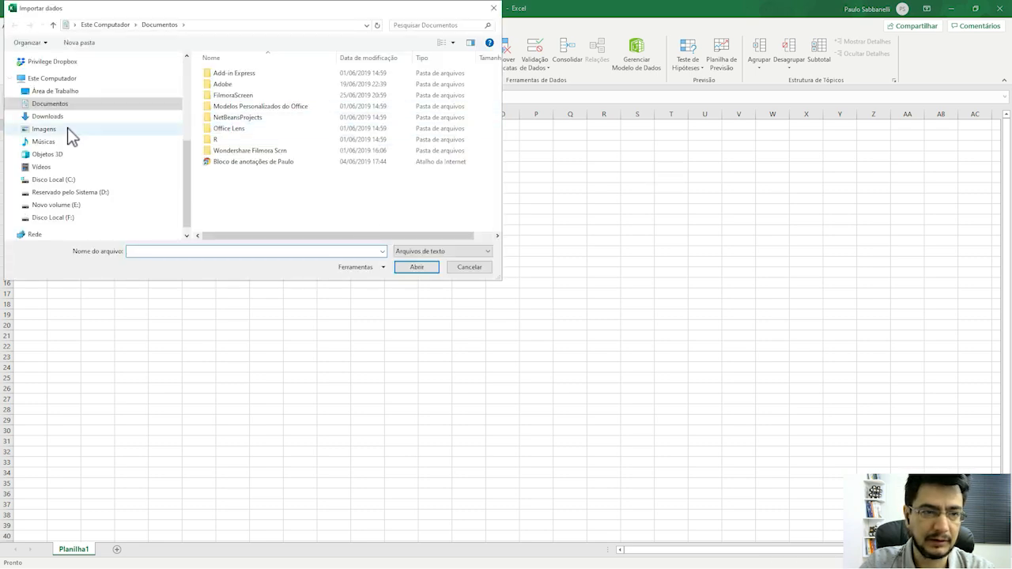
{"action": "scroll", "coordinate": [61, 115], "scroll_direction": "up", "scroll_amount": 2}
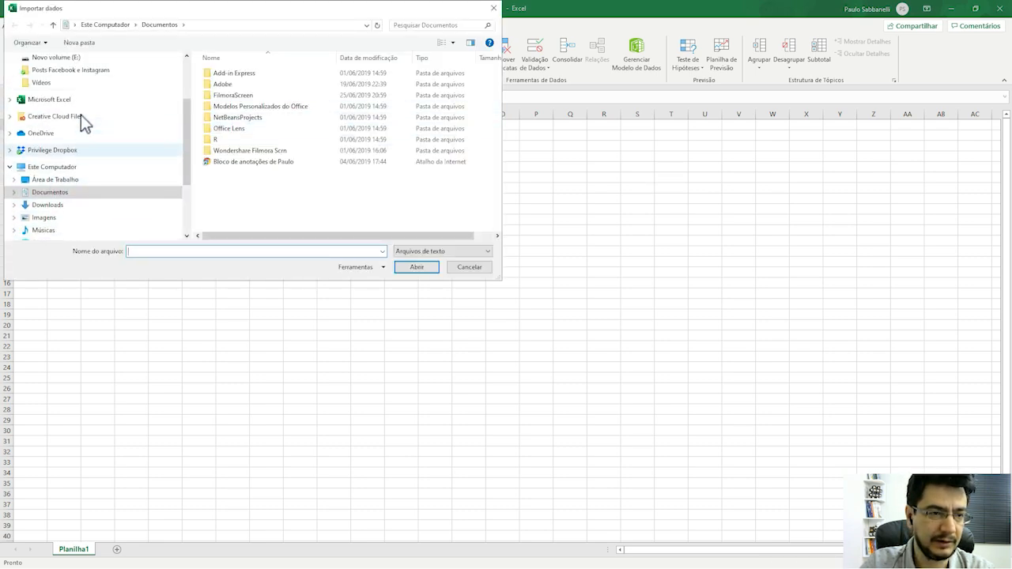
{"action": "scroll", "coordinate": [186, 146], "scroll_direction": "up", "scroll_amount": 3}
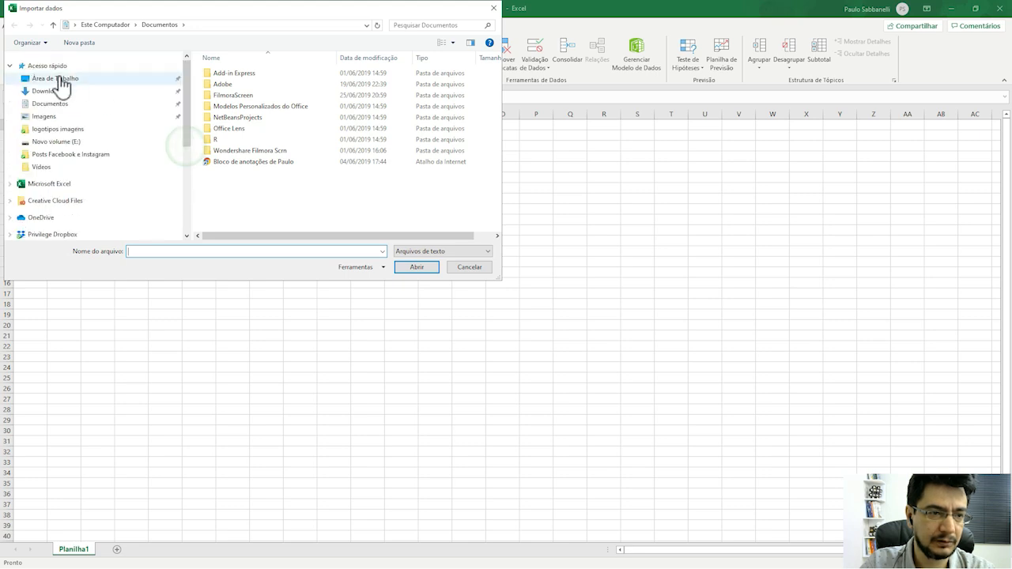
{"action": "left_click", "coordinate": [57, 91]}
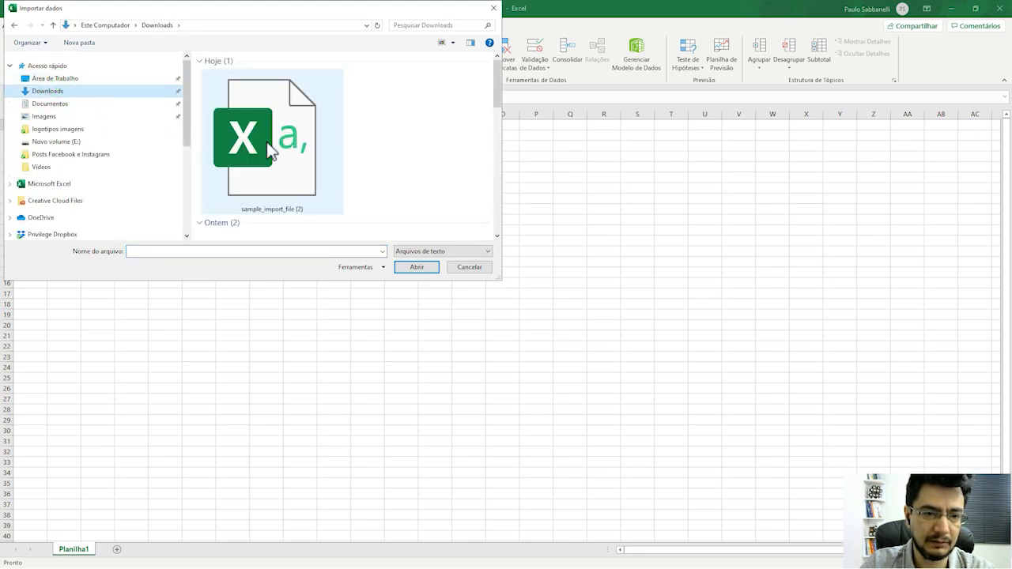
{"action": "left_click", "coordinate": [266, 141]}
{"action": "left_click", "coordinate": [423, 270]}
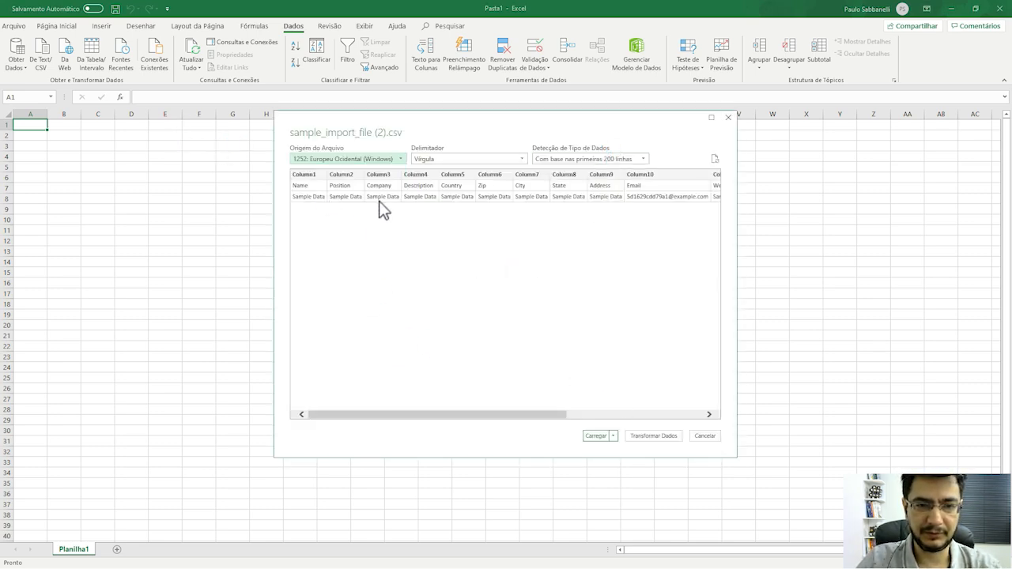
Load the CSV into a table on Planilha2 and review its Column1–Column15 headers.
{"action": "left_click", "coordinate": [596, 437]}
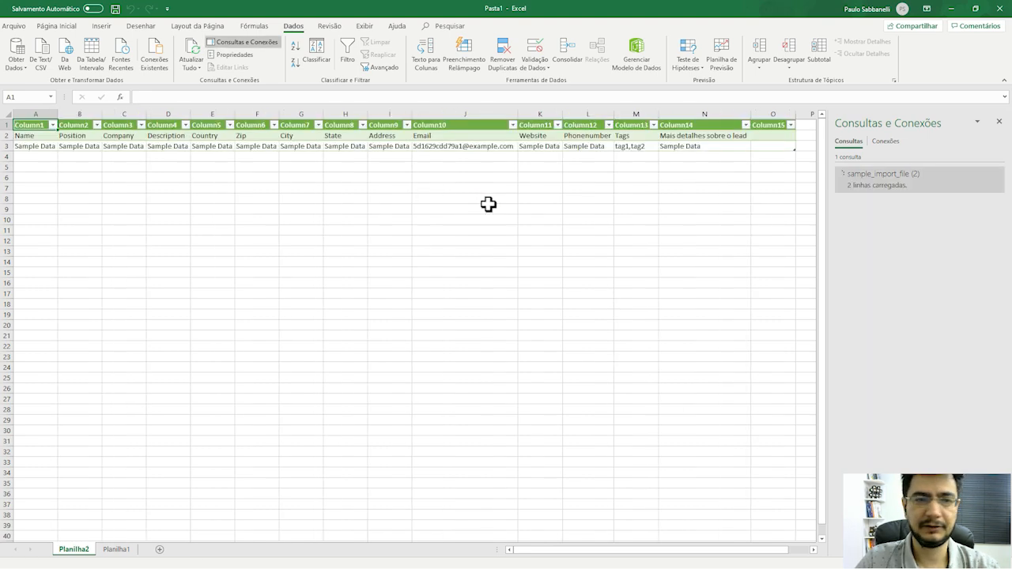
{"action": "left_click", "coordinate": [38, 150]}
{"action": "key", "text": "Right"}
{"action": "key", "text": "Down"}
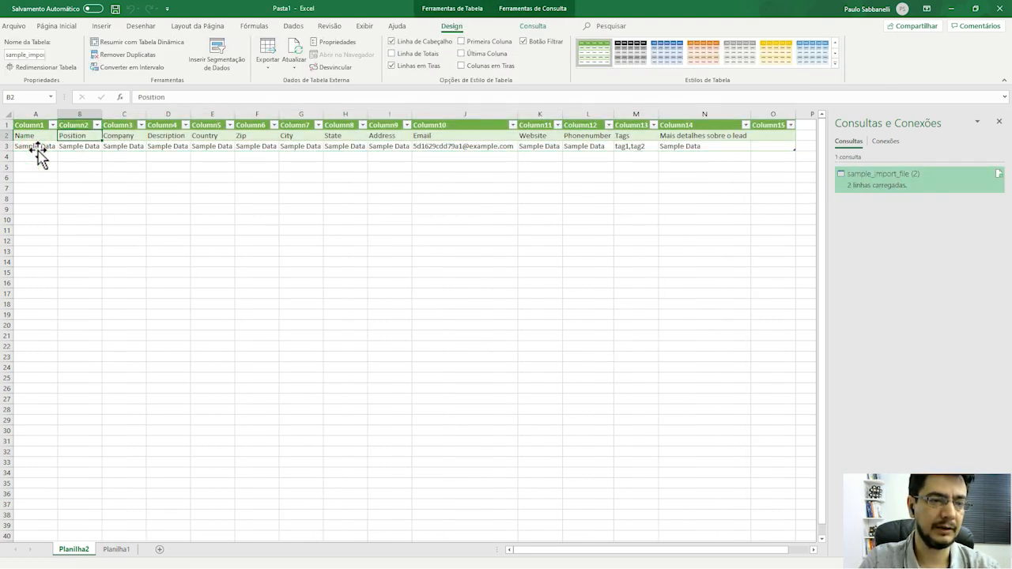
{"action": "key", "text": "Right"}
{"action": "key", "text": "Right"}
{"action": "key", "text": "Right"}
{"action": "key", "text": "Right"}
{"action": "key", "text": "Left"}
{"action": "key", "text": "Left"}
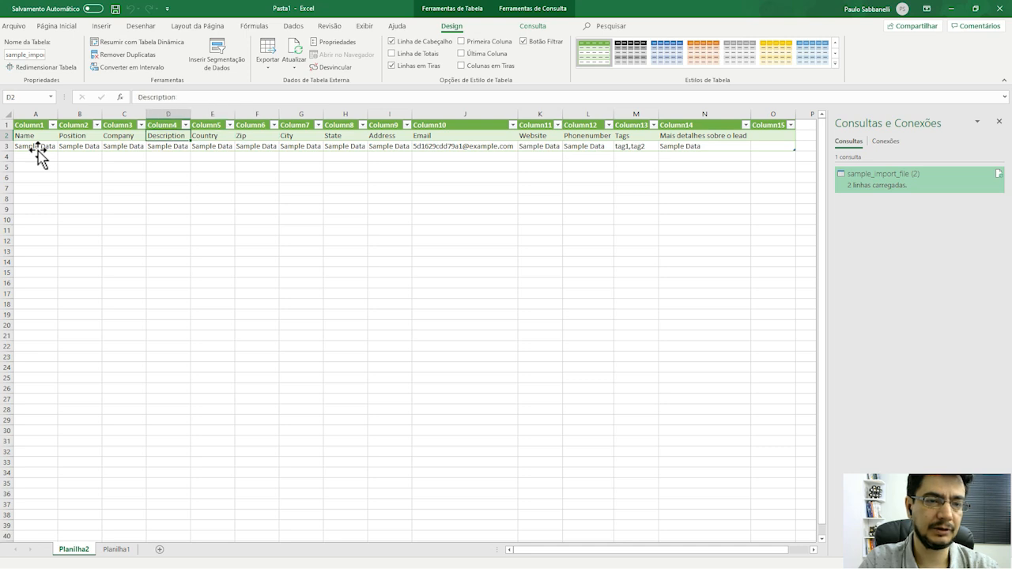
{"action": "key", "text": "Right"}
{"action": "key", "text": "Right"}
{"action": "key", "text": "Right"}
{"action": "key", "text": "Right"}
{"action": "key", "text": "Right"}
{"action": "key", "text": "Right"}
{"action": "key", "text": "Right"}
{"action": "key", "text": "Right"}
{"action": "key", "text": "Right"}
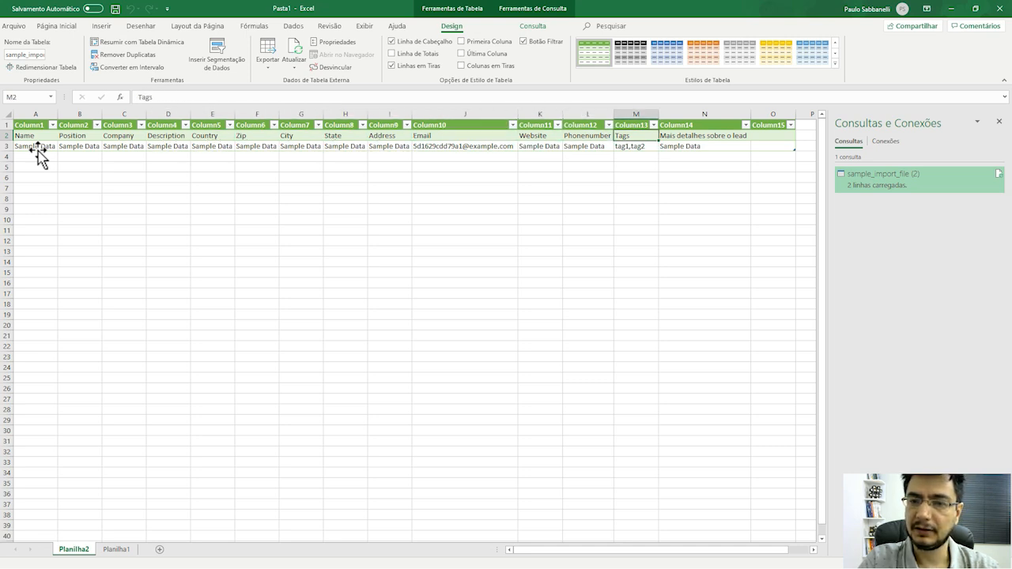
{"action": "key", "text": "Down"}
{"action": "key", "text": "Down"}
{"action": "key", "text": "Left"}
{"action": "key", "text": "Left"}
{"action": "key", "text": "Left"}
{"action": "key", "text": "Left"}
{"action": "key", "text": "Left"}
{"action": "key", "text": "Left"}
{"action": "key", "text": "Left"}
{"action": "key", "text": "Left"}
{"action": "key", "text": "Left"}
{"action": "key", "text": "Left"}
{"action": "key", "text": "Left"}
{"action": "key", "text": "Left"}
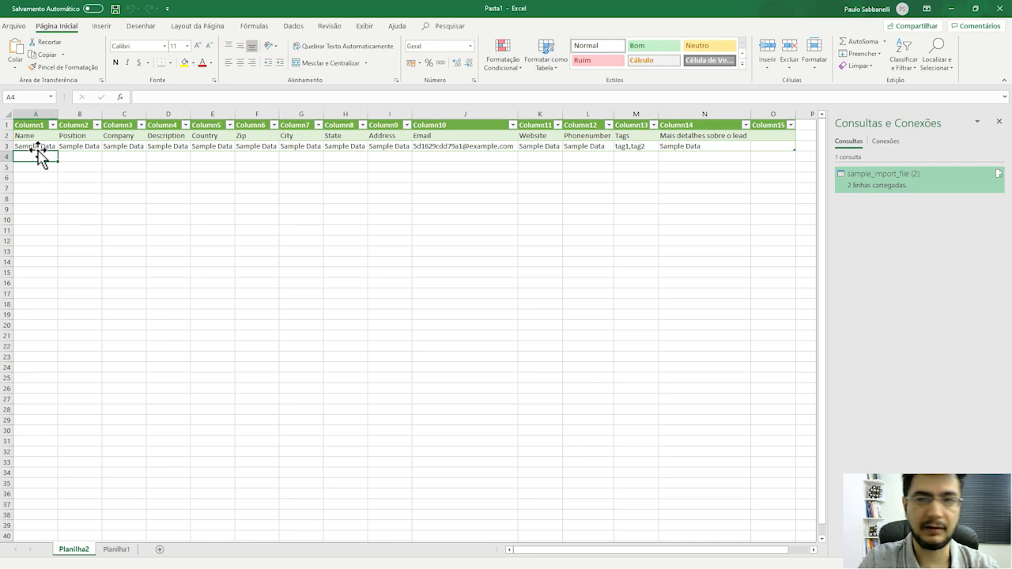
{"action": "left_click", "coordinate": [118, 552]}
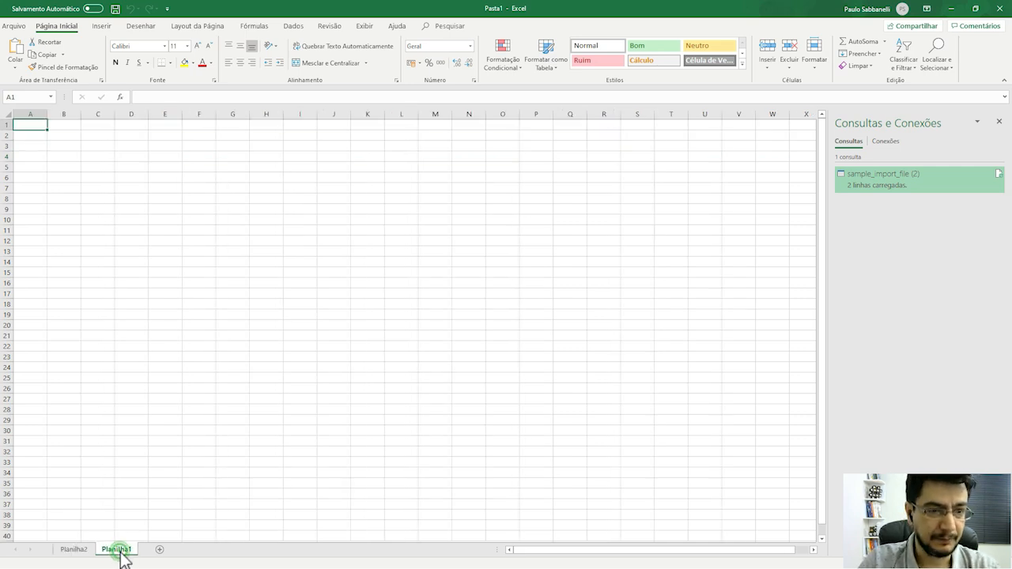
{"action": "left_click", "coordinate": [83, 554]}
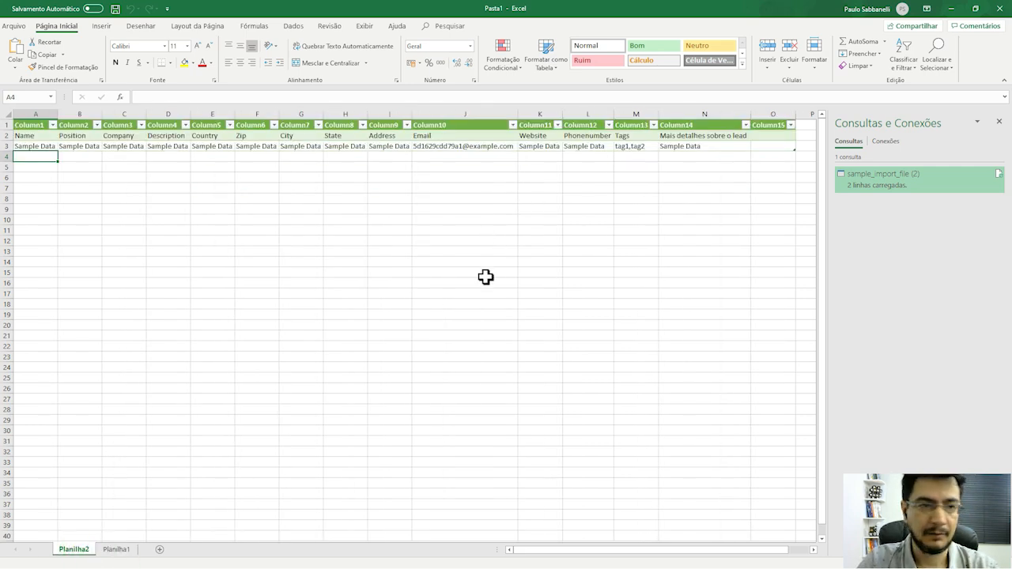
Save the workbook as CSV UTF-8 named 'leads para importar' on drive E:.
{"action": "left_click", "coordinate": [12, 27]}
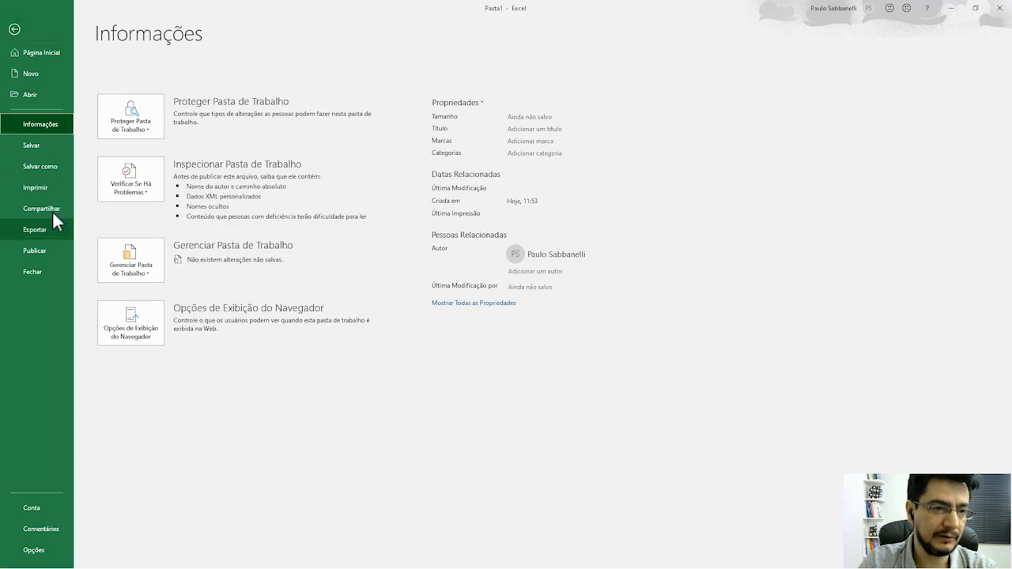
{"action": "left_click", "coordinate": [45, 170]}
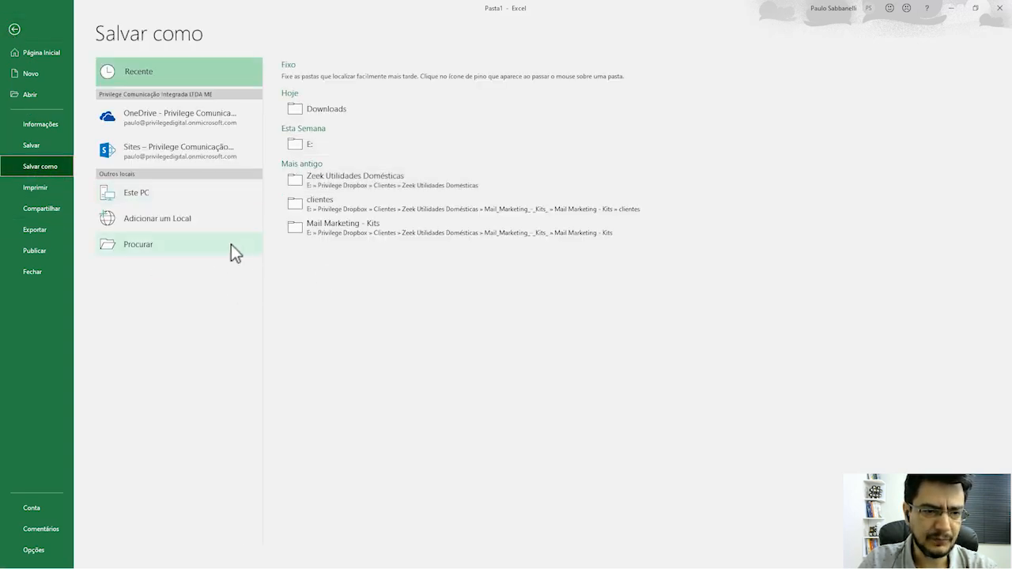
{"action": "left_click", "coordinate": [185, 247]}
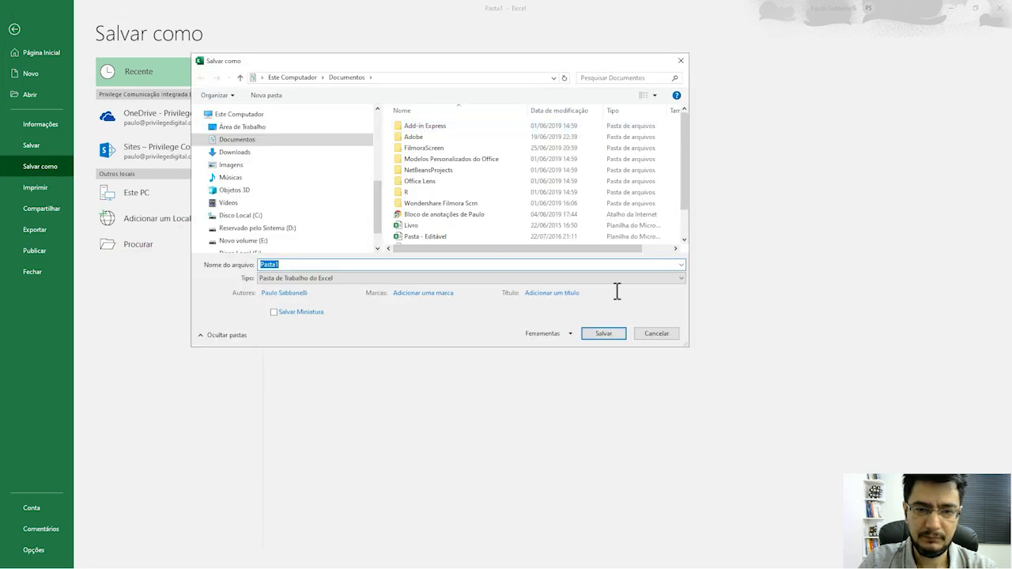
{"action": "left_click", "coordinate": [681, 281]}
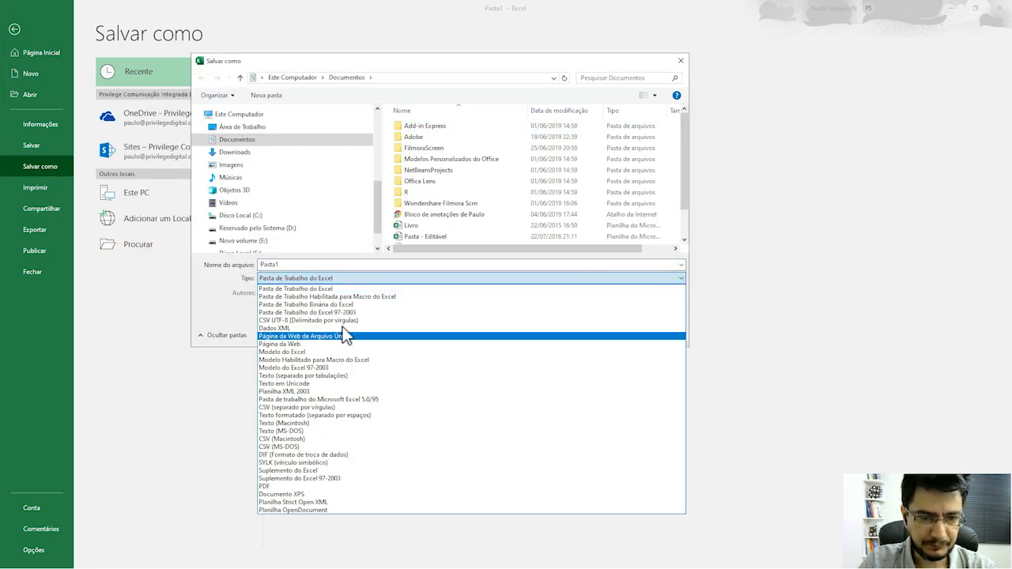
{"action": "left_click", "coordinate": [341, 322]}
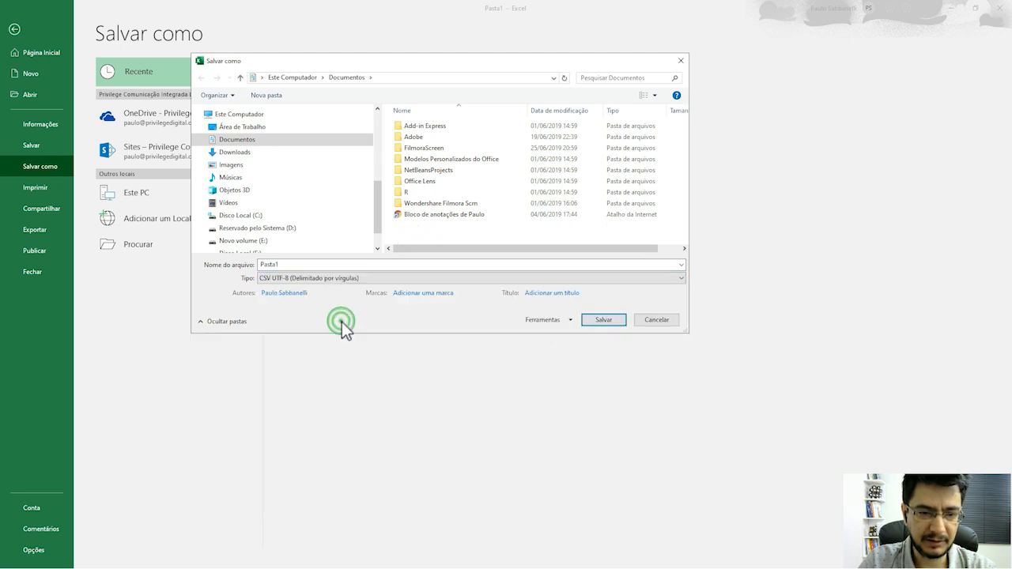
{"action": "double_click", "coordinate": [448, 263]}
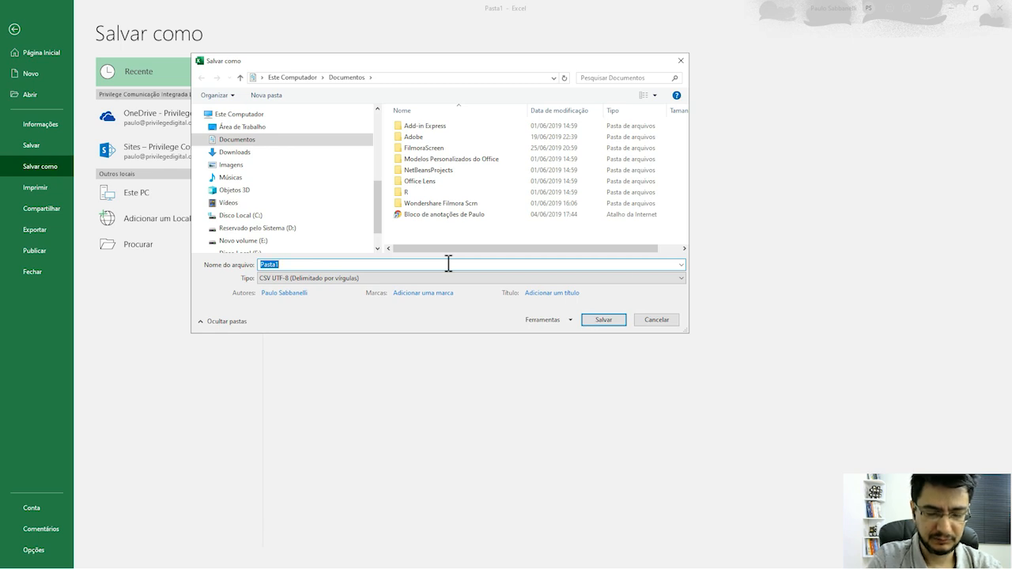
{"action": "type", "text": "lead"}
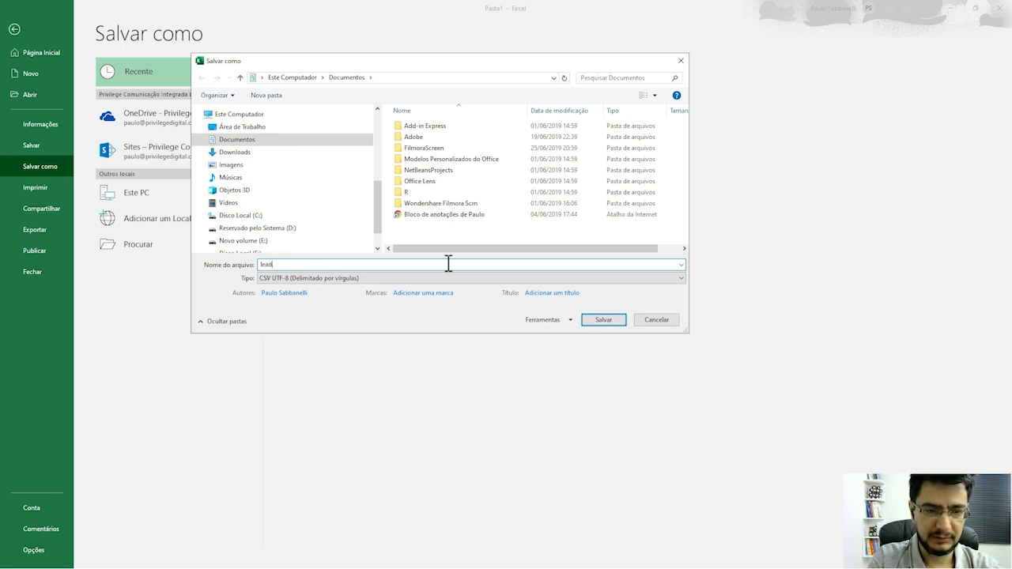
{"action": "type", "text": "s para imp"}
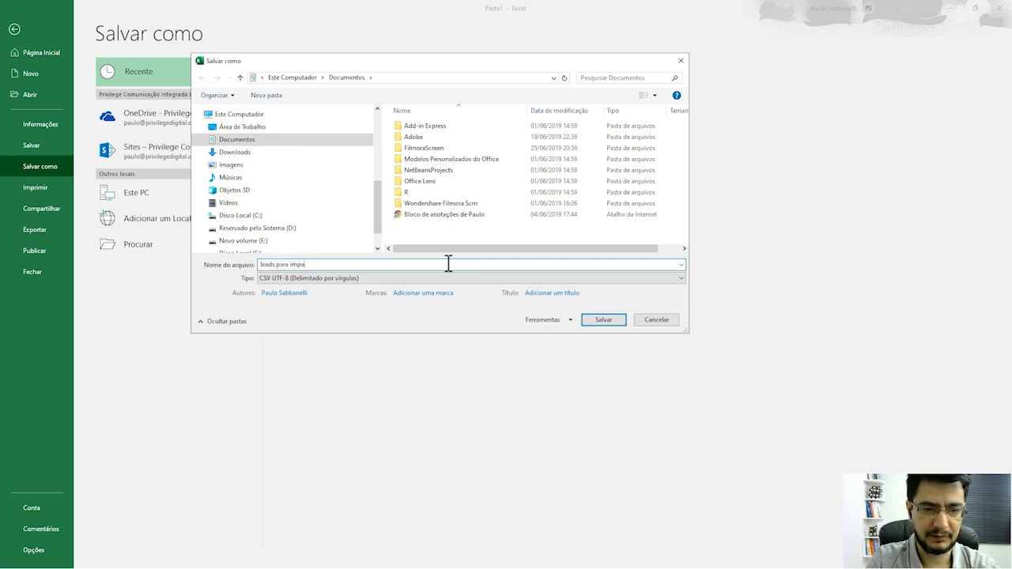
{"action": "type", "text": "ortar"}
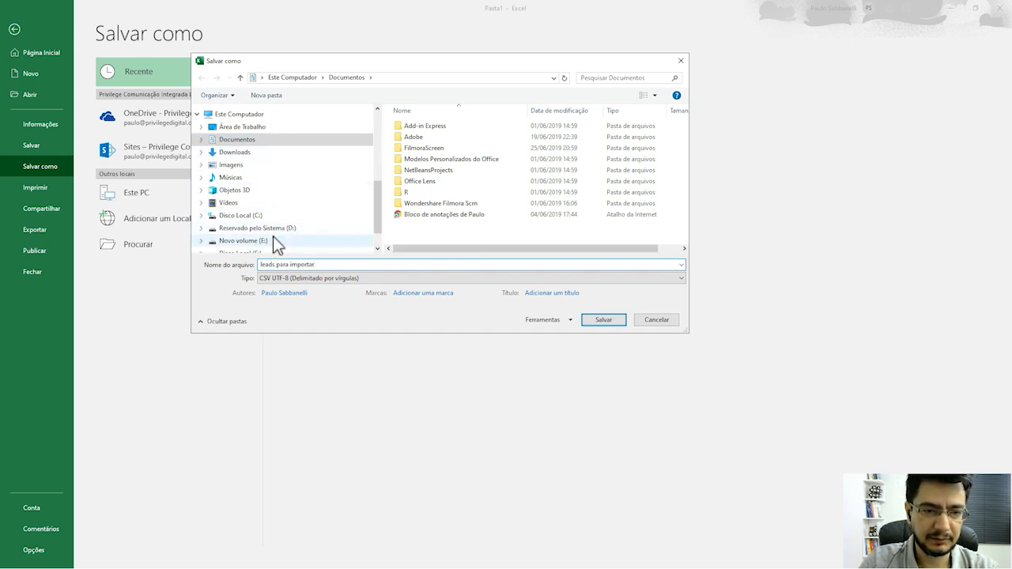
{"action": "left_click", "coordinate": [271, 238]}
{"action": "left_click", "coordinate": [595, 325]}
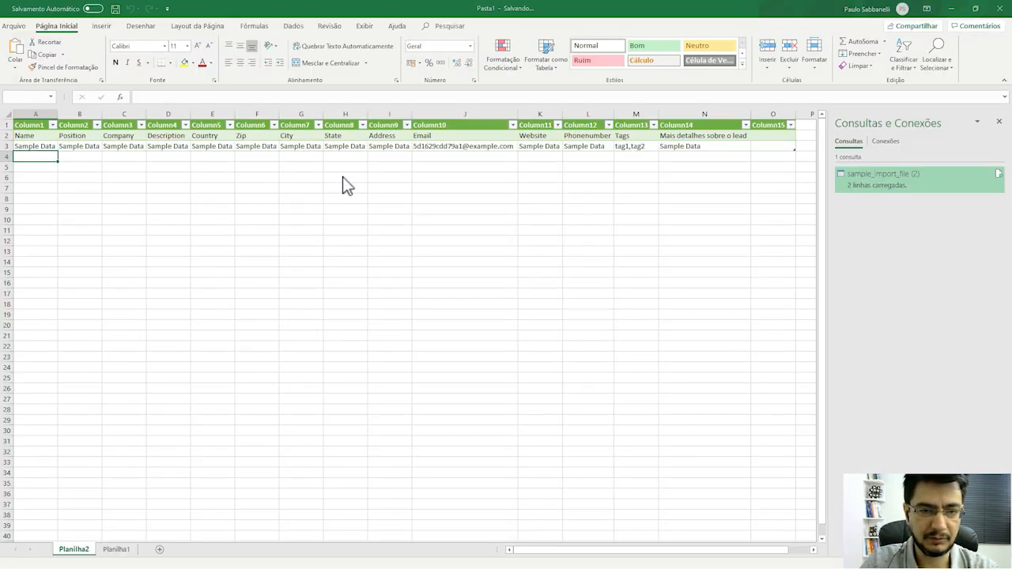
{"action": "left_click", "coordinate": [488, 325]}
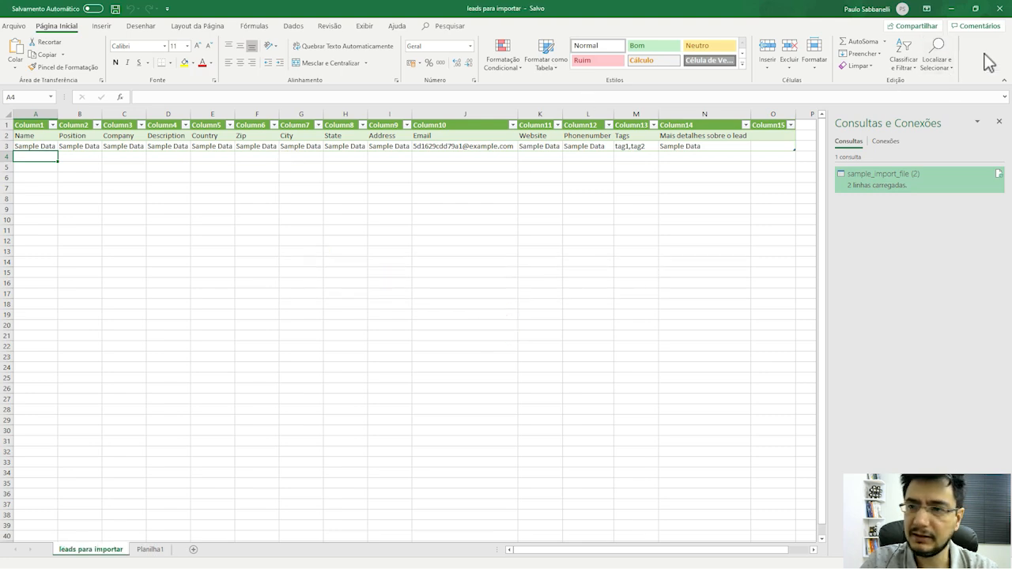
Close both Excel windows and return to the MindMeister course map.
{"action": "left_click", "coordinate": [1000, 8]}
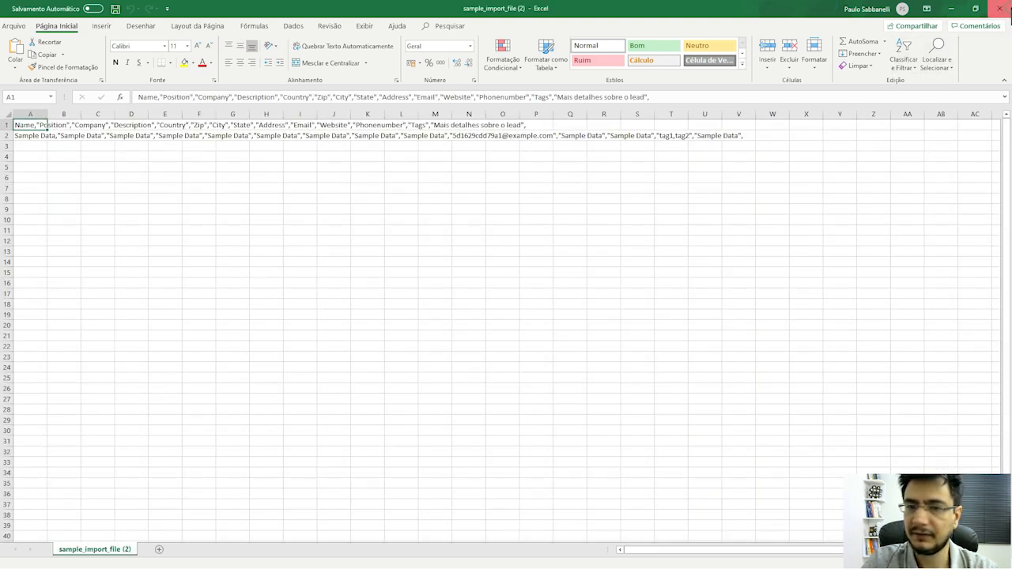
{"action": "left_click", "coordinate": [1000, 7]}
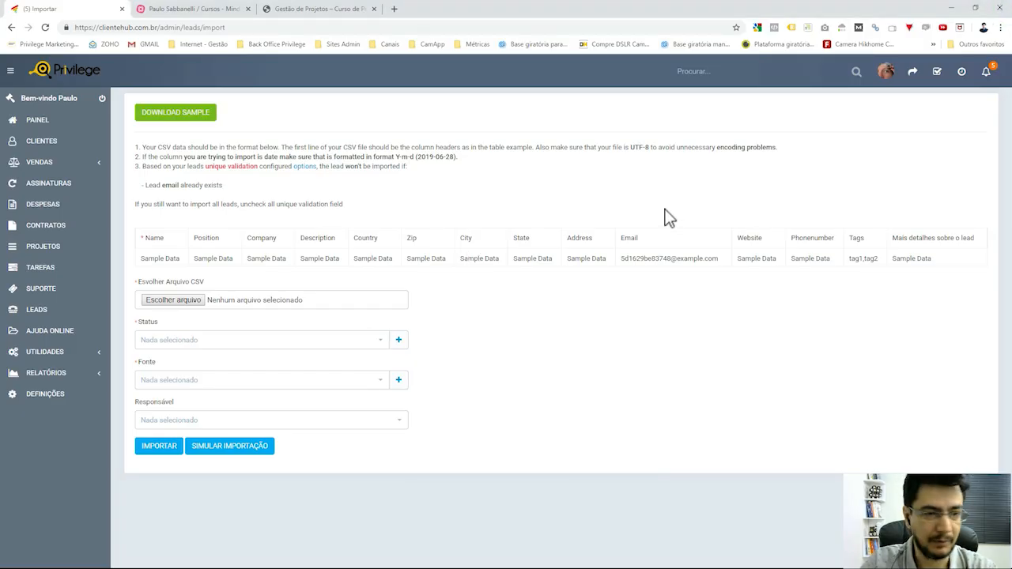
{"action": "left_click", "coordinate": [224, 8]}
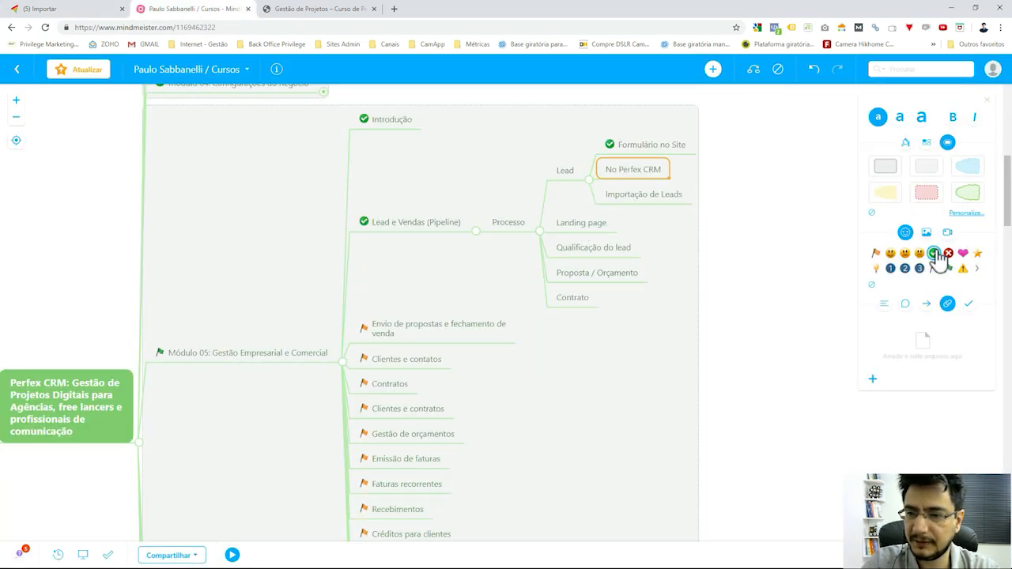
Check off the No Perfex CRM, Lead and Landing page nodes, collapsing Lead.
{"action": "left_click", "coordinate": [935, 253]}
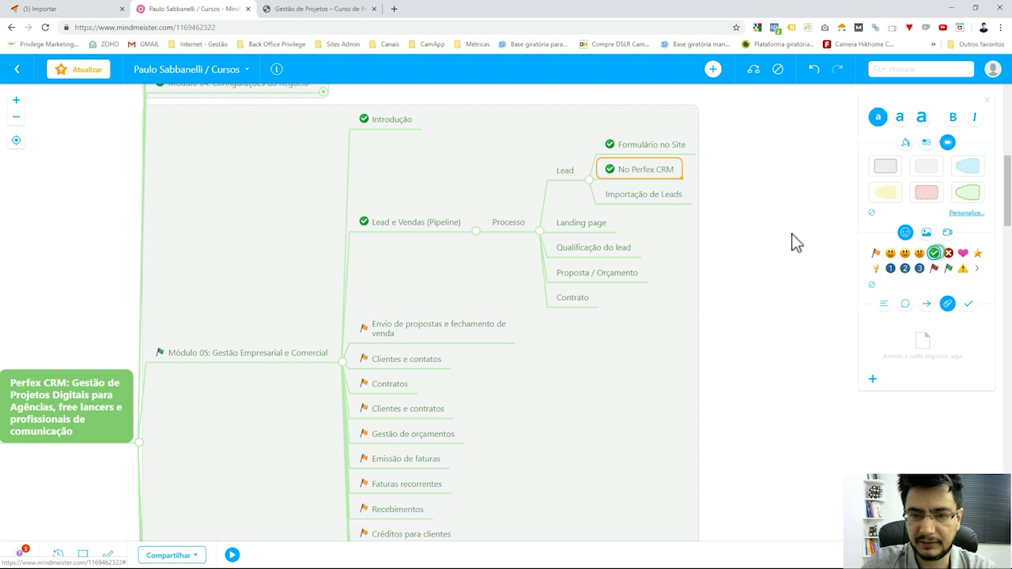
{"action": "left_click", "coordinate": [935, 253]}
{"action": "double_click", "coordinate": [645, 170]}
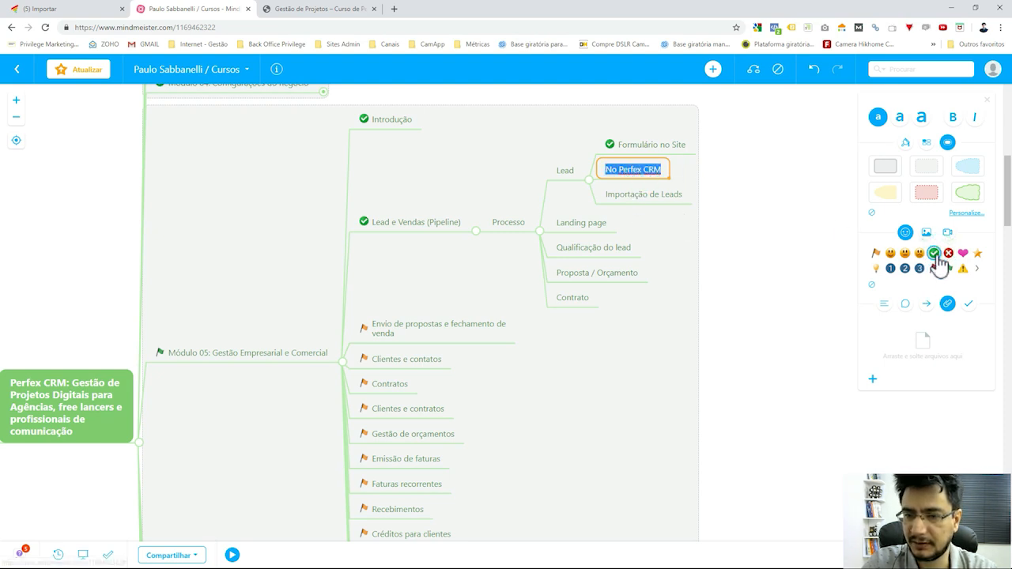
{"action": "left_click", "coordinate": [935, 253]}
{"action": "left_click", "coordinate": [648, 195]}
{"action": "left_click", "coordinate": [935, 253]}
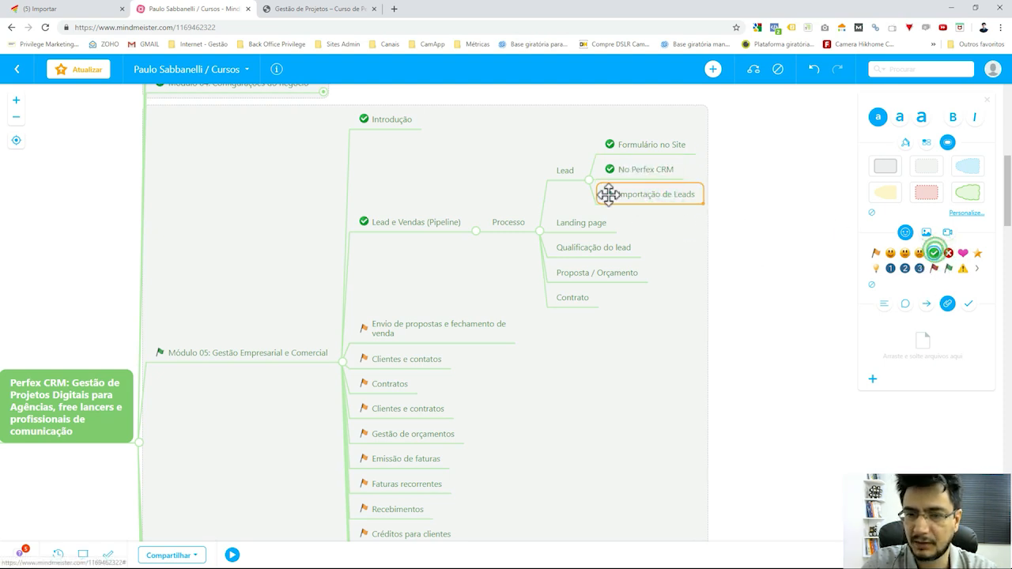
{"action": "left_click", "coordinate": [589, 180]}
{"action": "left_click", "coordinate": [587, 199]}
{"action": "left_click", "coordinate": [575, 176]}
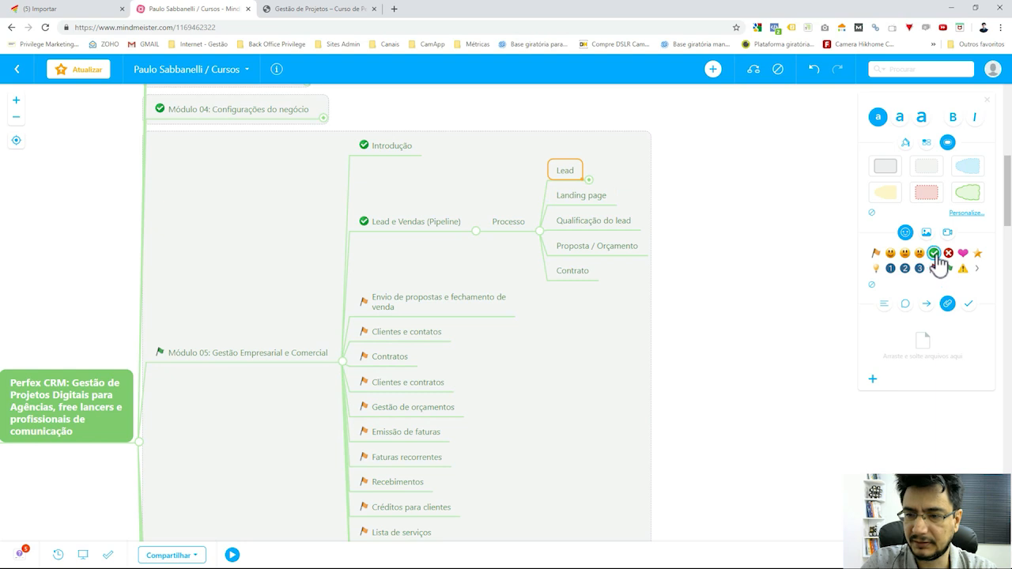
{"action": "left_click", "coordinate": [935, 253]}
{"action": "left_click", "coordinate": [587, 195]}
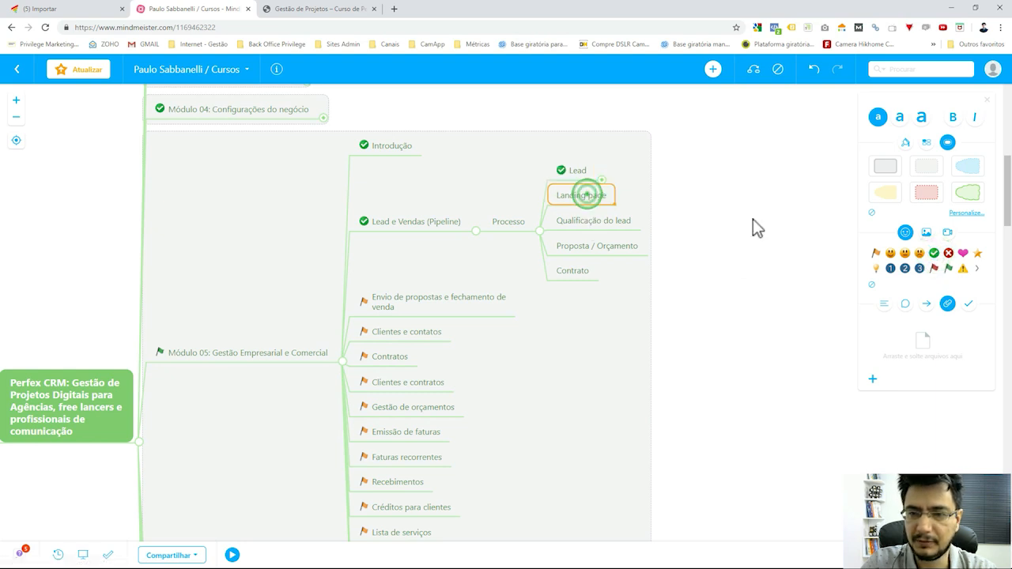
{"action": "left_click", "coordinate": [934, 254]}
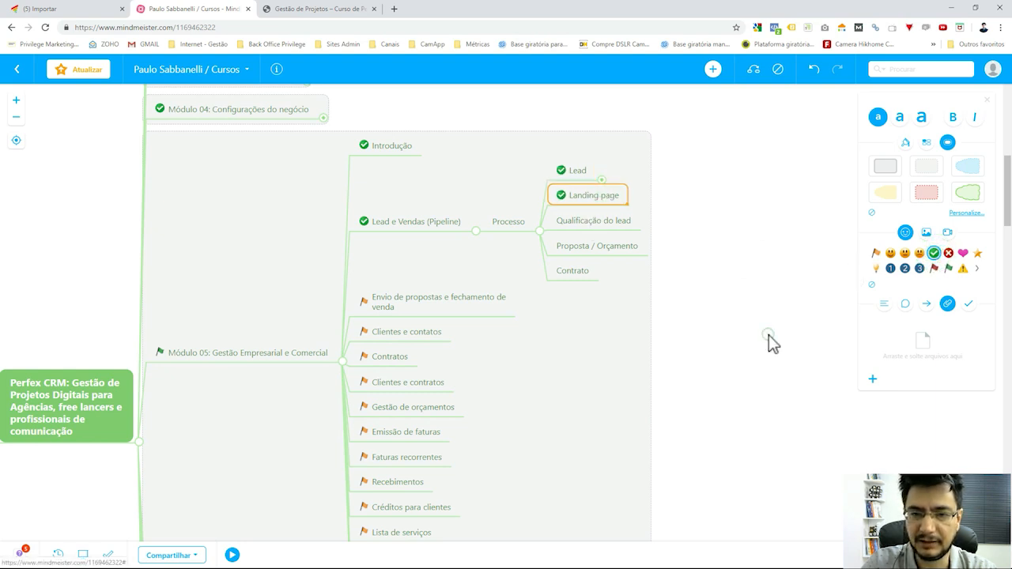
Open Perfex's Leads list, select the Qualificação do lead node, then return to the leads.
{"action": "left_click", "coordinate": [95, 12]}
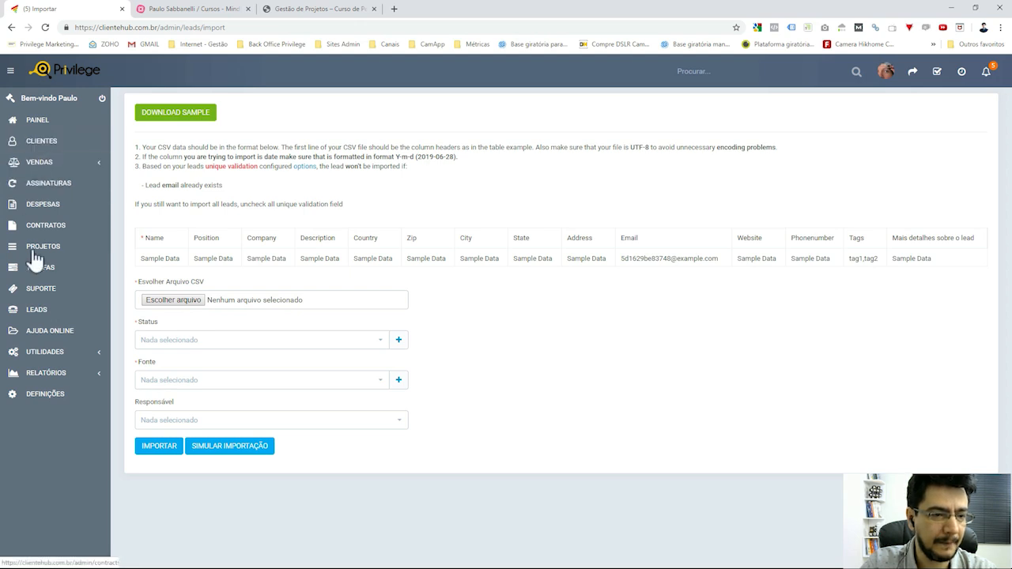
{"action": "left_click", "coordinate": [37, 309]}
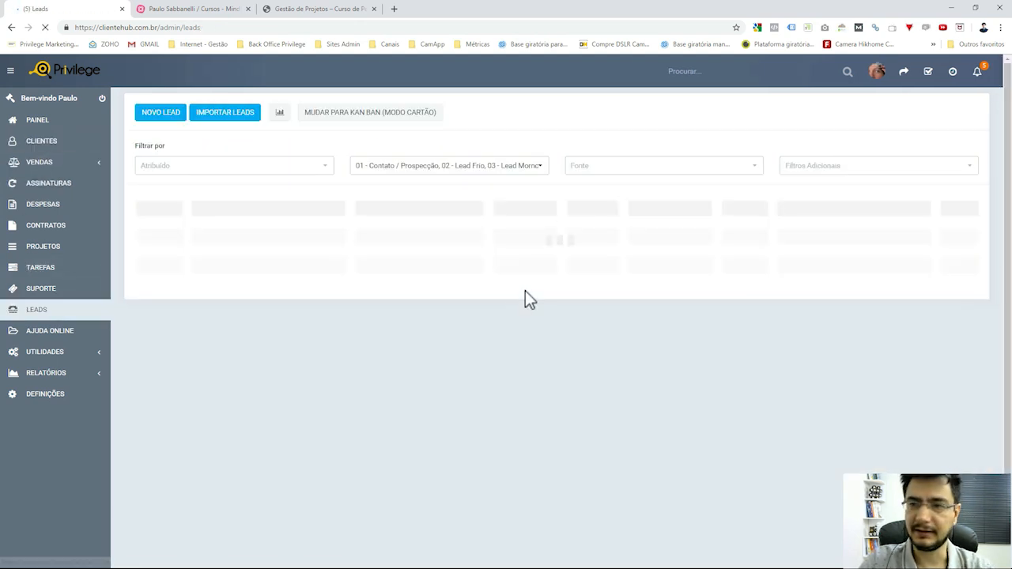
{"action": "left_click", "coordinate": [175, 8]}
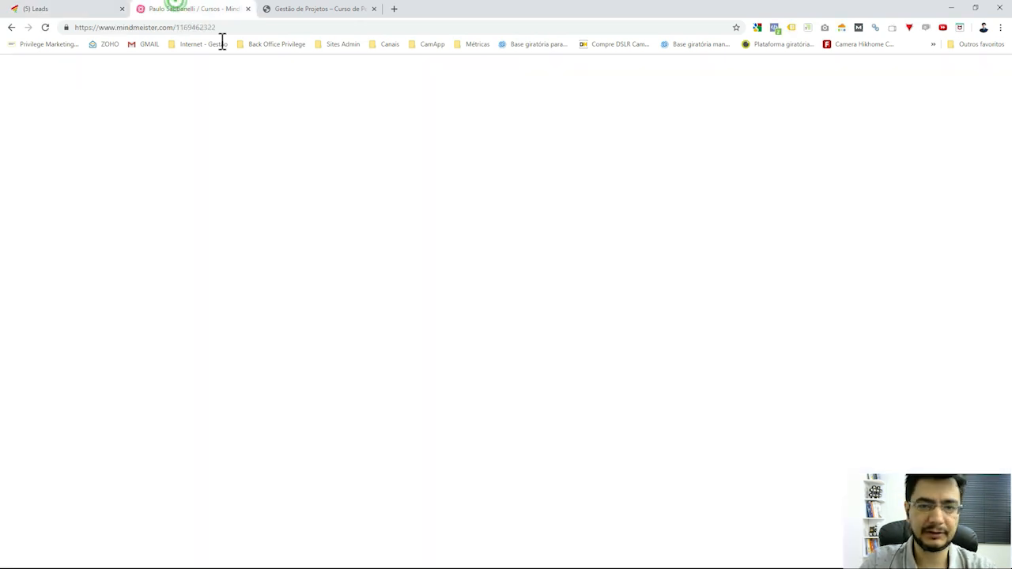
{"action": "left_click", "coordinate": [606, 225]}
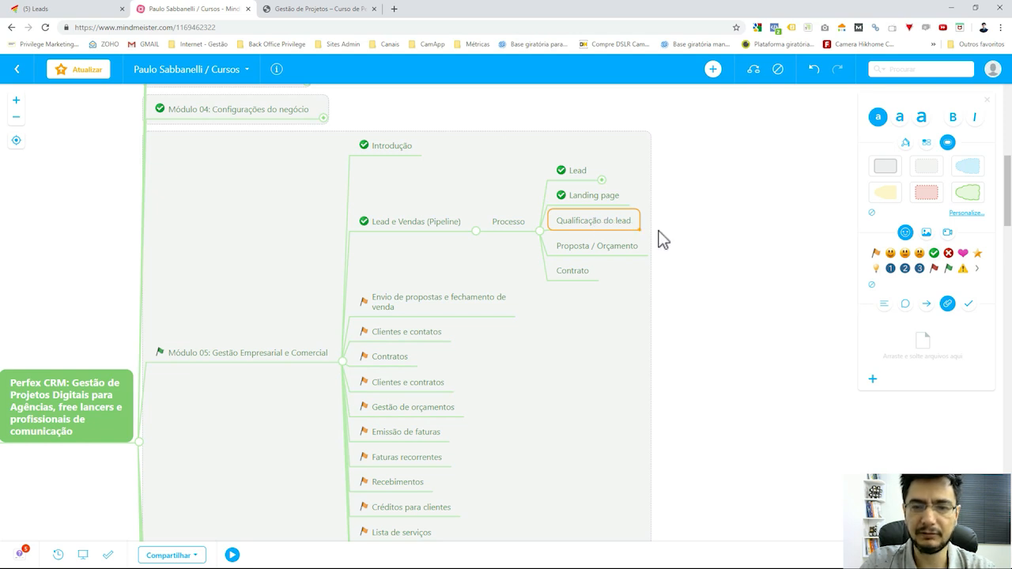
{"action": "left_click", "coordinate": [94, 11]}
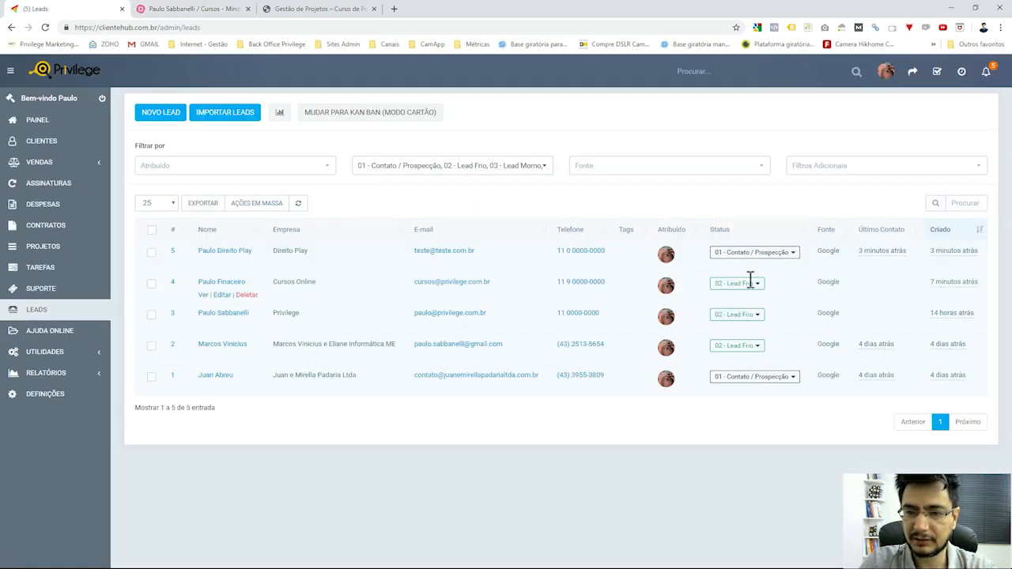
Open the Cursos Online lead's profile from row 4 of the Leads list.
{"action": "left_click", "coordinate": [220, 283]}
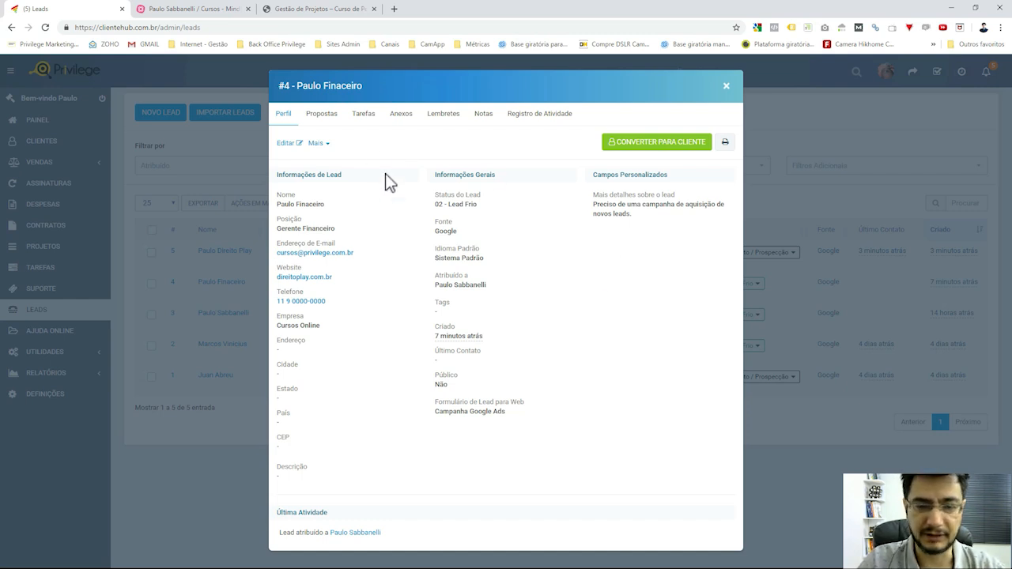
Close the Cursos Online lead, reopen it in edit mode, then close without saving.
{"action": "left_click", "coordinate": [727, 85]}
{"action": "left_click", "coordinate": [592, 135]}
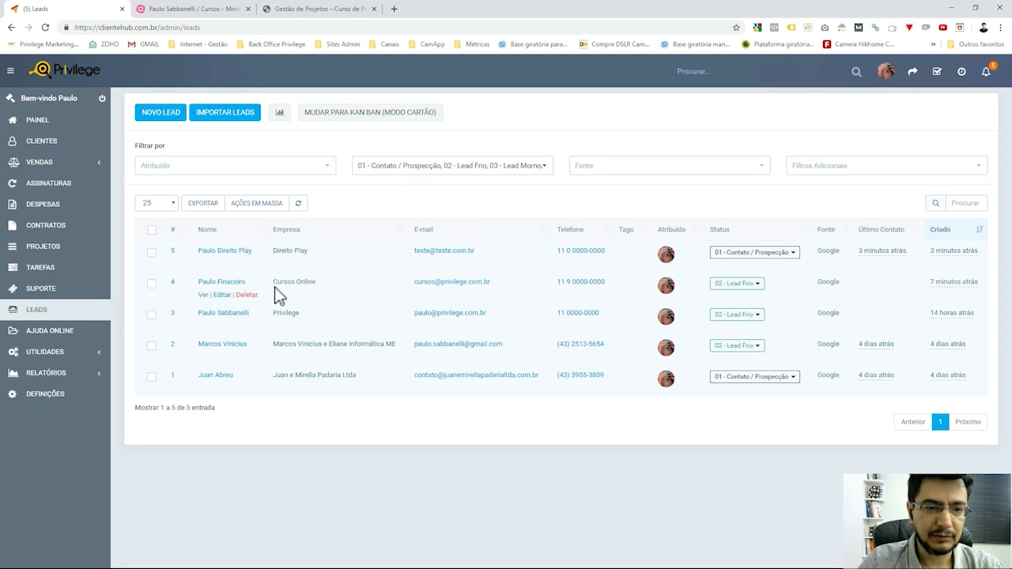
{"action": "left_click", "coordinate": [232, 282]}
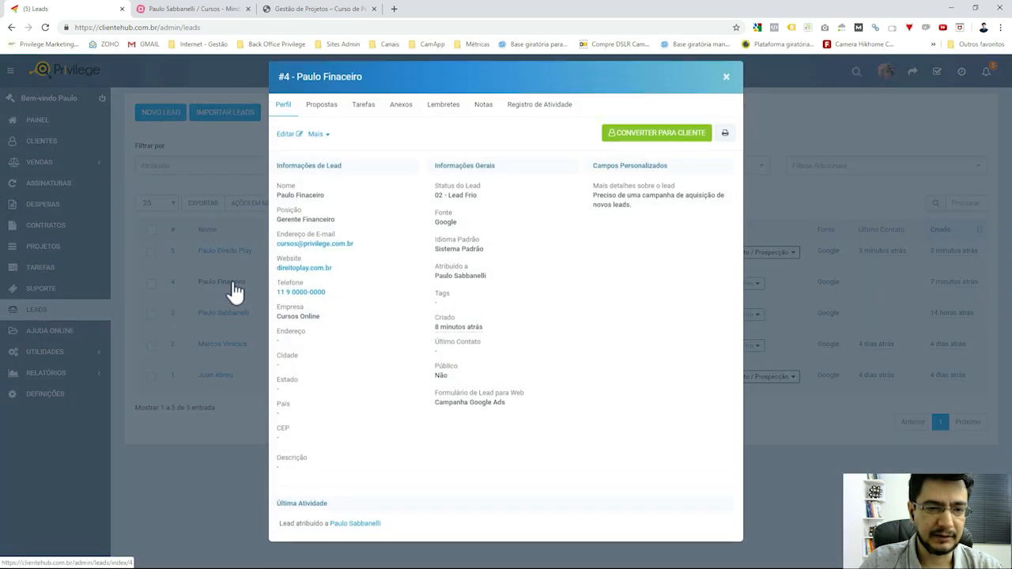
{"action": "left_click", "coordinate": [286, 144]}
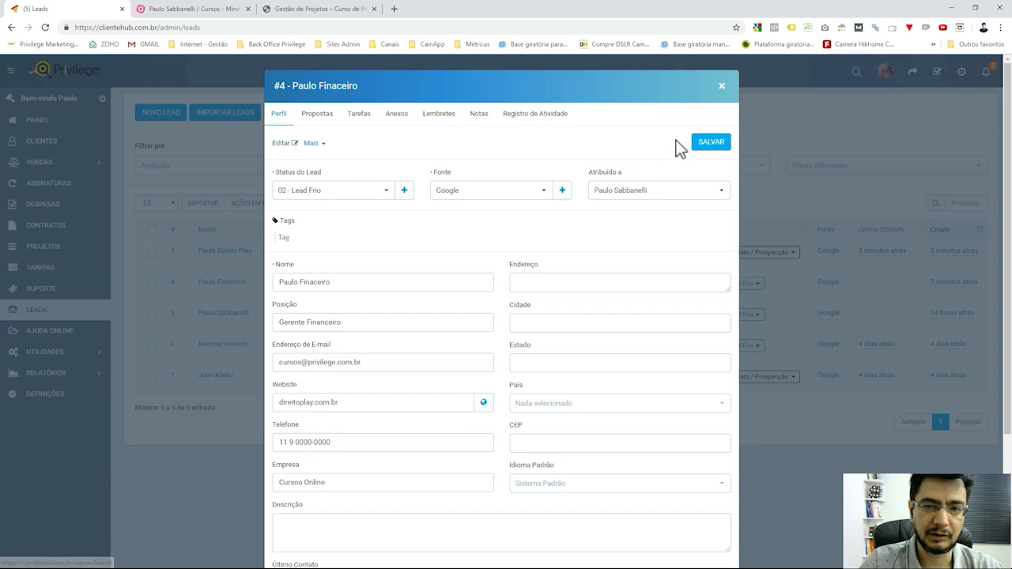
{"action": "left_click", "coordinate": [723, 87]}
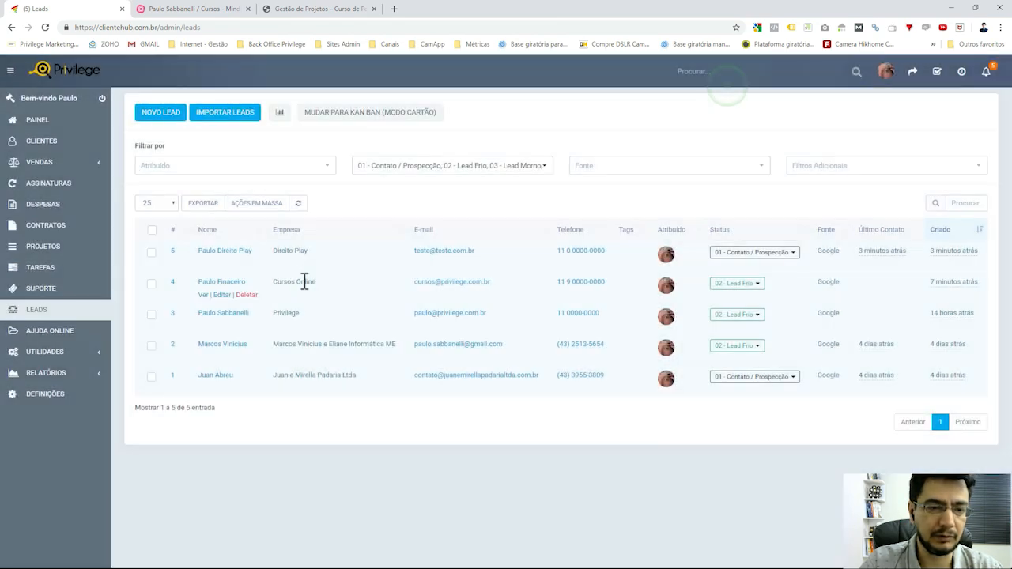
Set Direito Play's status to 03 - Lead Morno, save, and switch leads to kanban view.
{"action": "left_click", "coordinate": [231, 252]}
{"action": "left_click", "coordinate": [286, 144]}
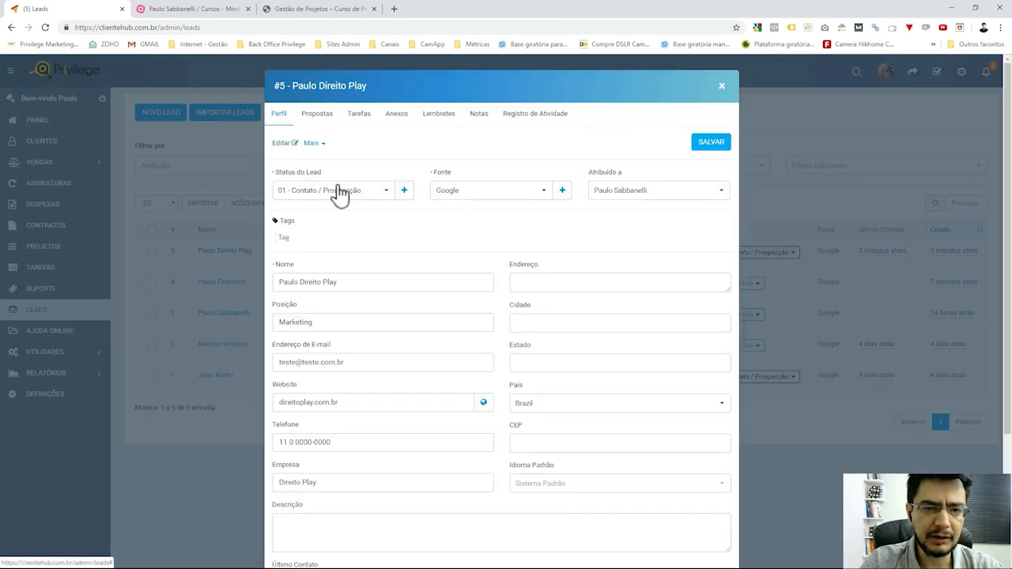
{"action": "left_click", "coordinate": [370, 196]}
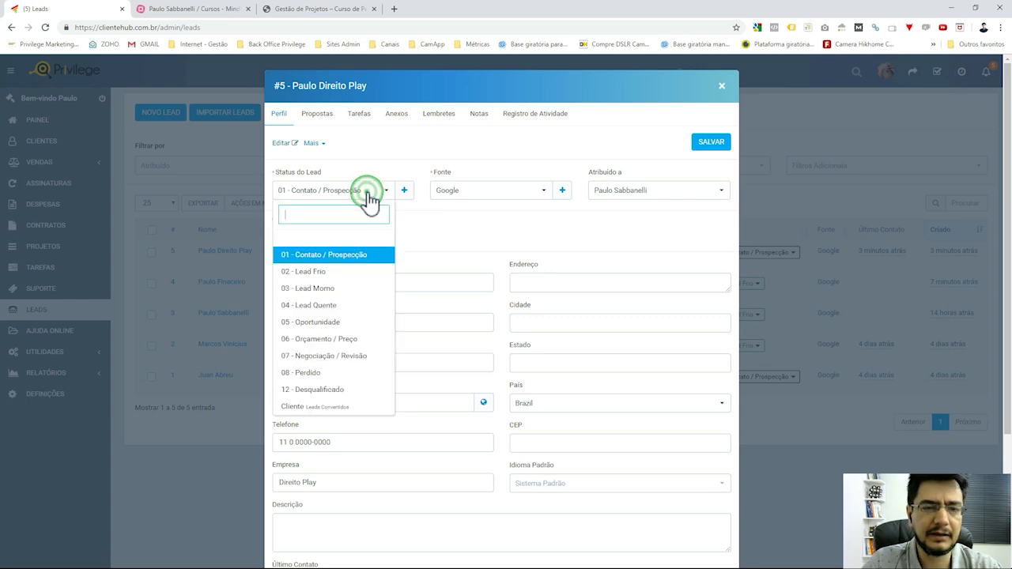
{"action": "left_click", "coordinate": [332, 292]}
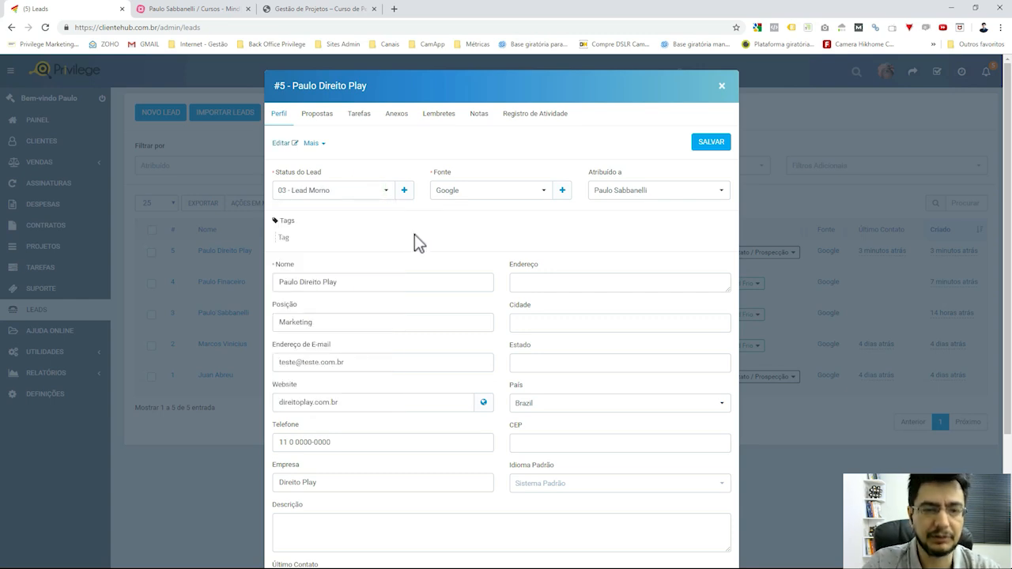
{"action": "left_click", "coordinate": [713, 147]}
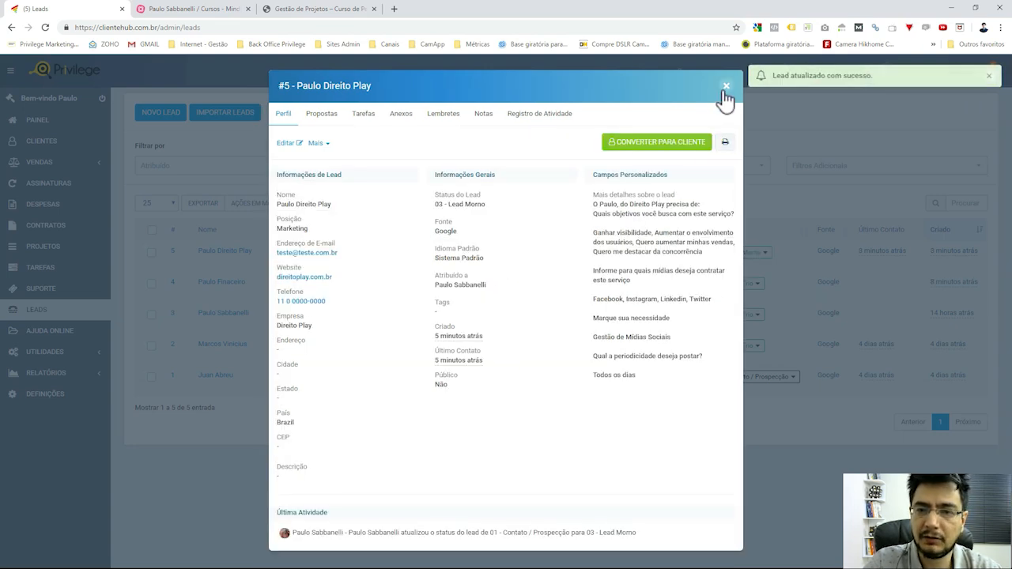
{"action": "left_click", "coordinate": [725, 87]}
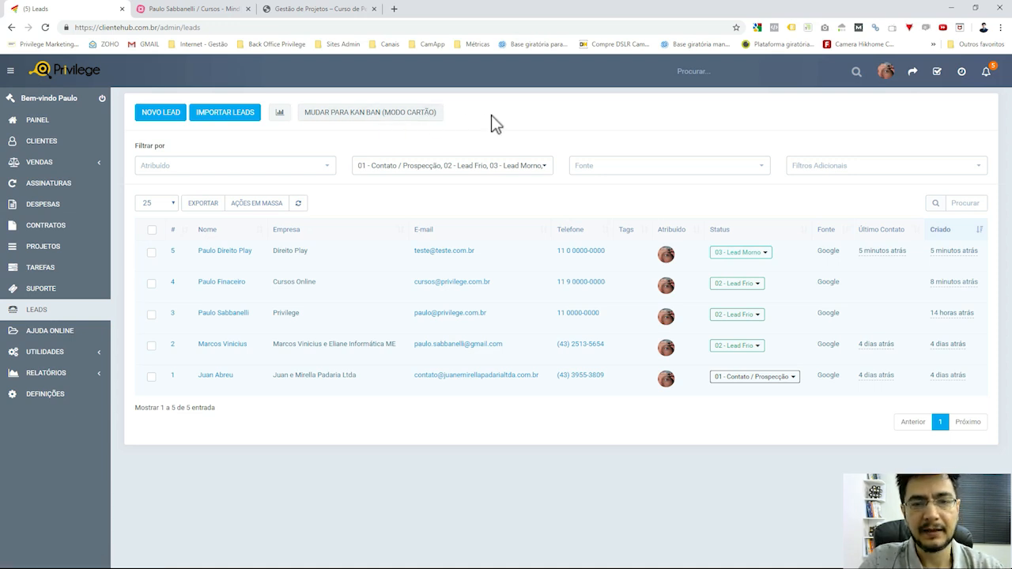
{"action": "left_click", "coordinate": [403, 117]}
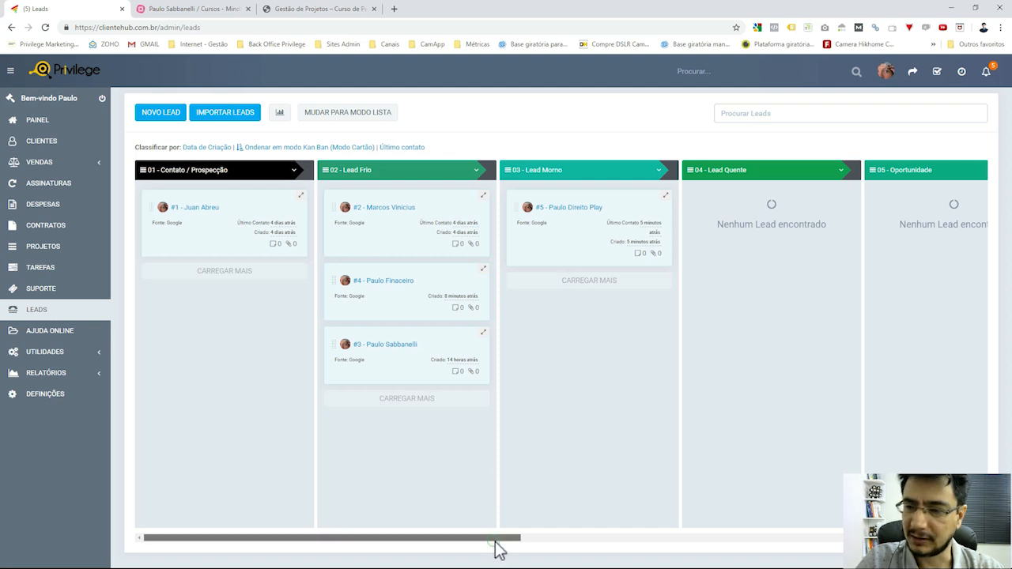
Scroll the kanban board right to reveal columns 04 - Lead Quente through 08 - Perdido.
{"action": "left_click_drag", "start_coordinate": [495, 538], "coordinate": [481, 556]}
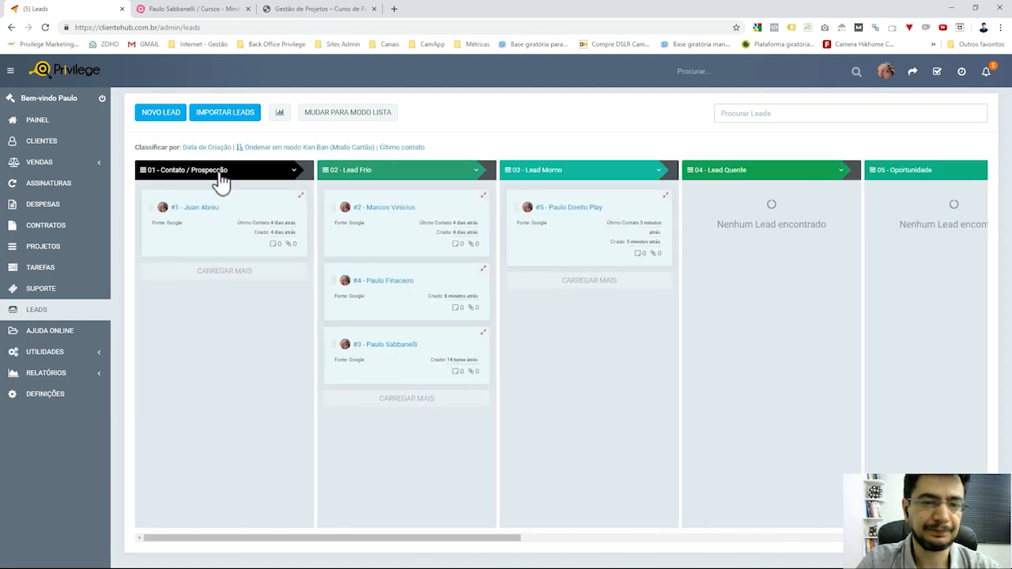
{"action": "left_click_drag", "start_coordinate": [481, 536], "coordinate": [424, 538]}
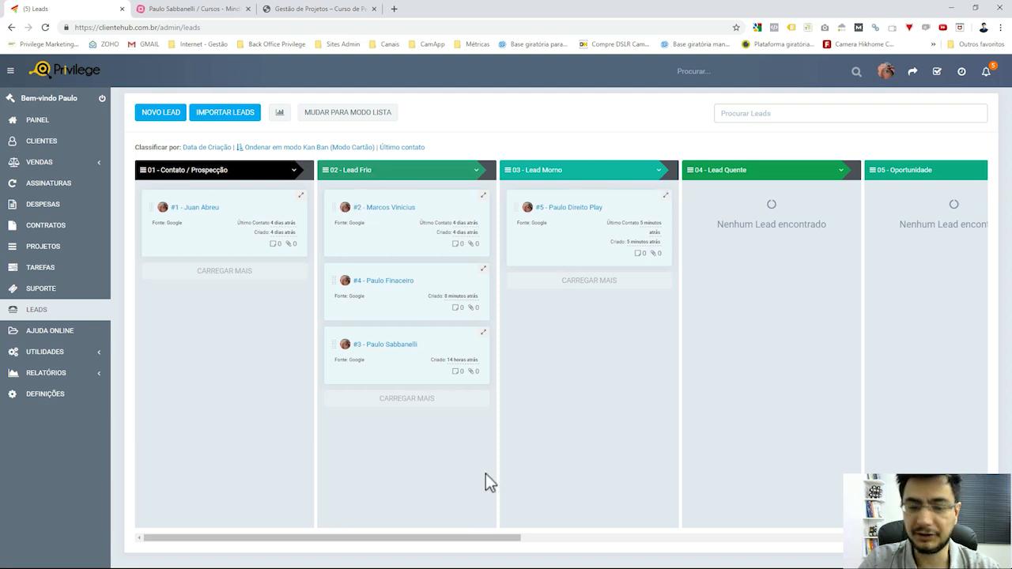
{"action": "left_click_drag", "start_coordinate": [483, 539], "coordinate": [687, 544]}
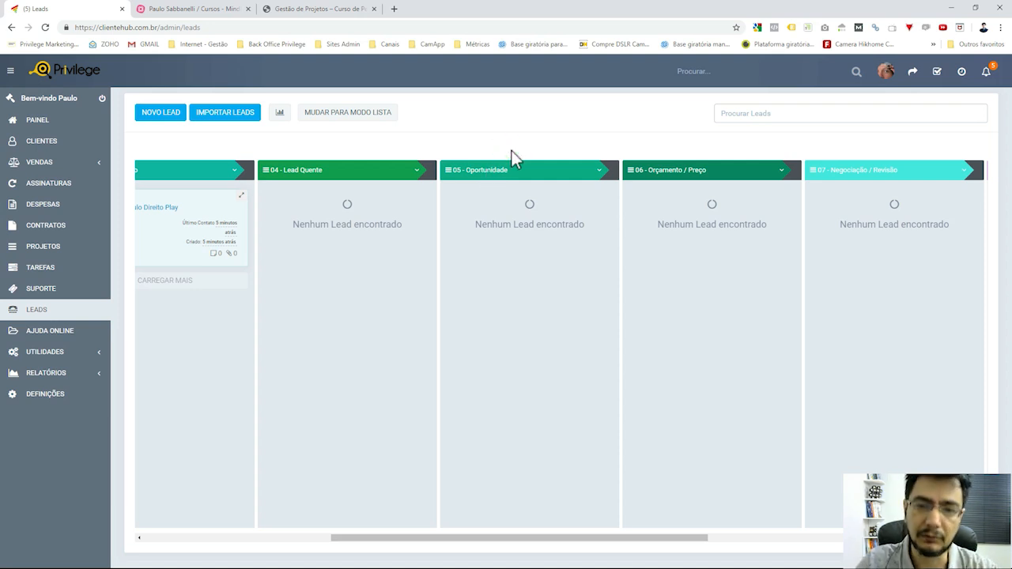
{"action": "left_click_drag", "start_coordinate": [620, 535], "coordinate": [663, 538]}
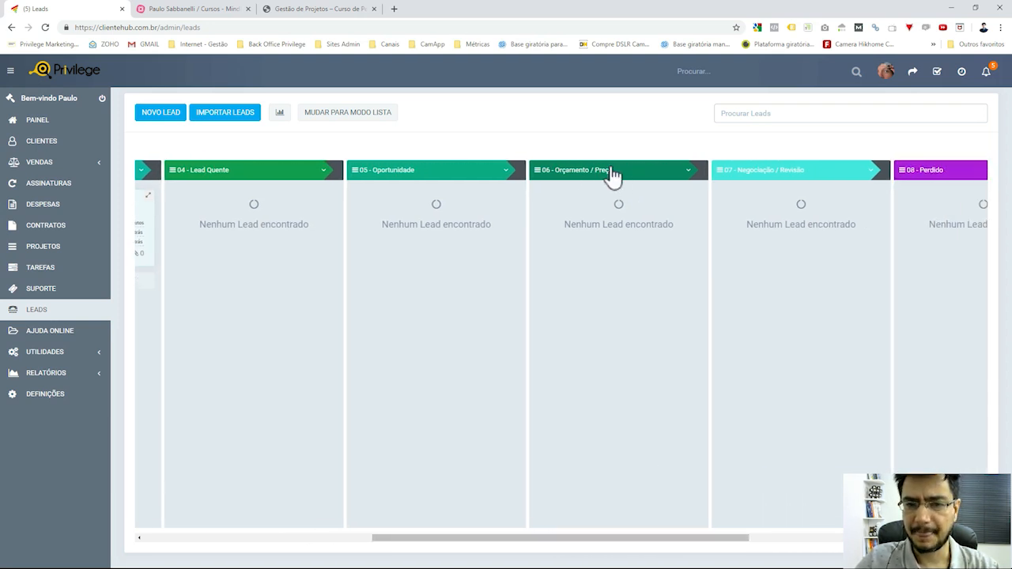
Scroll across the kanban board reviewing lead cards in each status column.
{"action": "left_click_drag", "start_coordinate": [660, 538], "coordinate": [700, 541]}
{"action": "left_click", "coordinate": [539, 153]}
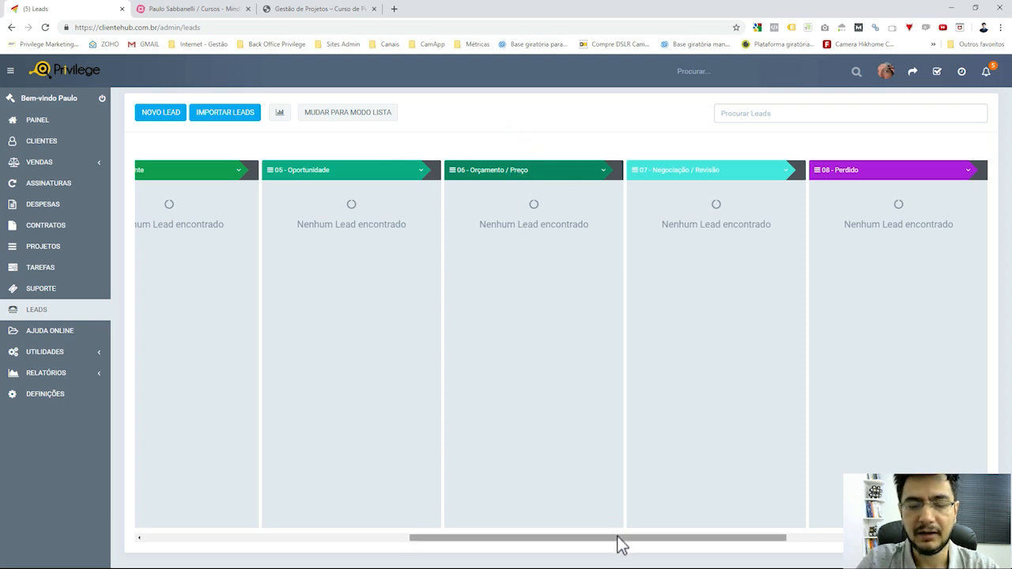
{"action": "left_click_drag", "start_coordinate": [622, 544], "coordinate": [688, 553]}
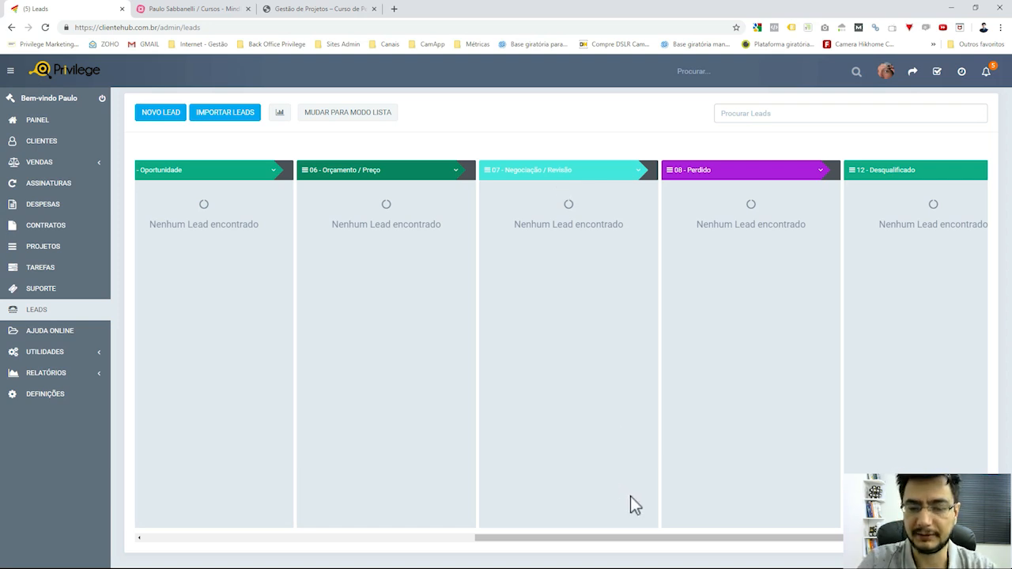
{"action": "left_click_drag", "start_coordinate": [655, 542], "coordinate": [730, 545]}
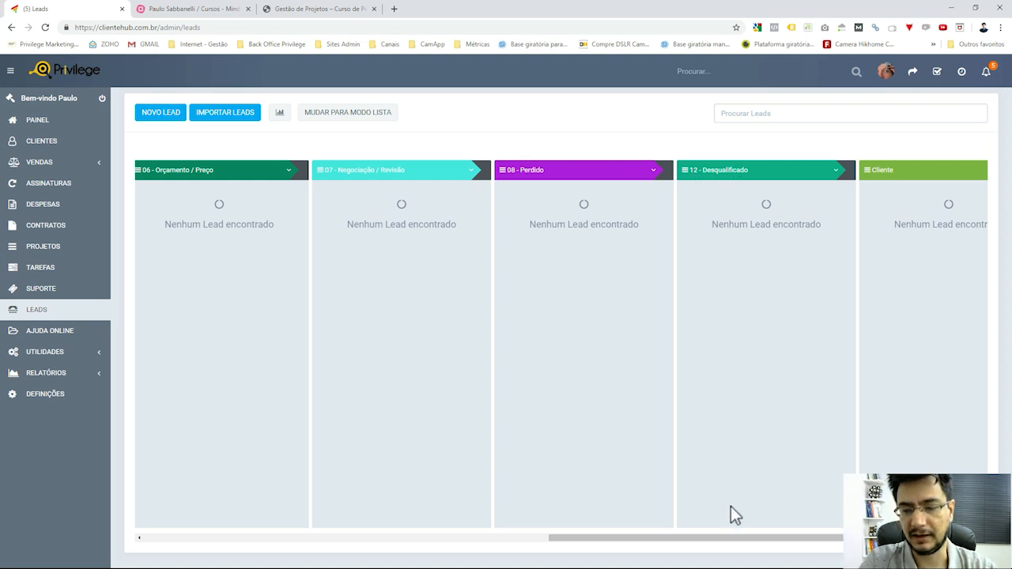
{"action": "left_click_drag", "start_coordinate": [745, 536], "coordinate": [817, 553]}
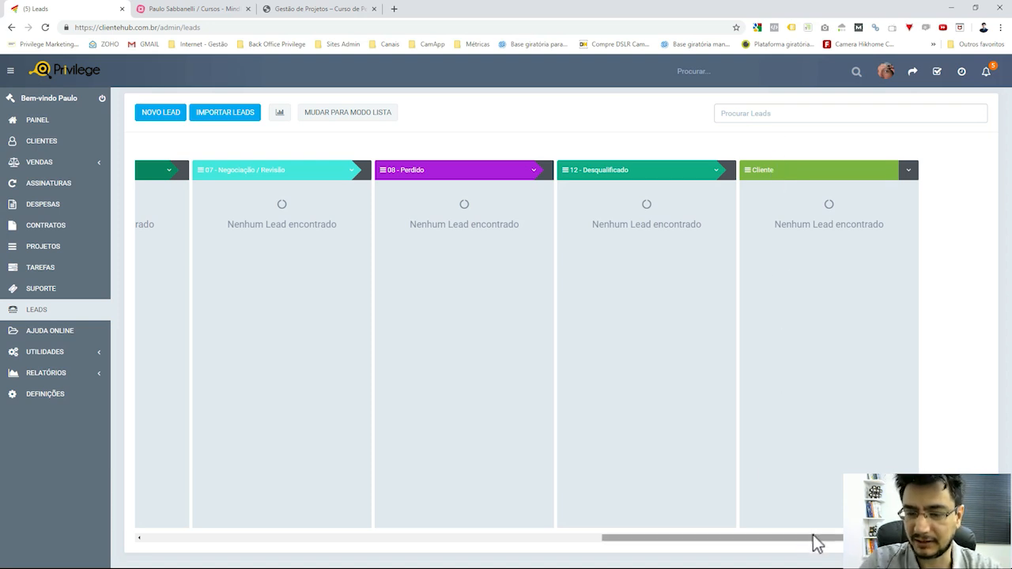
{"action": "mouse_move", "coordinate": [814, 539]}
{"action": "left_mouse_down"}
{"action": "mouse_move", "coordinate": [669, 551]}
{"action": "mouse_move", "coordinate": [318, 544]}
{"action": "left_mouse_up"}
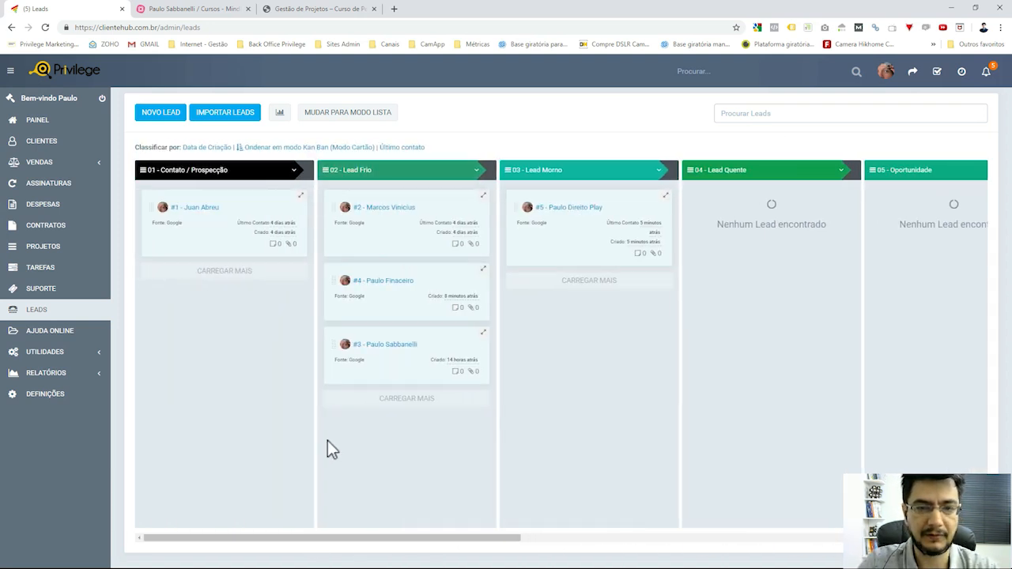
Drag lead #5 into 04 - Lead Quente and briefly open its details.
{"action": "left_click", "coordinate": [527, 142]}
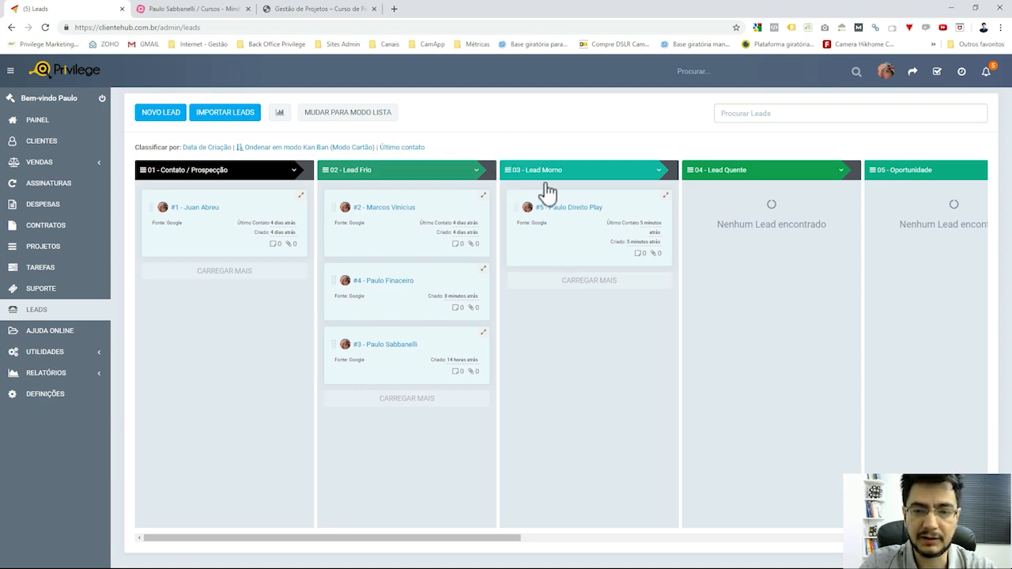
{"action": "left_click_drag", "start_coordinate": [566, 196], "coordinate": [768, 188]}
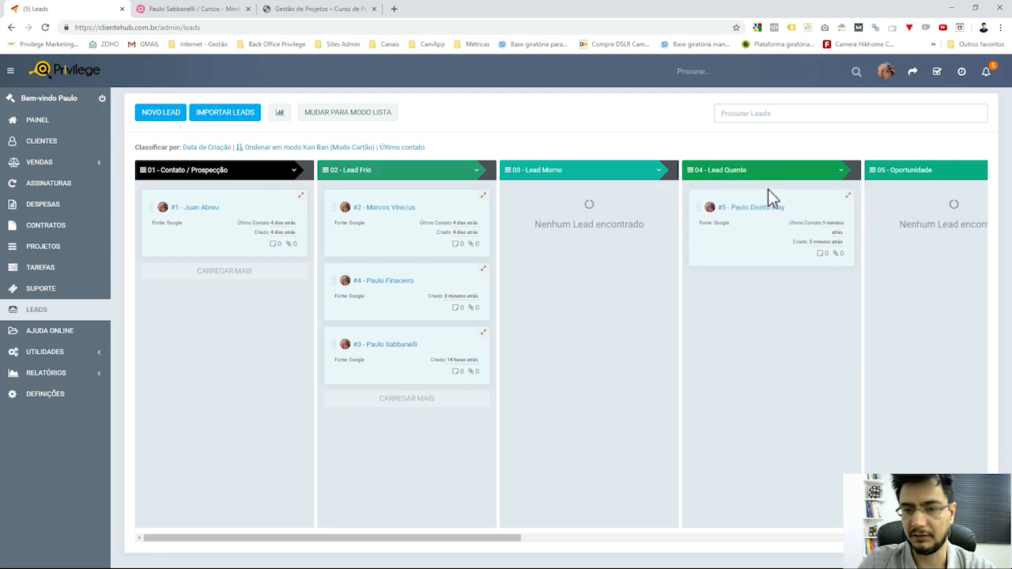
{"action": "left_click_drag", "start_coordinate": [508, 539], "coordinate": [561, 548]}
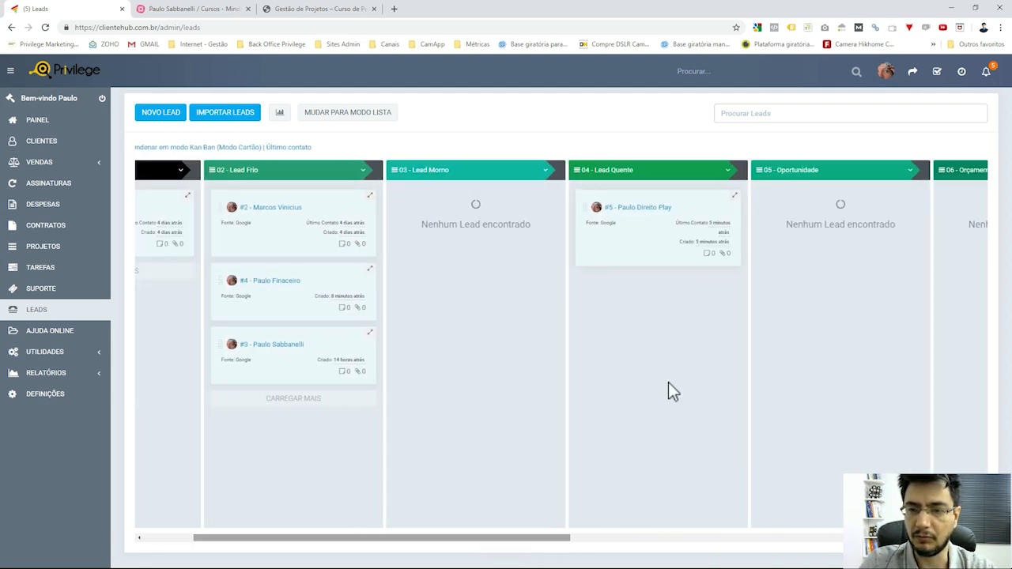
{"action": "left_click", "coordinate": [659, 207]}
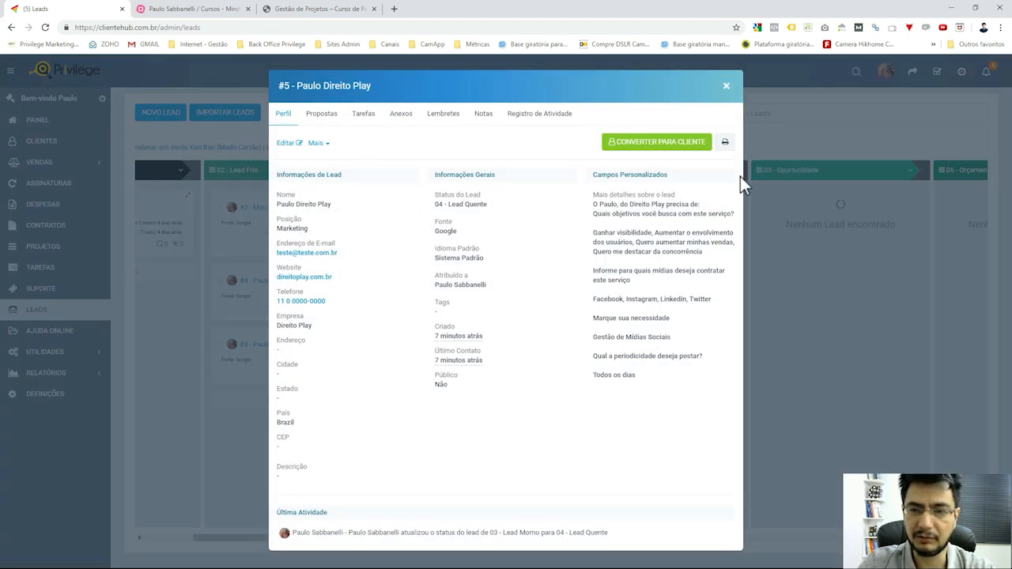
{"action": "left_click", "coordinate": [727, 87]}
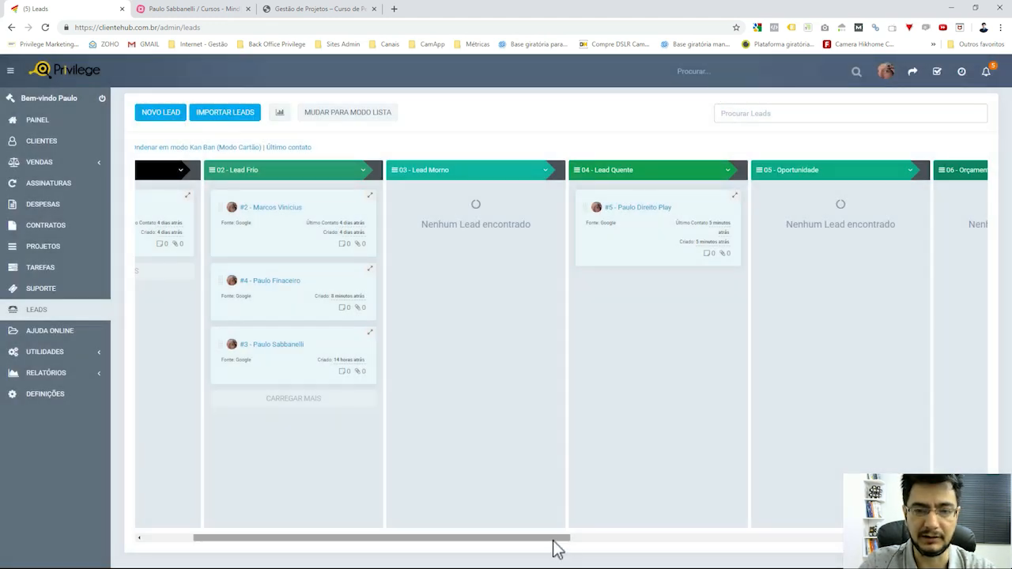
Glance at the MindMeister course map, then return to the Leads board.
{"action": "left_click_drag", "start_coordinate": [552, 539], "coordinate": [445, 544]}
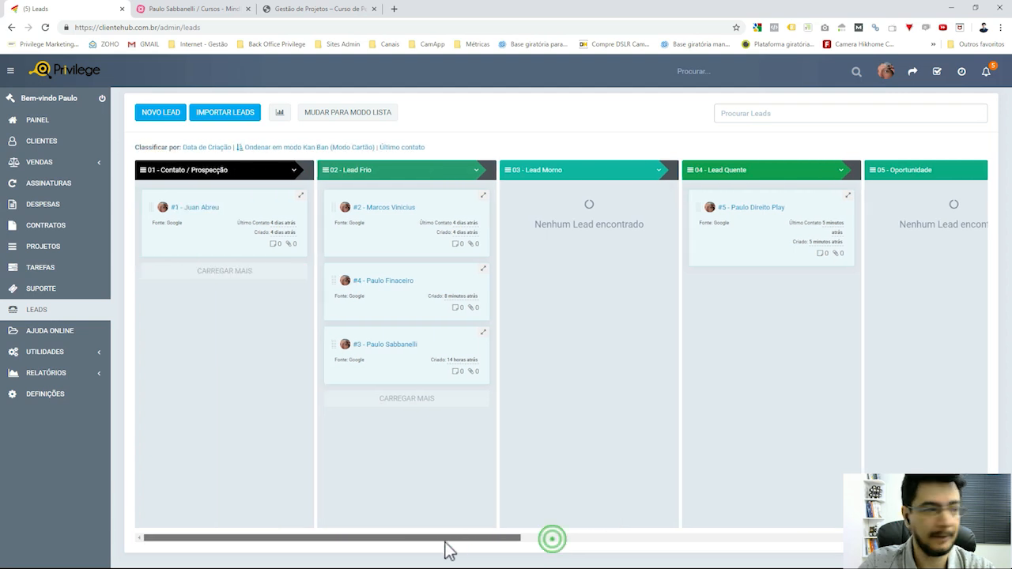
{"action": "left_click", "coordinate": [219, 12]}
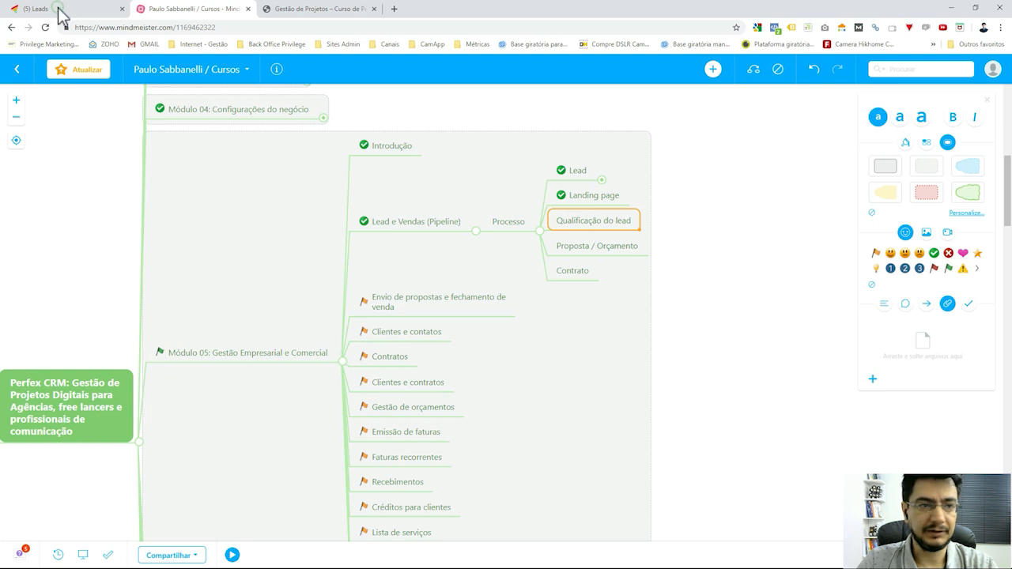
{"action": "left_click", "coordinate": [60, 14]}
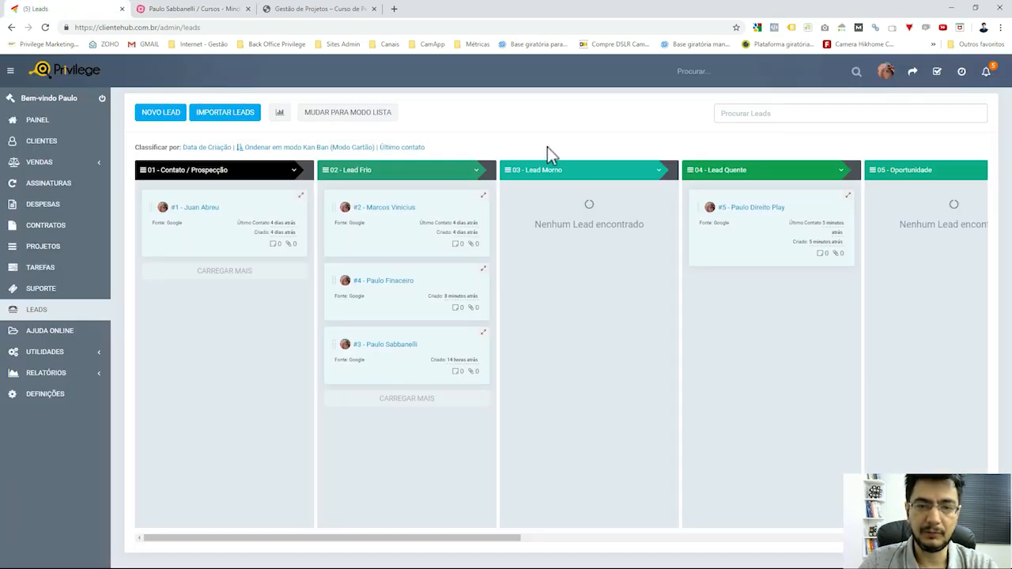
Open lead #2's profile and review its description (status 02 - Lead Frio, source Google).
{"action": "left_click", "coordinate": [390, 209]}
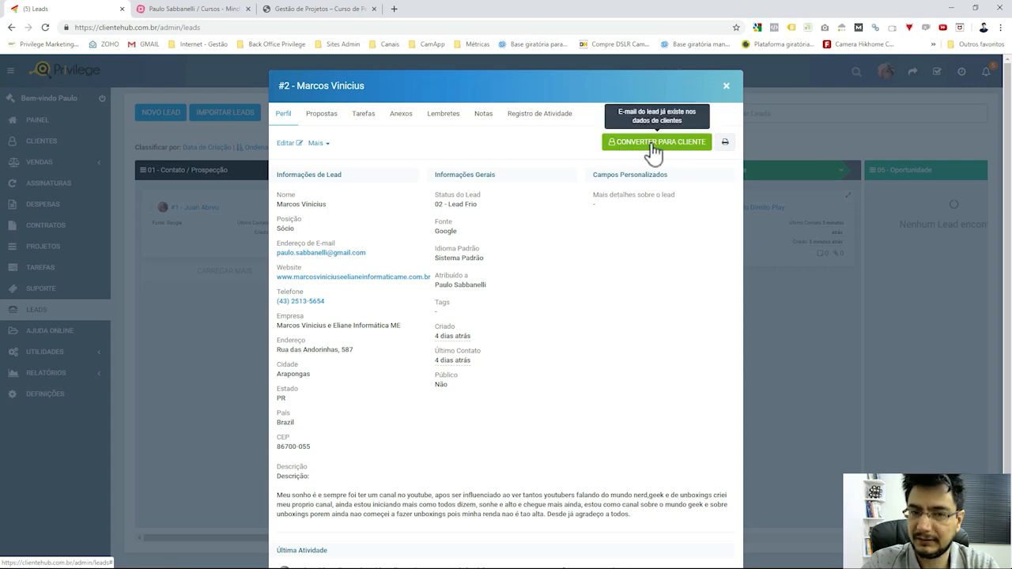
{"action": "scroll", "coordinate": [586, 386], "scroll_direction": "down", "scroll_amount": 1}
{"action": "scroll", "coordinate": [585, 383], "scroll_direction": "up", "scroll_amount": 1}
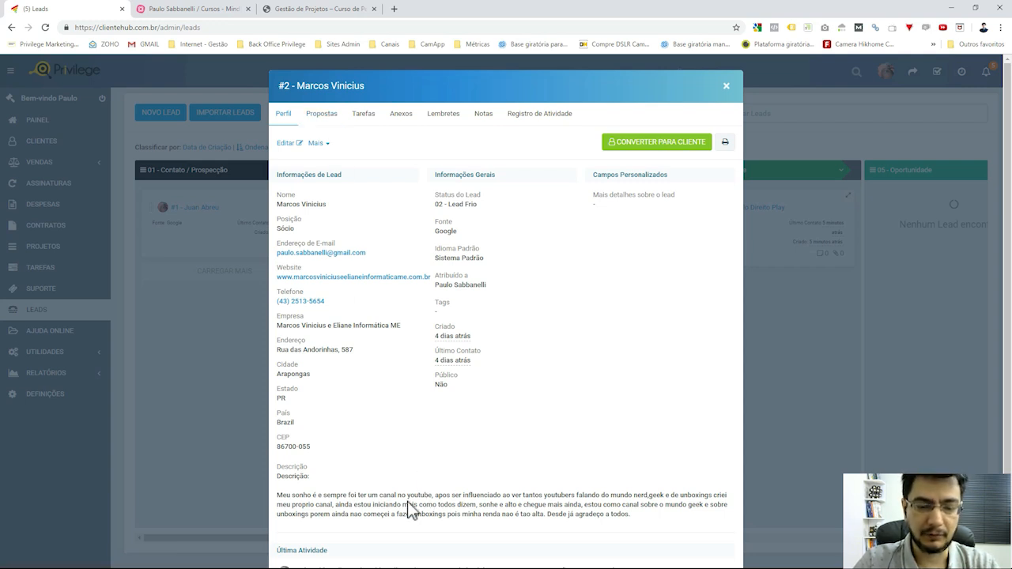
{"action": "left_click_drag", "start_coordinate": [287, 495], "coordinate": [413, 506]}
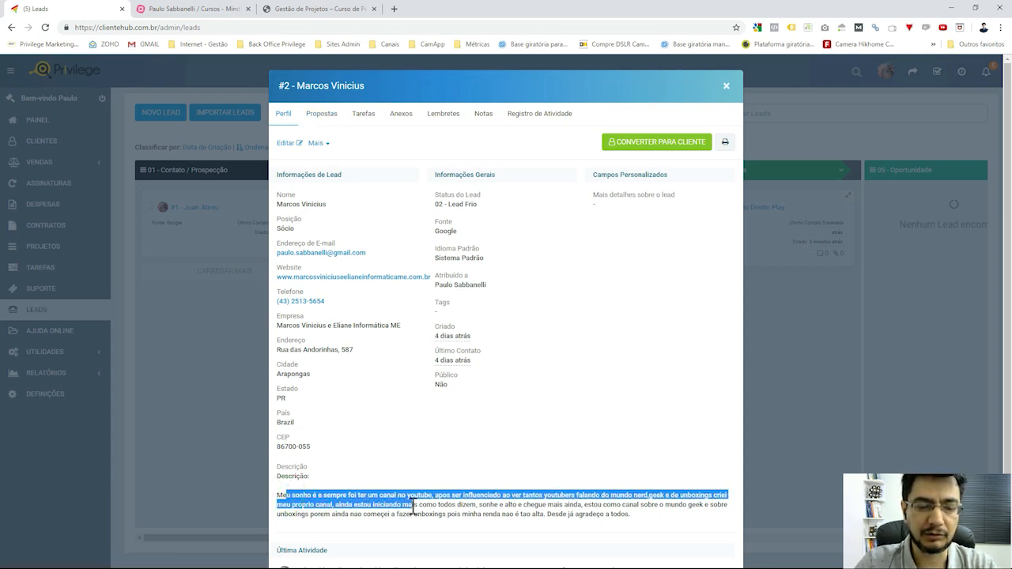
{"action": "left_click", "coordinate": [459, 510]}
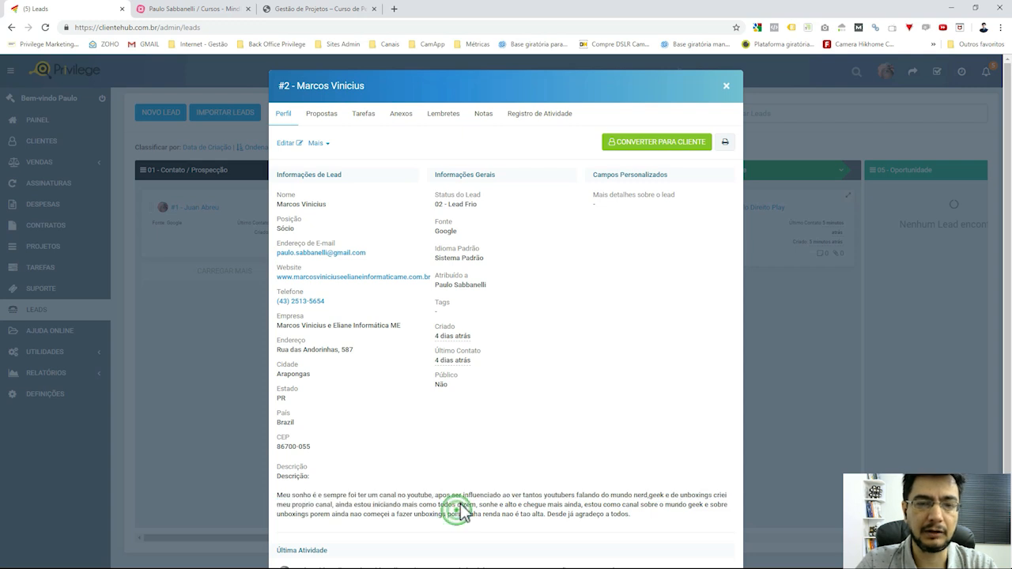
Start a new proposal from lead #2's Propostas tab, then go back to the Leads board.
{"action": "left_click", "coordinate": [324, 116]}
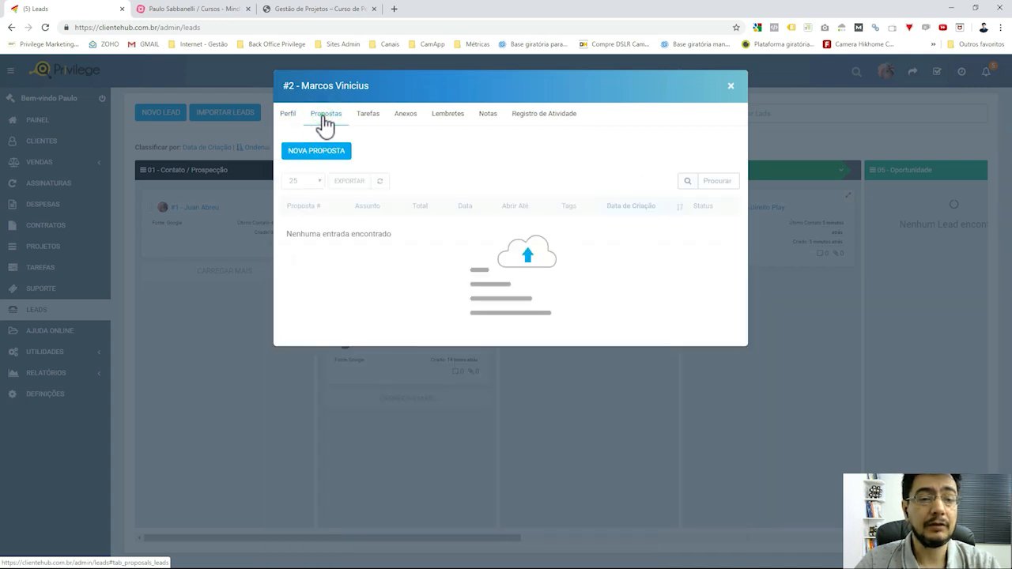
{"action": "left_click", "coordinate": [332, 162]}
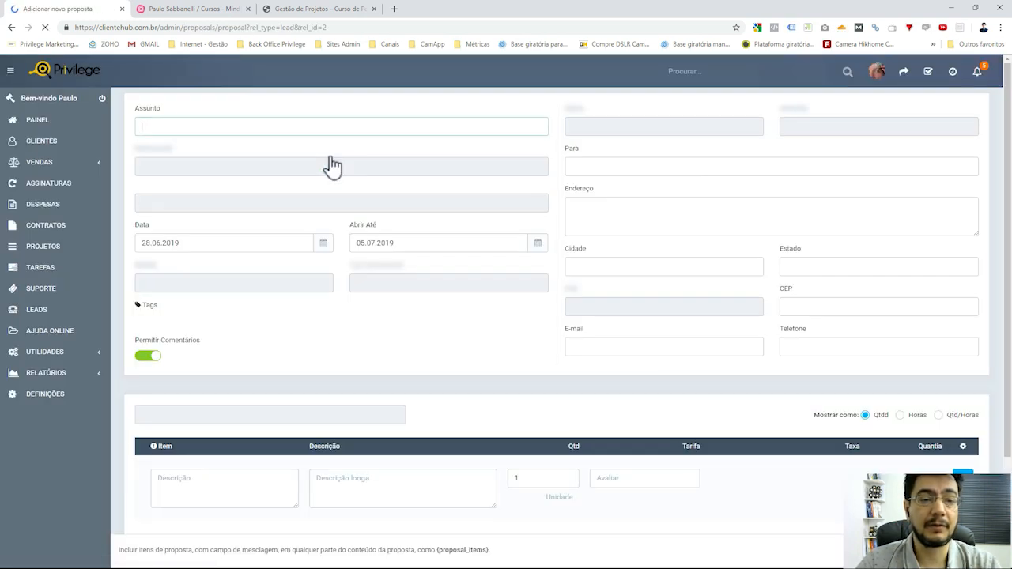
{"action": "left_click", "coordinate": [479, 130]}
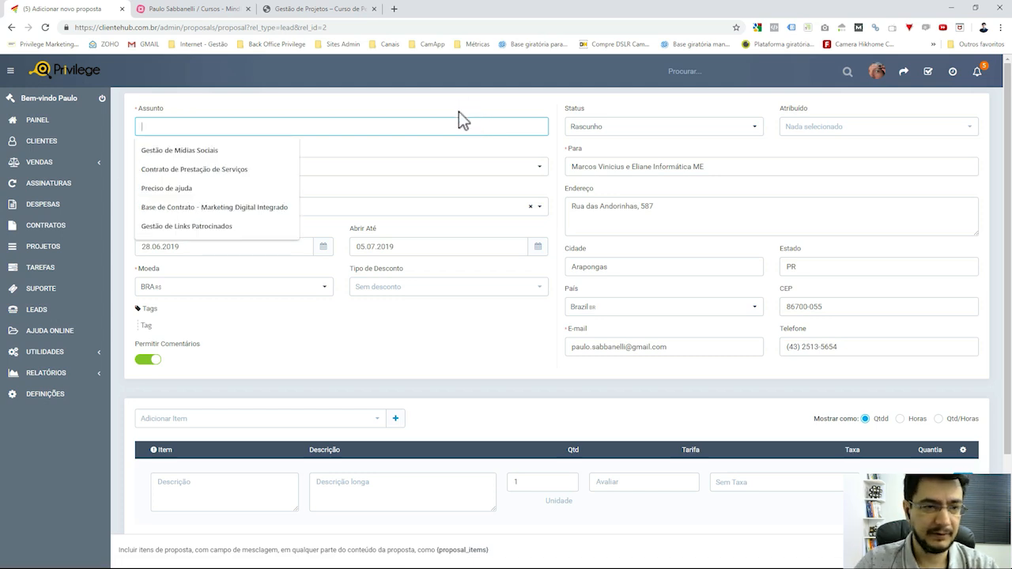
{"action": "key", "text": "alt+Left"}
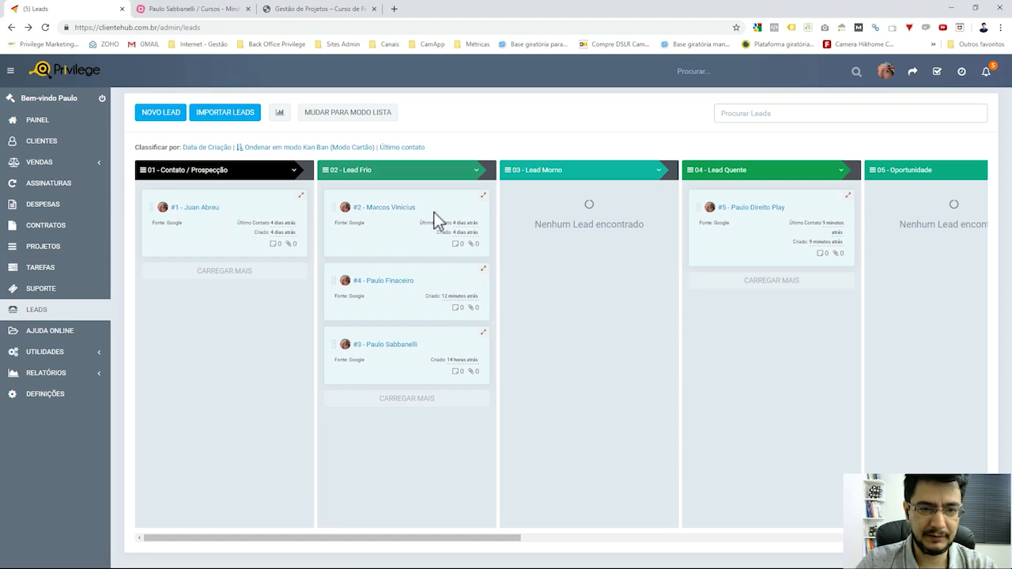
Reopen lead #2, check the YouTube channel note, and start a new proposal via NOVA PROPOSTA.
{"action": "left_click", "coordinate": [378, 207]}
{"action": "scroll", "coordinate": [443, 412], "scroll_direction": "down", "scroll_amount": 1}
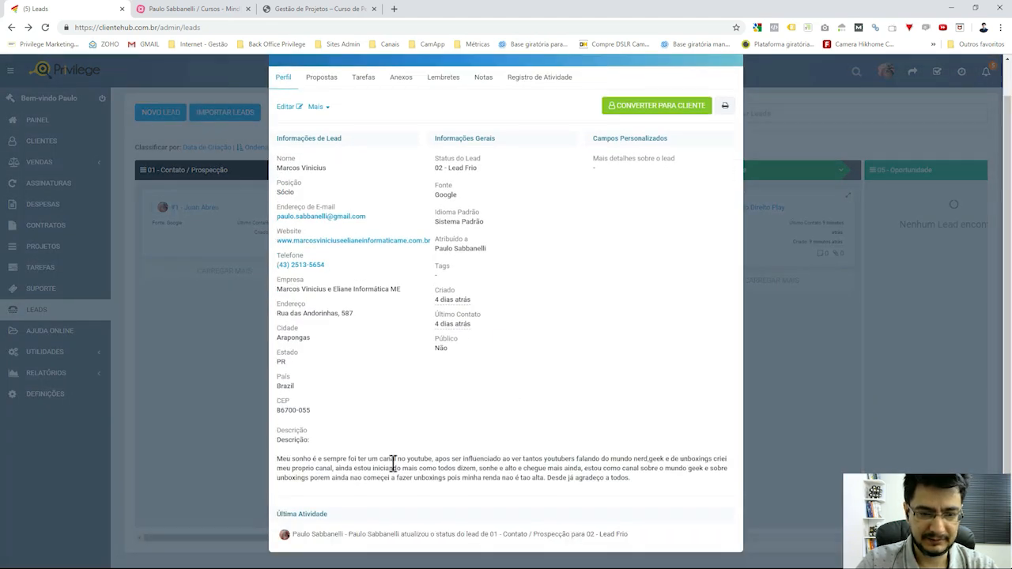
{"action": "left_click_drag", "start_coordinate": [379, 459], "coordinate": [434, 455]}
{"action": "scroll", "coordinate": [434, 456], "scroll_direction": "up", "scroll_amount": 1}
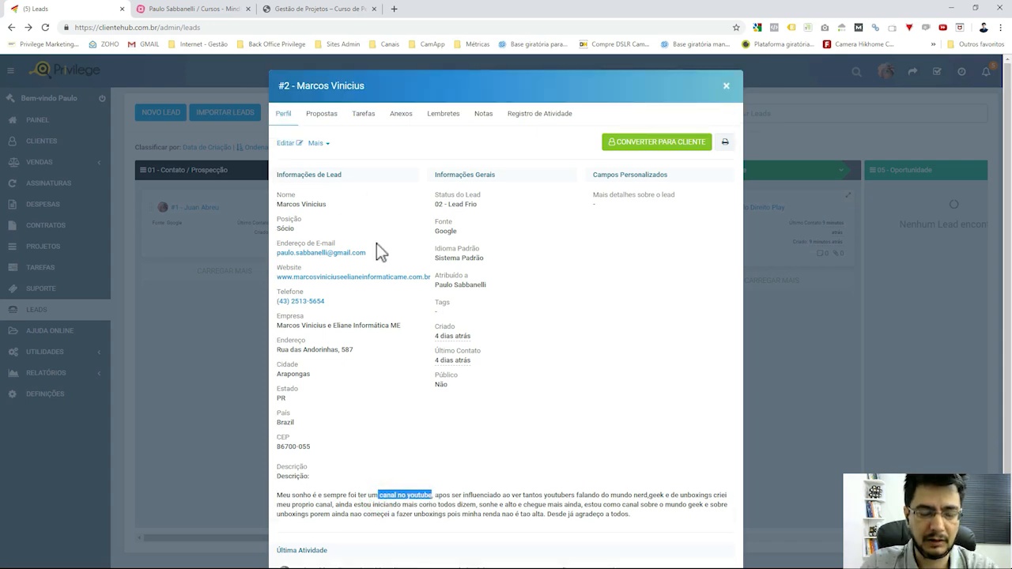
{"action": "left_click", "coordinate": [321, 117]}
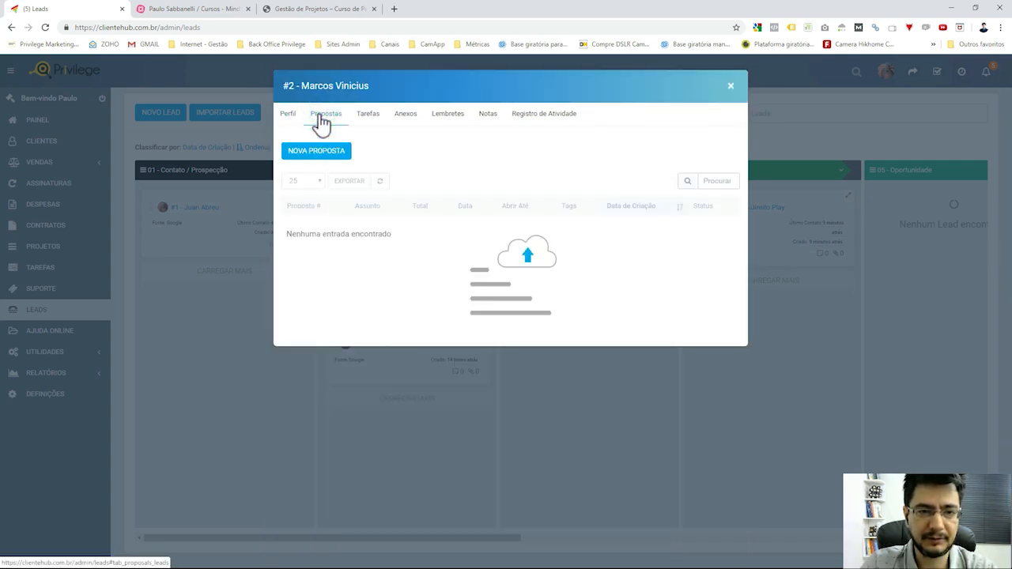
{"action": "left_click", "coordinate": [319, 153]}
{"action": "left_click", "coordinate": [382, 125]}
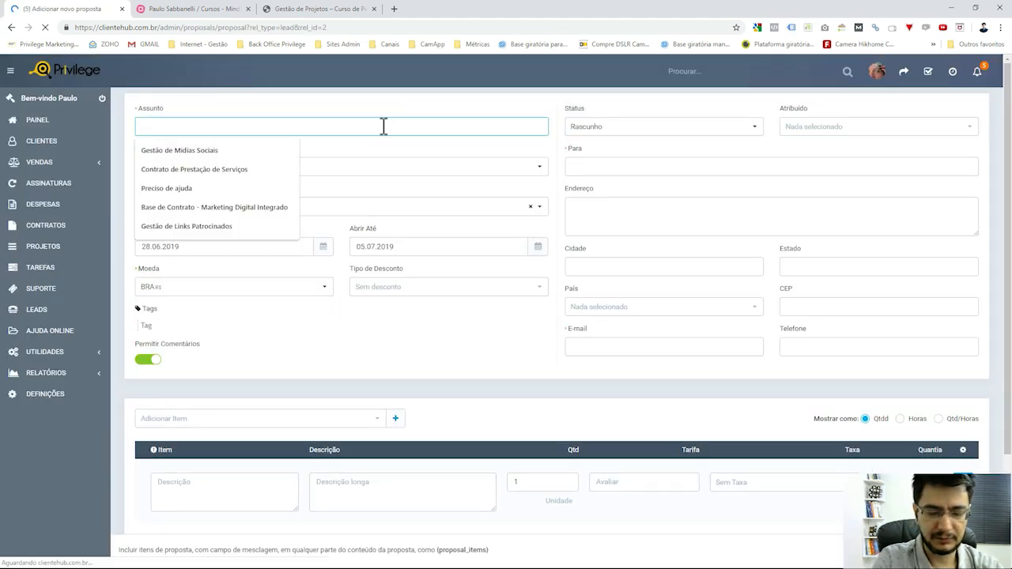
Enter the subject 'Proposta de canal no Youtube', capitalising Youtube.
{"action": "type", "text": "Proposta de"}
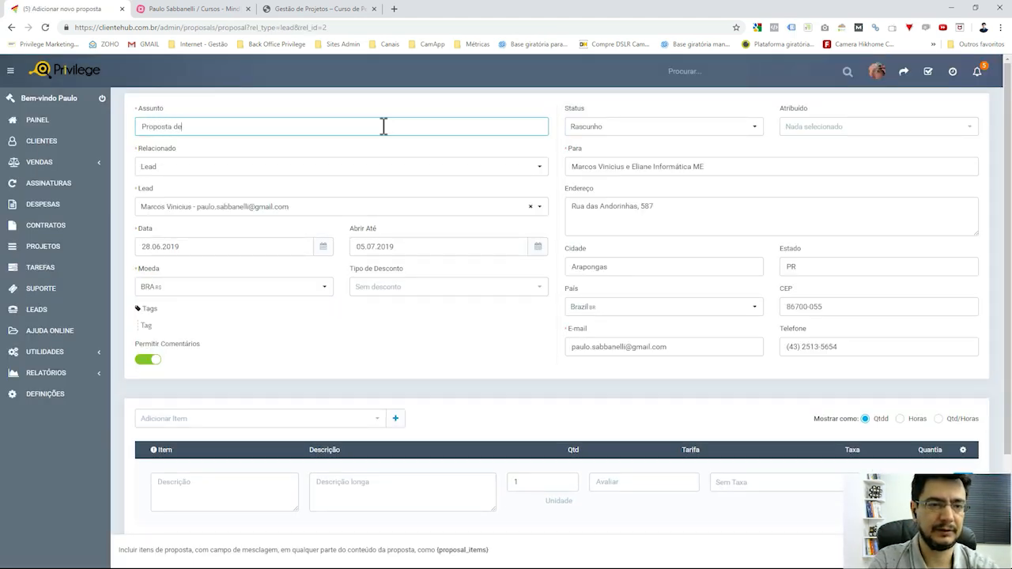
{"action": "type", "text": " canal no youtube"}
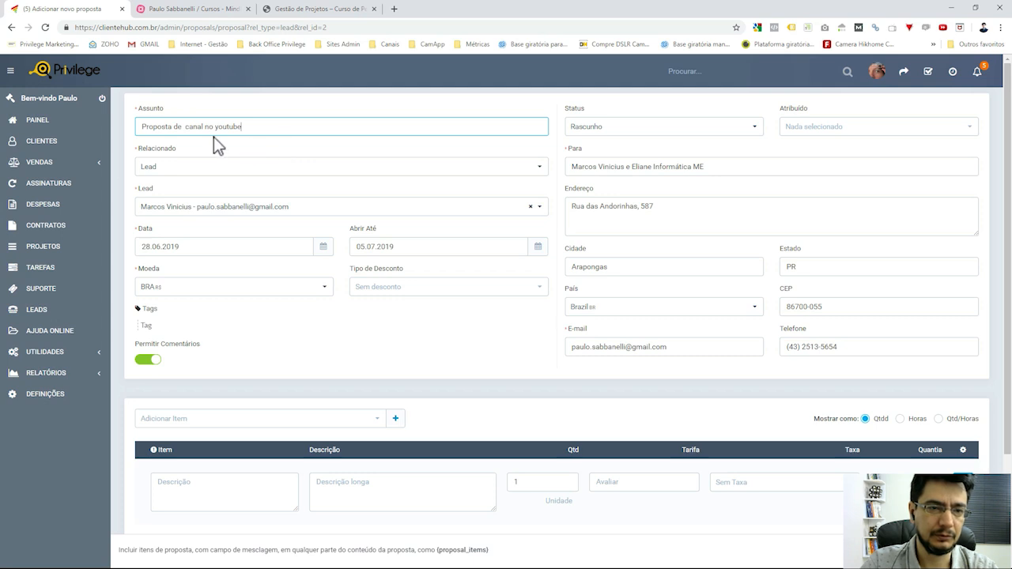
{"action": "left_click_drag", "start_coordinate": [190, 126], "coordinate": [198, 127]}
{"action": "left_click", "coordinate": [226, 129]}
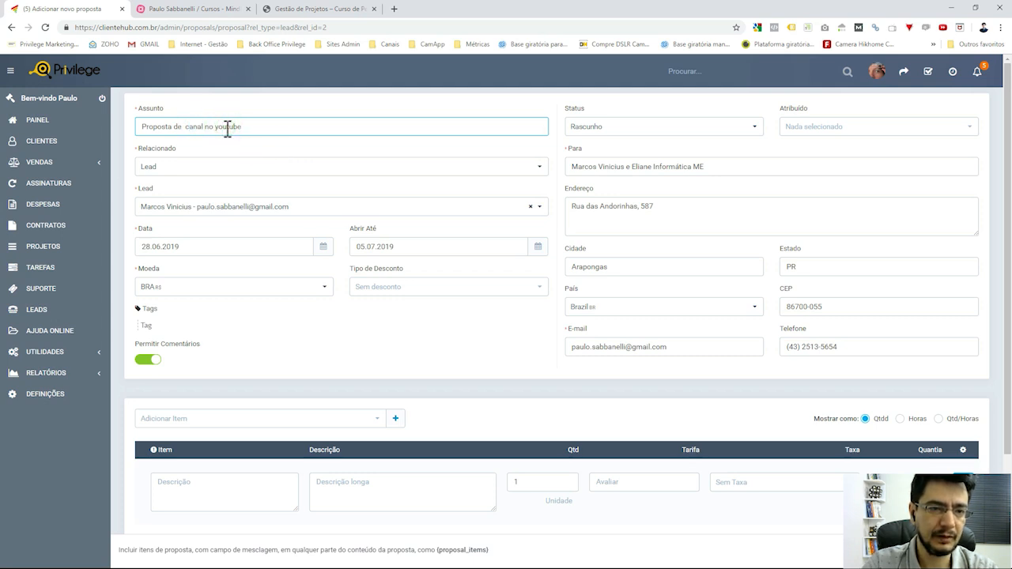
{"action": "key", "text": "BackSpace"}
{"action": "type", "text": "Y"}
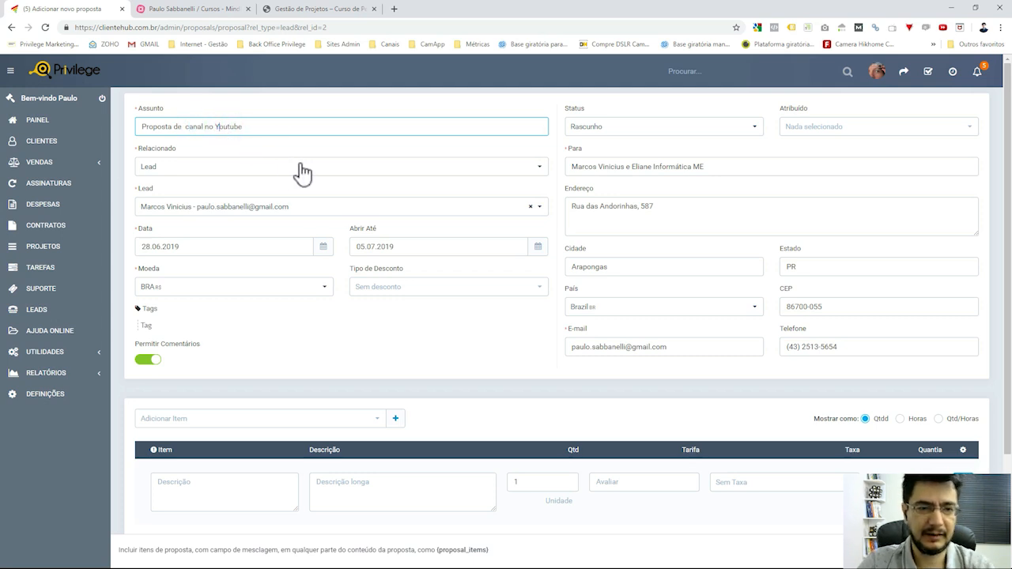
{"action": "left_click", "coordinate": [303, 148]}
Keep the proposal related to Lead, the default date and Sem desconto as discount type.
{"action": "left_click", "coordinate": [334, 170]}
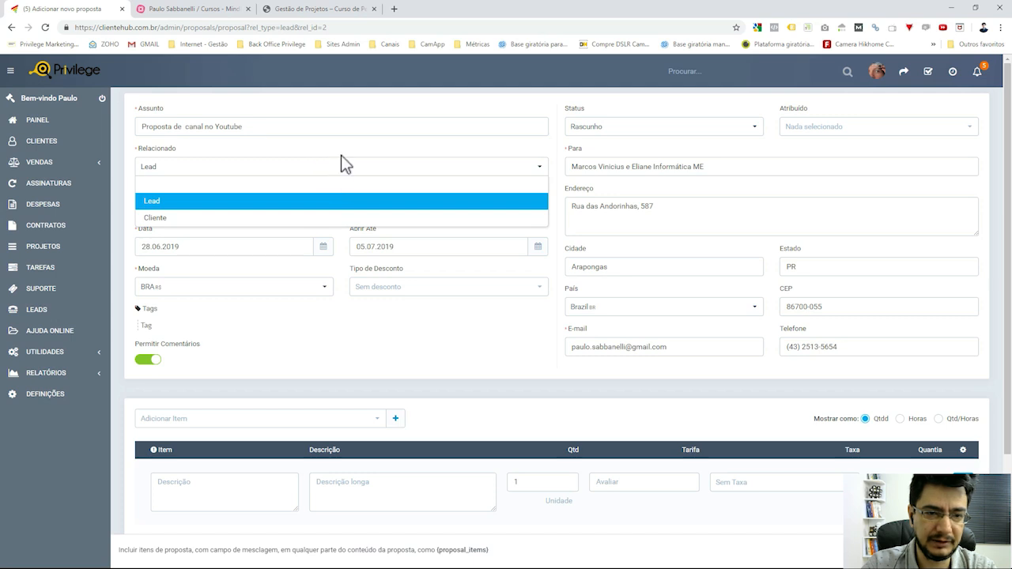
{"action": "left_click", "coordinate": [341, 150]}
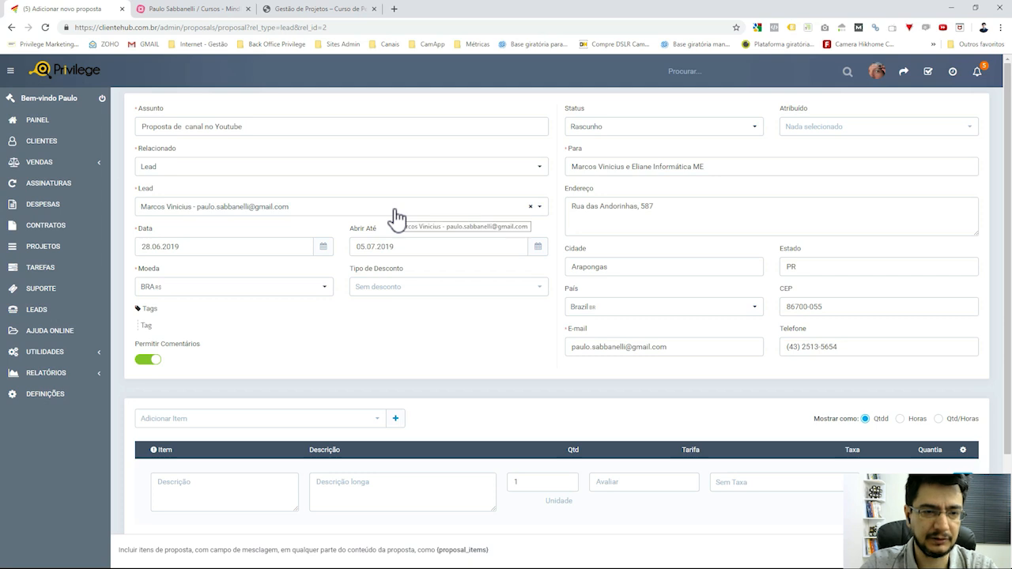
{"action": "scroll", "coordinate": [395, 215], "scroll_direction": "down", "scroll_amount": 1}
{"action": "left_click", "coordinate": [259, 195]}
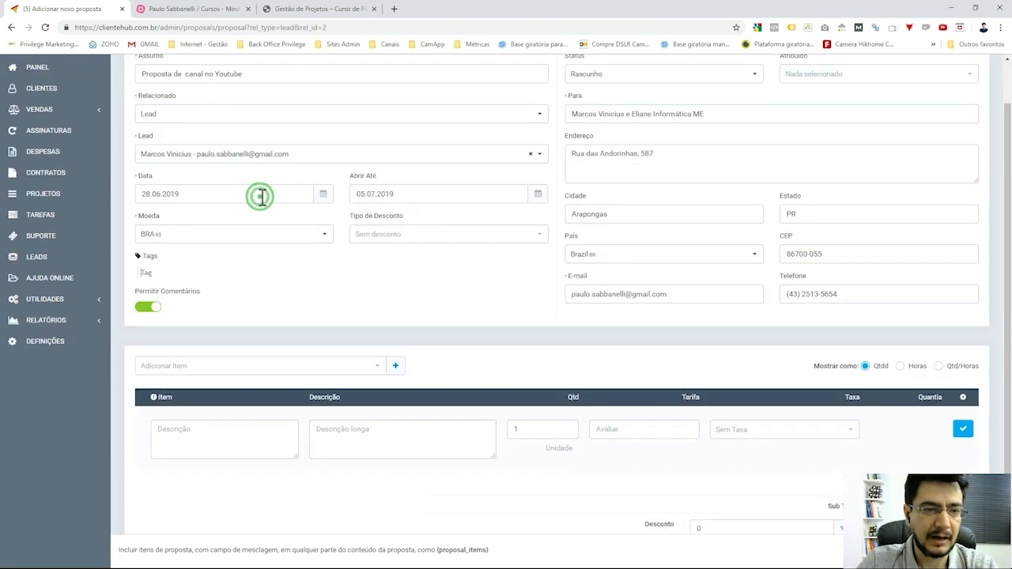
{"action": "left_click", "coordinate": [399, 283]}
{"action": "scroll", "coordinate": [401, 288], "scroll_direction": "up", "scroll_amount": 1}
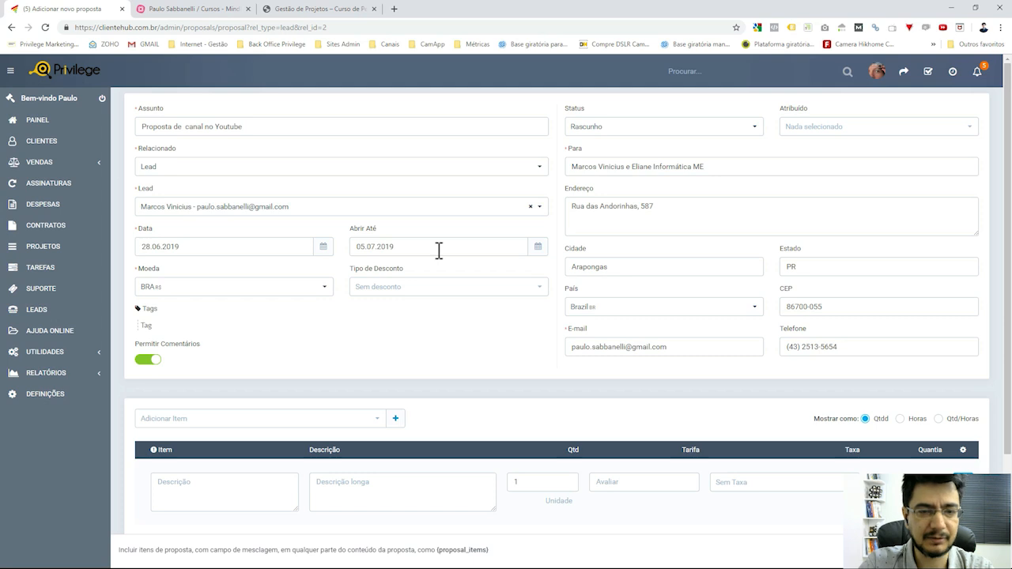
{"action": "left_click", "coordinate": [435, 287]}
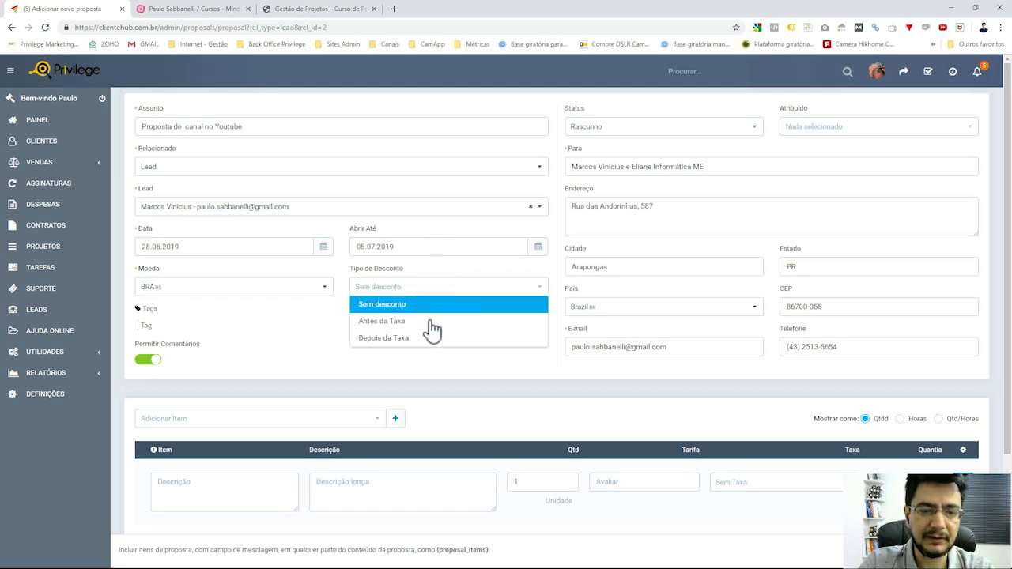
{"action": "left_click", "coordinate": [435, 373]}
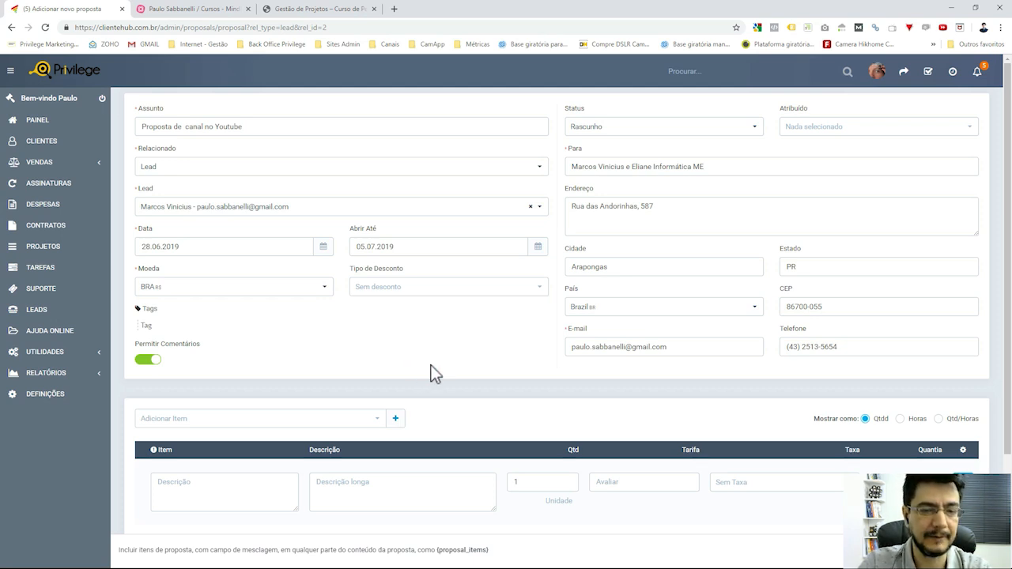
{"action": "mouse_move", "coordinate": [144, 366]}
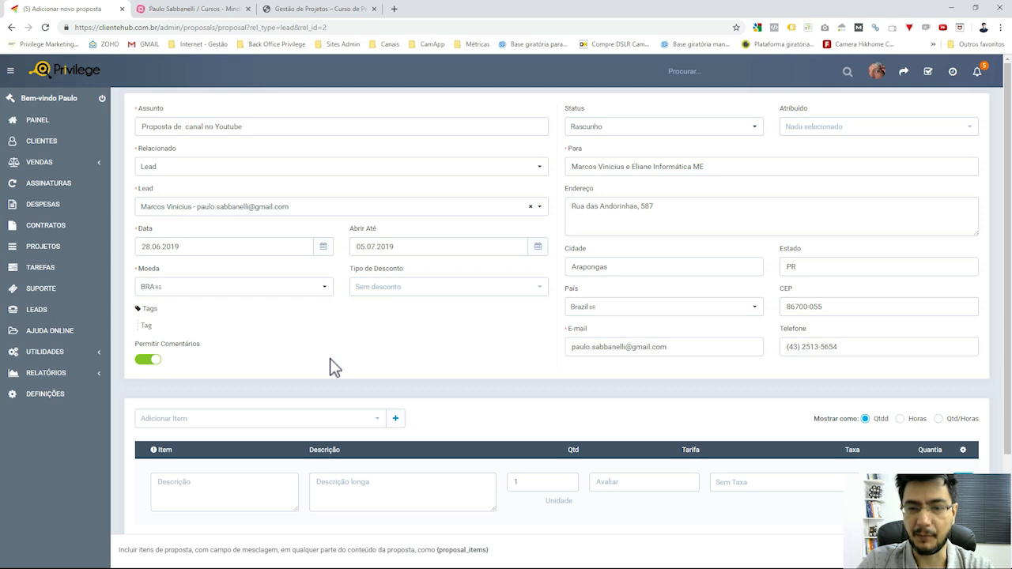
Add the saved item 'Desenvolvimento de Website - Plano Ouro' (2500,00, 6.00% tax) to the proposal.
{"action": "scroll", "coordinate": [380, 300], "scroll_direction": "down", "scroll_amount": 2}
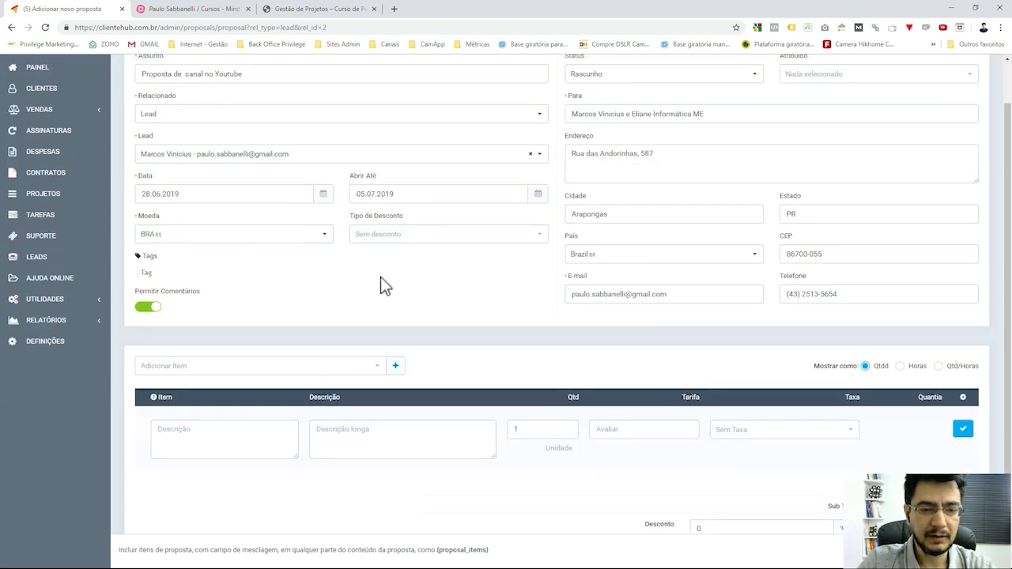
{"action": "left_click", "coordinate": [365, 285]}
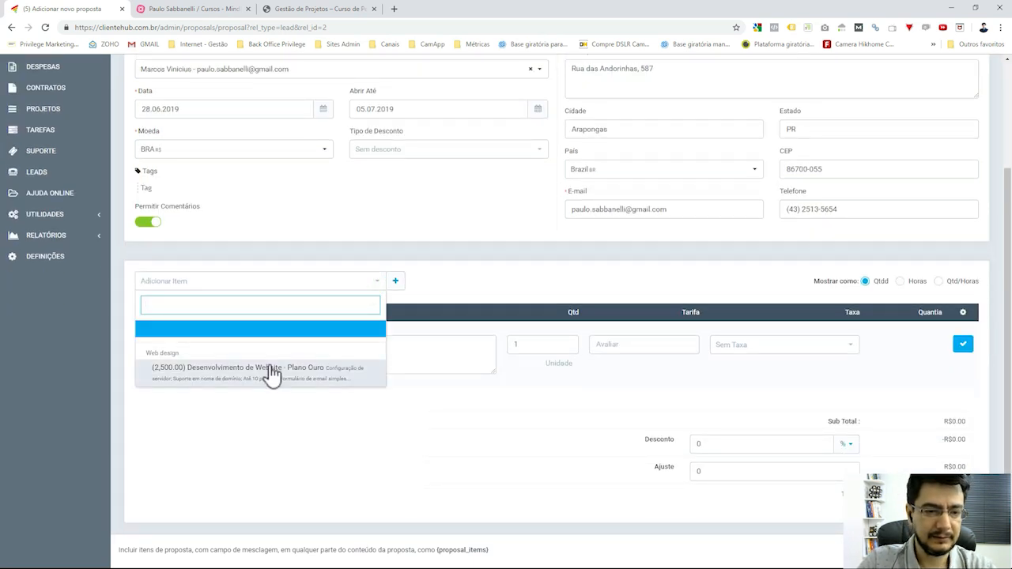
{"action": "left_click", "coordinate": [484, 290]}
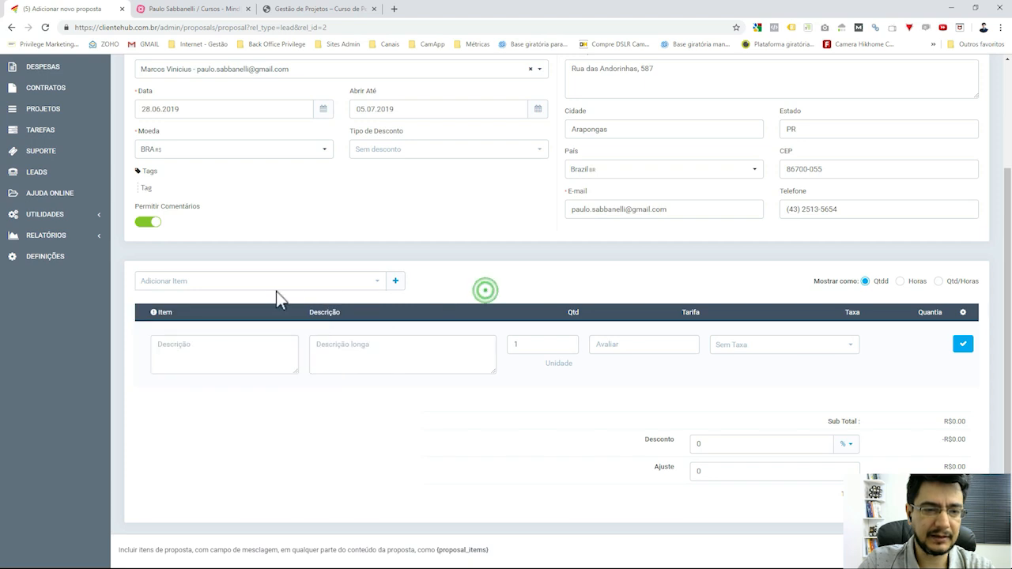
{"action": "left_click", "coordinate": [276, 281]}
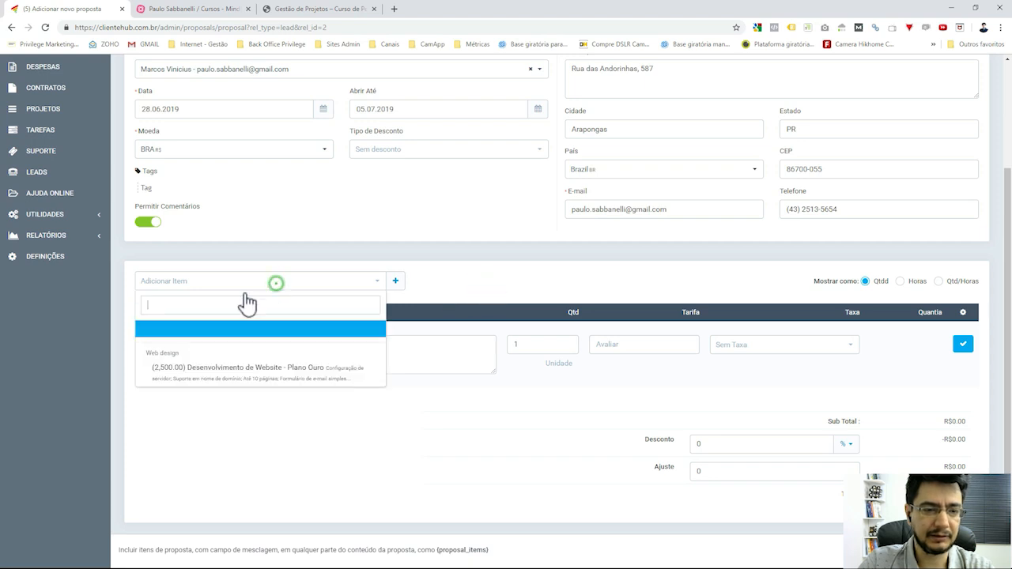
{"action": "left_click", "coordinate": [262, 375]}
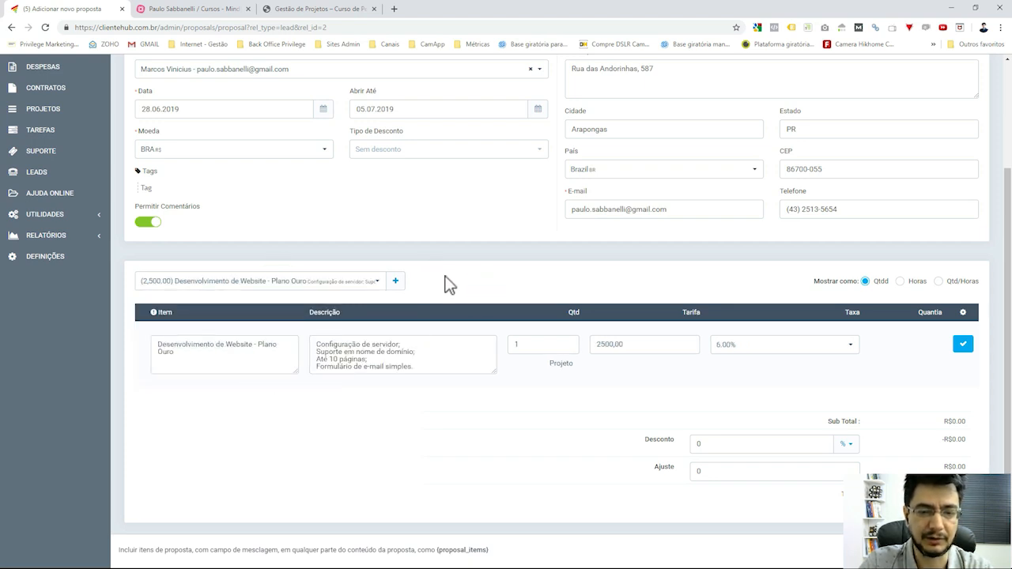
{"action": "left_click", "coordinate": [962, 348]}
Remove the website item and name the new item 'Criação de conteúdo em vídeo'.
{"action": "left_click", "coordinate": [965, 404]}
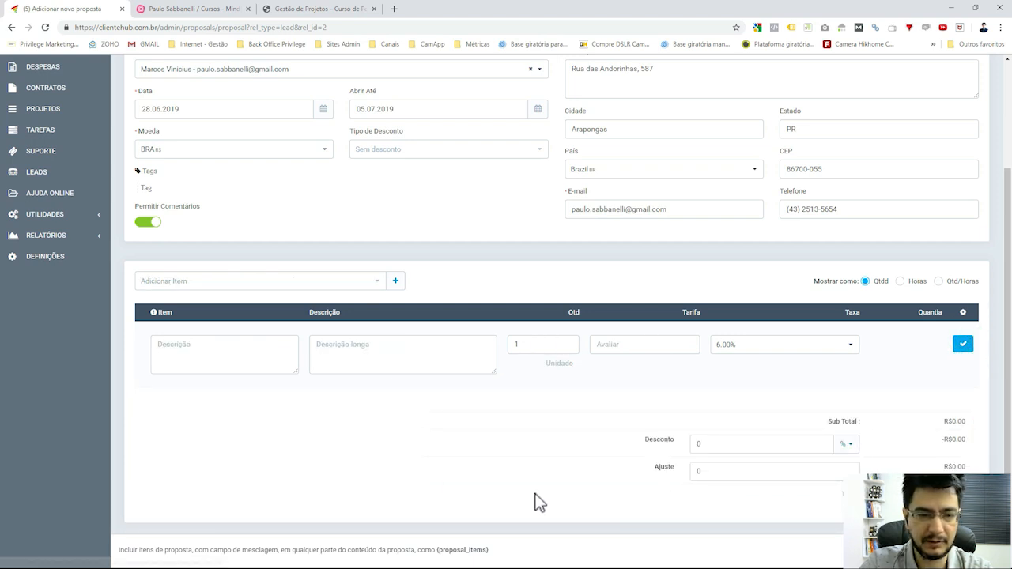
{"action": "left_click", "coordinate": [283, 354]}
{"action": "type", "text": "C"}
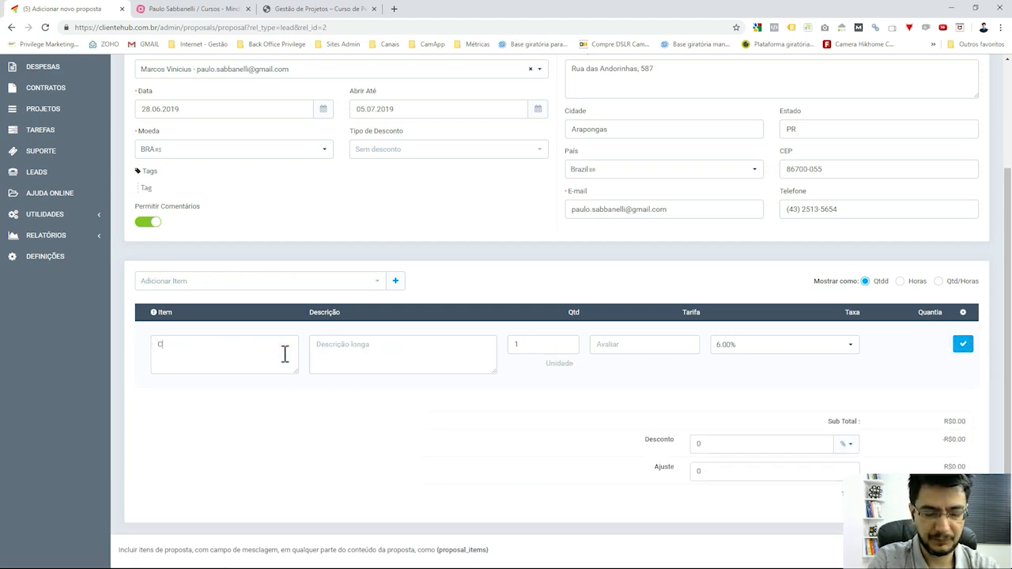
{"action": "type", "text": "riação de co"}
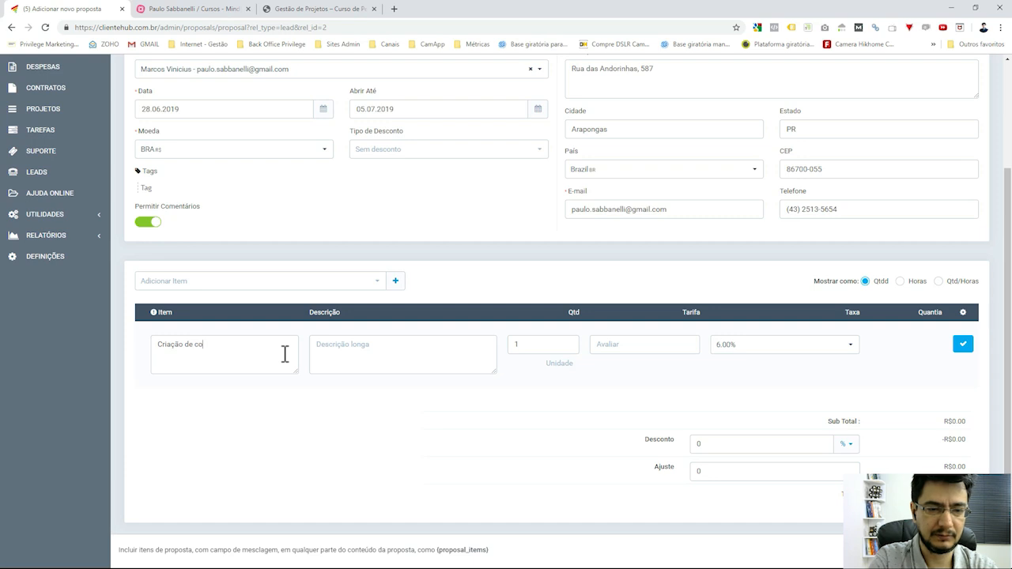
{"action": "type", "text": "nte´údo em"}
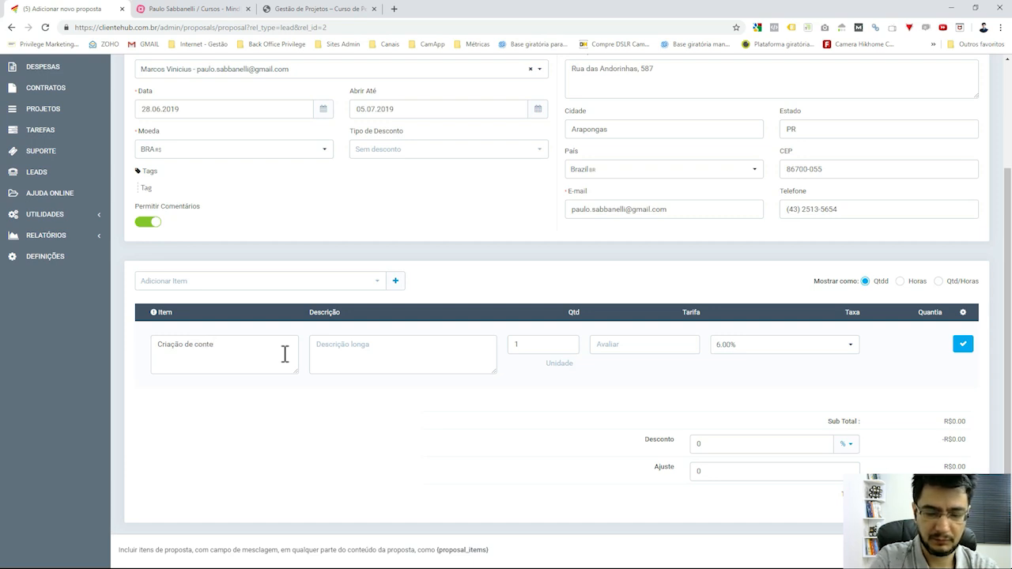
{"action": "type", "text": " vídeo"}
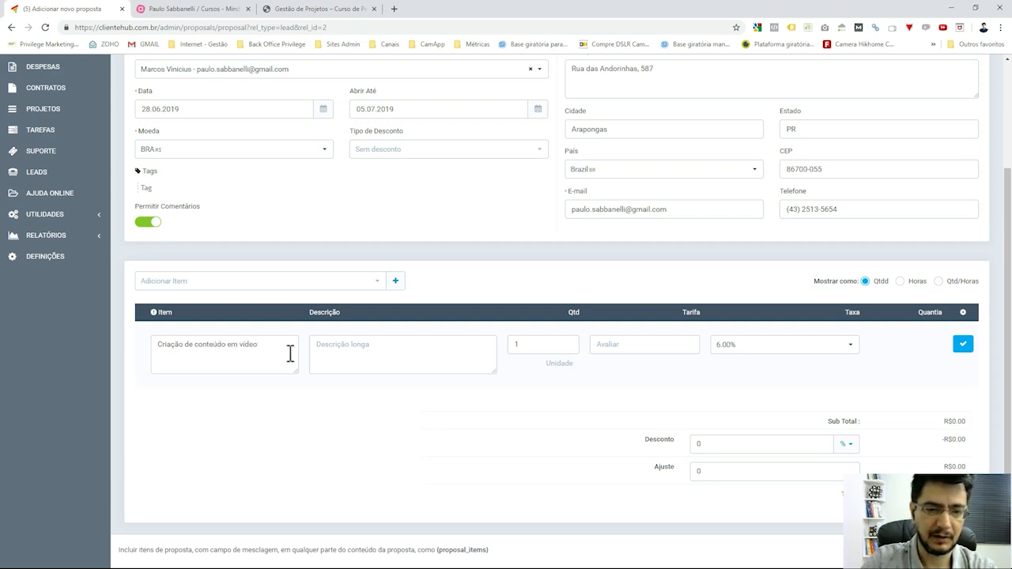
Write the six-line long description, from 'Pesquisa de temas' through 'Sonorização' to 'Distribuição'.
{"action": "left_click", "coordinate": [382, 349]}
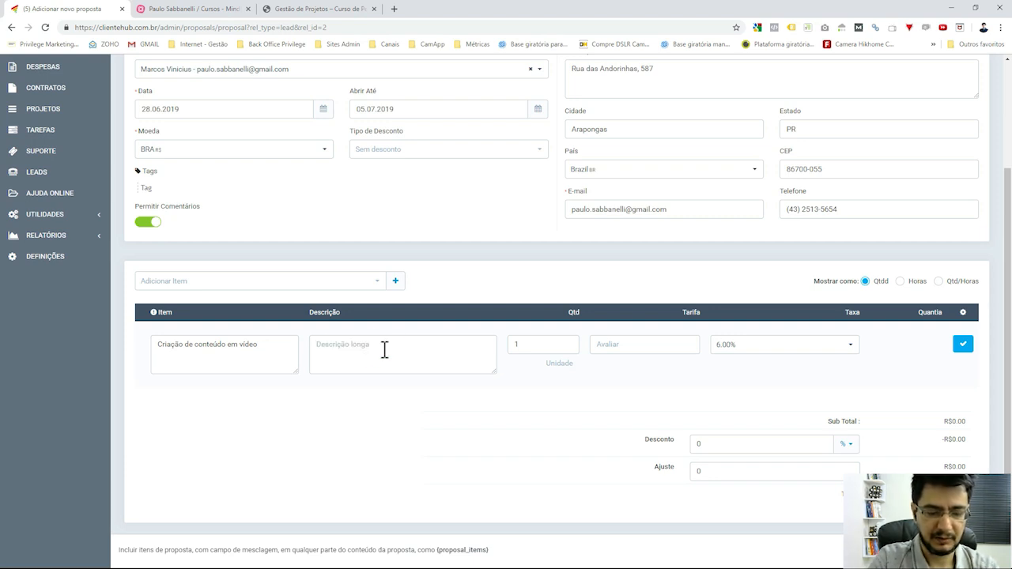
{"action": "type", "text": "Pesquisa de"}
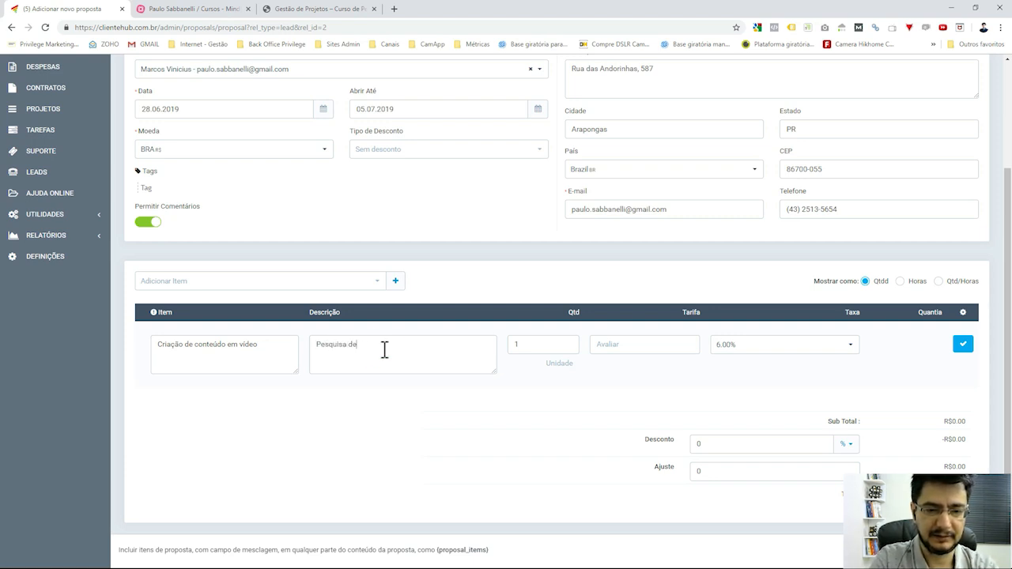
{"action": "type", "text": " temas"}
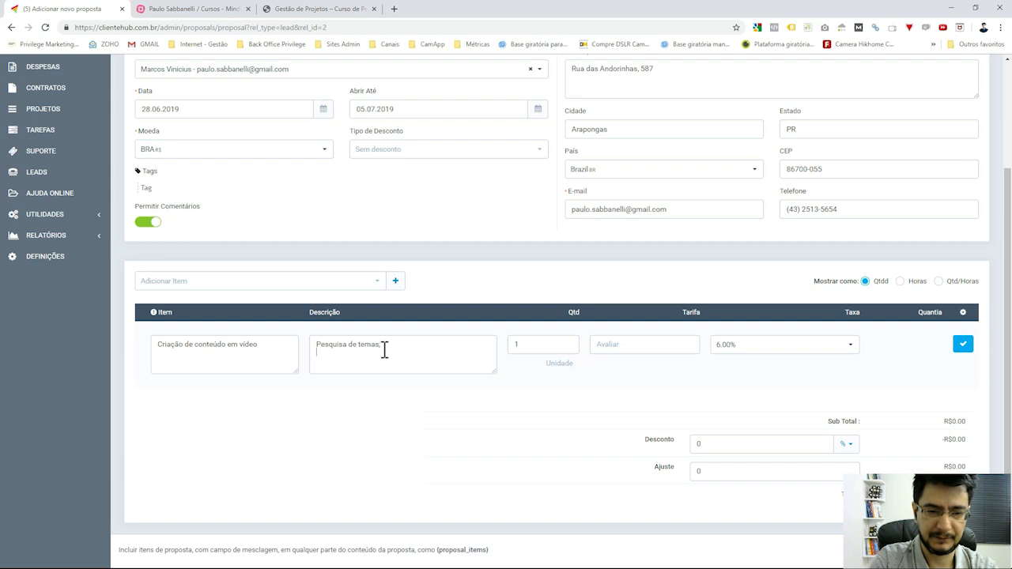
{"action": "type", "text": ","}
{"action": "key", "text": "Return"}
{"action": "type", "text": "Levantamento"}
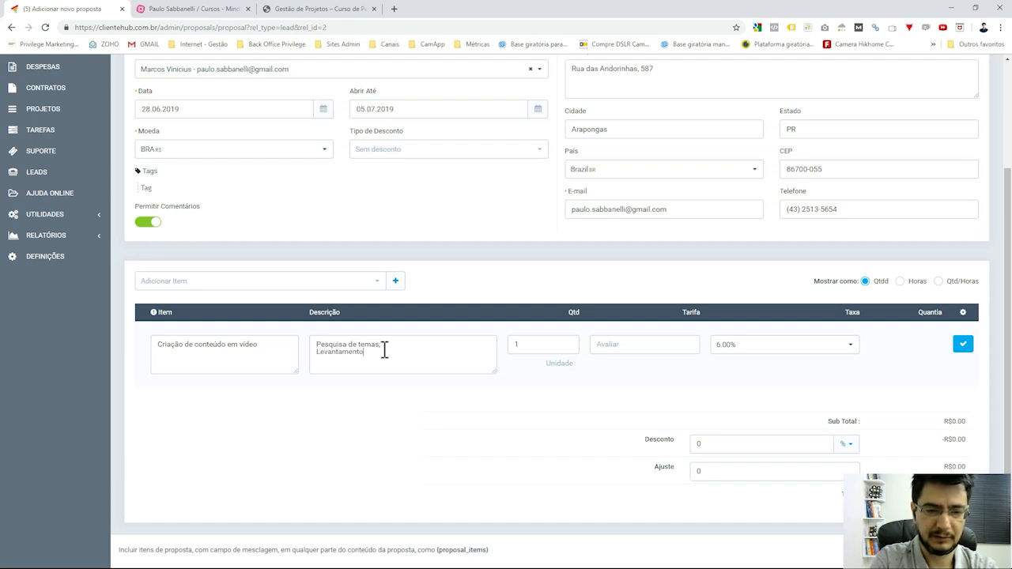
{"action": "type", "text": " depal"}
{"action": "type", "text": "tas"}
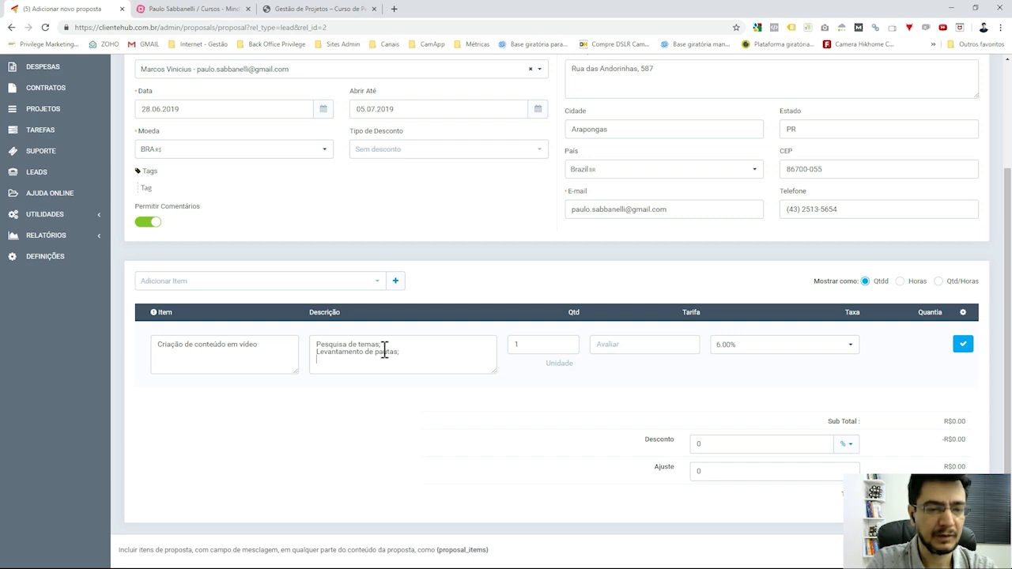
{"action": "type", "text": ";"}
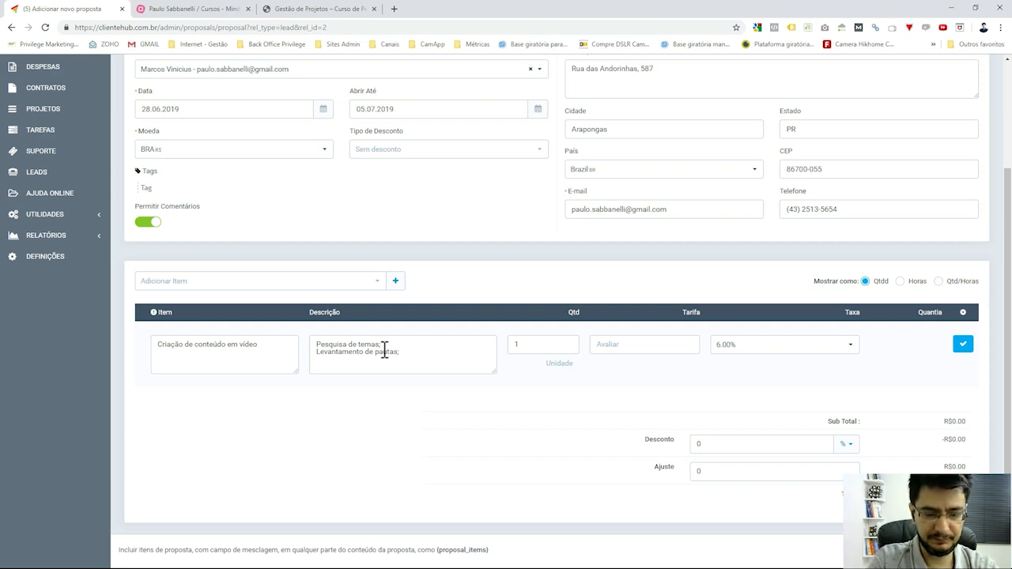
{"action": "key", "text": "Return"}
{"action": "type", "text": "Edi"}
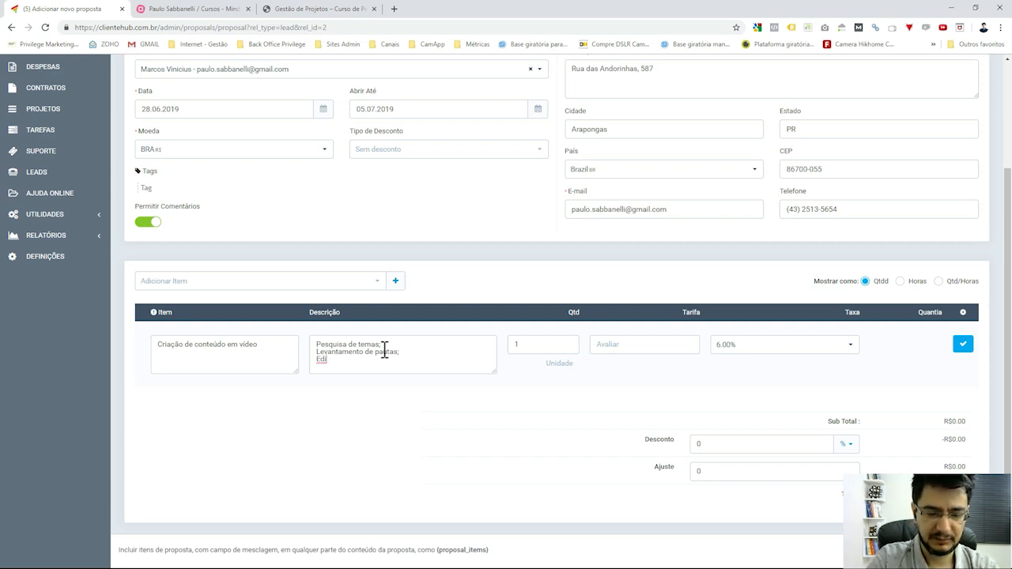
{"action": "type", "text": "ção de v"}
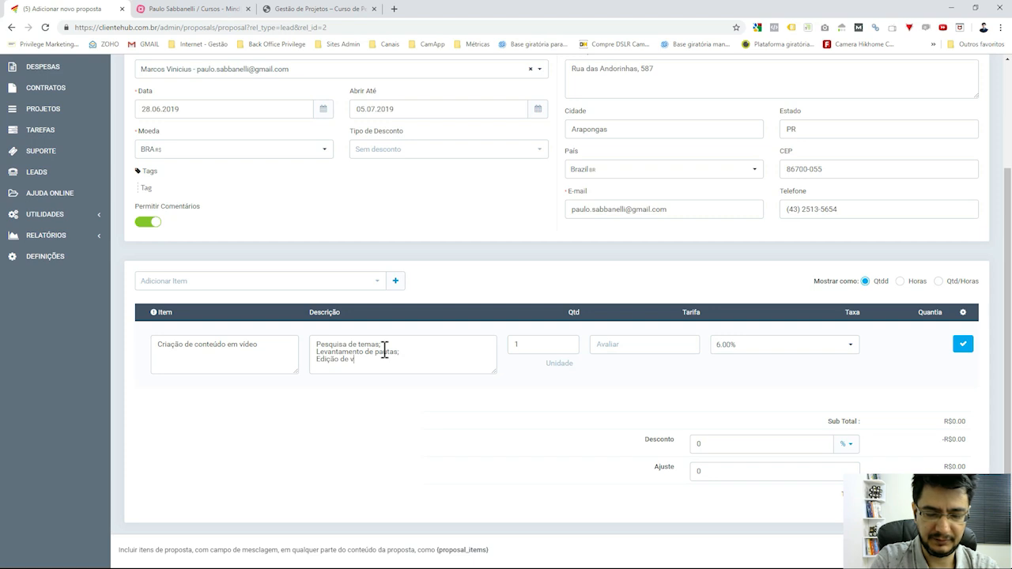
{"action": "type", "text": "ídeo;"}
{"action": "key", "text": "Return"}
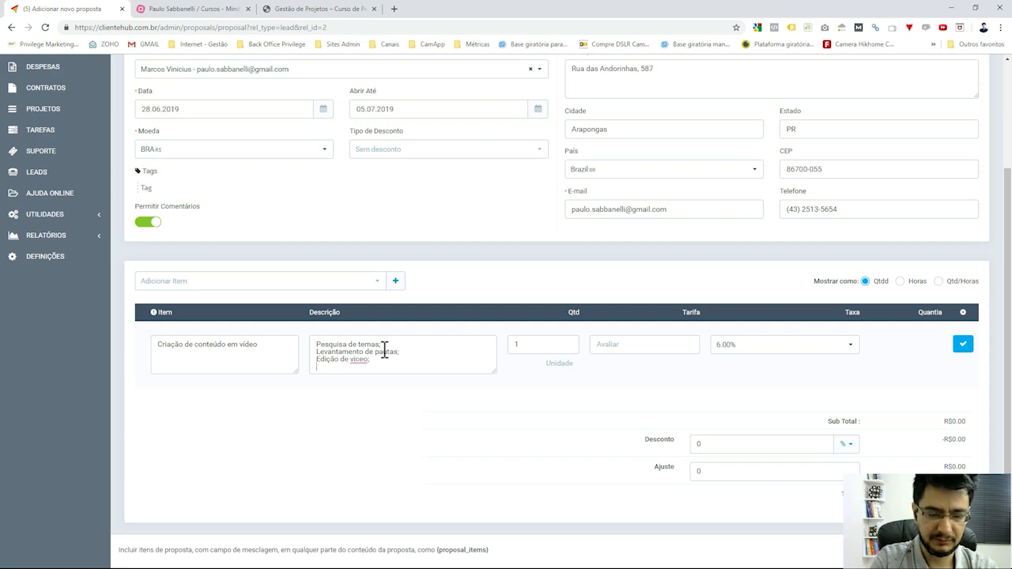
{"action": "type", "text": "Sonoriza"}
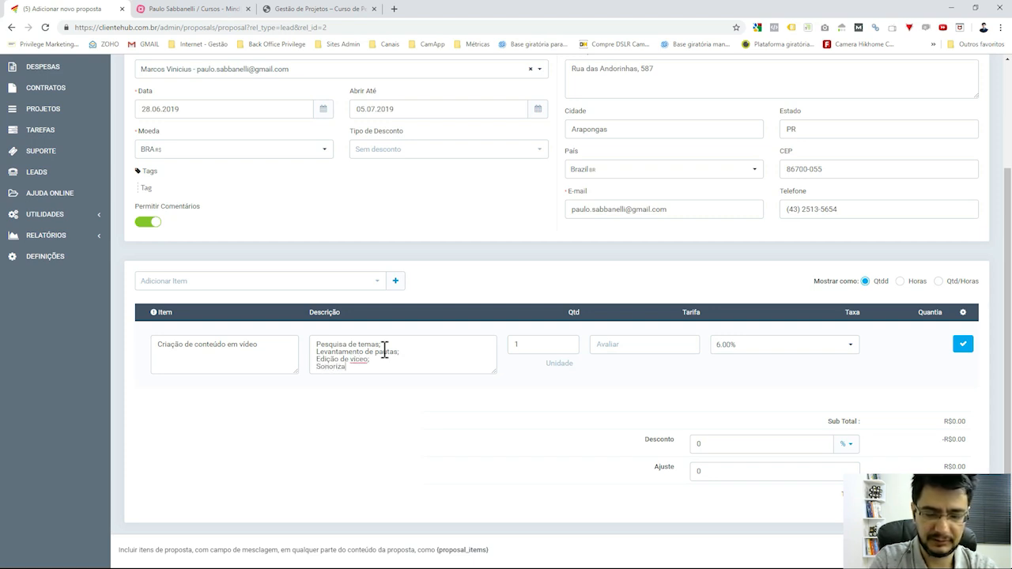
{"action": "type", "text": "ção;"}
{"action": "key", "text": "Return"}
{"action": "type", "text": "Capta"}
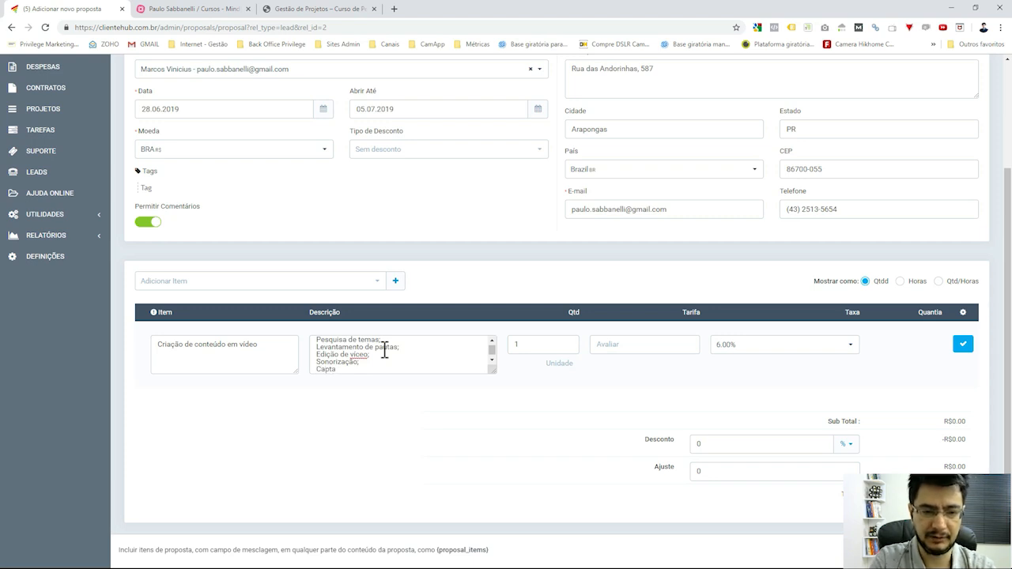
{"action": "key", "text": "BackSpace"}
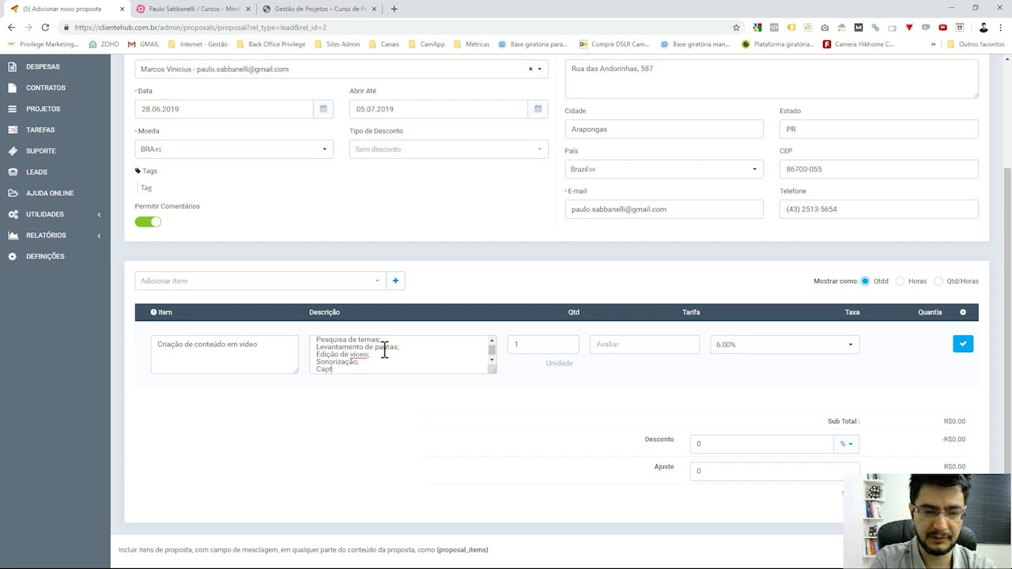
{"action": "type", "text": "ura"}
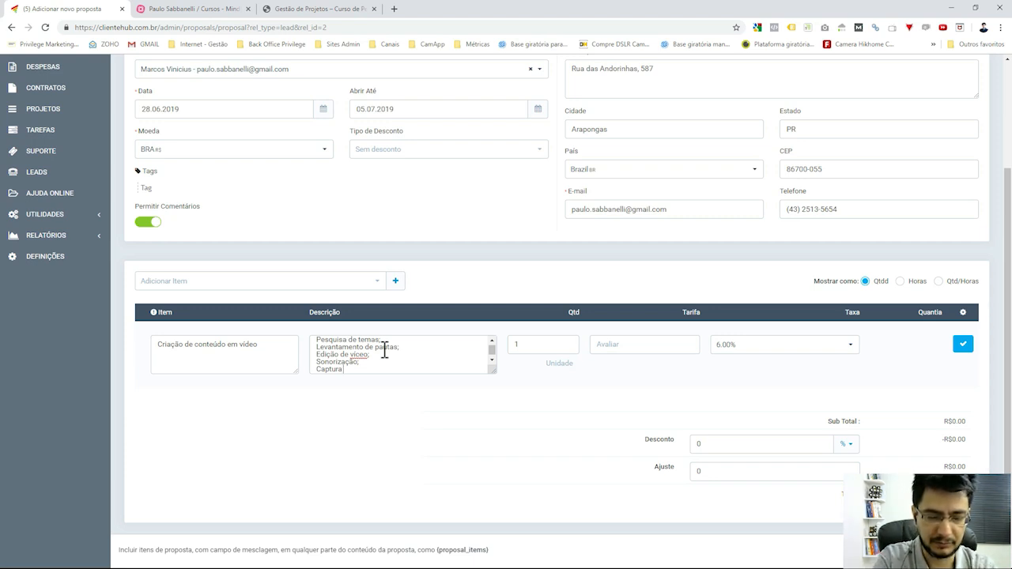
{"action": "type", "text": ";"}
{"action": "key", "text": "Return"}
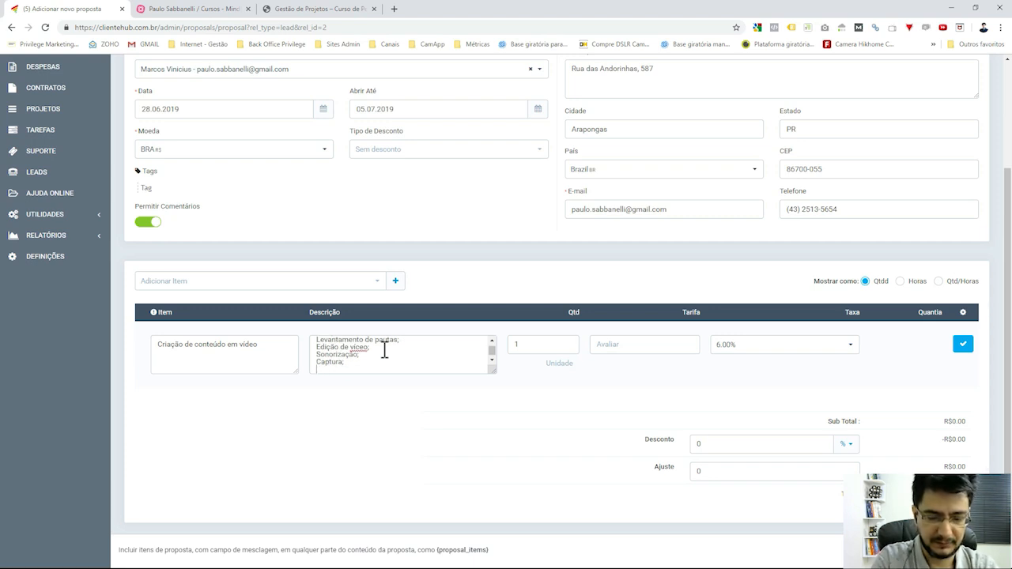
{"action": "type", "text": "Dist"}
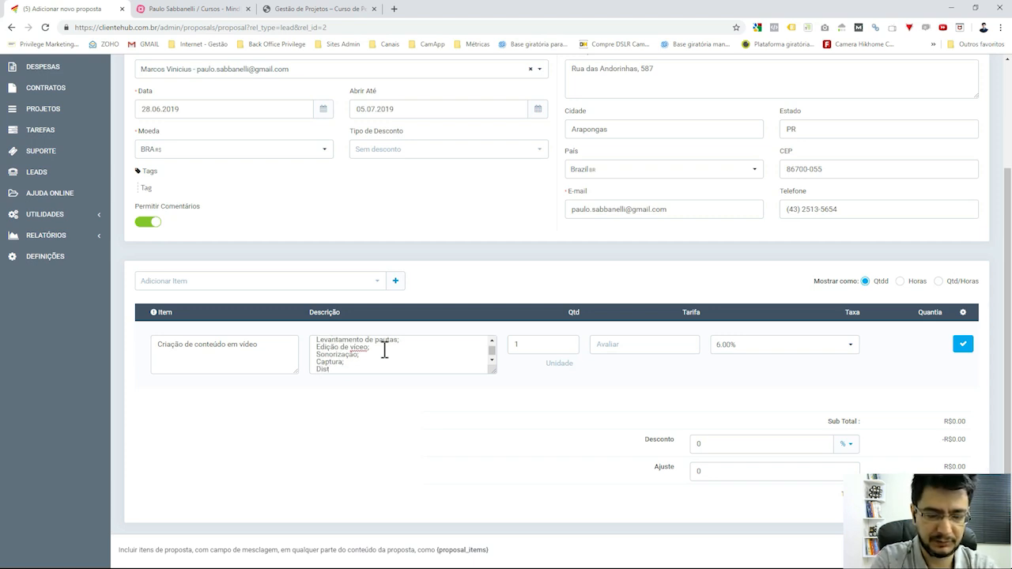
{"action": "type", "text": "ribuição."}
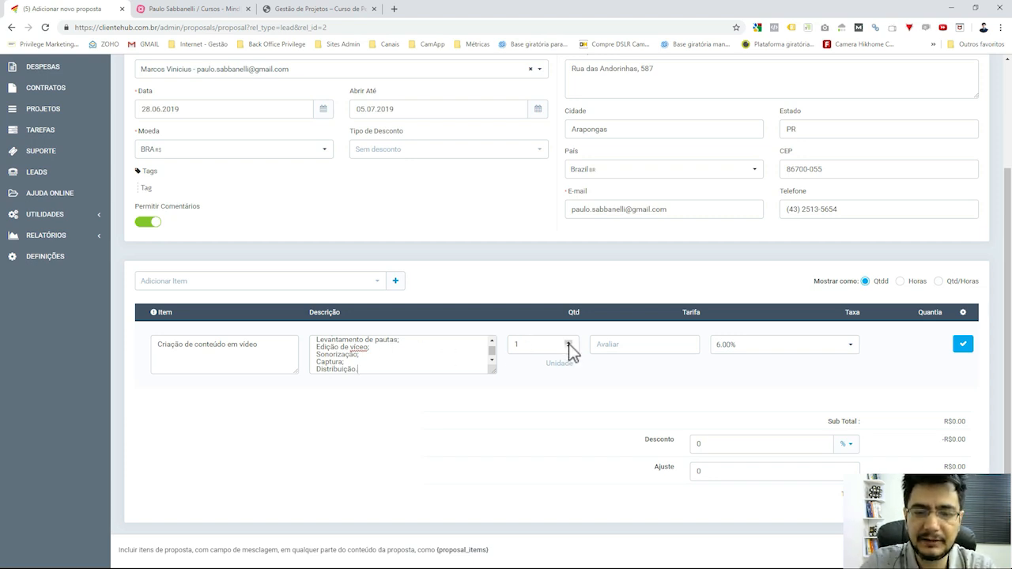
Check the quantity of 1 and enlarge the description box to show every line.
{"action": "left_click", "coordinate": [548, 345]}
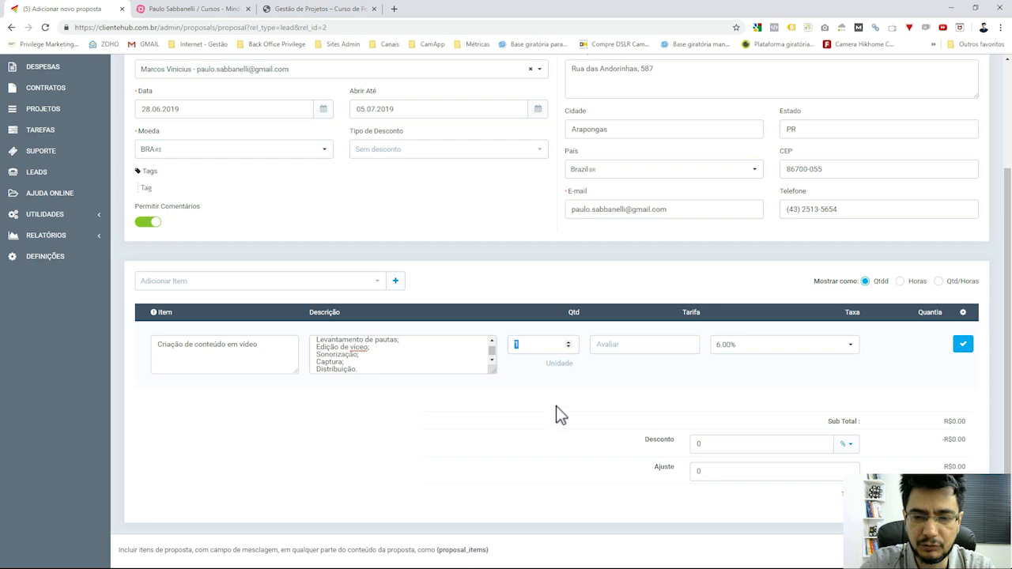
{"action": "left_click", "coordinate": [554, 382]}
{"action": "left_click", "coordinate": [548, 344]}
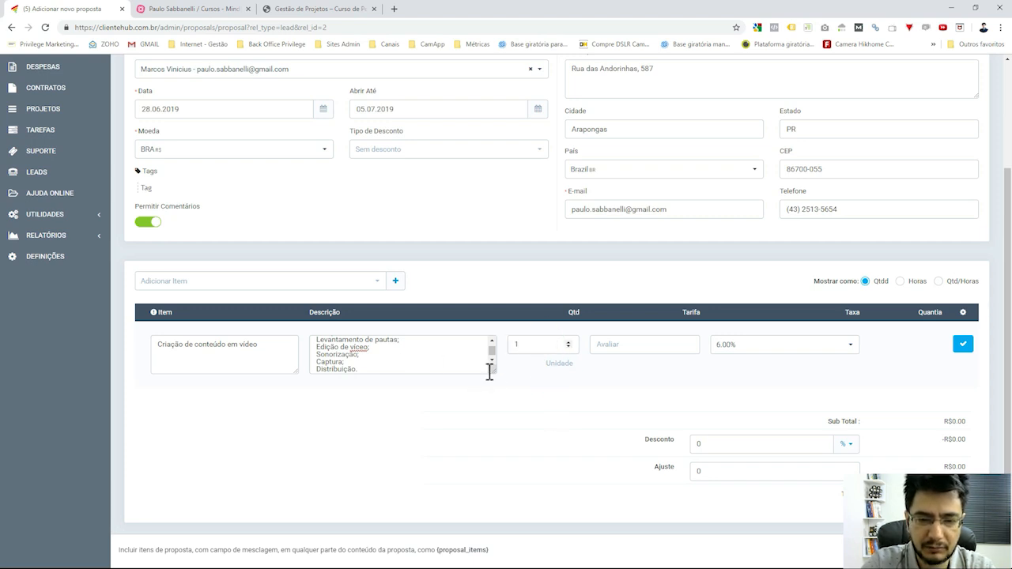
{"action": "left_click_drag", "start_coordinate": [490, 370], "coordinate": [493, 422]}
Add an 'Escopo' heading line above the item's description.
{"action": "left_click", "coordinate": [312, 344]}
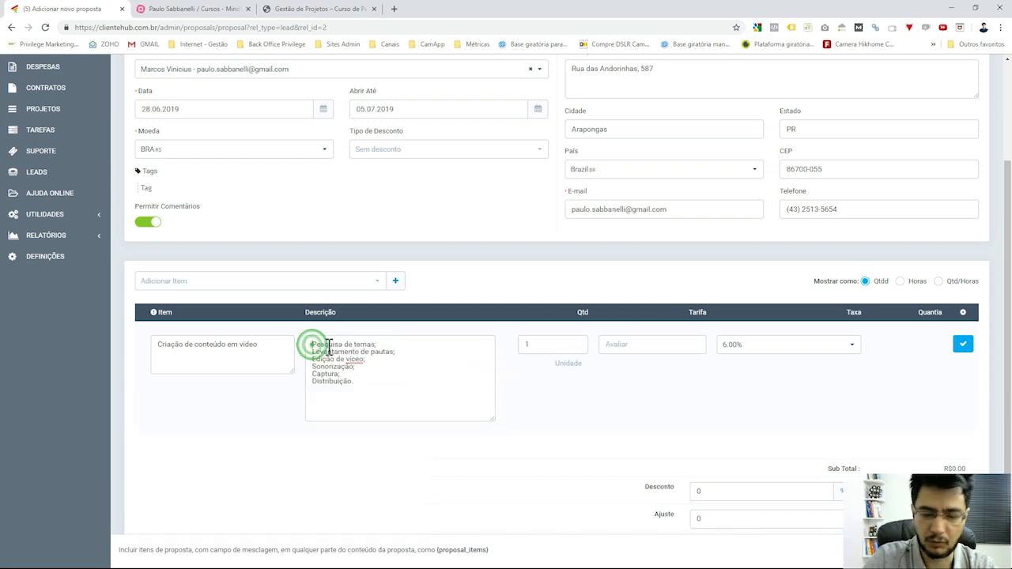
{"action": "key", "text": "Return"}
{"action": "type", "text": "Escopo:"}
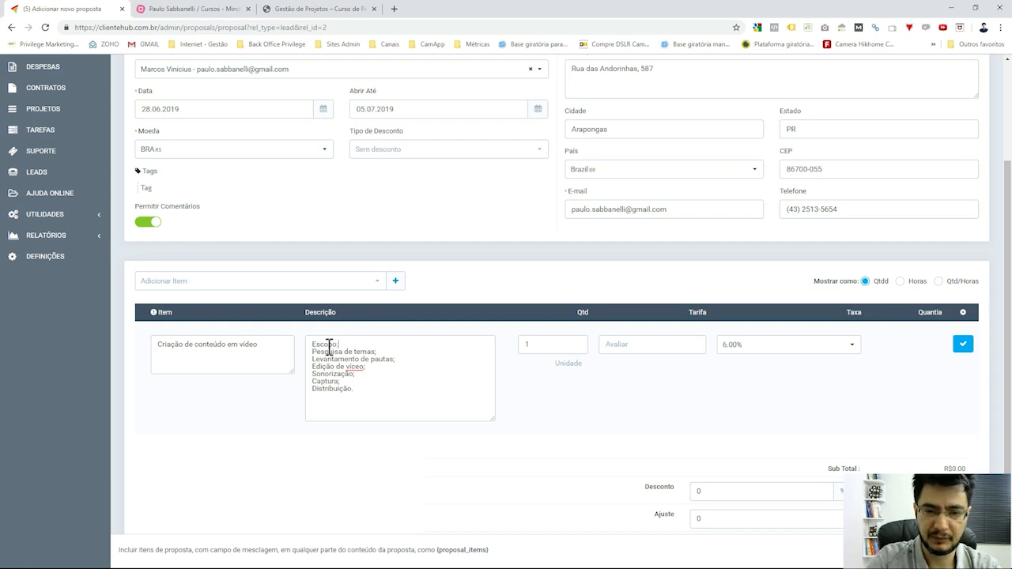
Set the rate to 2800 with 6.00% tax and add the video item to the proposal.
{"action": "left_click", "coordinate": [665, 345]}
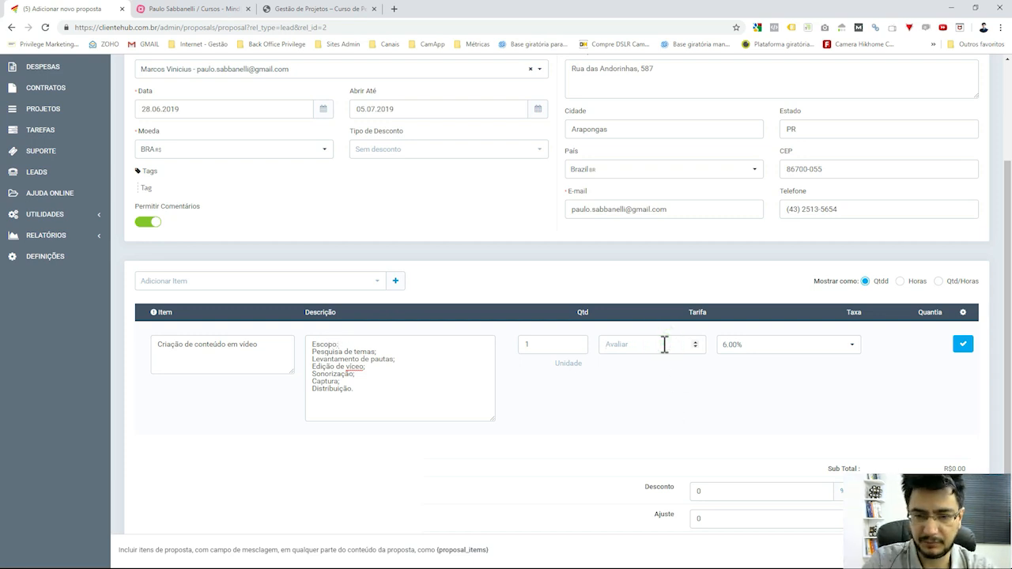
{"action": "type", "text": "2800"}
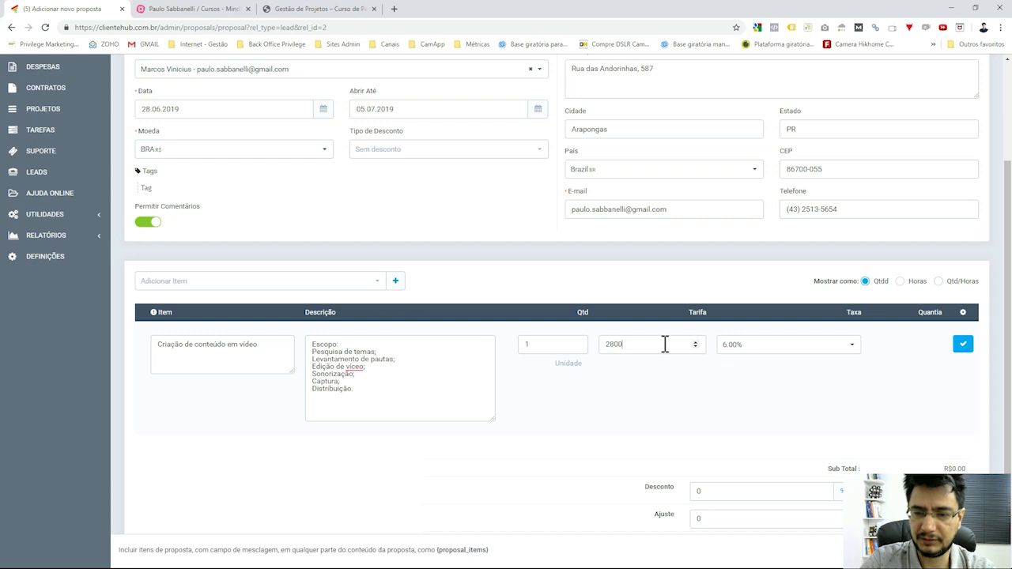
{"action": "left_click", "coordinate": [800, 381]}
{"action": "left_click", "coordinate": [814, 346]}
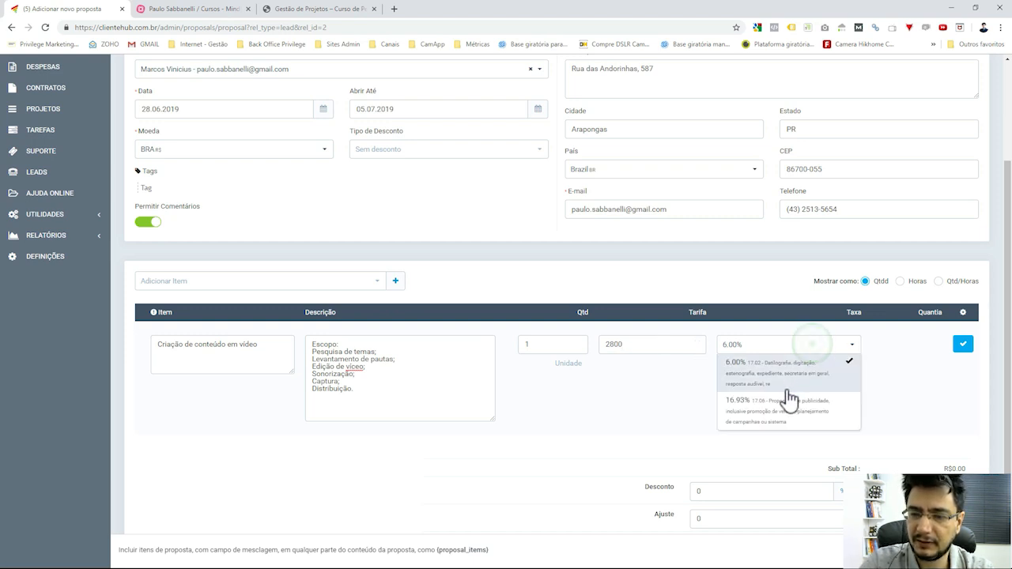
{"action": "left_click", "coordinate": [794, 380]}
{"action": "left_click", "coordinate": [793, 380]}
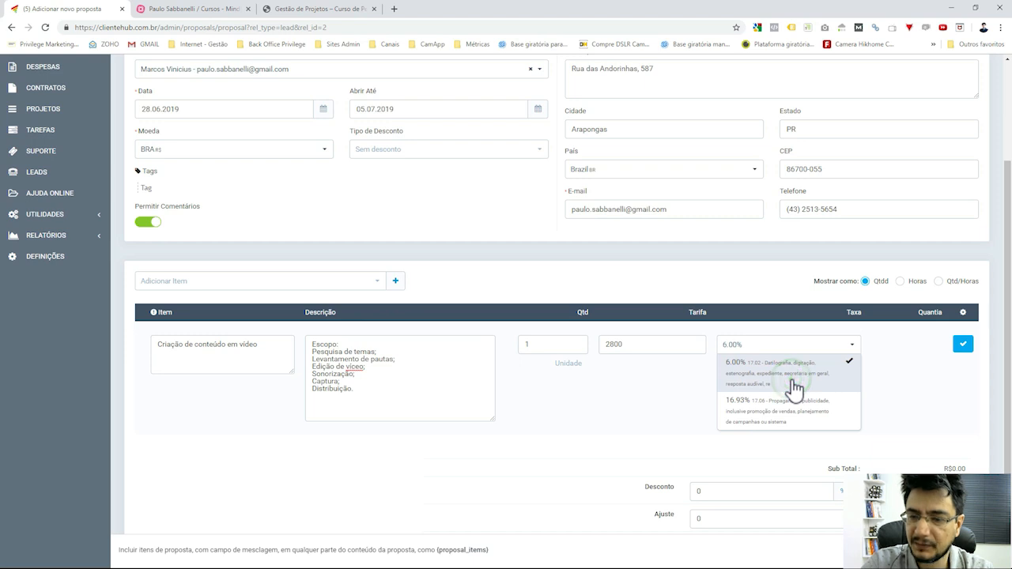
{"action": "left_click", "coordinate": [954, 373]}
{"action": "left_click", "coordinate": [962, 346]}
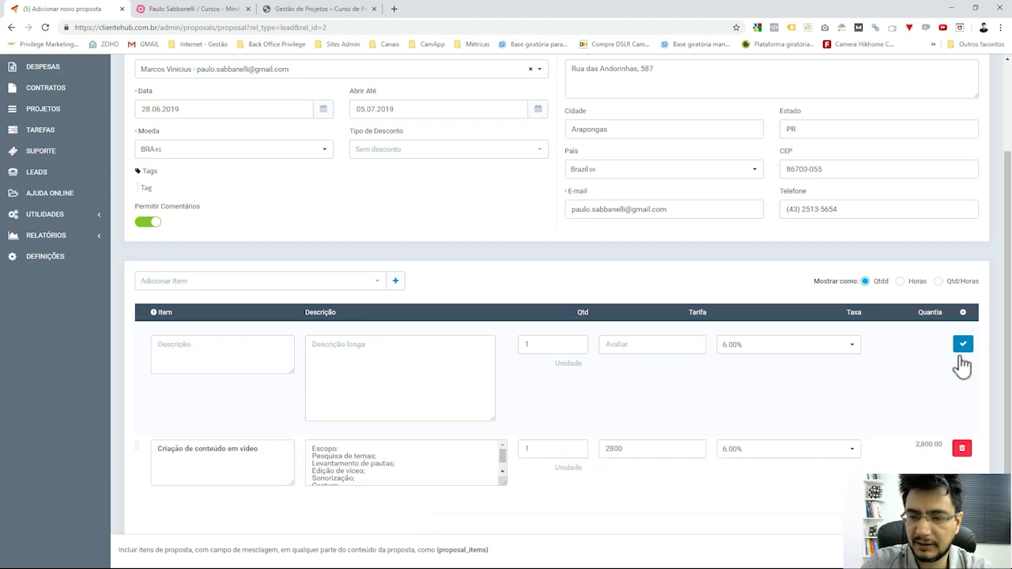
{"action": "scroll", "coordinate": [935, 357], "scroll_direction": "down", "scroll_amount": 2}
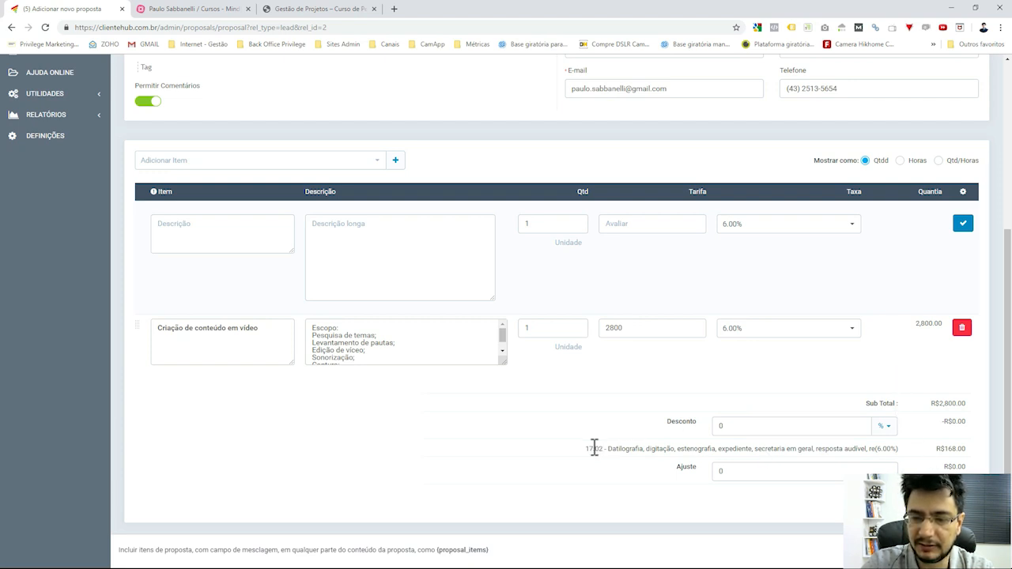
{"action": "left_click_drag", "start_coordinate": [594, 447], "coordinate": [904, 450]}
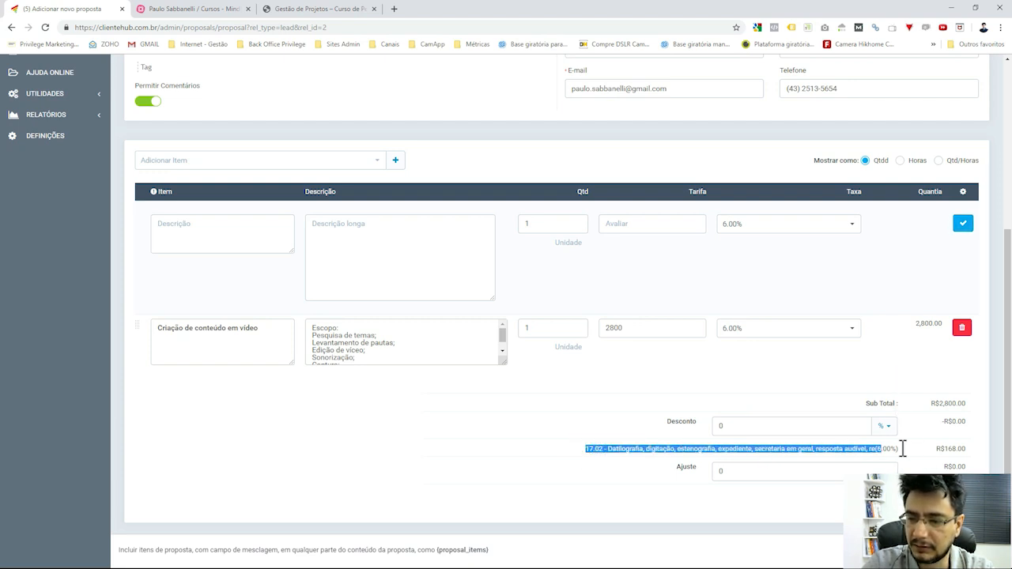
{"action": "left_click", "coordinate": [965, 449]}
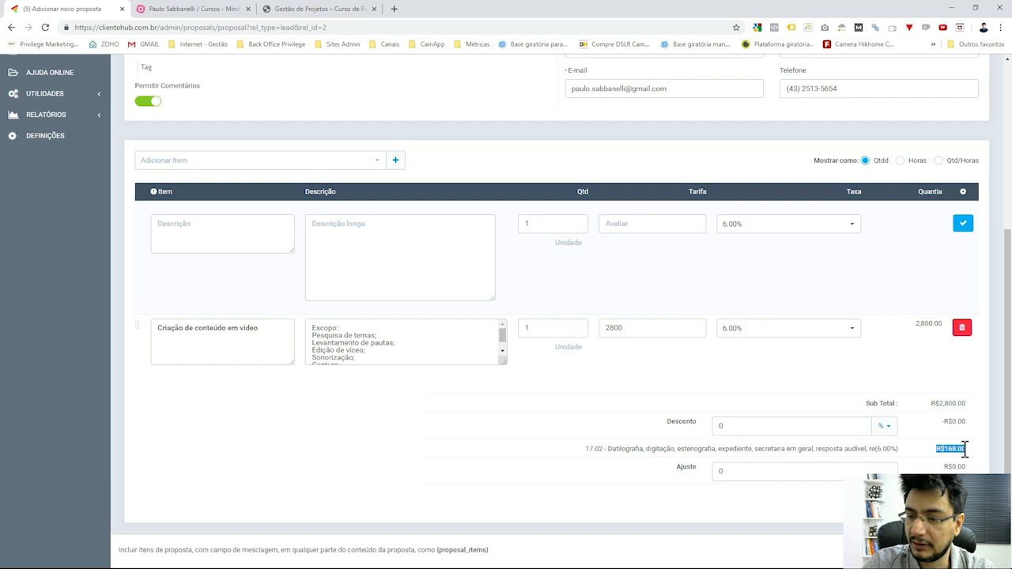
{"action": "left_click_drag", "start_coordinate": [935, 405], "coordinate": [954, 404]}
{"action": "left_click", "coordinate": [956, 403]}
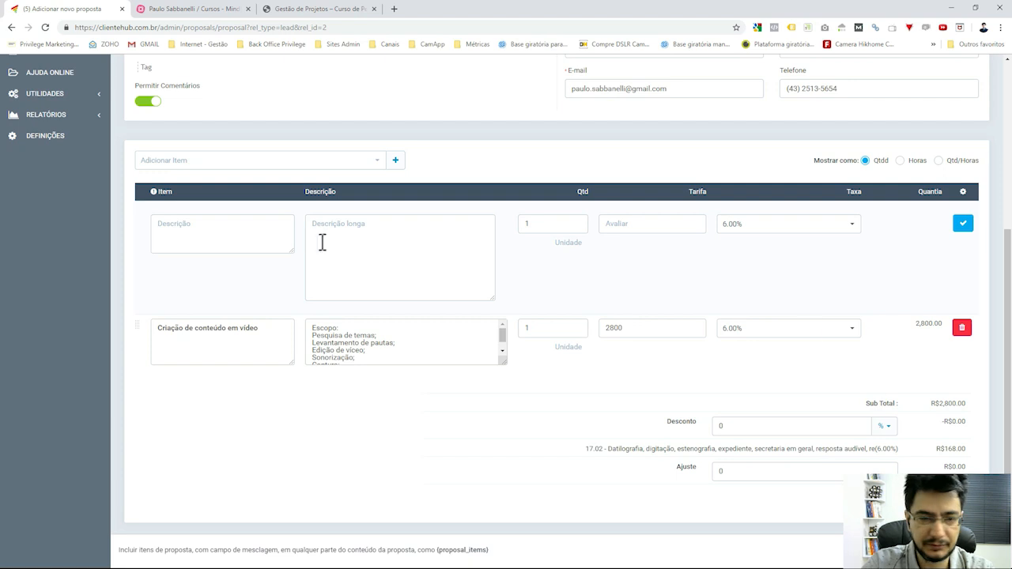
{"action": "left_click", "coordinate": [246, 238]}
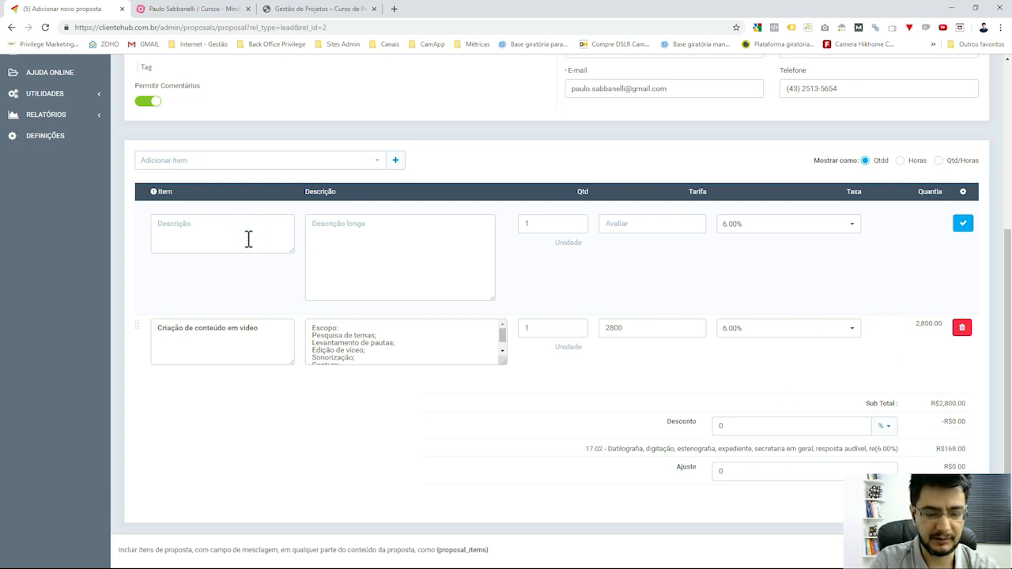
Fill the second item: 'Adaptação para mídias sociais', 'Criativos para Facebook e Instagram.', quantity 4 at 120.
{"action": "type", "text": "A"}
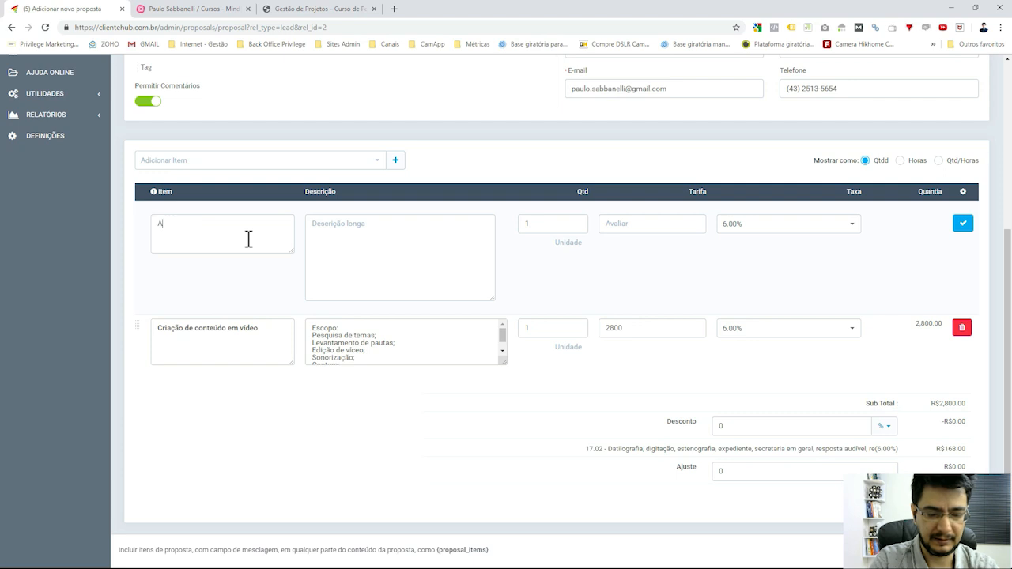
{"action": "type", "text": "daptação para"}
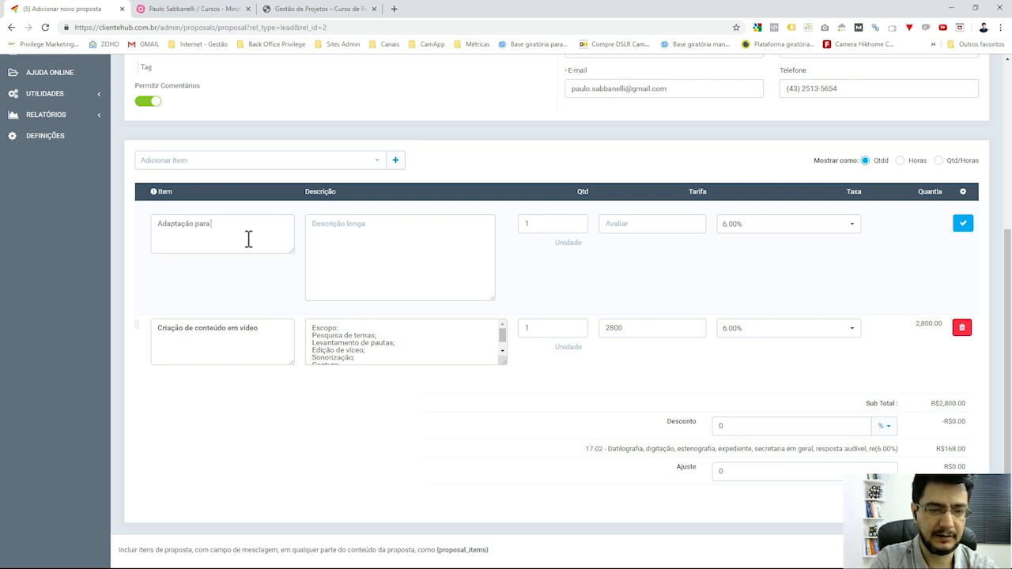
{"action": "type", "text": " mídias so"}
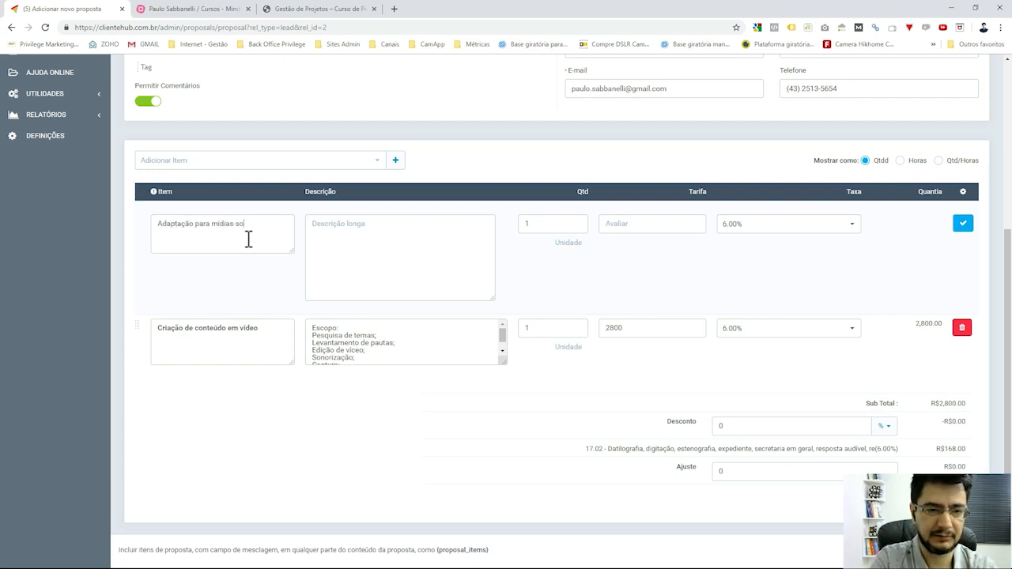
{"action": "type", "text": "ciais"}
{"action": "left_click", "coordinate": [414, 250]}
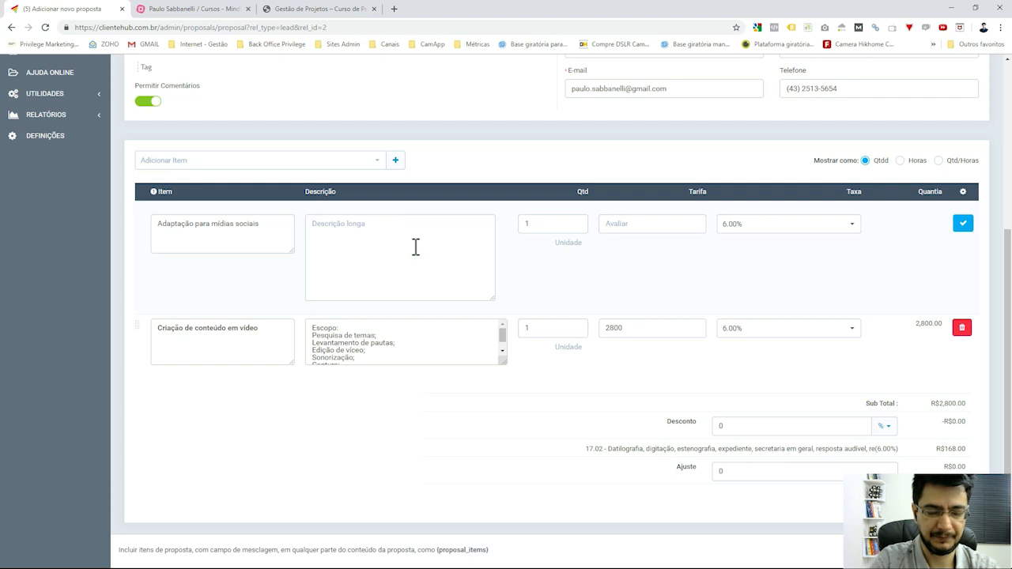
{"action": "type", "text": "Criativos para "}
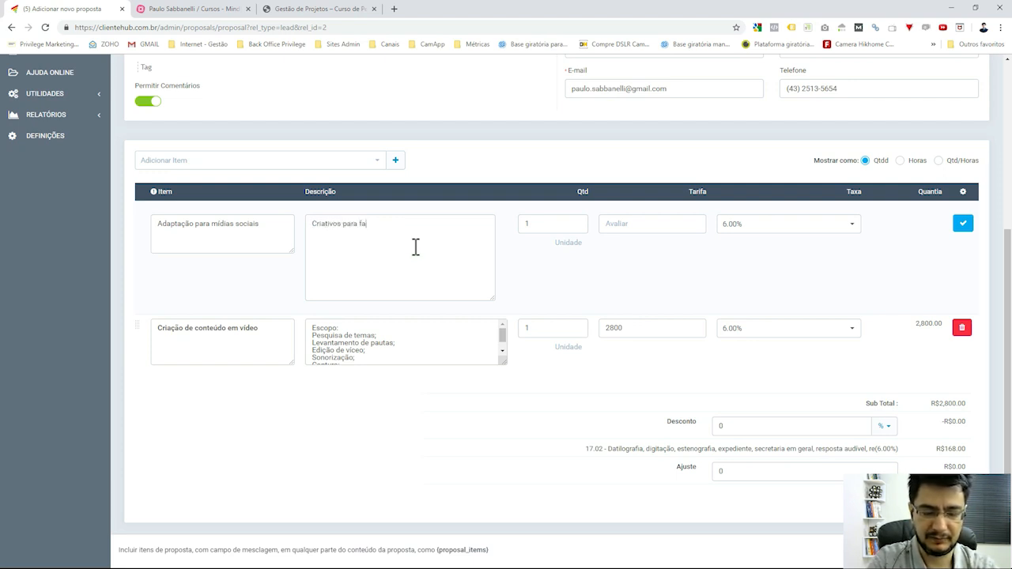
{"action": "type", "text": "Facebook"}
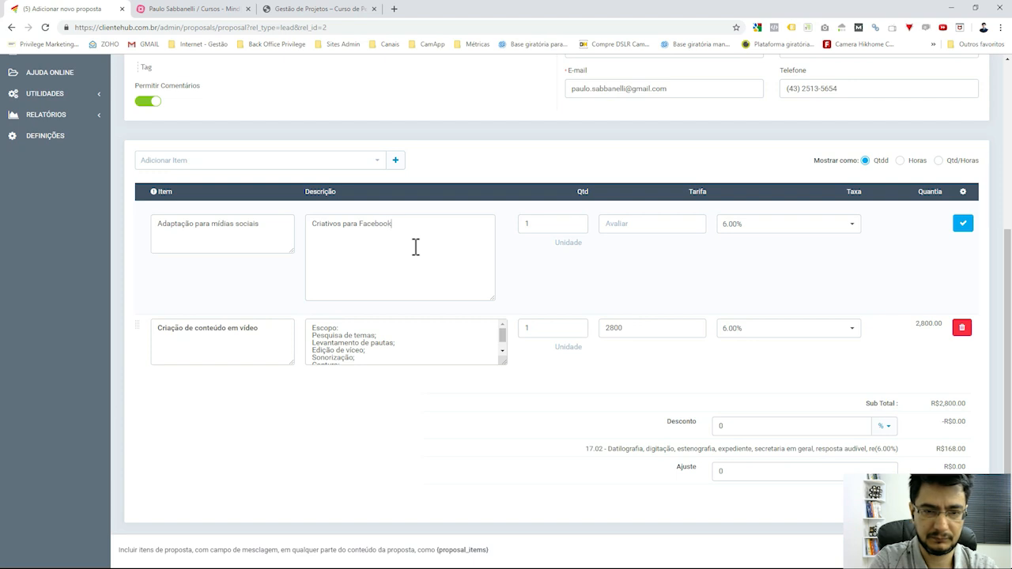
{"action": "type", "text": " e Instagram "}
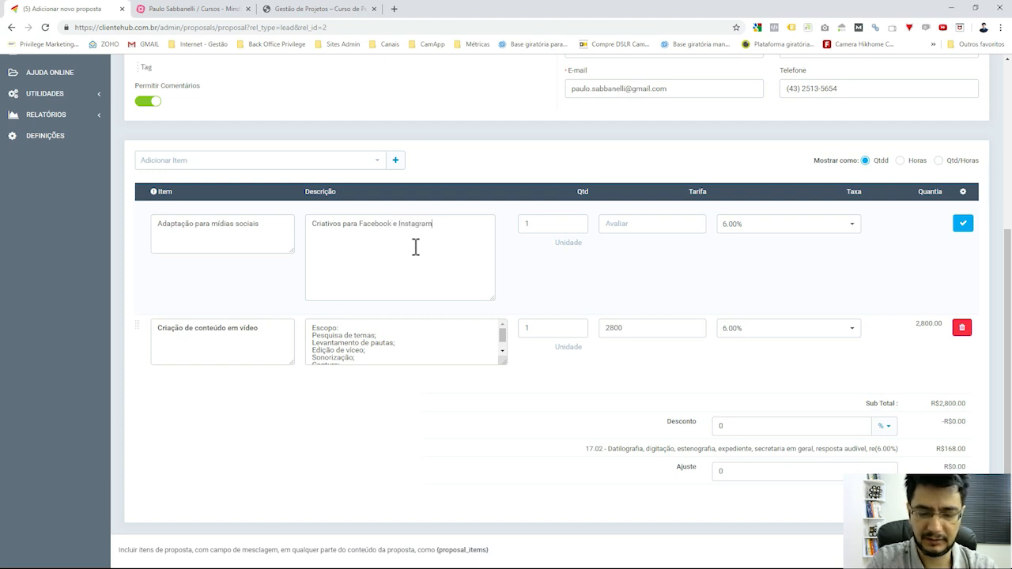
{"action": "type", "text": "."}
{"action": "double_click", "coordinate": [576, 224]}
{"action": "type", "text": "4"}
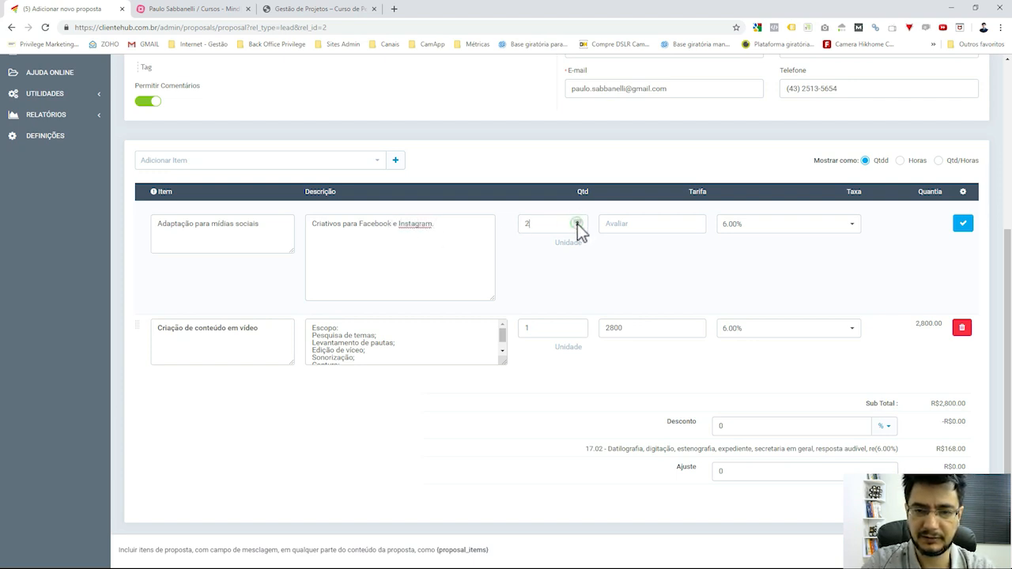
{"action": "left_click", "coordinate": [645, 224]}
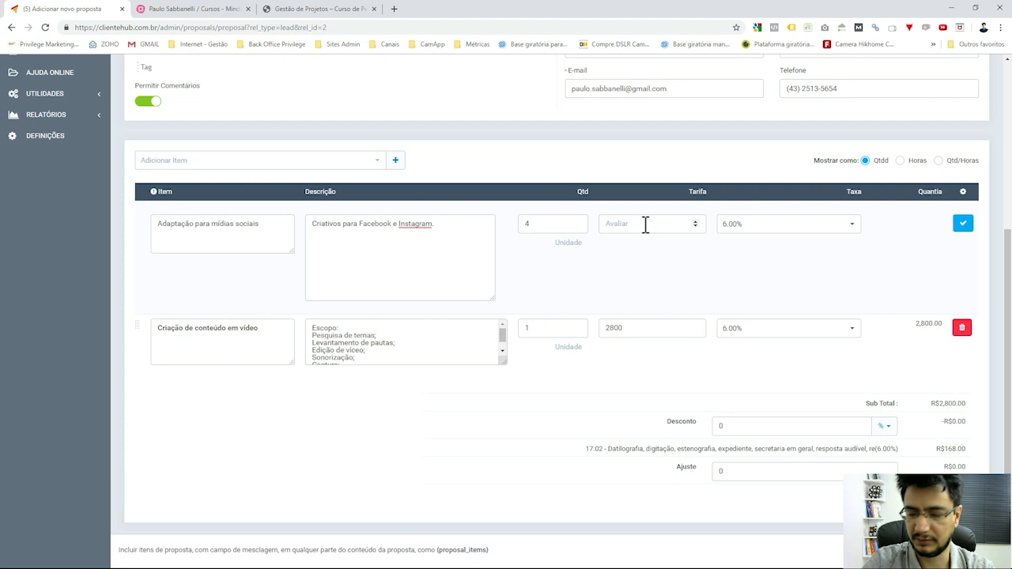
{"action": "type", "text": "120"}
{"action": "left_click", "coordinate": [709, 269]}
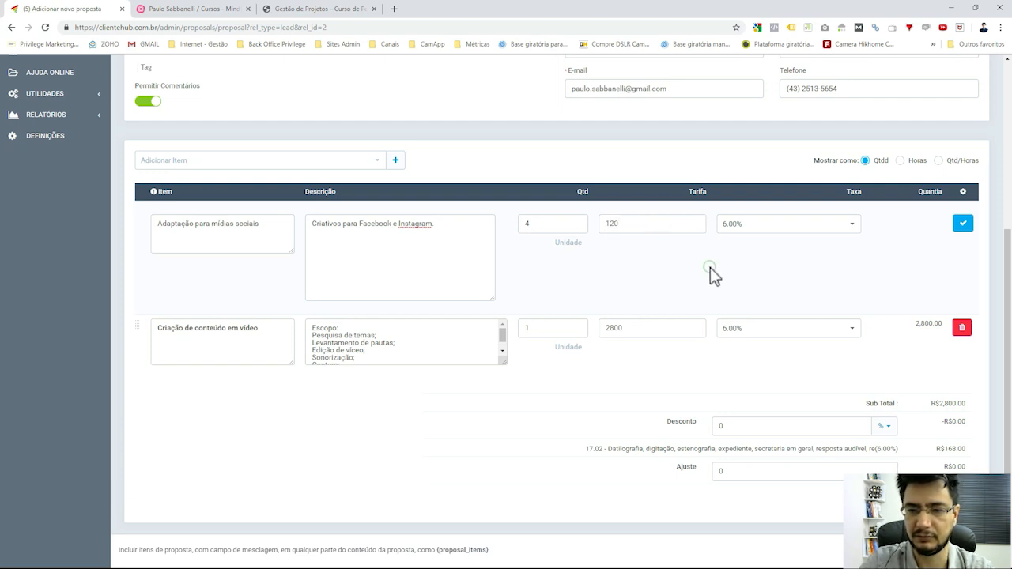
{"action": "left_click", "coordinate": [963, 224]}
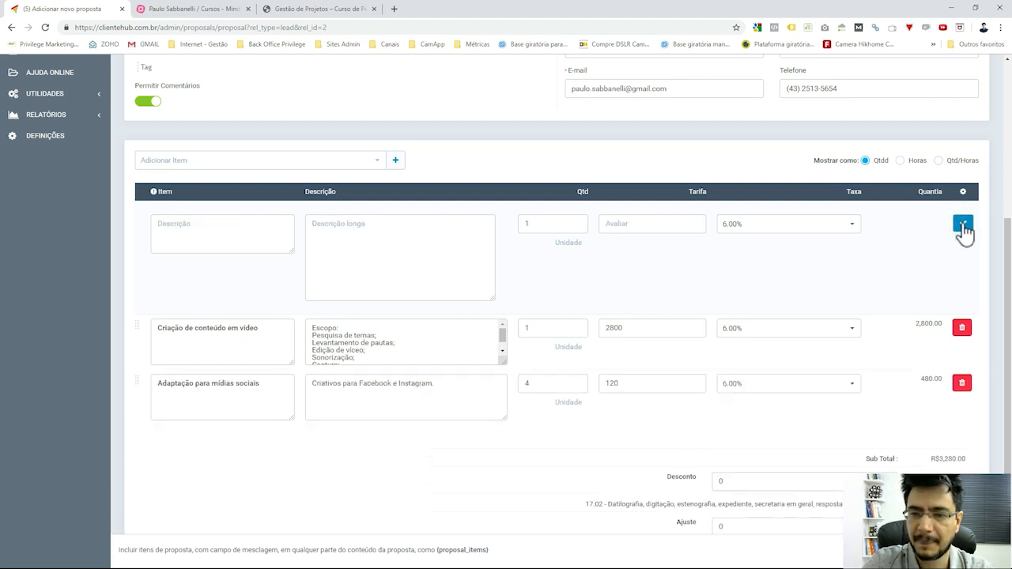
{"action": "double_click", "coordinate": [930, 379]}
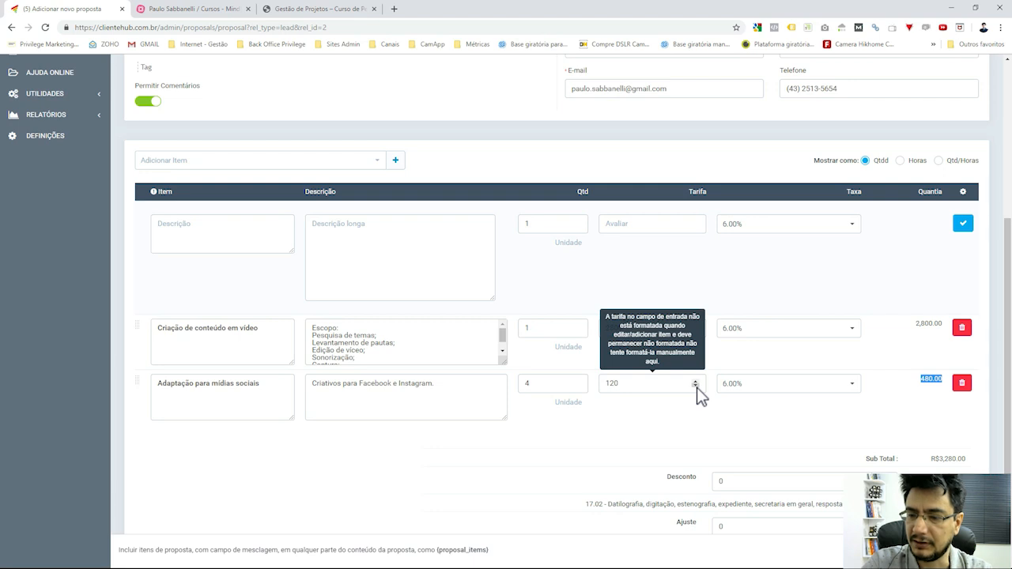
{"action": "scroll", "coordinate": [697, 388], "scroll_direction": "down", "scroll_amount": 1}
{"action": "left_click", "coordinate": [956, 451]}
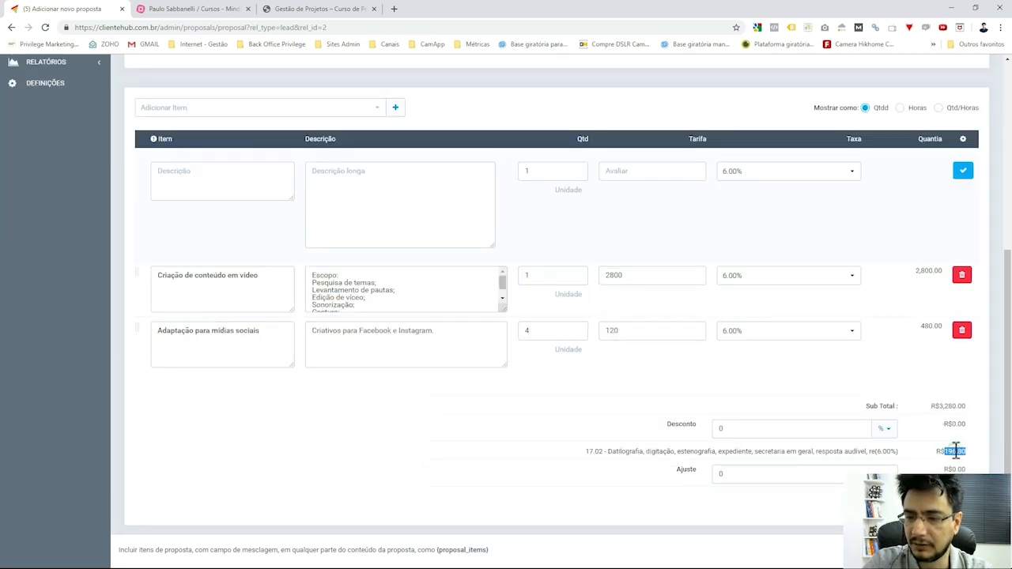
{"action": "scroll", "coordinate": [956, 451], "scroll_direction": "up", "scroll_amount": 2}
{"action": "scroll", "coordinate": [956, 451], "scroll_direction": "down", "scroll_amount": 2}
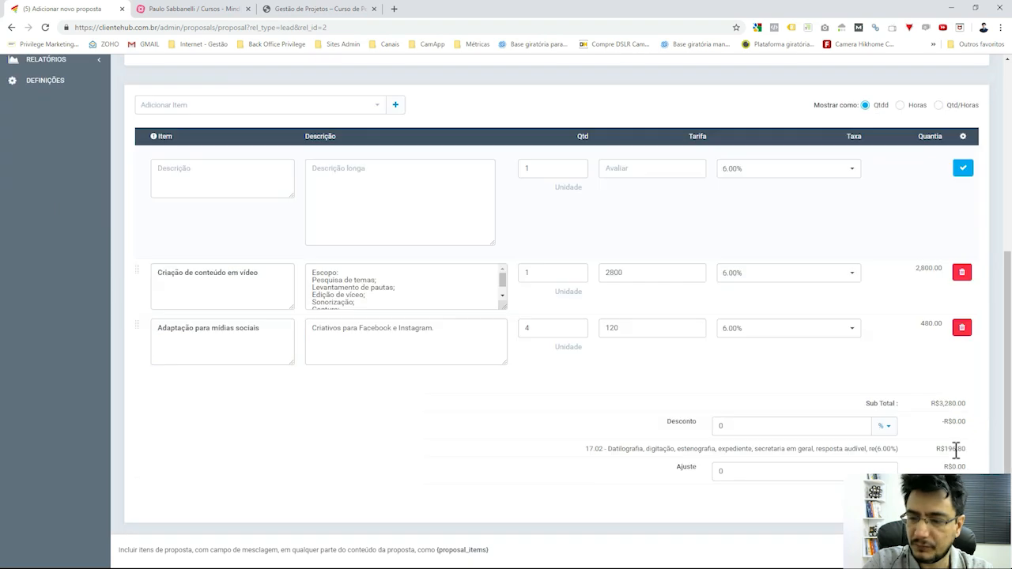
{"action": "scroll", "coordinate": [956, 451], "scroll_direction": "up", "scroll_amount": 3}
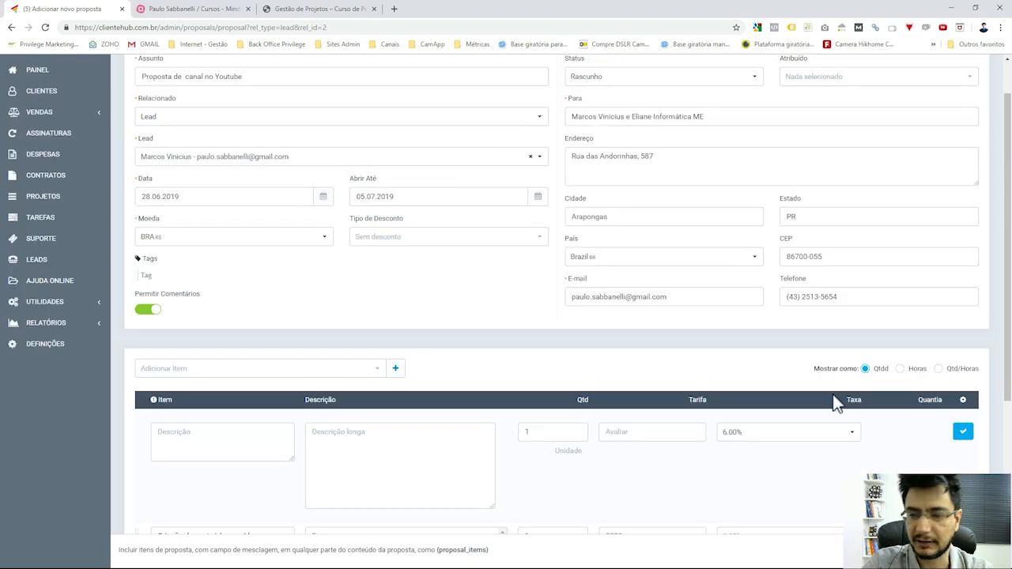
{"action": "scroll", "coordinate": [836, 401], "scroll_direction": "up", "scroll_amount": 1}
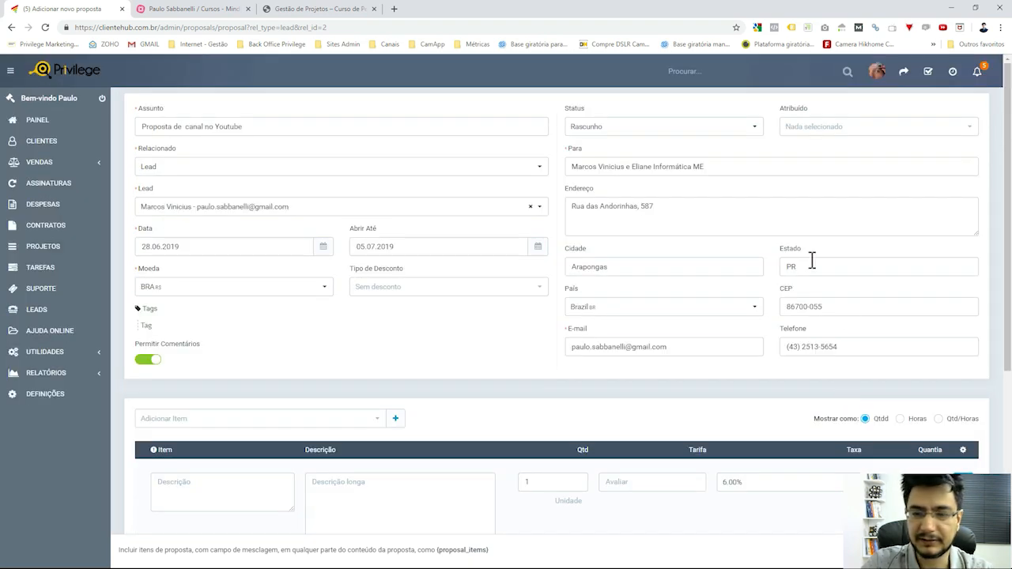
{"action": "scroll", "coordinate": [813, 261], "scroll_direction": "down", "scroll_amount": 4}
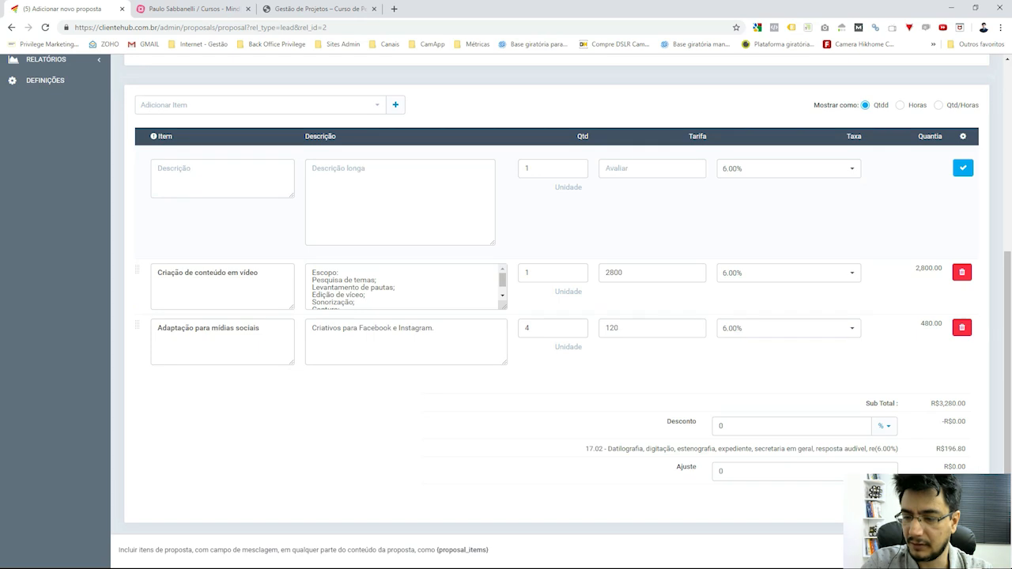
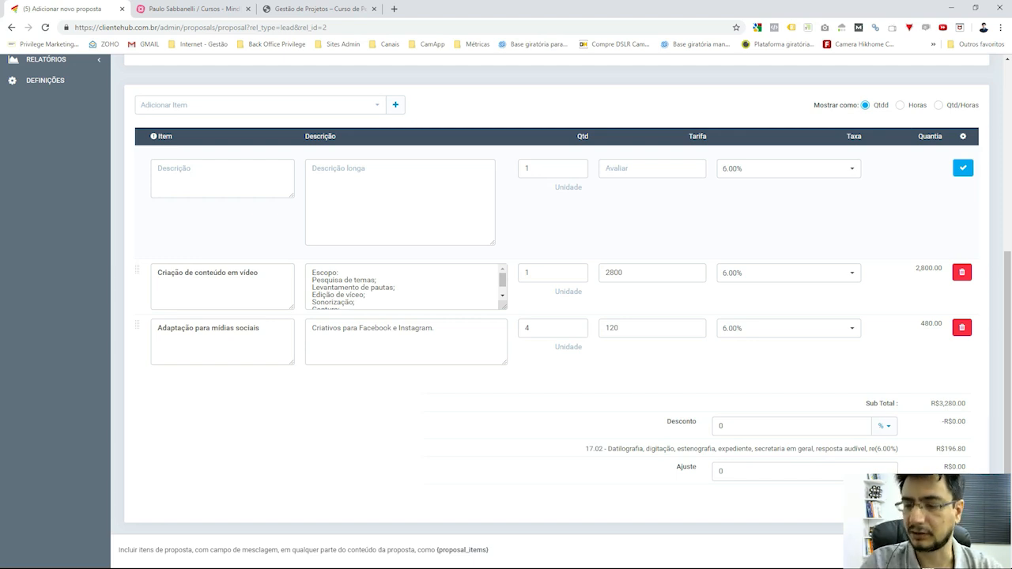
Save the draft proposal 'Proposta de canal no Youtube' totalling R$3,476.80.
{"action": "scroll", "coordinate": [864, 372], "scroll_direction": "up", "scroll_amount": 3}
{"action": "scroll", "coordinate": [878, 404], "scroll_direction": "down", "scroll_amount": 3}
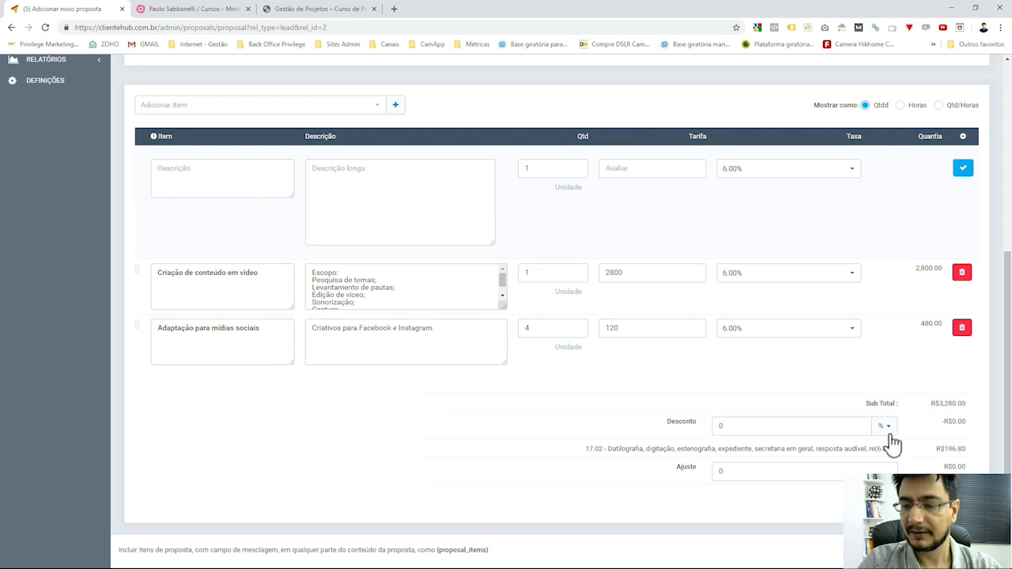
{"action": "left_click", "coordinate": [961, 551]}
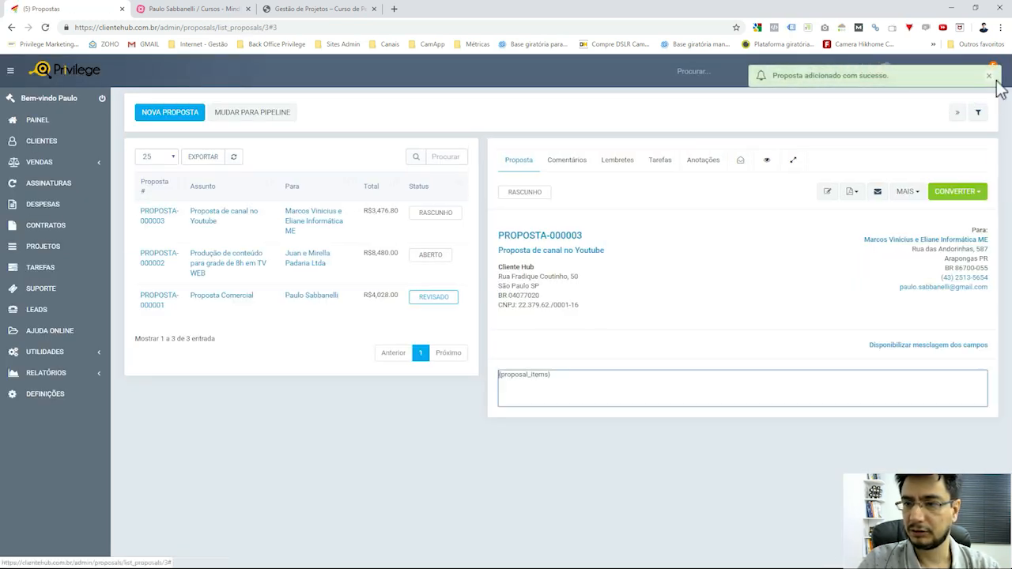
Dismiss the save notice and look through PROPOSTA-000003's empty Comentários, then its Lembretes section.
{"action": "left_click", "coordinate": [990, 76]}
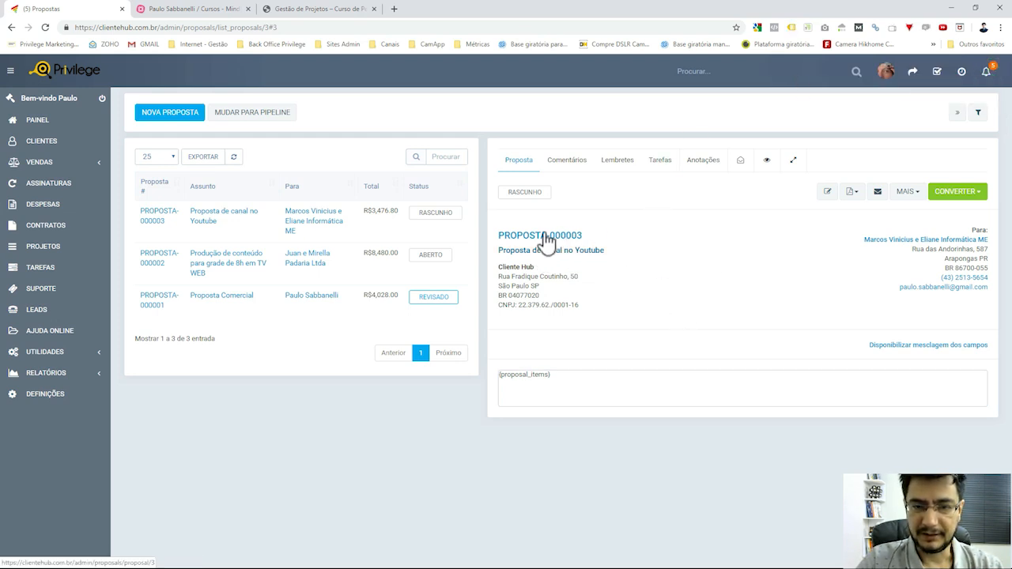
{"action": "left_click", "coordinate": [559, 168]}
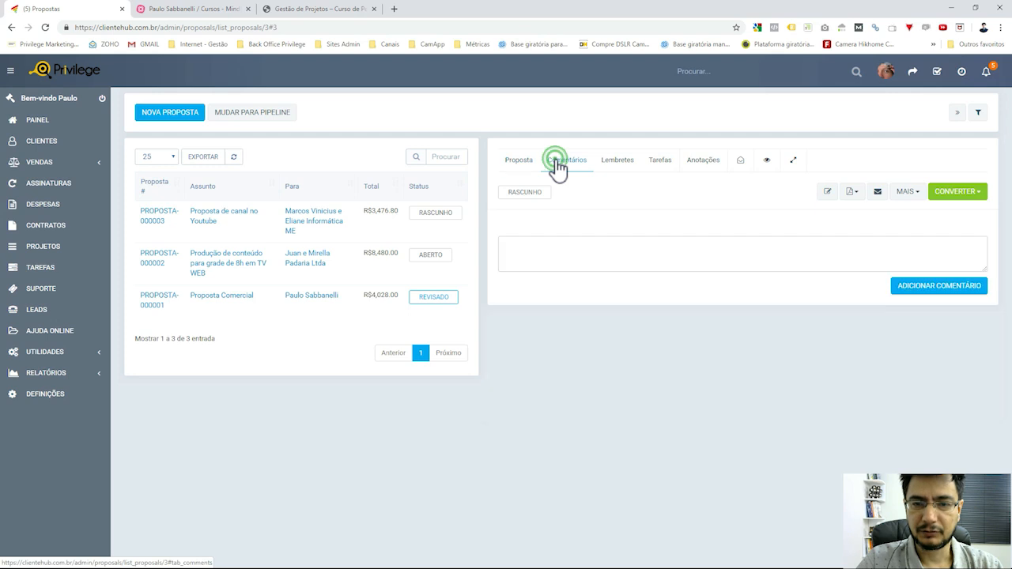
{"action": "left_click", "coordinate": [586, 257]}
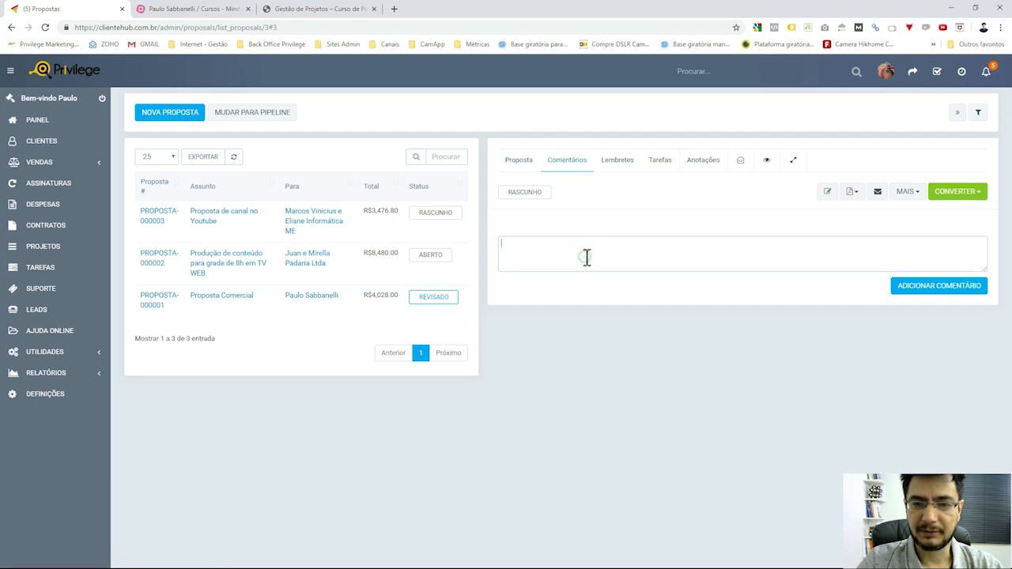
{"action": "left_click", "coordinate": [614, 163]}
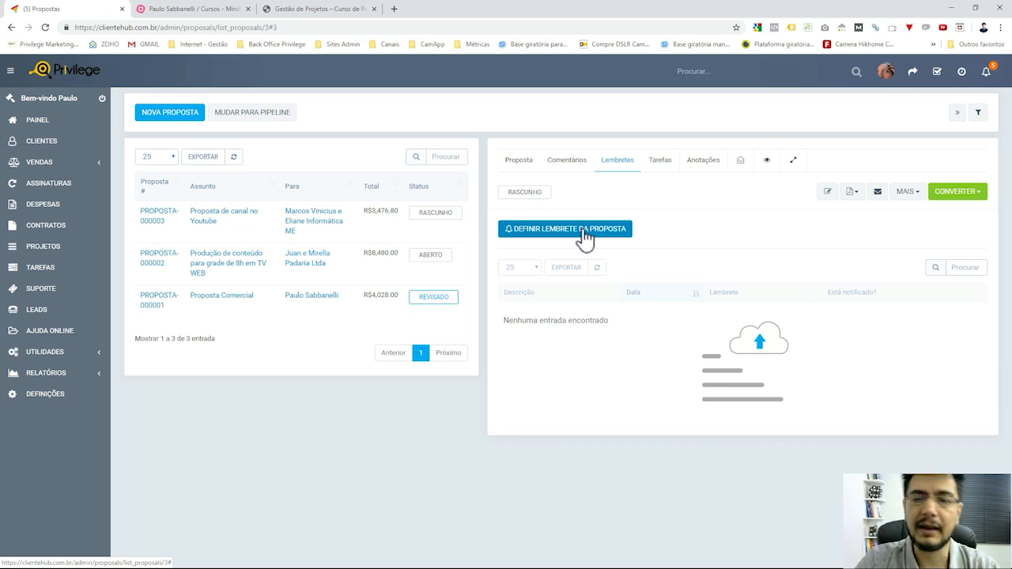
Start a proposal reminder dated 30 June 2019 at 15:00.
{"action": "left_click", "coordinate": [585, 230]}
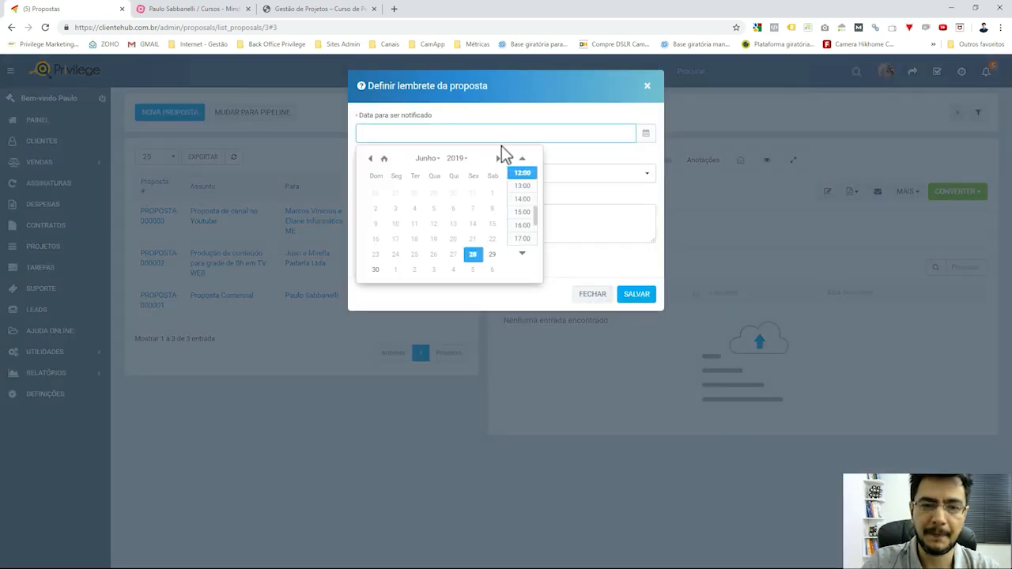
{"action": "left_click", "coordinate": [505, 140]}
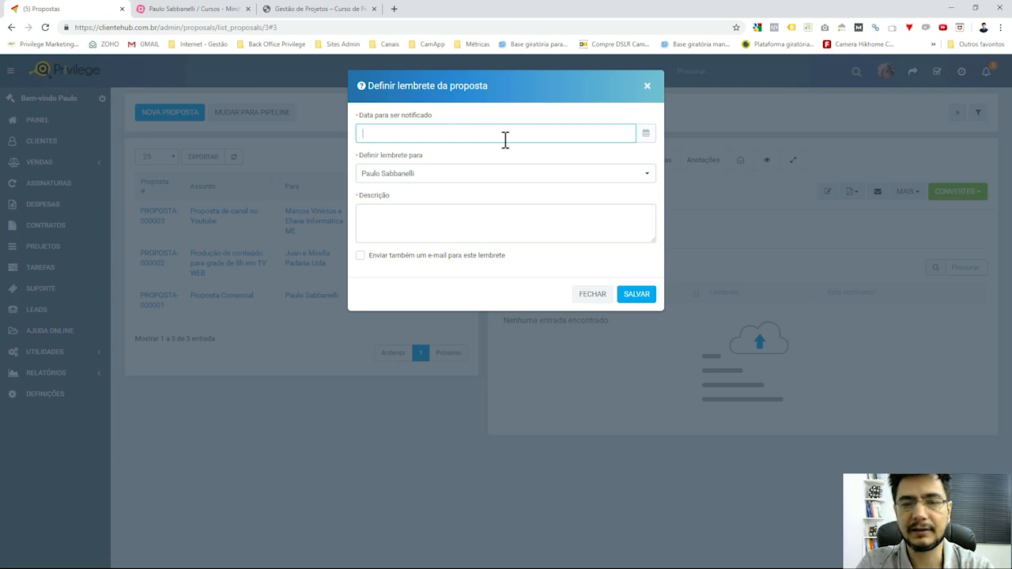
{"action": "left_click", "coordinate": [645, 134]}
{"action": "left_click", "coordinate": [644, 135]}
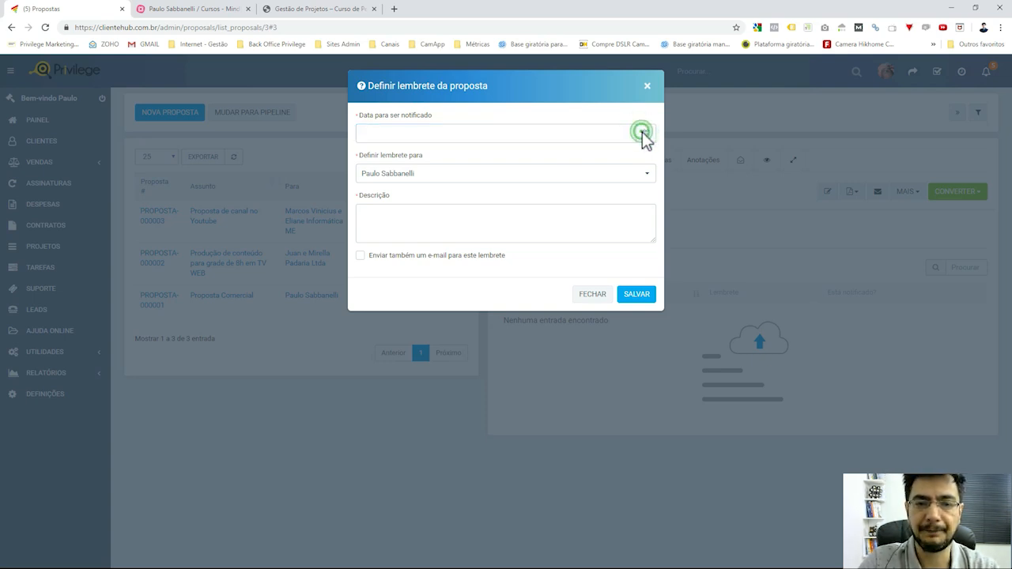
{"action": "left_click", "coordinate": [596, 134]}
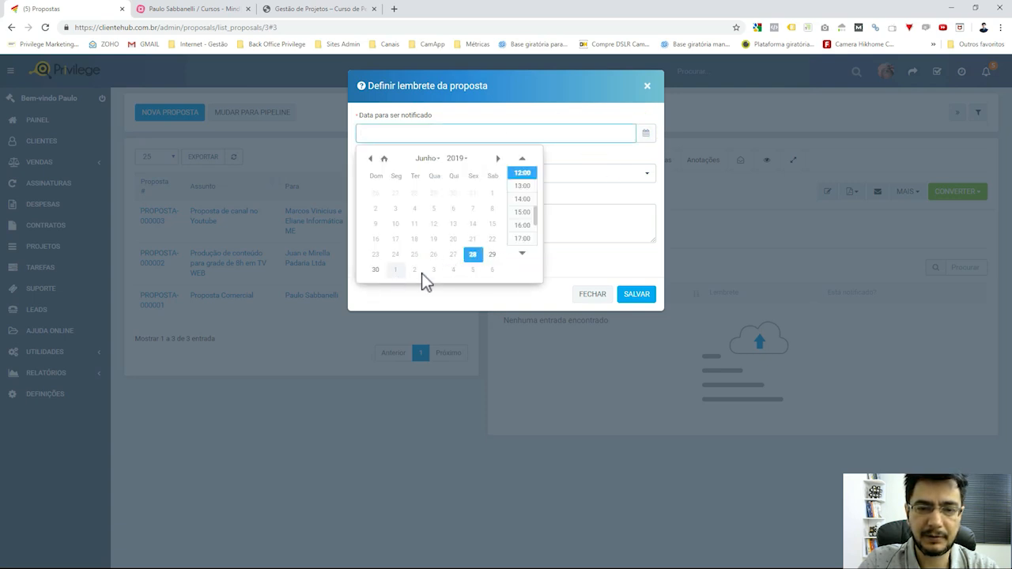
{"action": "left_click", "coordinate": [375, 269]}
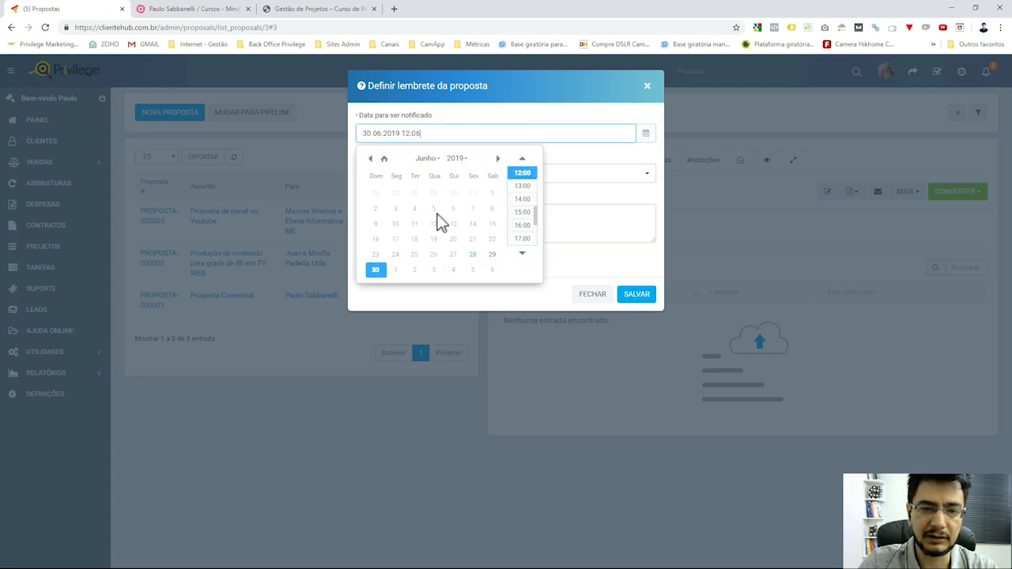
{"action": "left_click", "coordinate": [522, 219]}
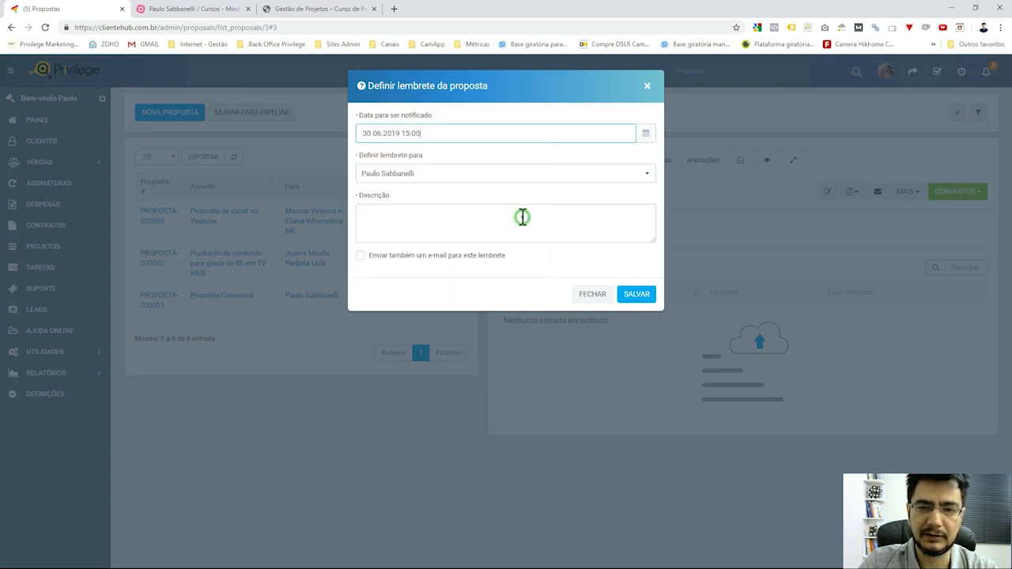
Describe the reminder as 'Retornar o contato', enable the e-mail notification, and save it.
{"action": "left_click", "coordinate": [466, 212]}
{"action": "type", "text": "reto"}
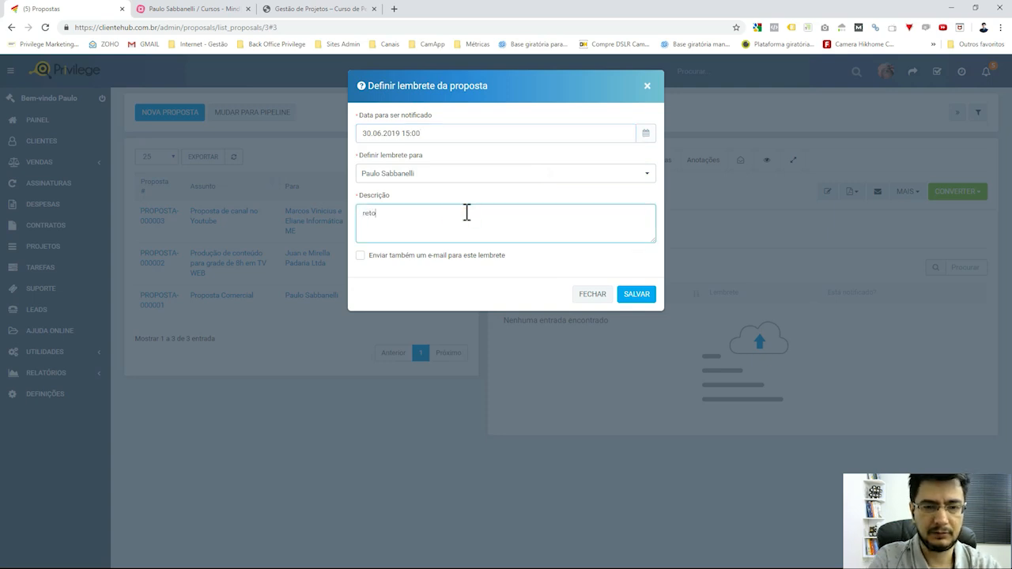
{"action": "key", "text": "ctrl+a"}
{"action": "key", "text": "BackSpace"}
{"action": "key", "text": "BackSpace"}
{"action": "key", "text": "BackSpace"}
{"action": "key", "text": "BackSpace"}
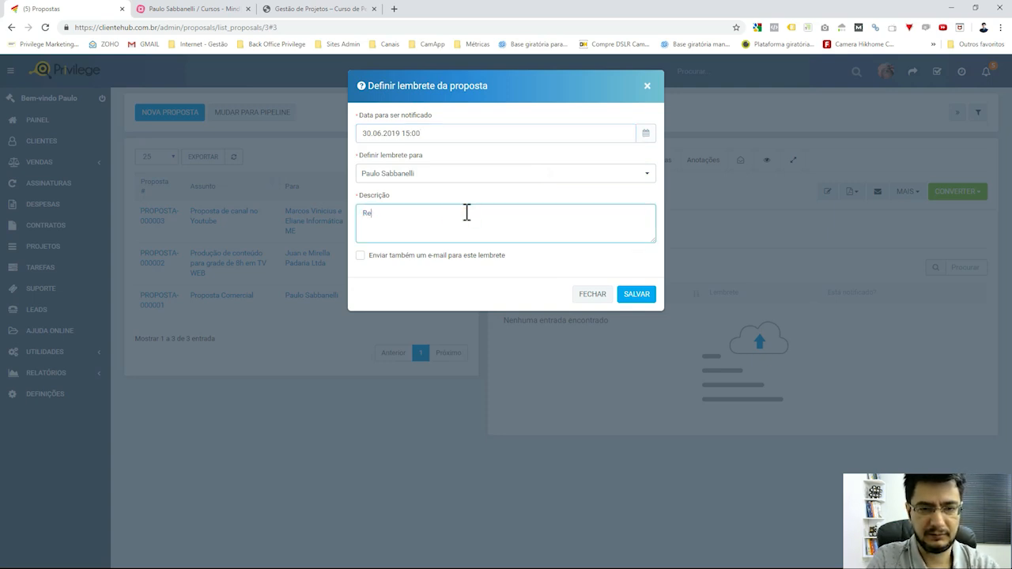
{"action": "type", "text": "Re"}
{"action": "key", "text": "BackSpace"}
{"action": "key", "text": "BackSpace"}
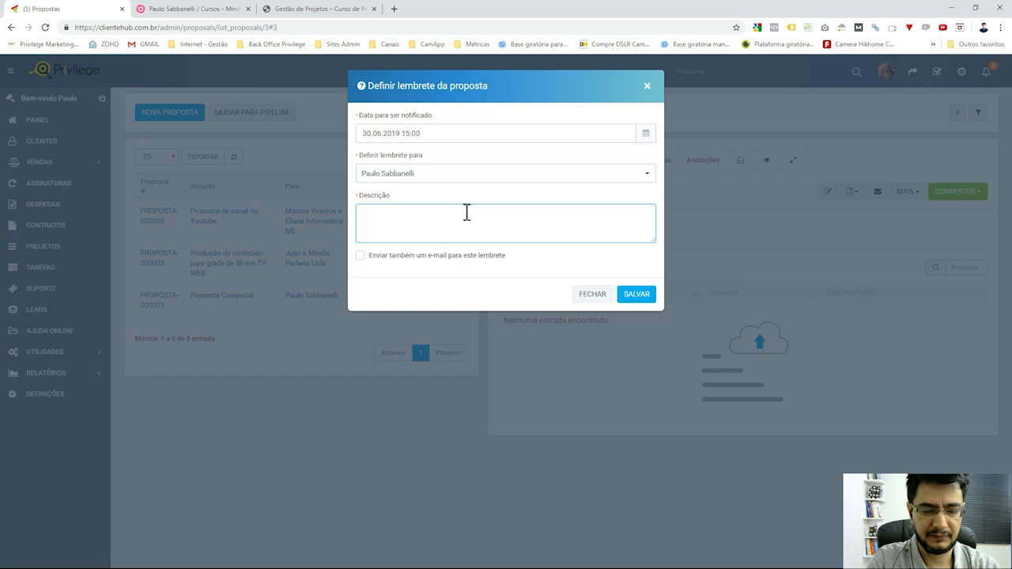
{"action": "type", "text": "Re"}
{"action": "key", "text": "BackSpace"}
{"action": "key", "text": "BackSpace"}
{"action": "type", "text": "Re"}
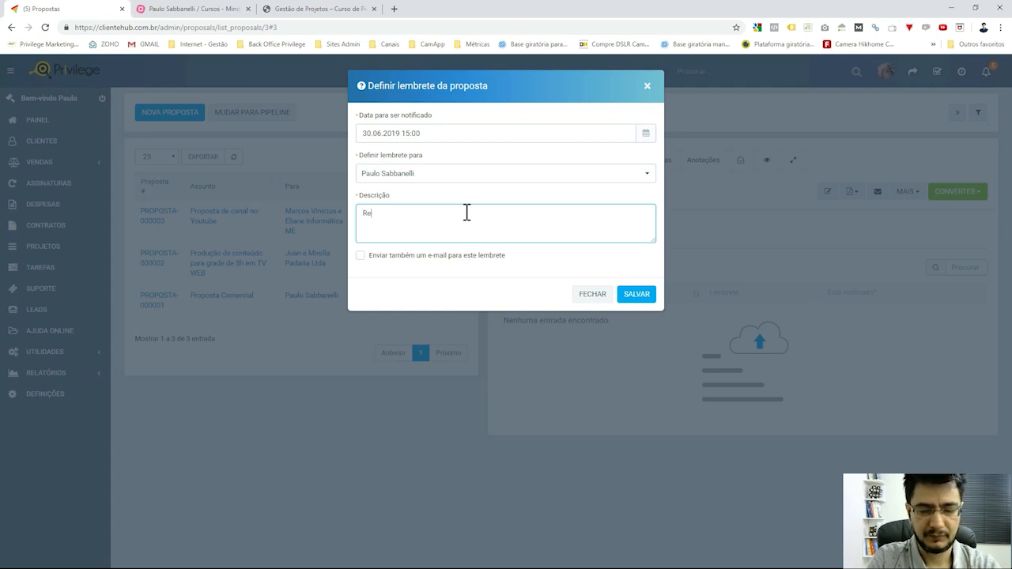
{"action": "type", "text": "tornar o contato."}
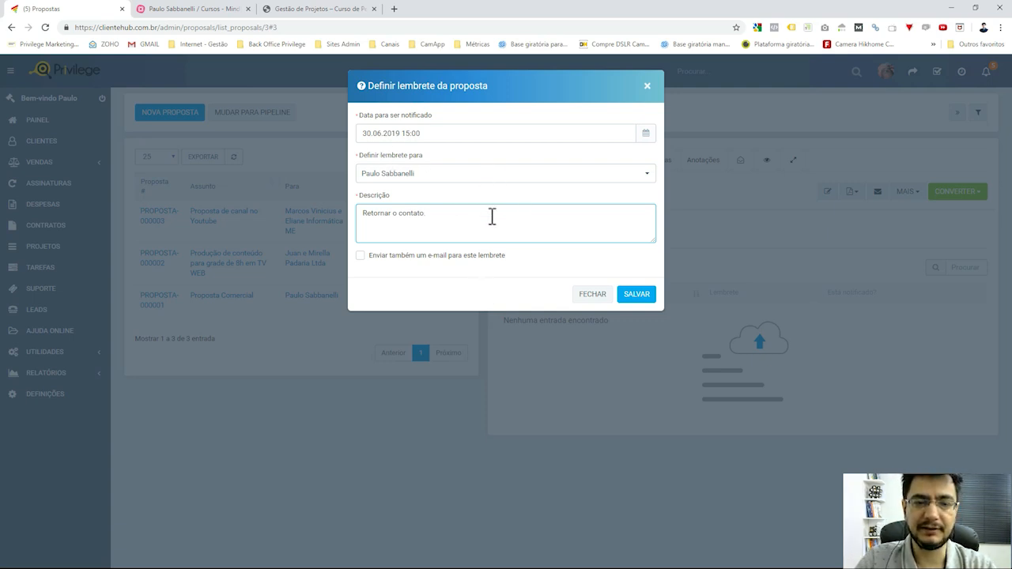
{"action": "left_click", "coordinate": [490, 215]}
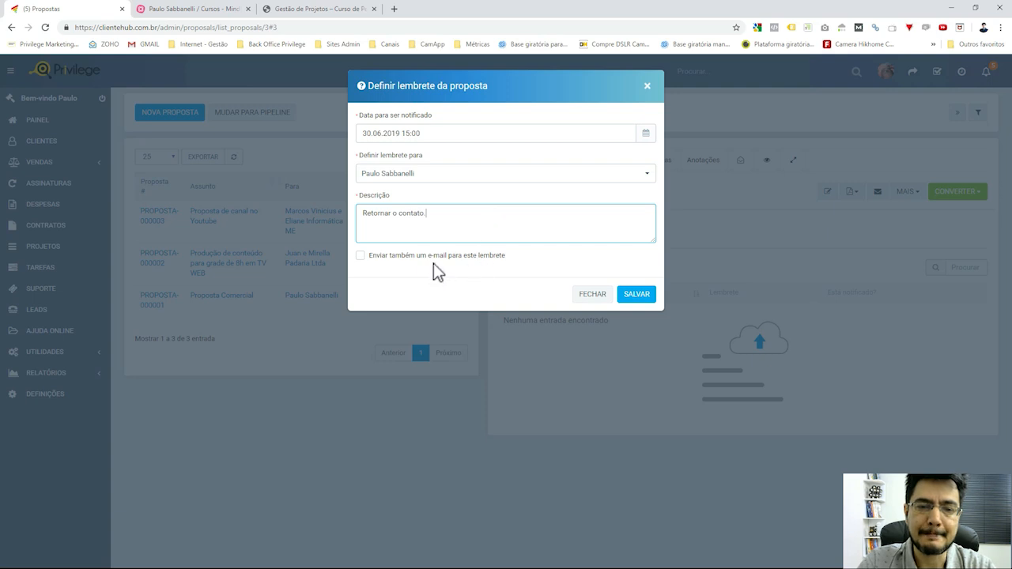
{"action": "left_click", "coordinate": [383, 261]}
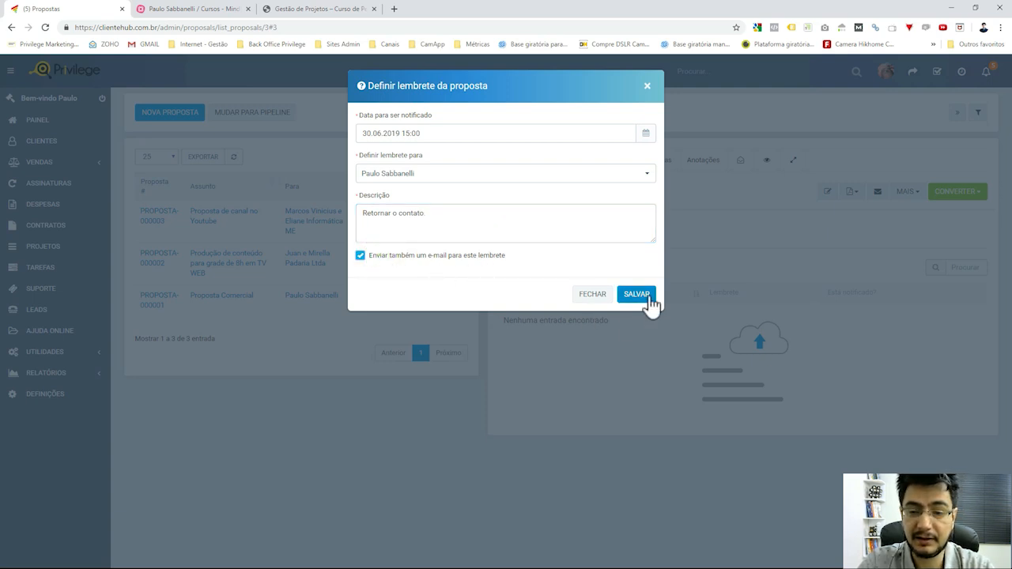
{"action": "left_click", "coordinate": [636, 297]}
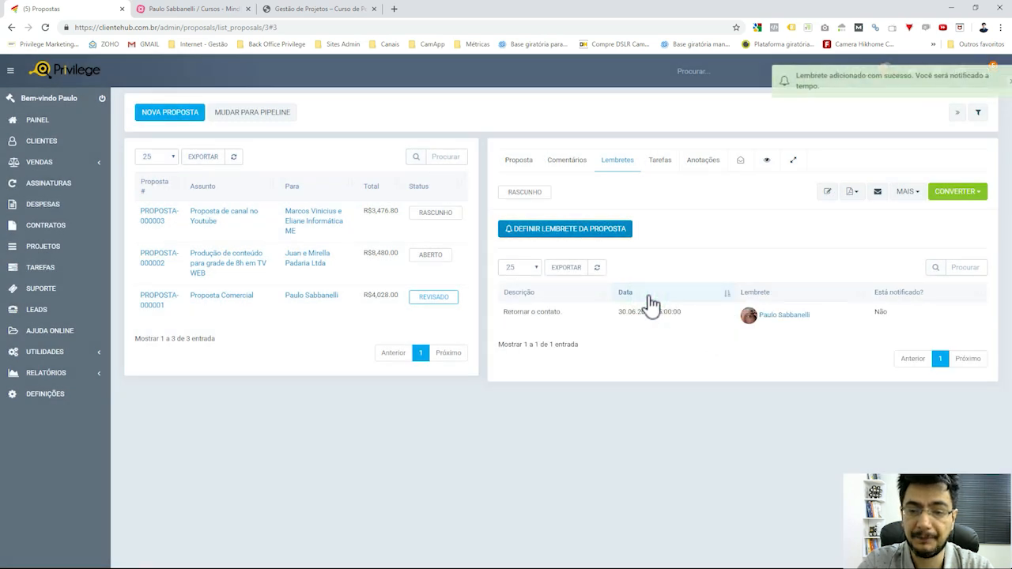
Browse the proposal's Tarefas and Notas sections.
{"action": "left_click", "coordinate": [668, 164]}
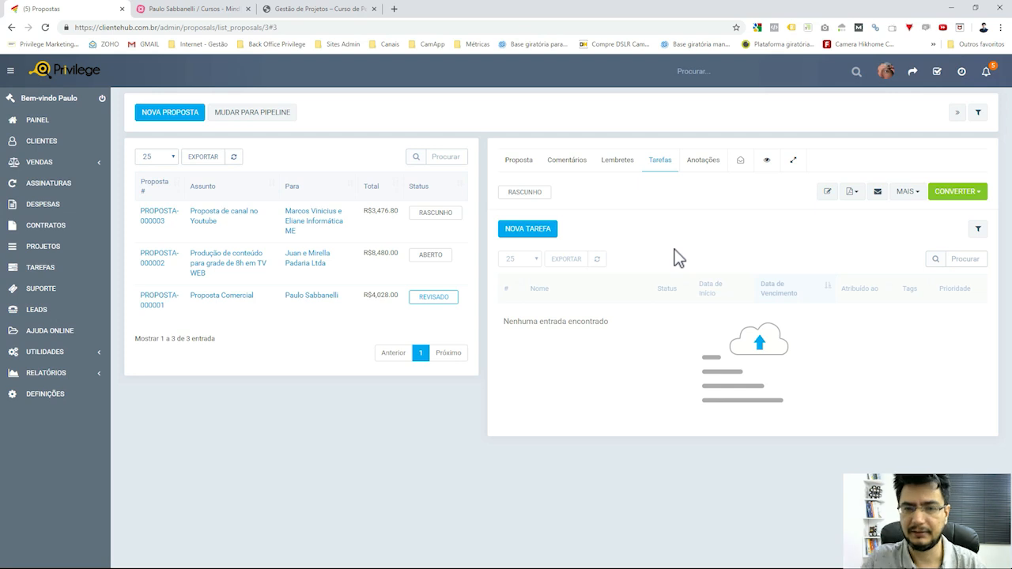
{"action": "left_click", "coordinate": [692, 197]}
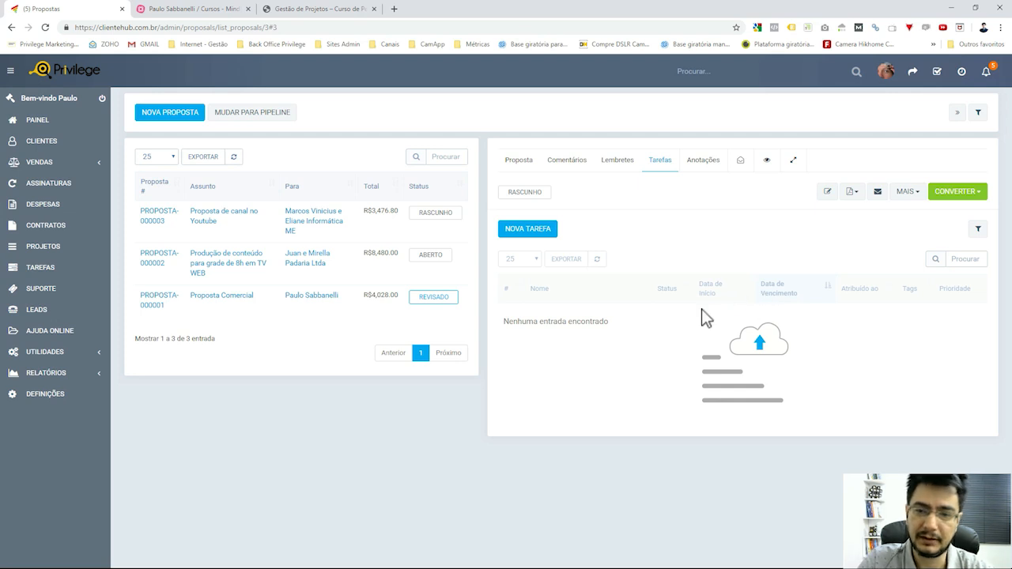
{"action": "left_click", "coordinate": [708, 160]}
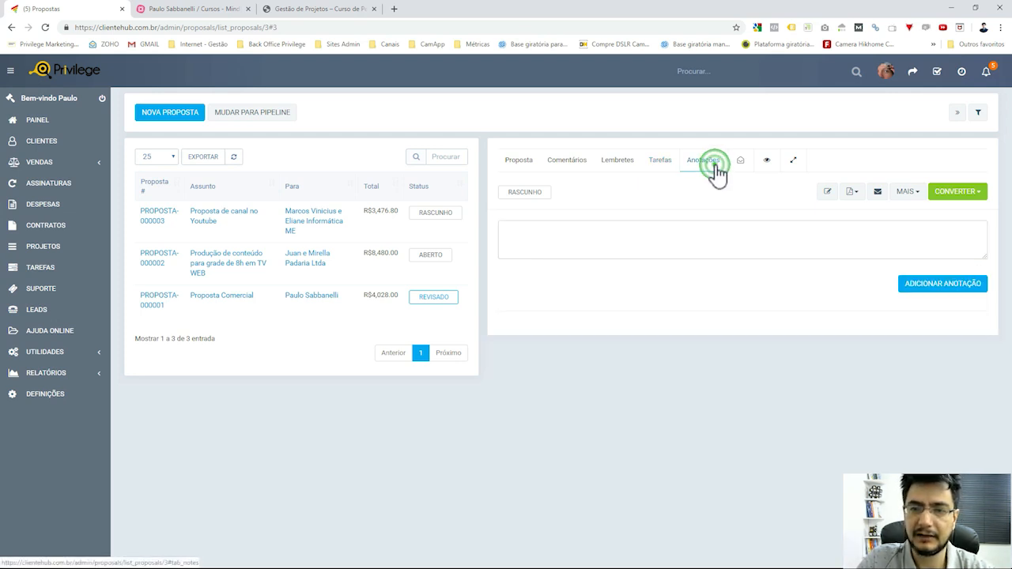
{"action": "left_click", "coordinate": [640, 249]}
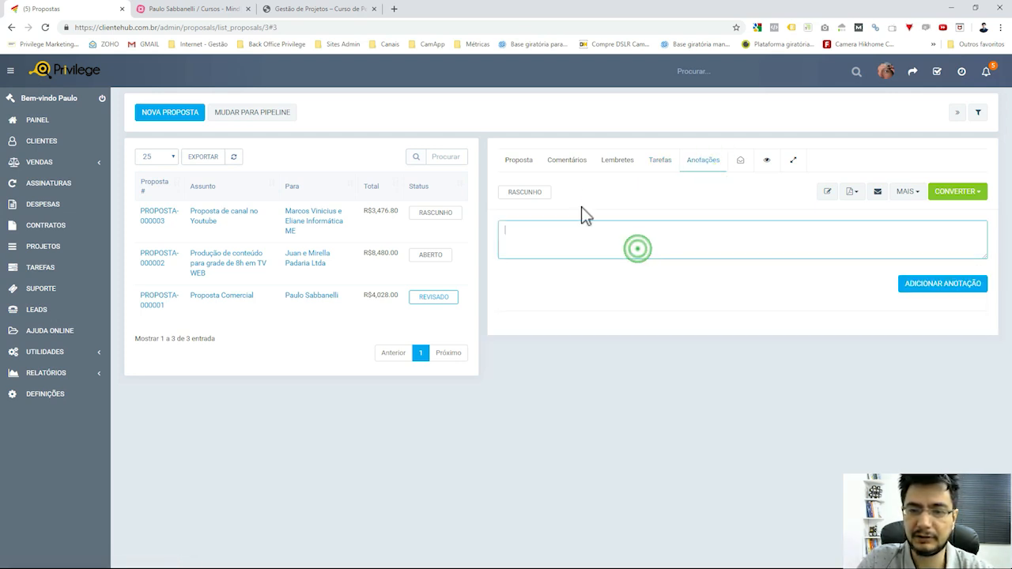
Show e-mail tracking and highlight its no-tracked-emails message.
{"action": "left_click", "coordinate": [743, 163]}
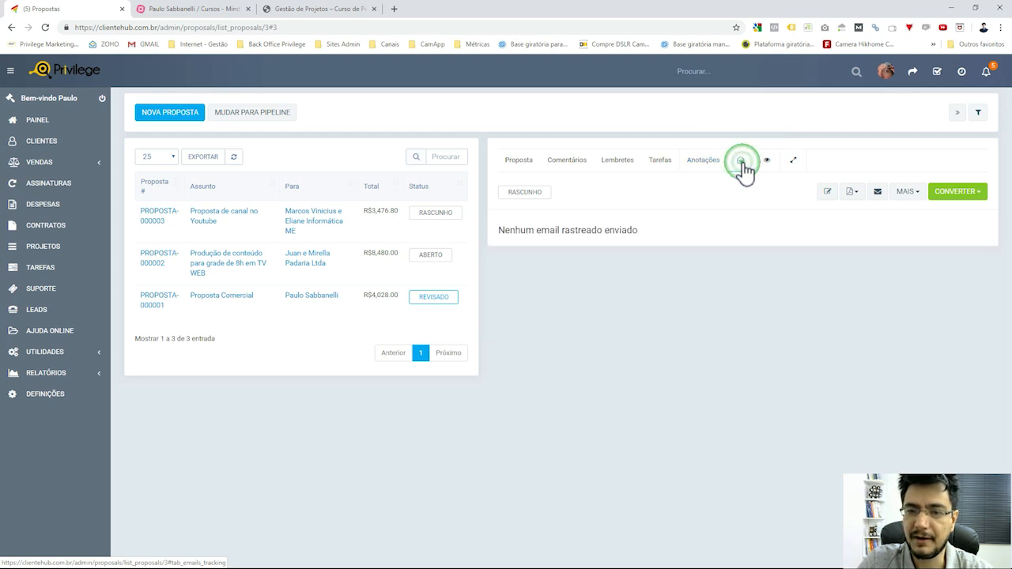
{"action": "triple_click", "coordinate": [592, 229]}
{"action": "left_click", "coordinate": [676, 308]}
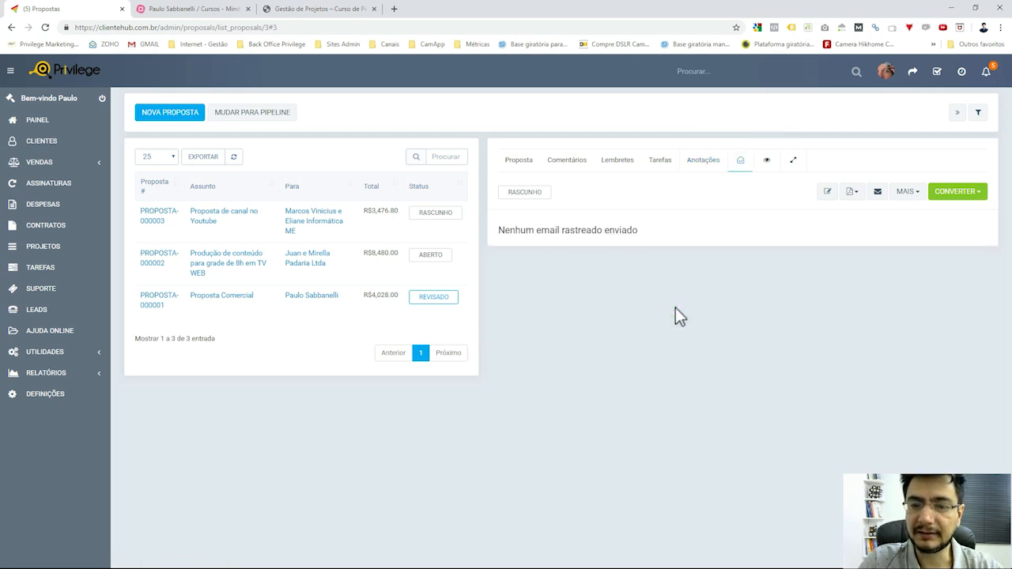
{"action": "left_click", "coordinate": [621, 229]}
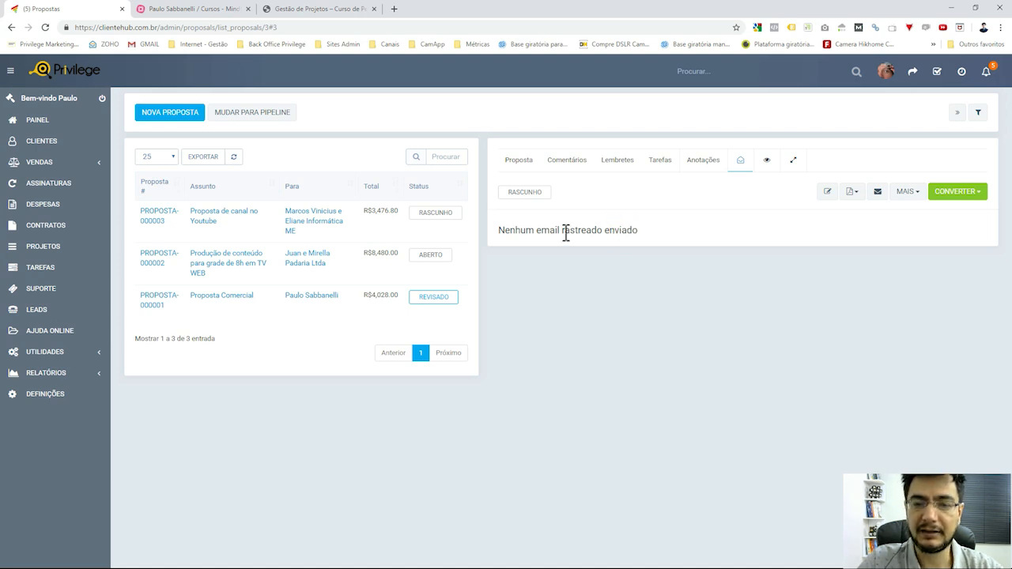
{"action": "left_click_drag", "start_coordinate": [594, 233], "coordinate": [639, 230]}
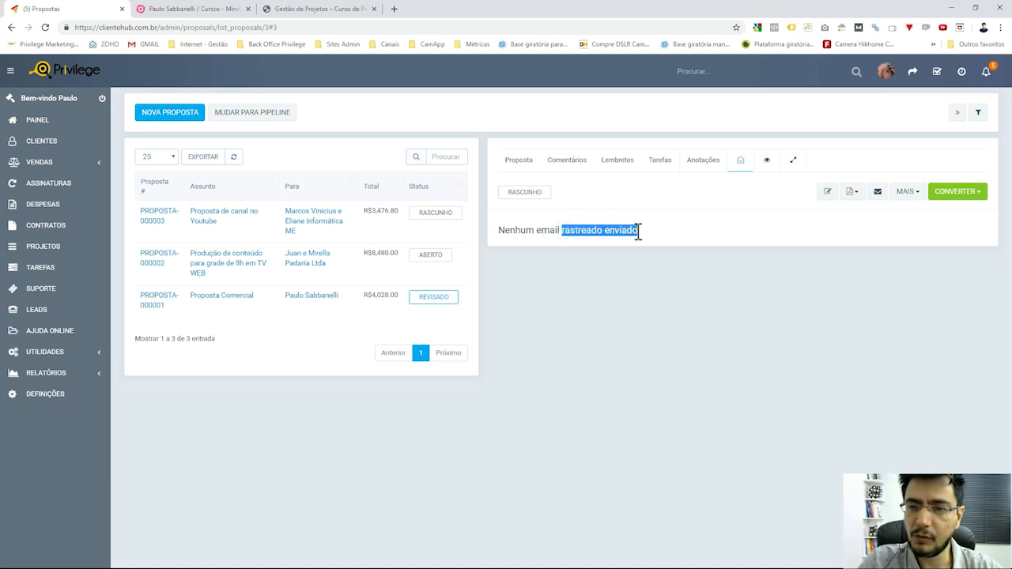
{"action": "left_click", "coordinate": [724, 233]}
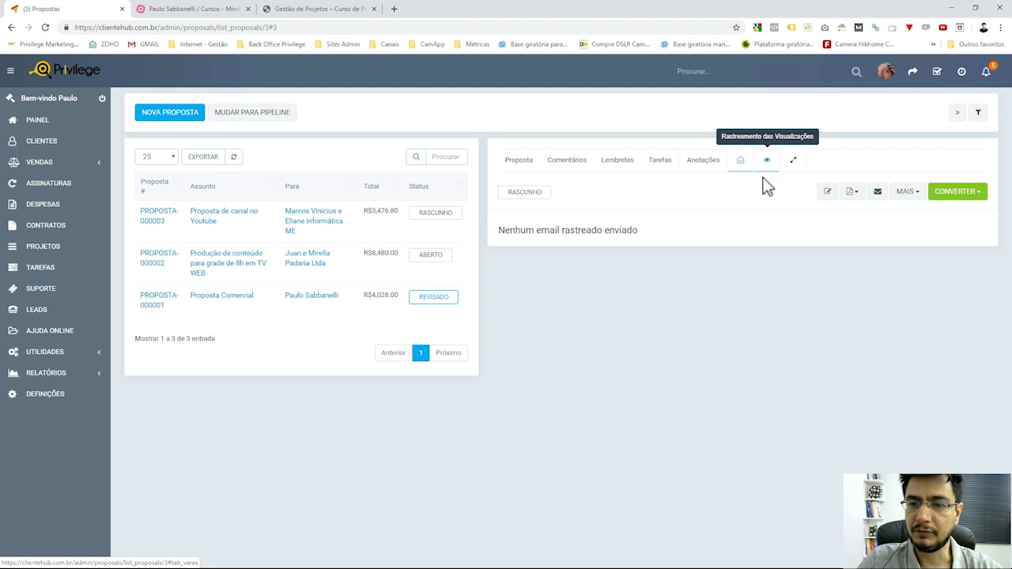
Compare e-mail tracking with view tracking, ending on the not-yet-viewed notice.
{"action": "left_click", "coordinate": [767, 163]}
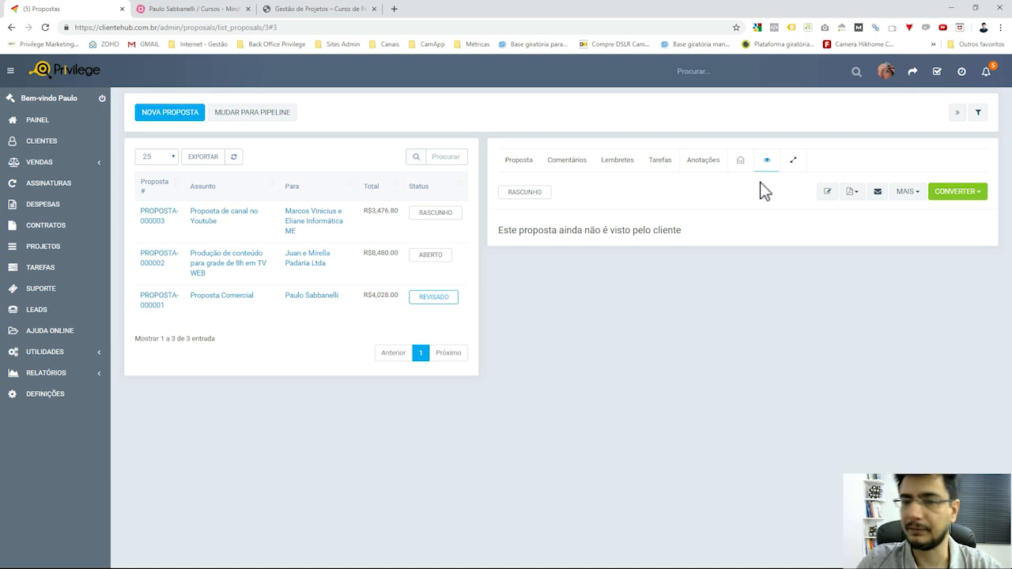
{"action": "left_click", "coordinate": [740, 161]}
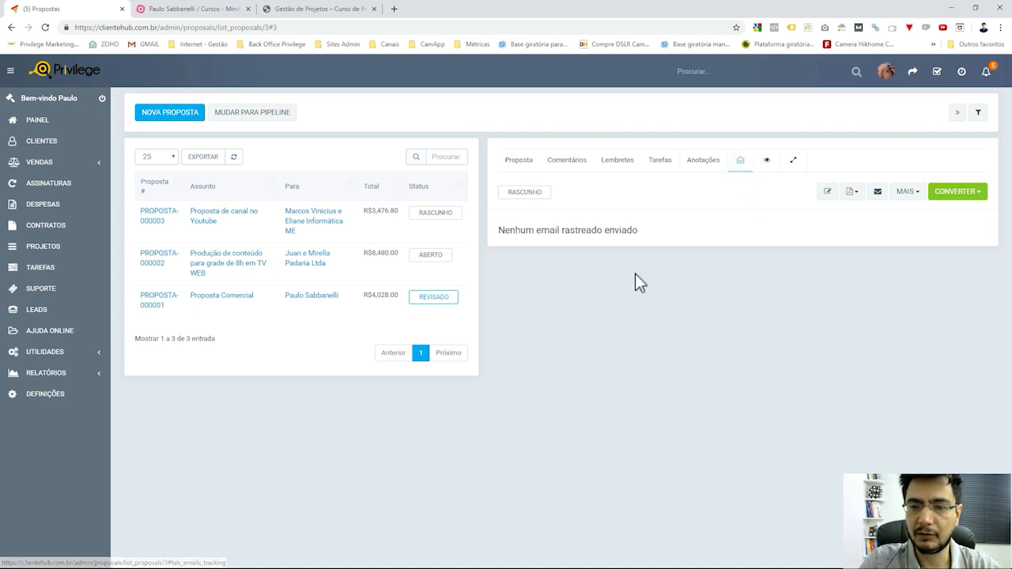
{"action": "left_click_drag", "start_coordinate": [561, 236], "coordinate": [644, 237]}
{"action": "left_click", "coordinate": [685, 235]}
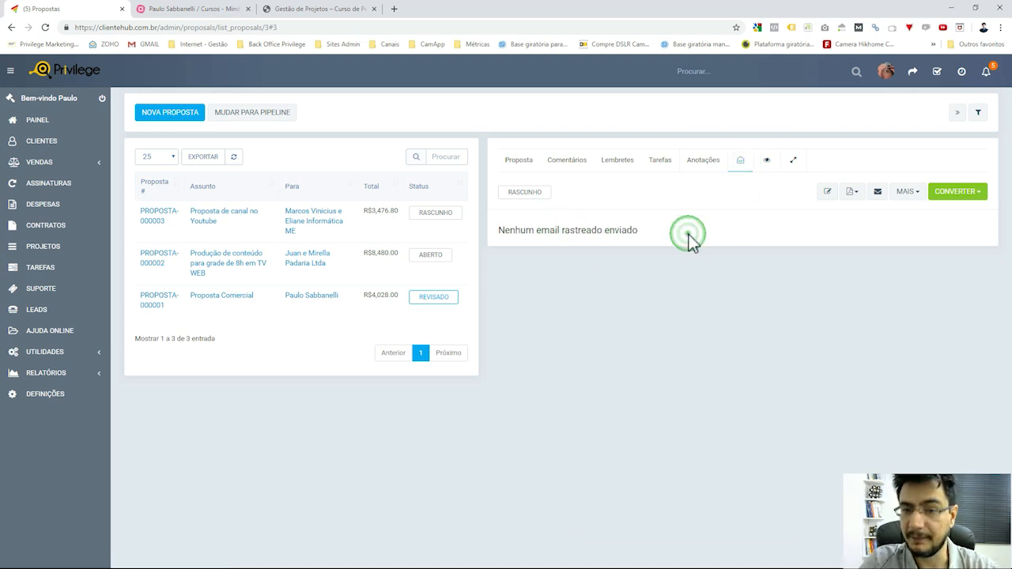
{"action": "left_click", "coordinate": [767, 165]}
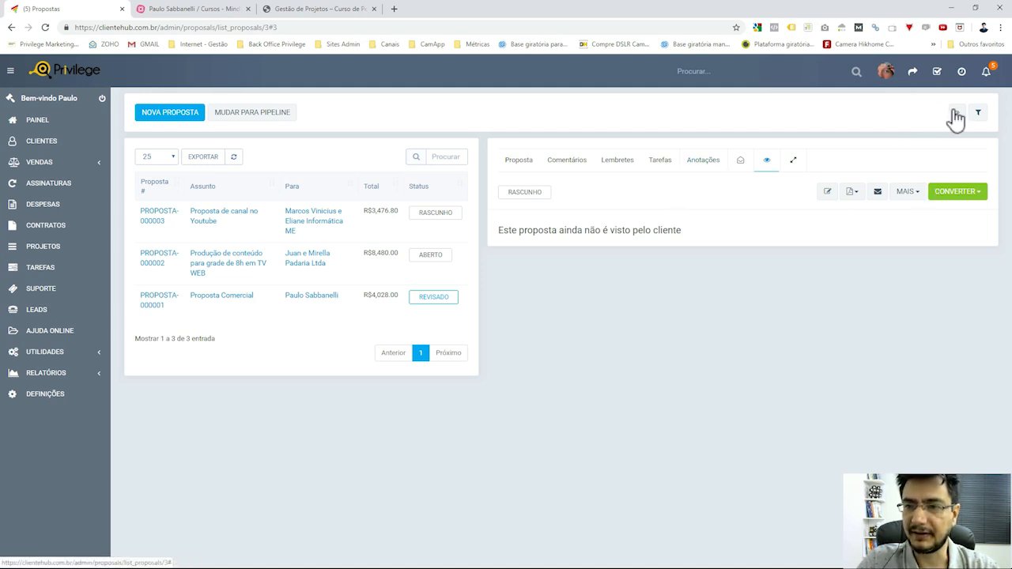
Check notifications, then preview the proposal PDF in a new tab and close it.
{"action": "left_click", "coordinate": [987, 71]}
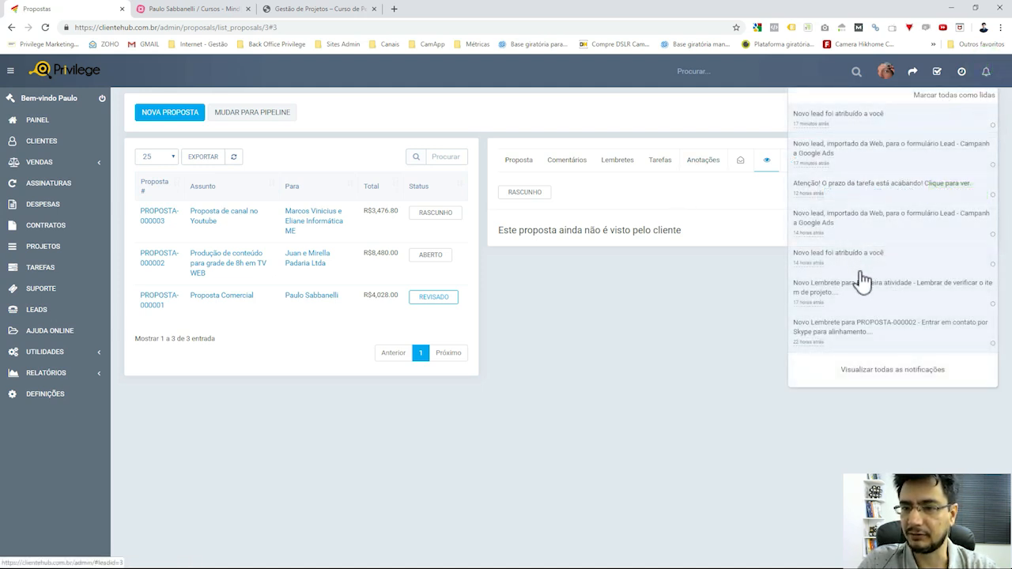
{"action": "left_click", "coordinate": [680, 332]}
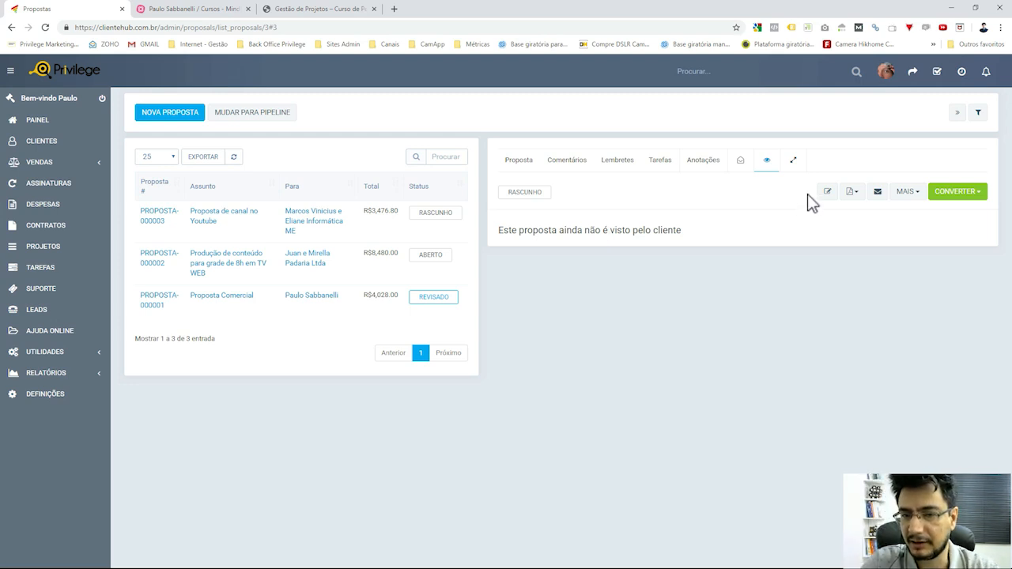
{"action": "left_click", "coordinate": [852, 192]}
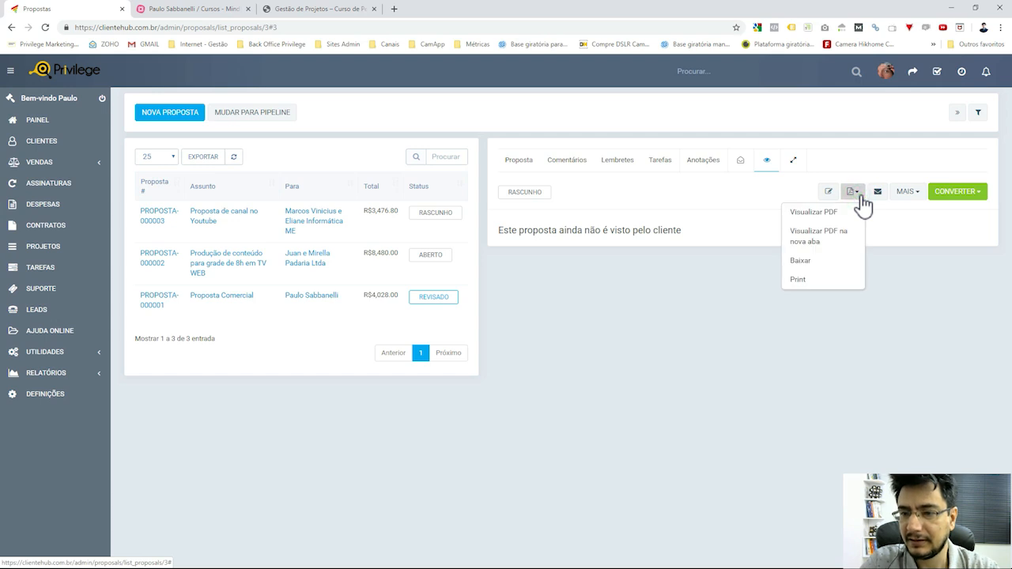
{"action": "left_click", "coordinate": [837, 236]}
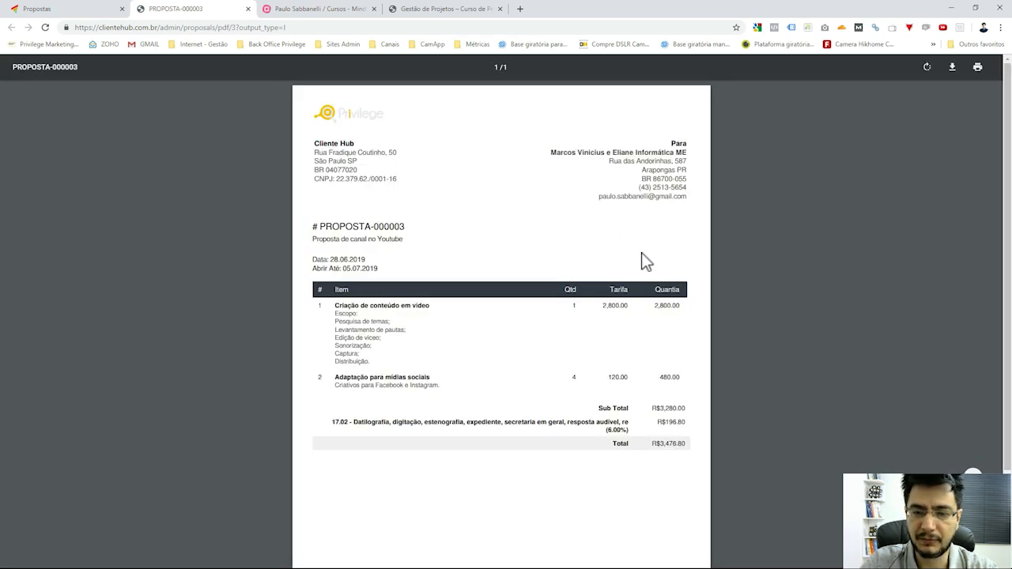
{"action": "scroll", "coordinate": [641, 257], "scroll_direction": "down", "scroll_amount": 3}
{"action": "scroll", "coordinate": [641, 324], "scroll_direction": "up", "scroll_amount": 3}
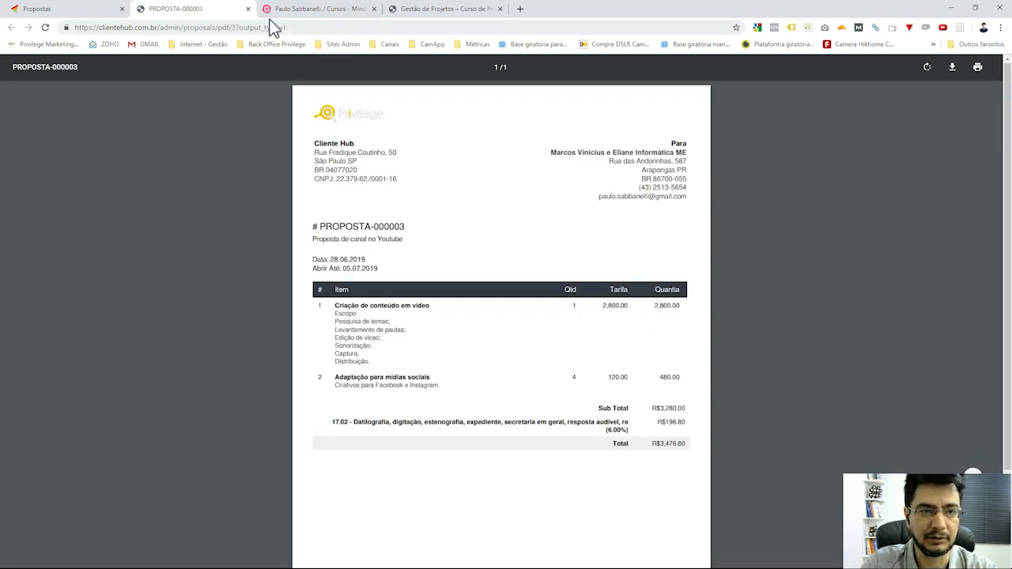
{"action": "left_click", "coordinate": [248, 9]}
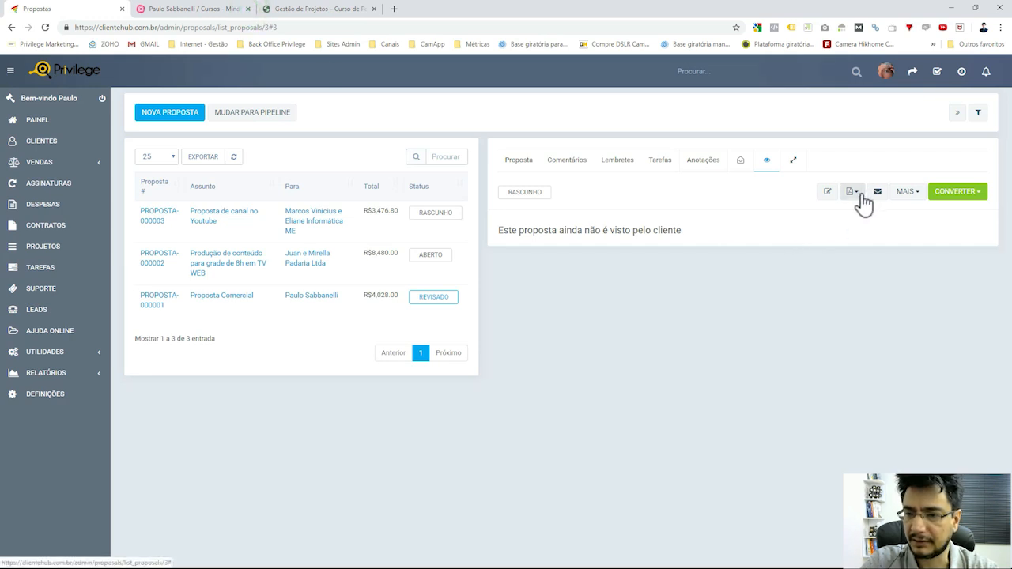
Reopen and dismiss the PDF options, then show the MAIS actions list.
{"action": "left_click", "coordinate": [854, 192]}
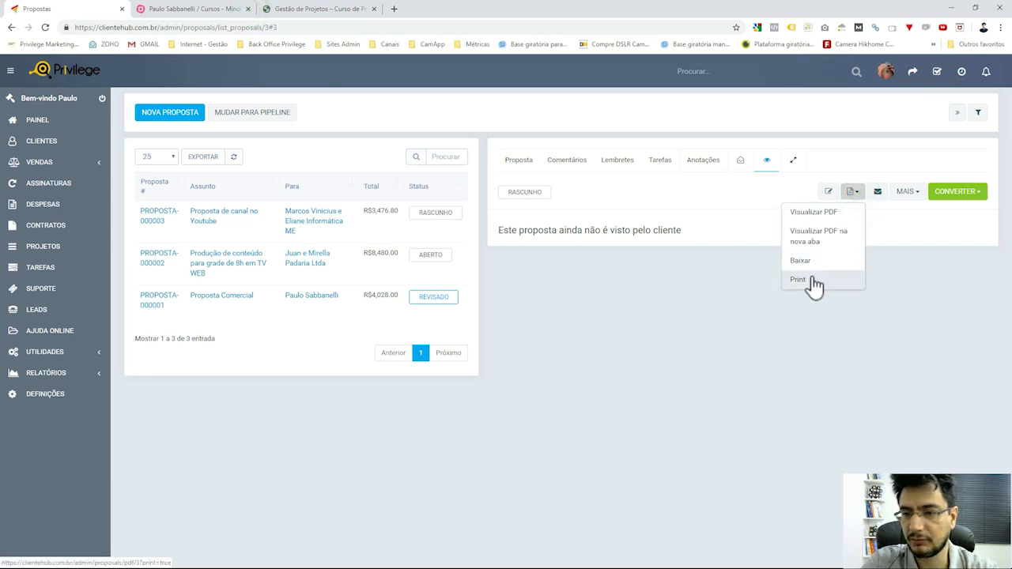
{"action": "left_click", "coordinate": [888, 250]}
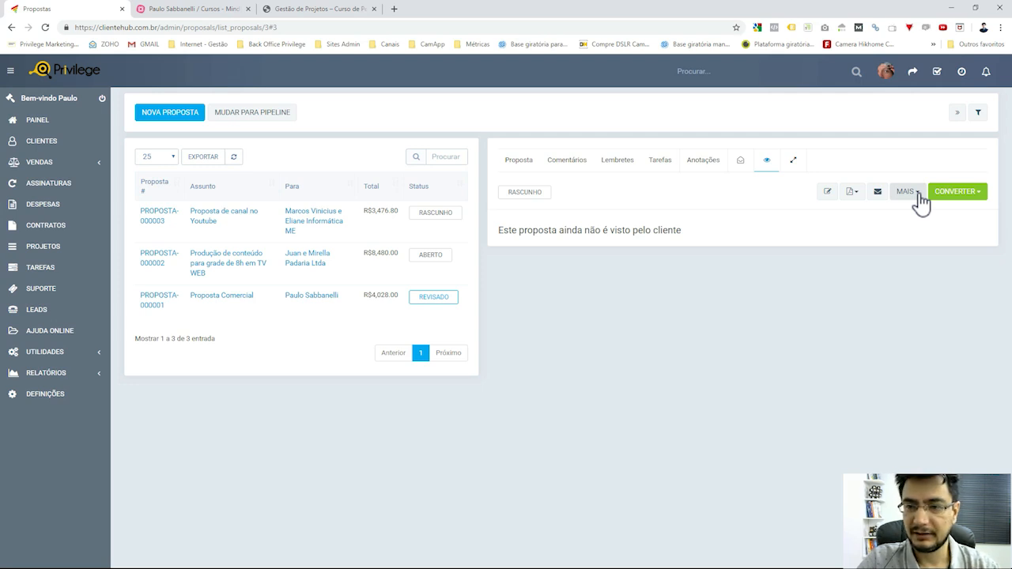
{"action": "left_click", "coordinate": [918, 197]}
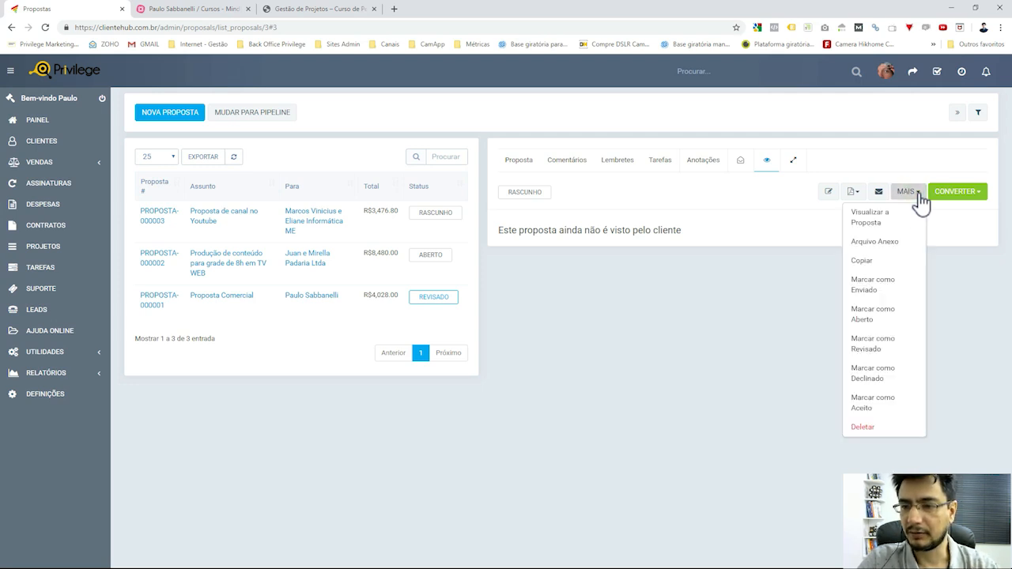
Attach apresentacao-institucional-privilege-digital-2019.pdf from the Apresentação Institucional folder to the proposal.
{"action": "left_click", "coordinate": [885, 245]}
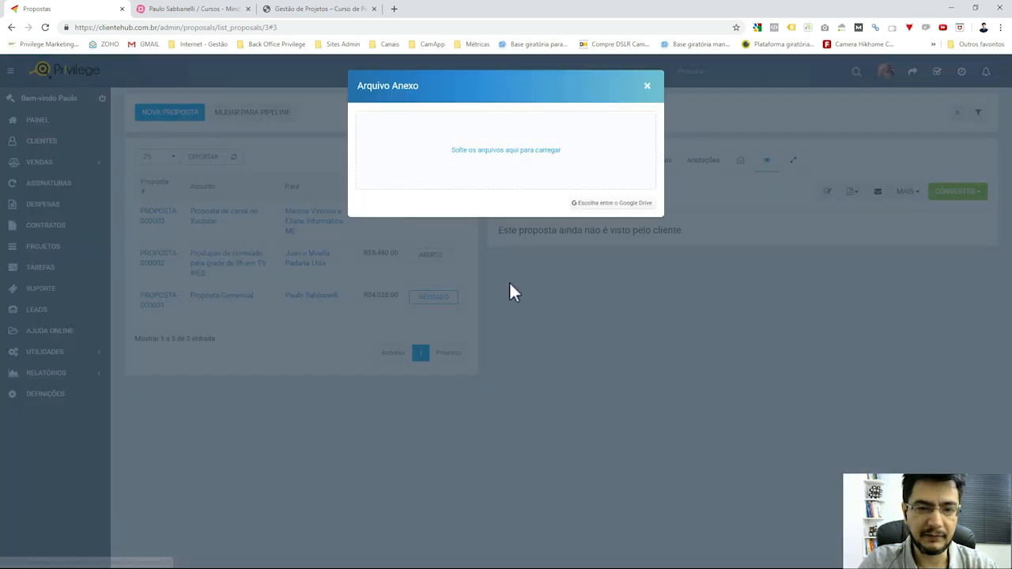
{"action": "left_click", "coordinate": [523, 150]}
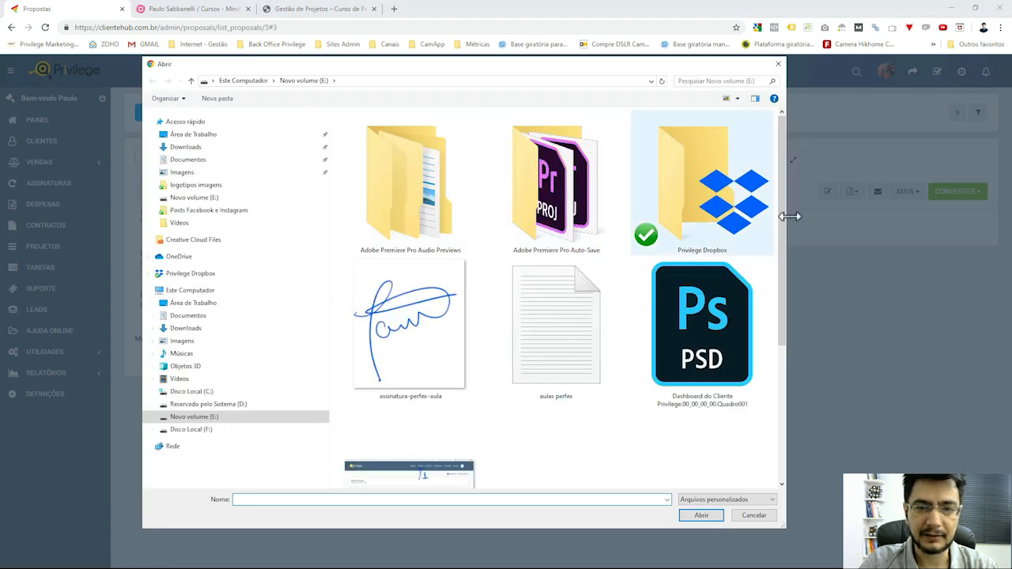
{"action": "double_click", "coordinate": [750, 193]}
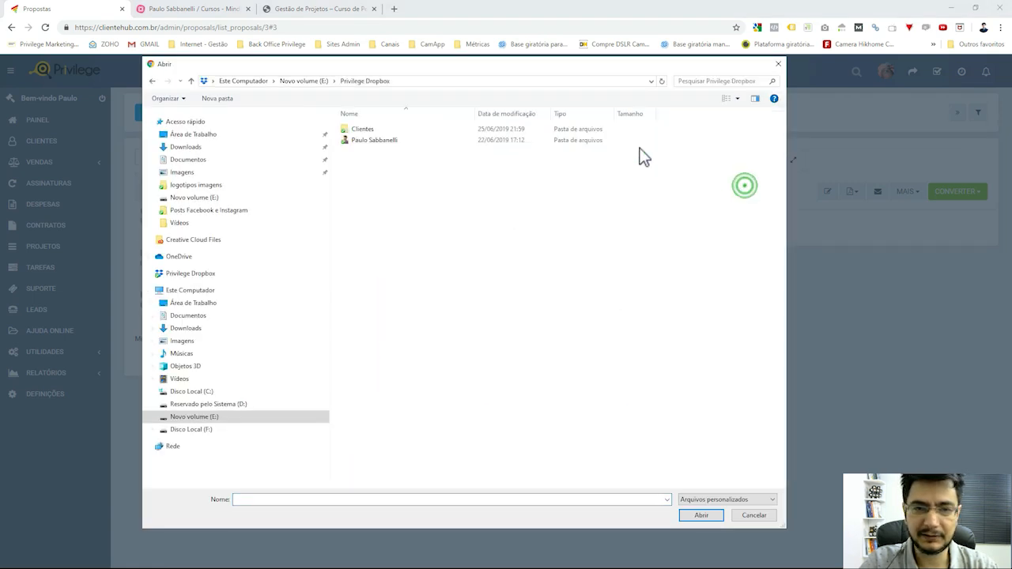
{"action": "left_click", "coordinate": [402, 140]}
{"action": "double_click", "coordinate": [402, 140]}
{"action": "double_click", "coordinate": [395, 132]}
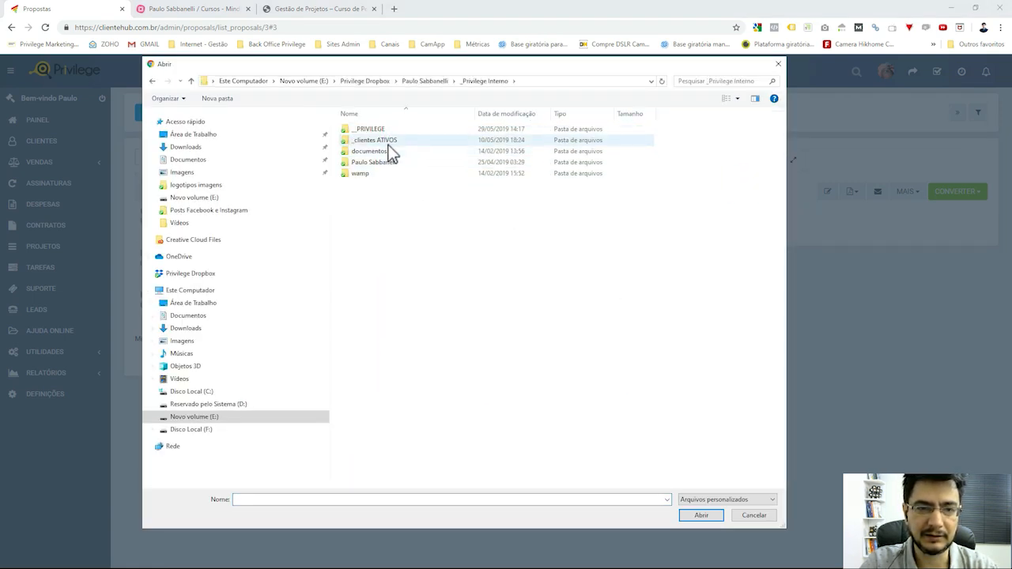
{"action": "double_click", "coordinate": [386, 131]}
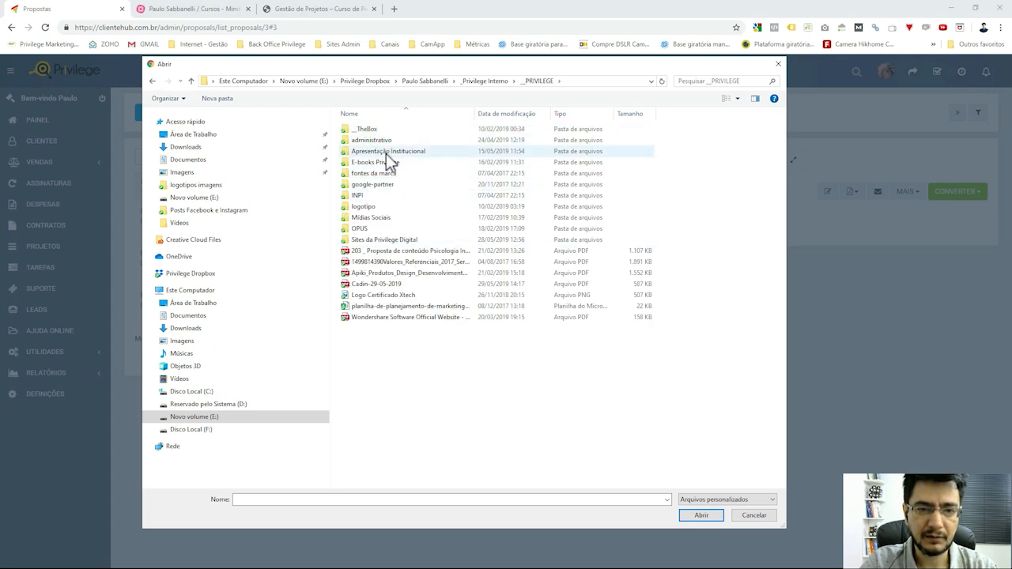
{"action": "double_click", "coordinate": [385, 152]}
{"action": "left_click", "coordinate": [390, 196]}
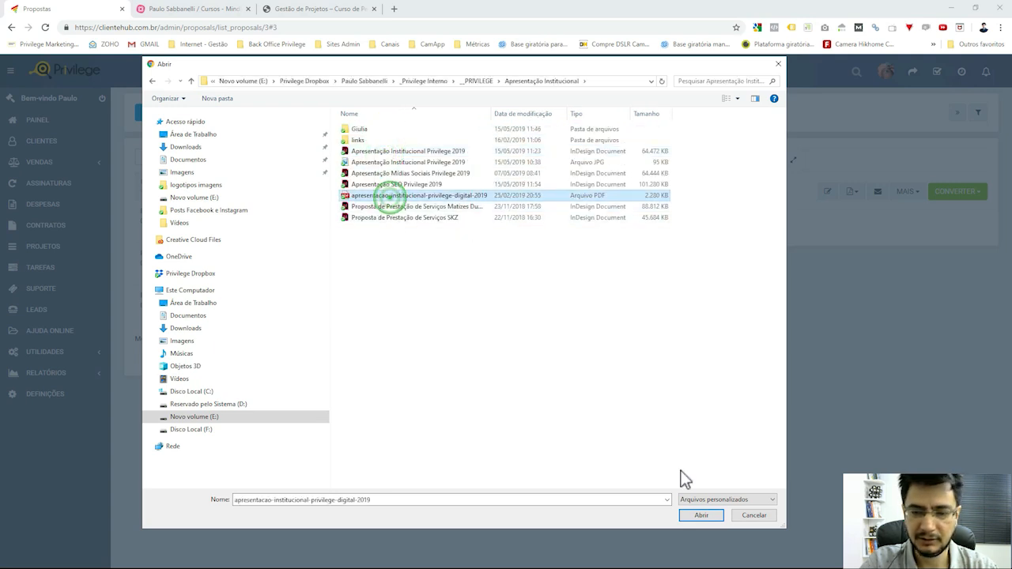
{"action": "left_click", "coordinate": [700, 517]}
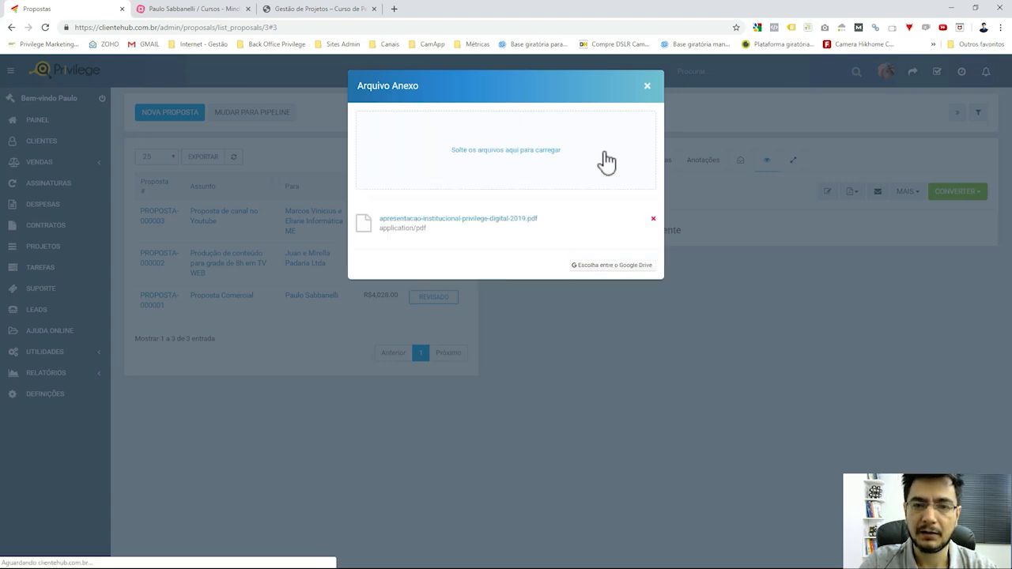
Make the attached PDF visible to the client and view the proposal as the client sees it.
{"action": "left_click", "coordinate": [645, 89]}
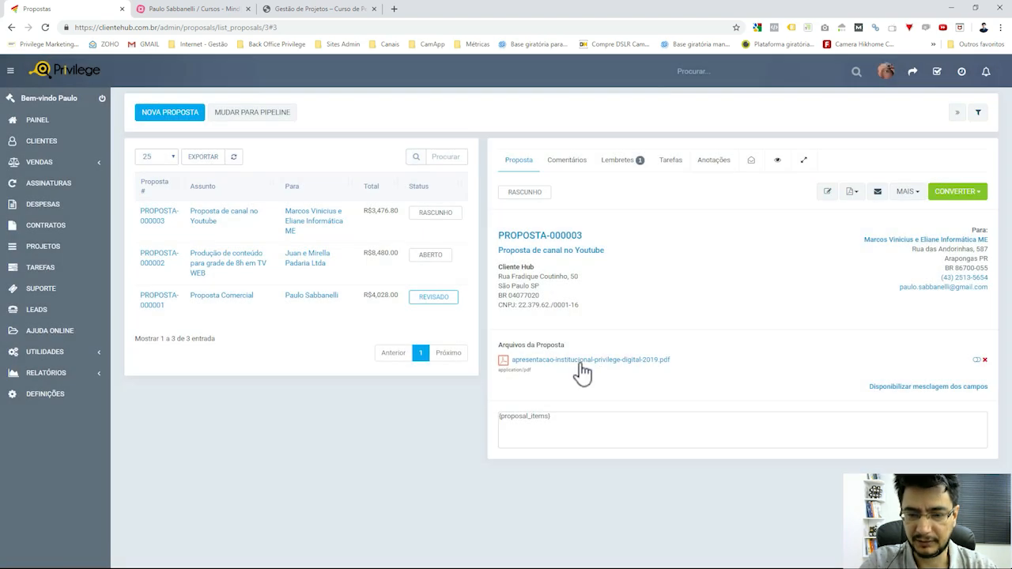
{"action": "left_click", "coordinate": [978, 361]}
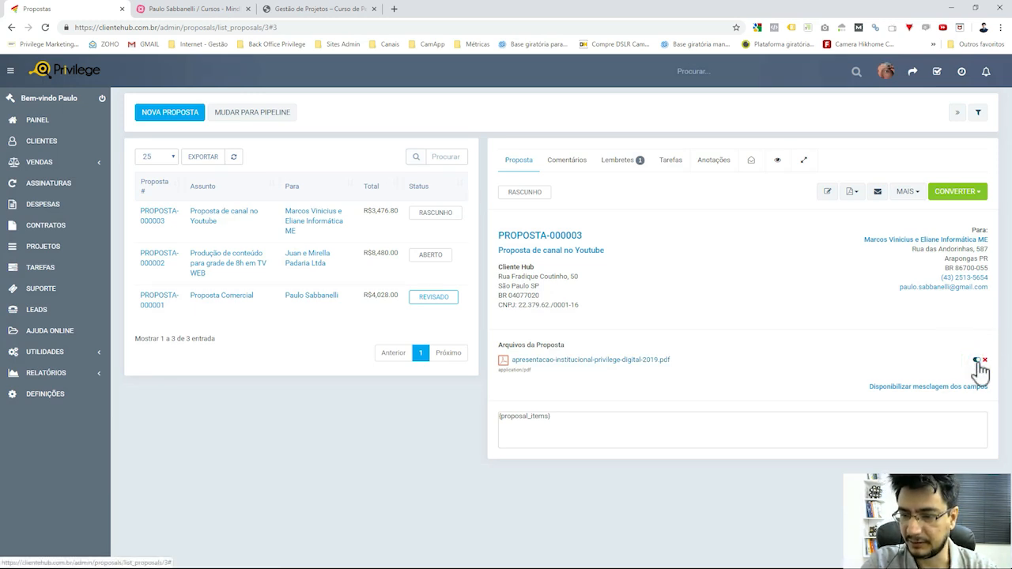
{"action": "left_click", "coordinate": [917, 194]}
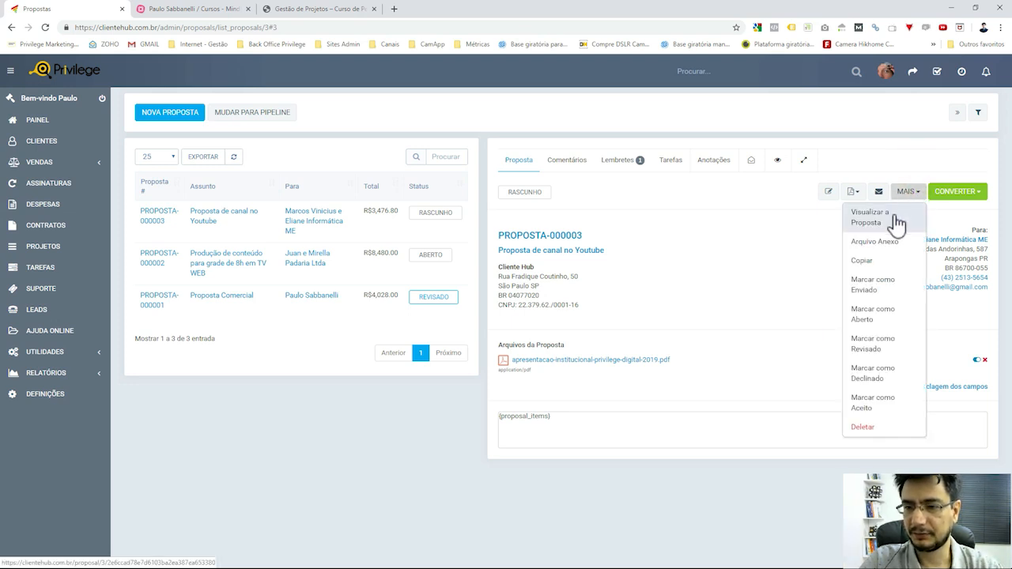
{"action": "left_click", "coordinate": [896, 223]}
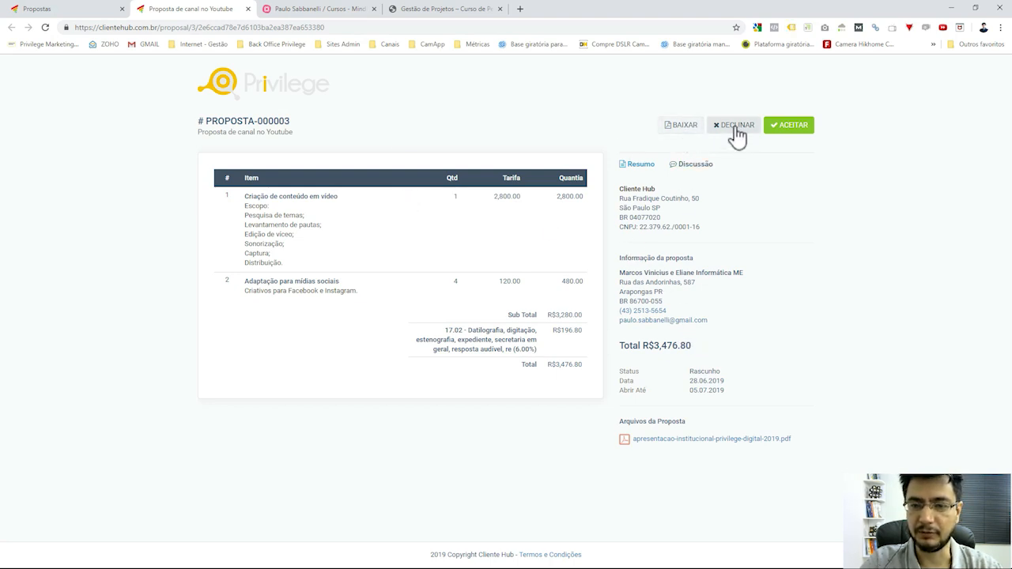
{"action": "left_click", "coordinate": [693, 169]}
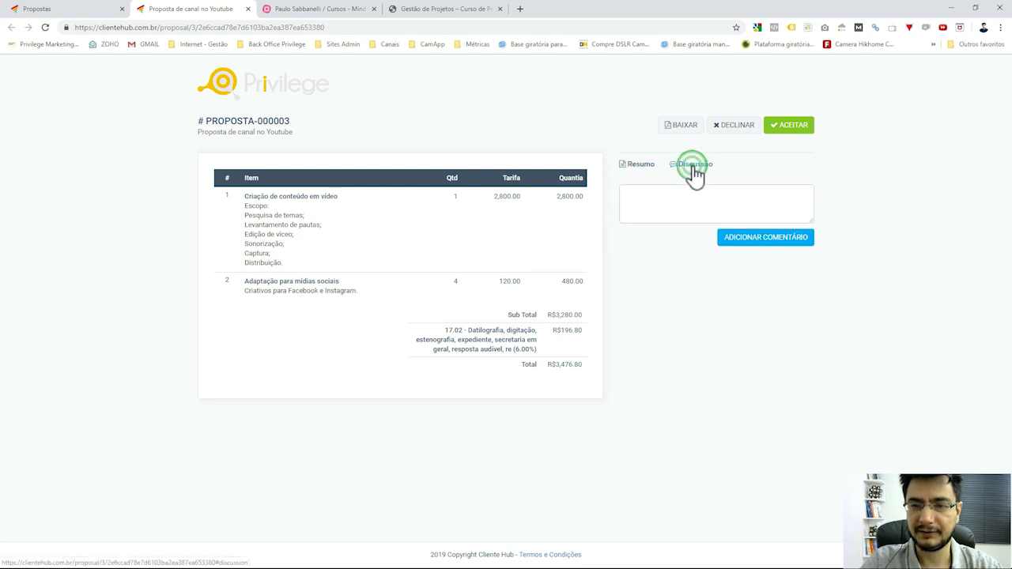
{"action": "left_click", "coordinate": [700, 205]}
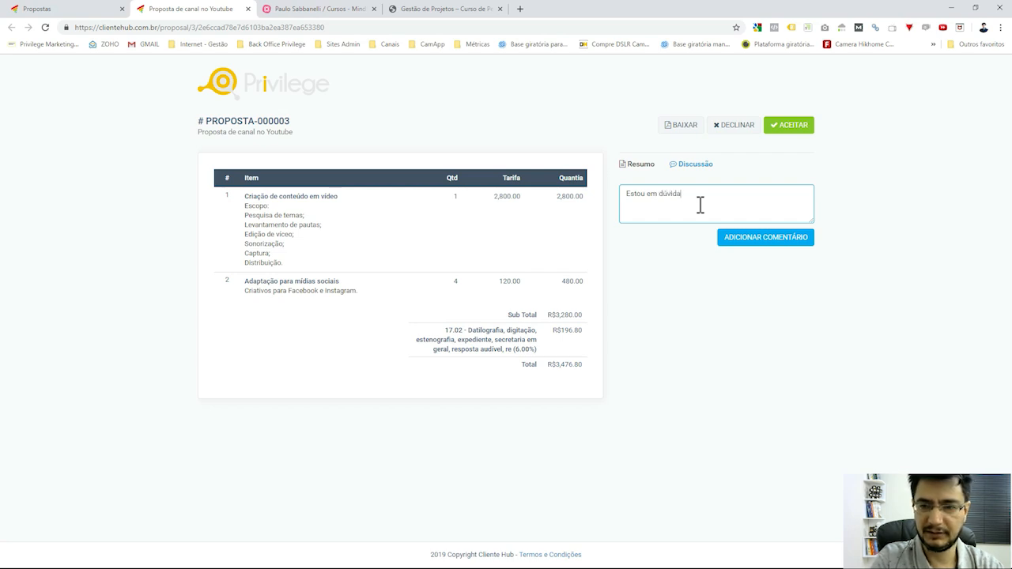
{"action": "type", "text": "Estou em dúvida..."}
{"action": "left_click", "coordinate": [721, 237]}
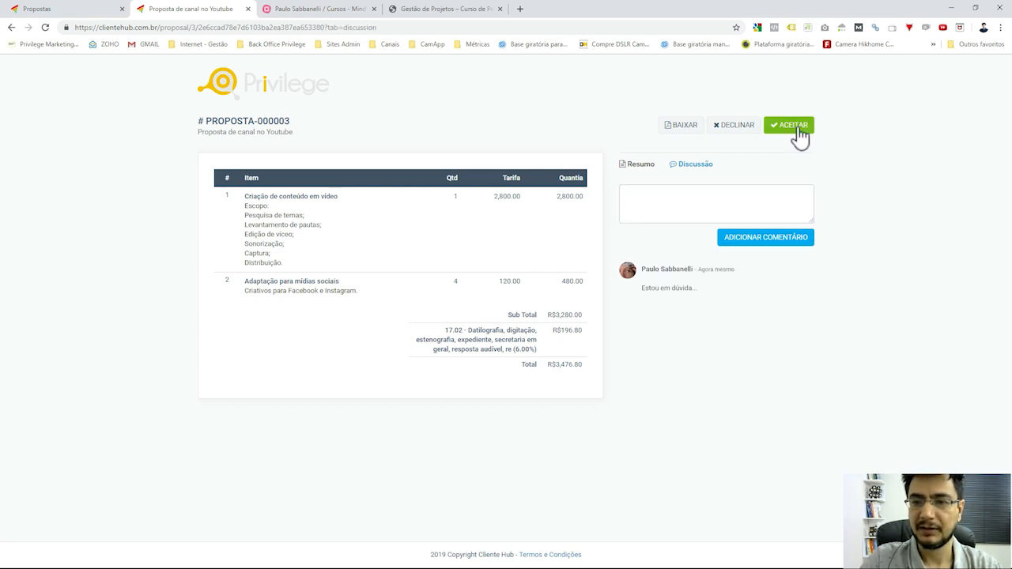
{"action": "left_click", "coordinate": [798, 131]}
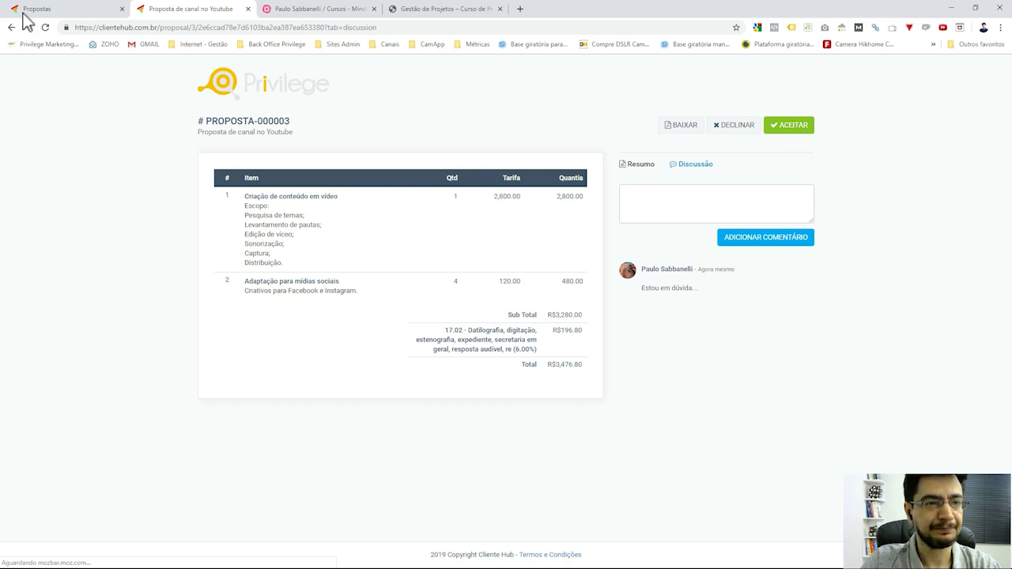
Start accepting the proposal, filling in the signer's first name, surname and e-mail.
{"action": "left_click", "coordinate": [810, 132]}
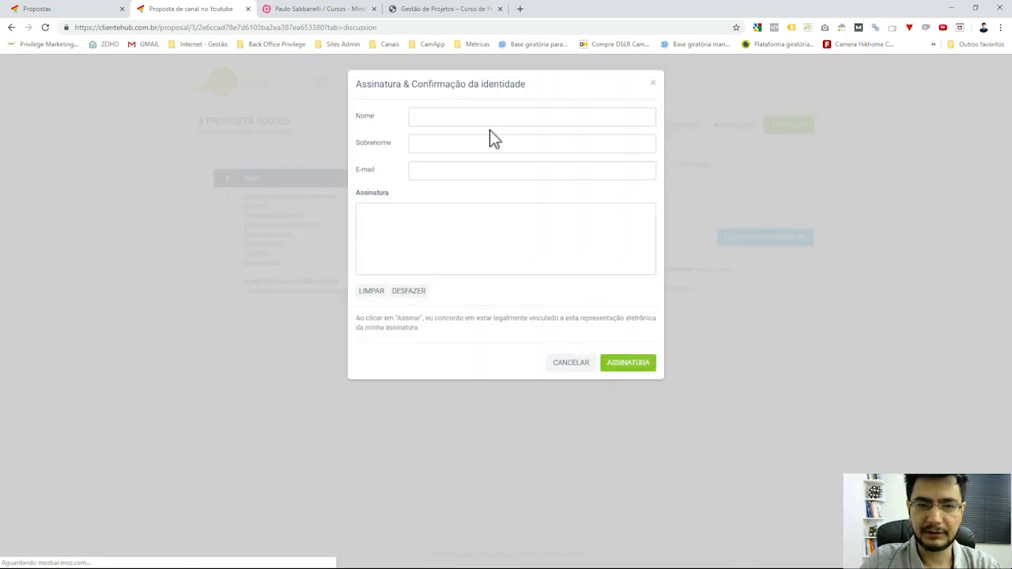
{"action": "left_click", "coordinate": [471, 120]}
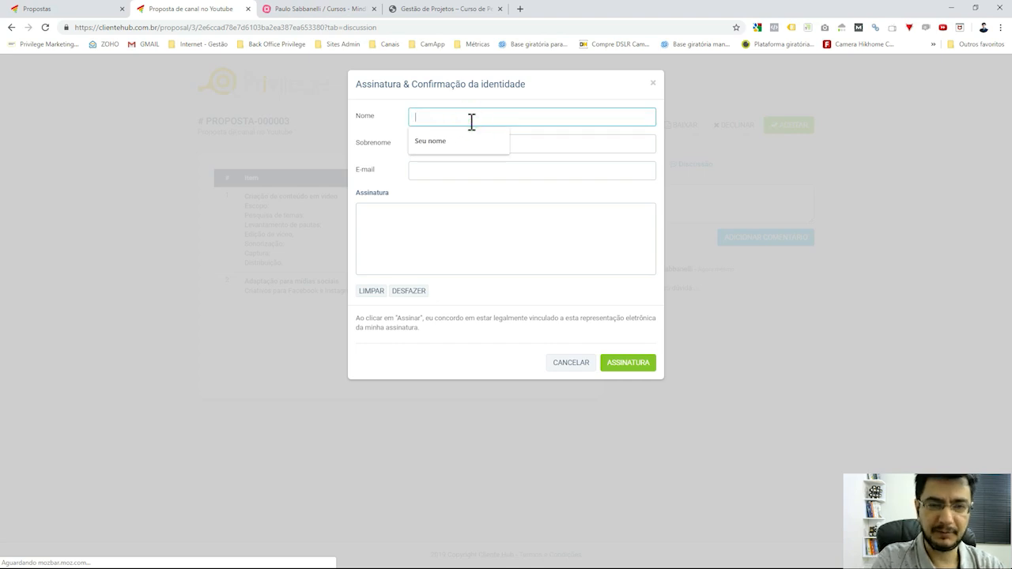
{"action": "key", "text": "Down"}
{"action": "key", "text": "Tab"}
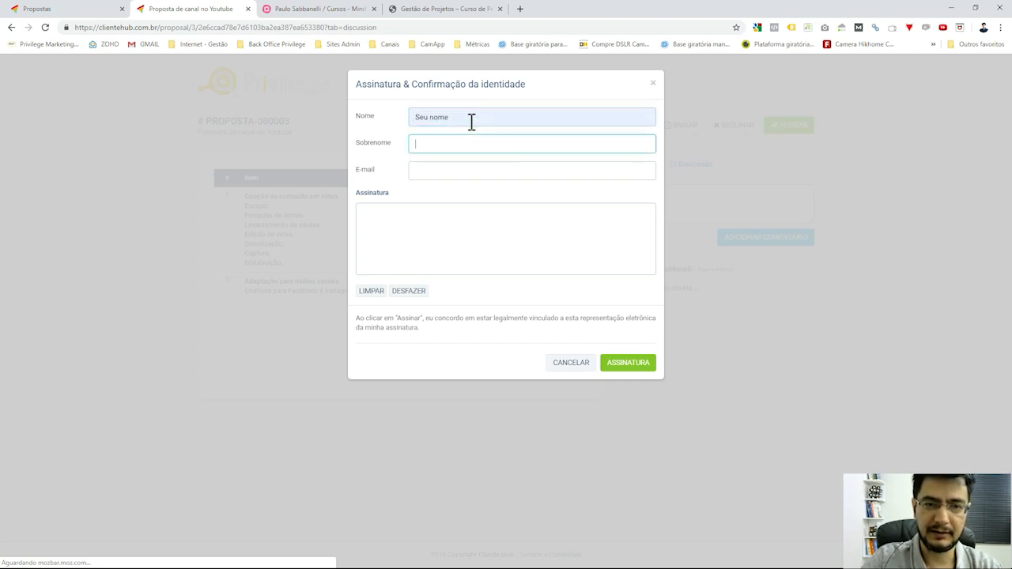
{"action": "type", "text": "S"}
{"action": "left_click", "coordinate": [429, 162]}
{"action": "left_click", "coordinate": [442, 167]}
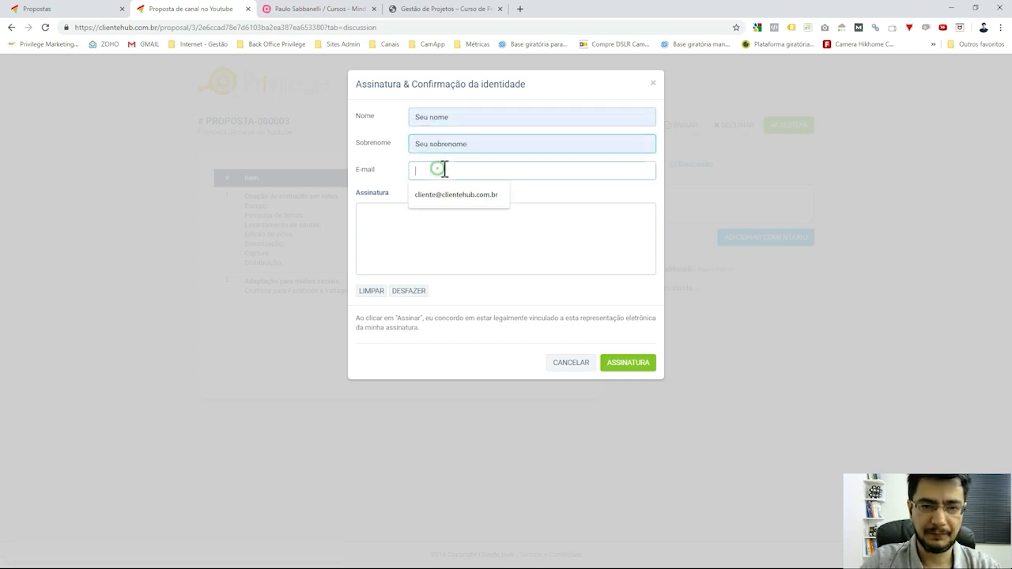
{"action": "left_click", "coordinate": [451, 190]}
Draw the signature, redoing it once, submit it and confirm the Aceito status.
{"action": "left_click", "coordinate": [469, 247]}
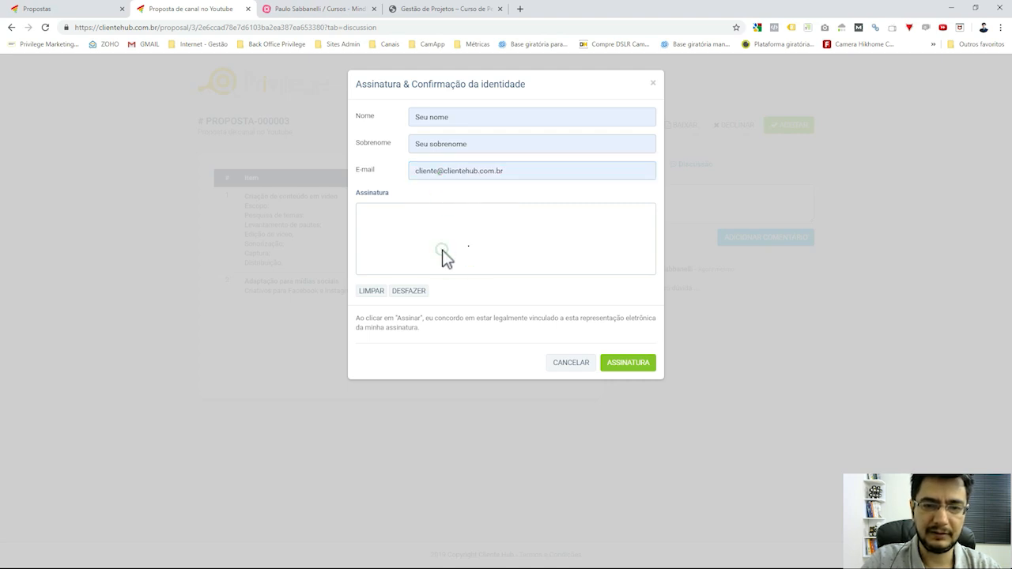
{"action": "mouse_move", "coordinate": [446, 251]}
{"action": "left_mouse_down"}
{"action": "mouse_move", "coordinate": [435, 251]}
{"action": "mouse_move", "coordinate": [592, 240]}
{"action": "left_mouse_up"}
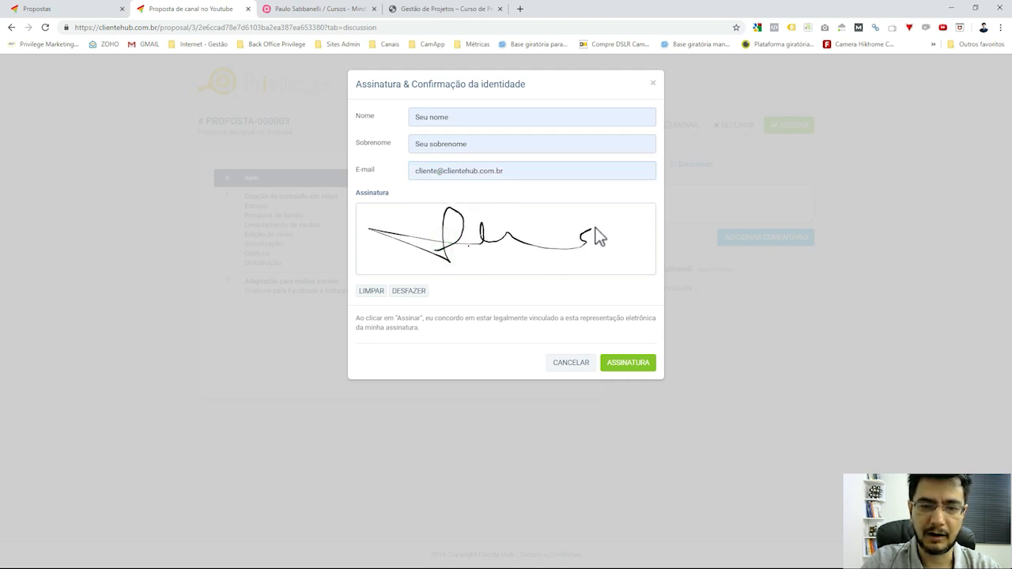
{"action": "left_click", "coordinate": [410, 293]}
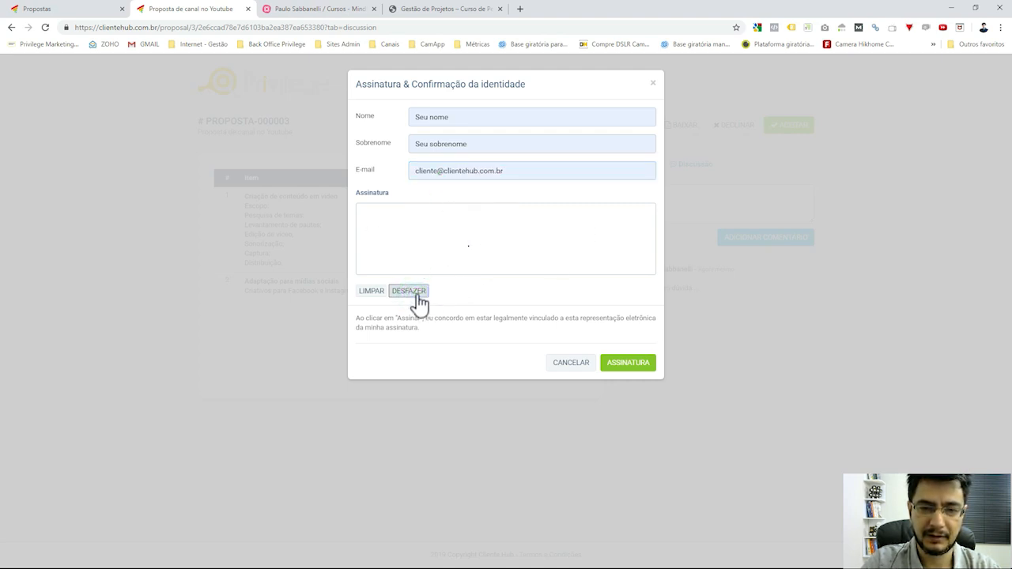
{"action": "left_click", "coordinate": [409, 292]}
{"action": "mouse_move", "coordinate": [434, 258]}
{"action": "left_mouse_down"}
{"action": "mouse_move", "coordinate": [572, 244]}
{"action": "mouse_move", "coordinate": [540, 244]}
{"action": "left_mouse_up"}
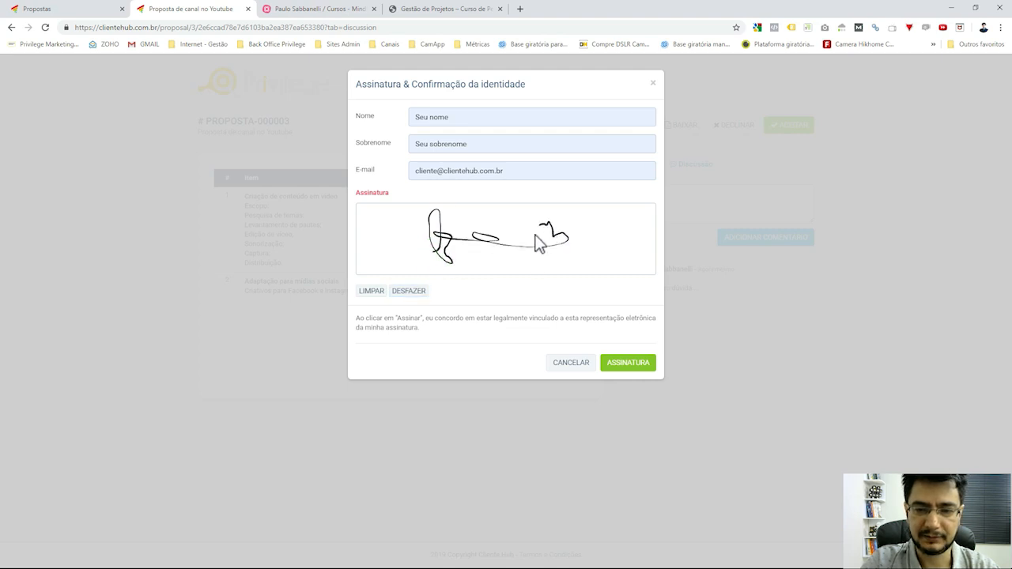
{"action": "left_click", "coordinate": [632, 376]}
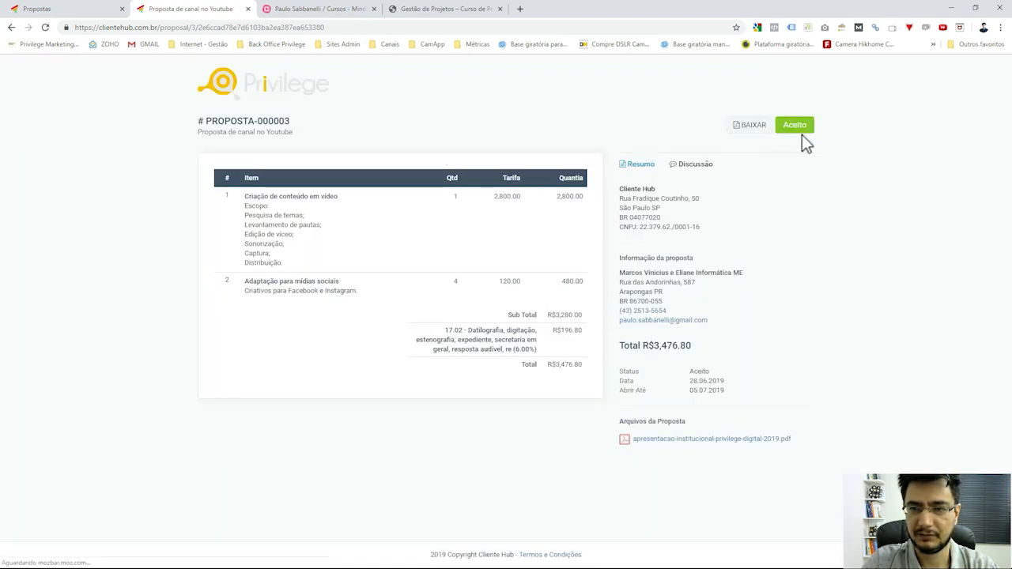
{"action": "double_click", "coordinate": [798, 124]}
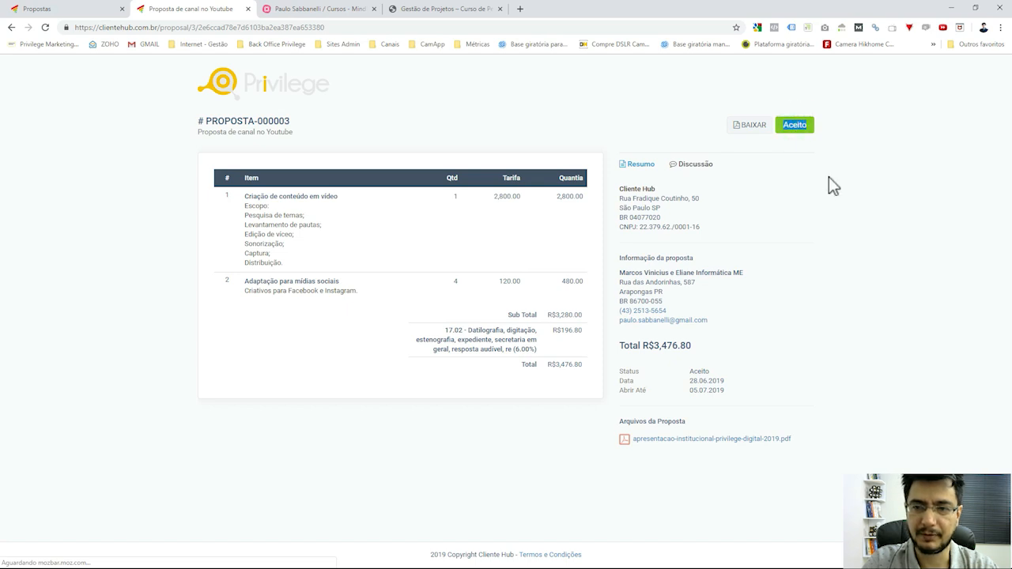
{"action": "double_click", "coordinate": [798, 125]}
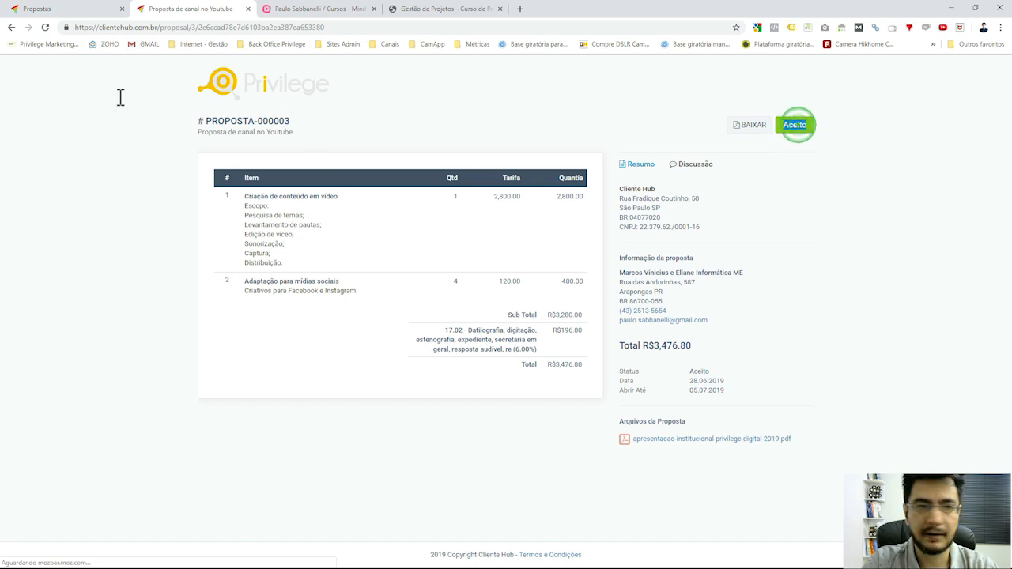
{"action": "left_click", "coordinate": [50, 9]}
Close the public proposal tab and reload the admin Propostas page.
{"action": "left_click", "coordinate": [190, 9]}
{"action": "left_click", "coordinate": [249, 9]}
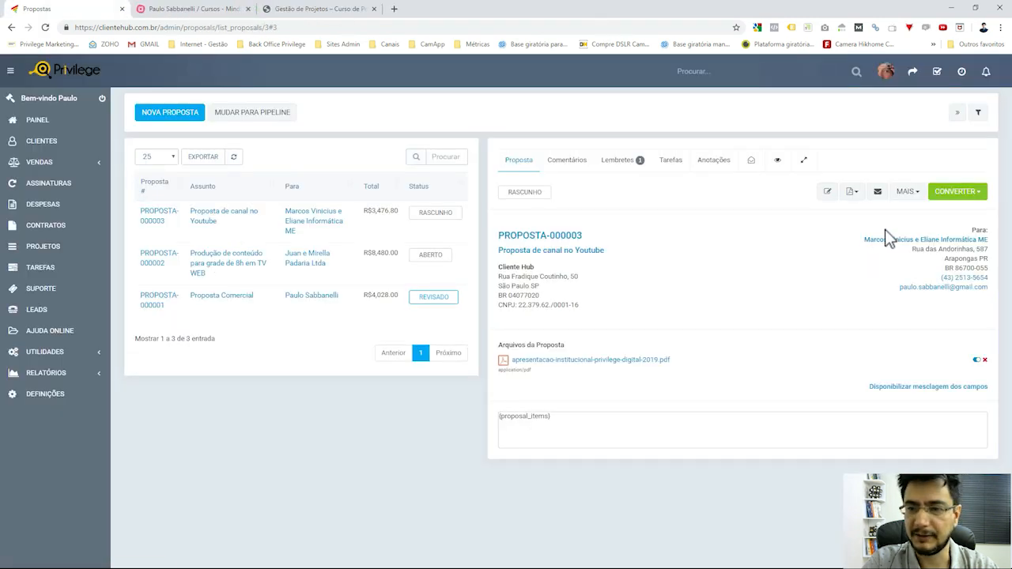
{"action": "left_click", "coordinate": [909, 192]}
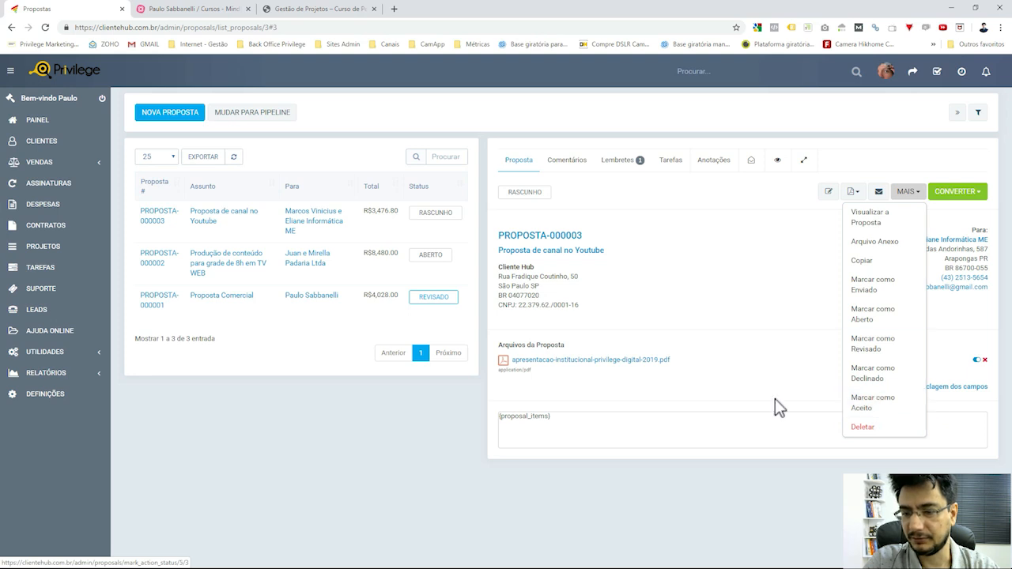
{"action": "left_click", "coordinate": [827, 489]}
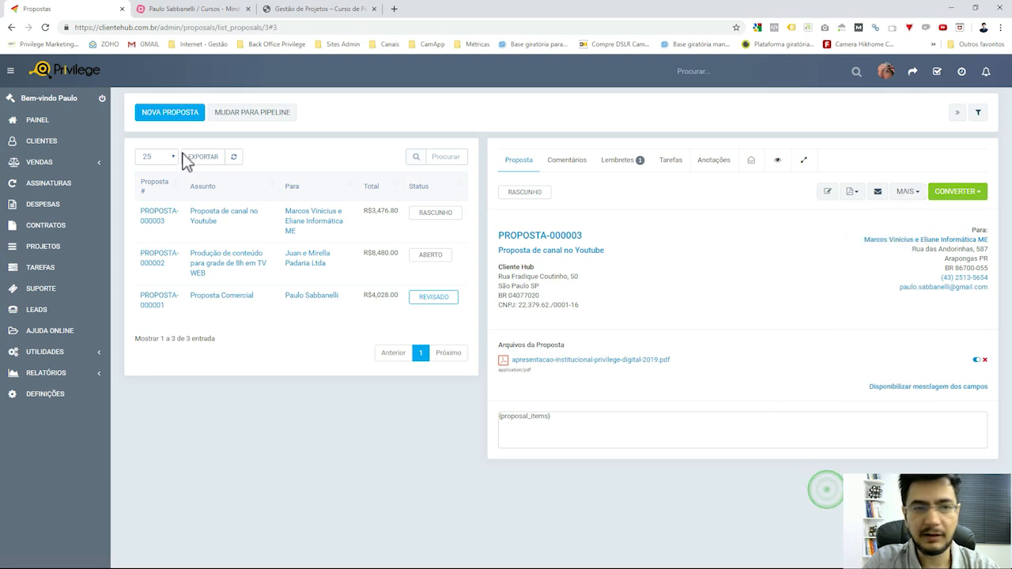
{"action": "left_click", "coordinate": [45, 29]}
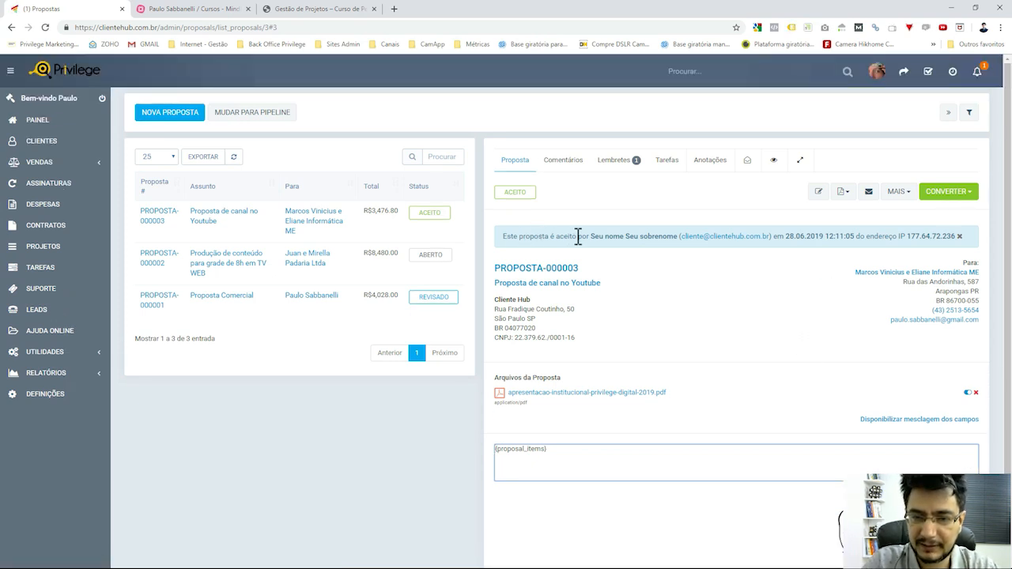
Review the acceptance banner's signer, date 28.06.2019 12:11:05, IP address and the ACEITO label.
{"action": "left_click_drag", "start_coordinate": [586, 236], "coordinate": [649, 240]}
{"action": "left_click", "coordinate": [656, 238]}
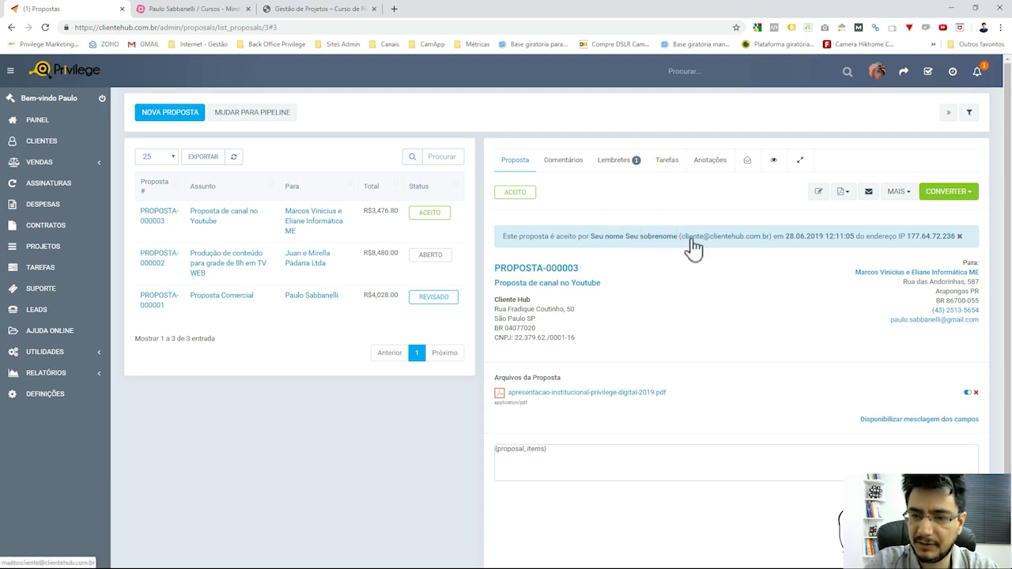
{"action": "left_click", "coordinate": [792, 238]}
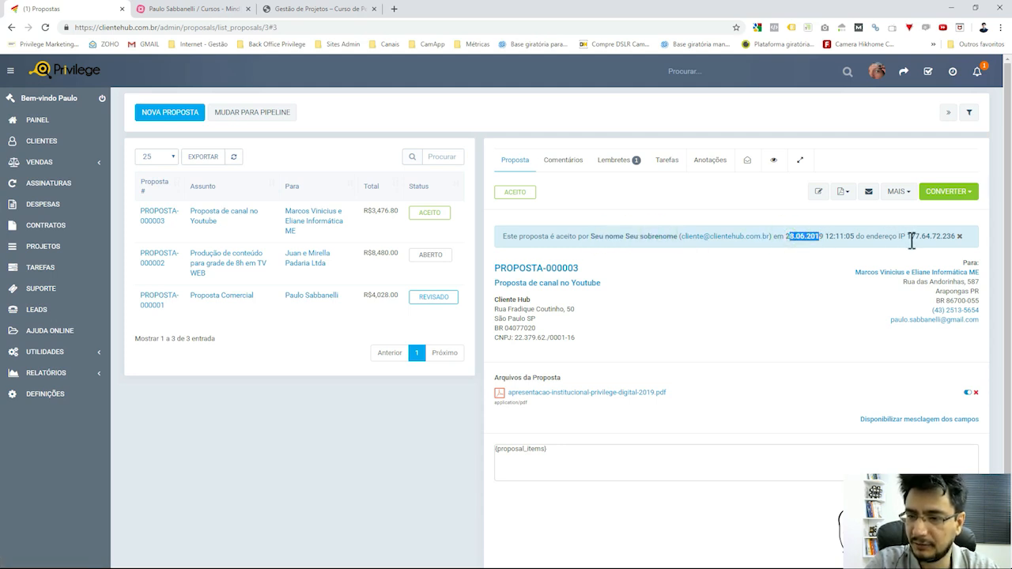
{"action": "left_click_drag", "start_coordinate": [911, 236], "coordinate": [957, 236]}
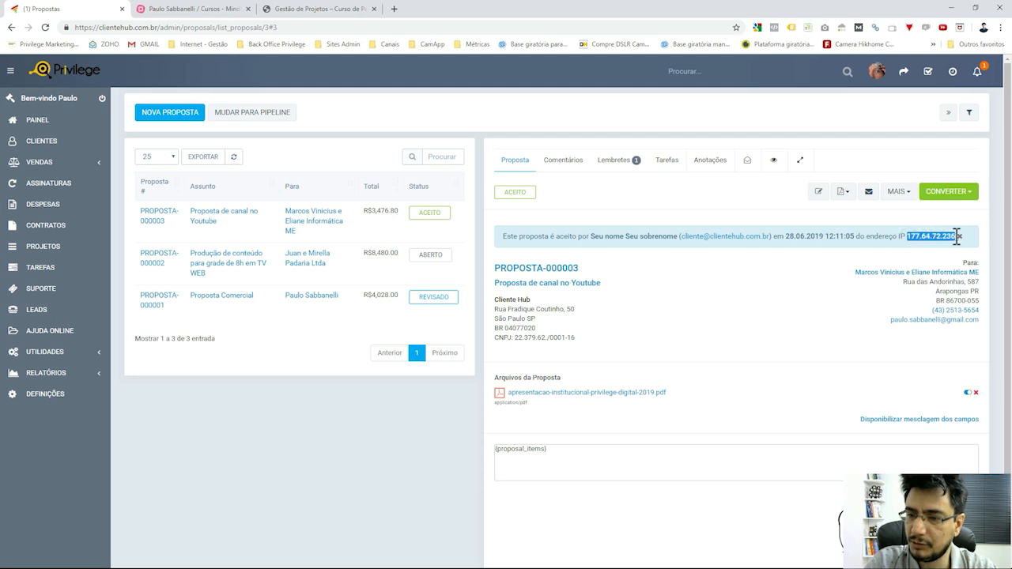
{"action": "left_click", "coordinate": [943, 238]}
{"action": "scroll", "coordinate": [810, 269], "scroll_direction": "down", "scroll_amount": 1}
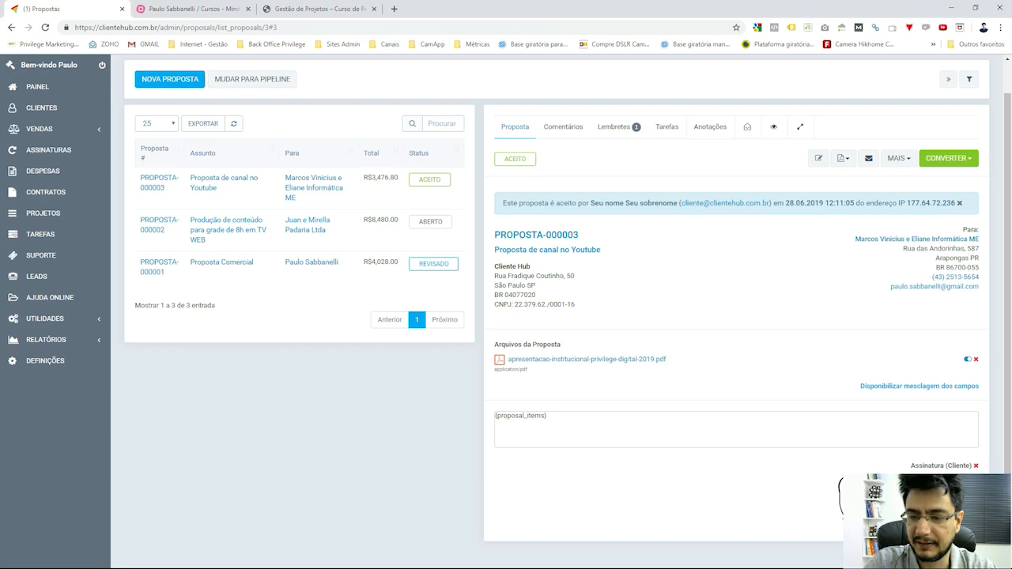
{"action": "scroll", "coordinate": [507, 316], "scroll_direction": "up", "scroll_amount": 1}
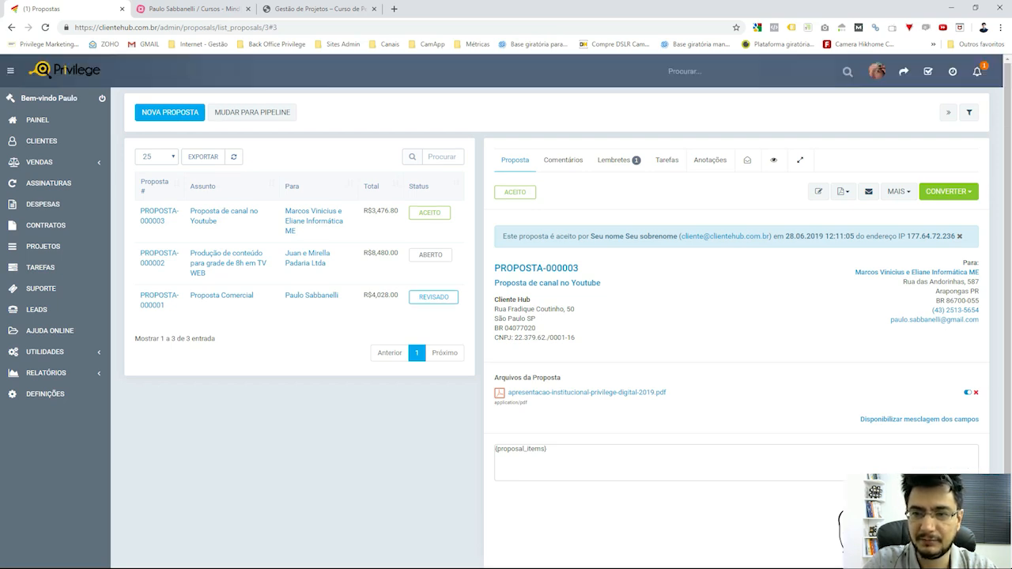
{"action": "double_click", "coordinate": [515, 192]}
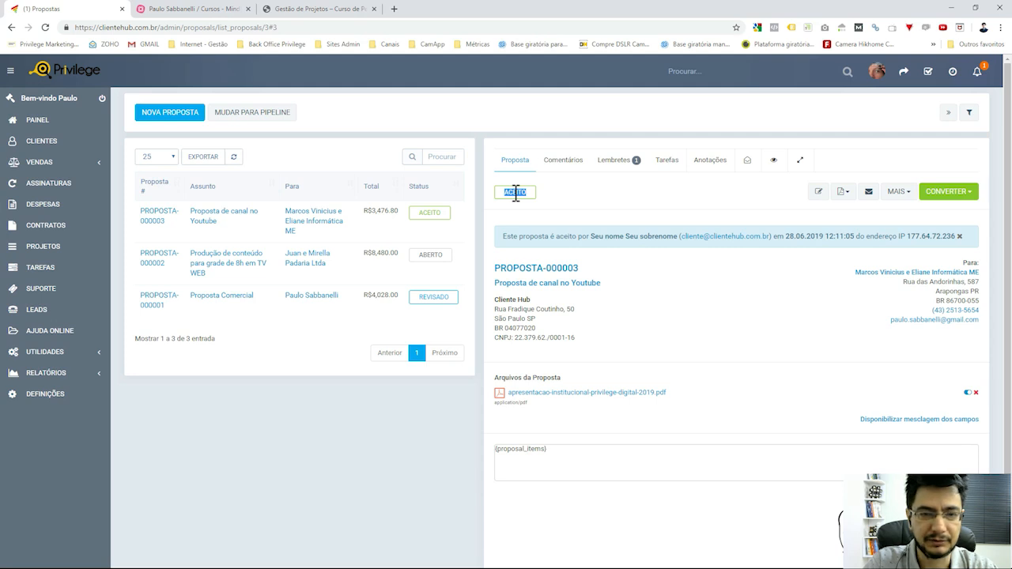
{"action": "left_click", "coordinate": [587, 198]}
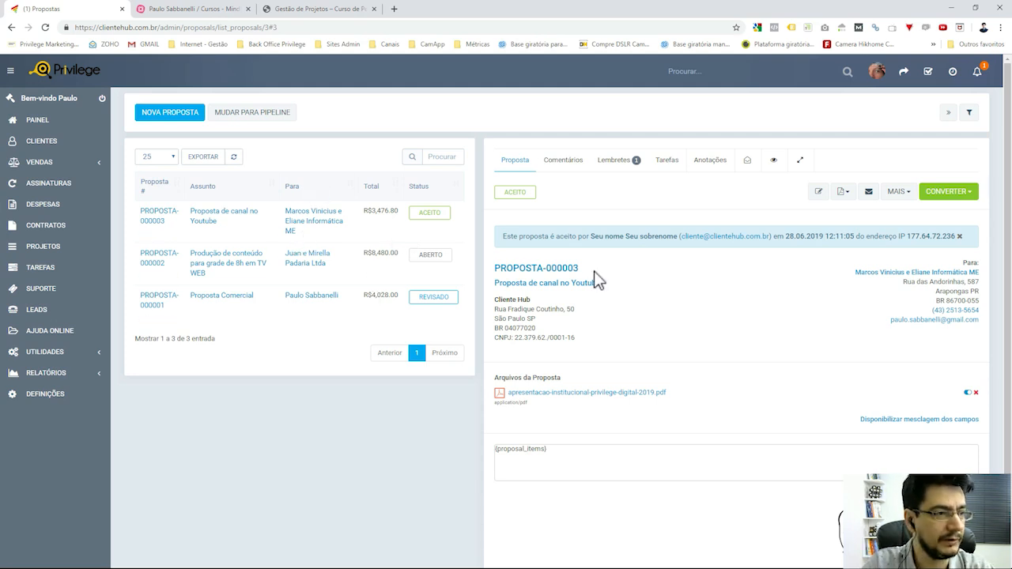
{"action": "left_click", "coordinate": [570, 135]}
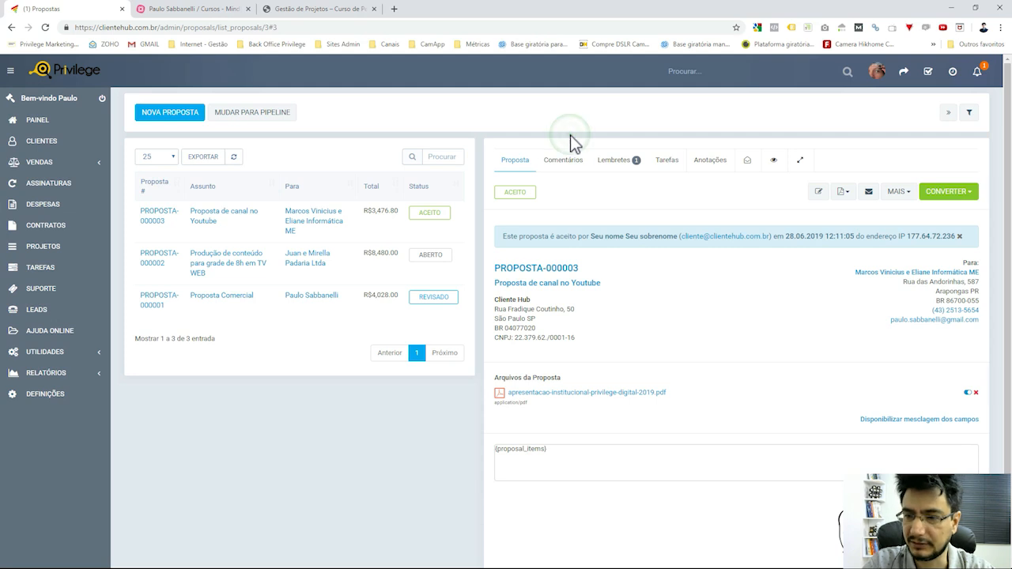
{"action": "scroll", "coordinate": [795, 308], "scroll_direction": "down", "scroll_amount": 1}
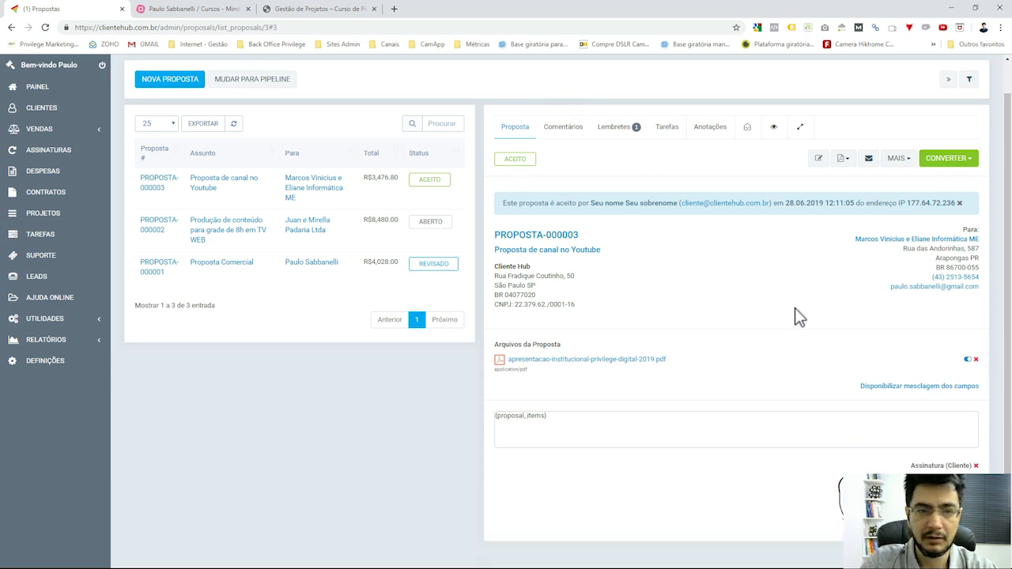
{"action": "scroll", "coordinate": [779, 299], "scroll_direction": "up", "scroll_amount": 1}
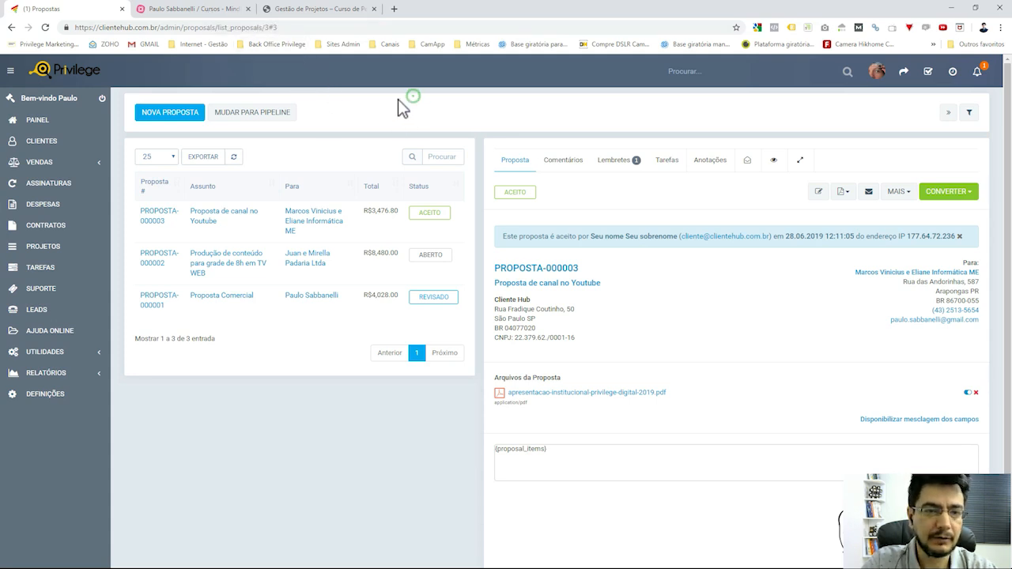
Switch proposals to the pipeline board and find PROPOSTA-000003 in the Aceito column.
{"action": "left_click", "coordinate": [272, 120]}
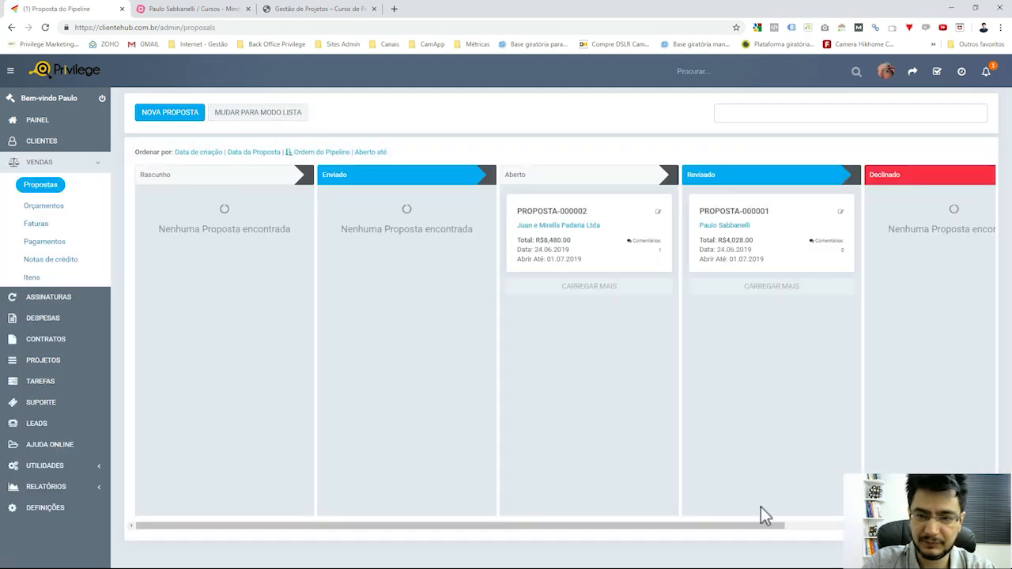
{"action": "left_click_drag", "start_coordinate": [773, 526], "coordinate": [976, 526]}
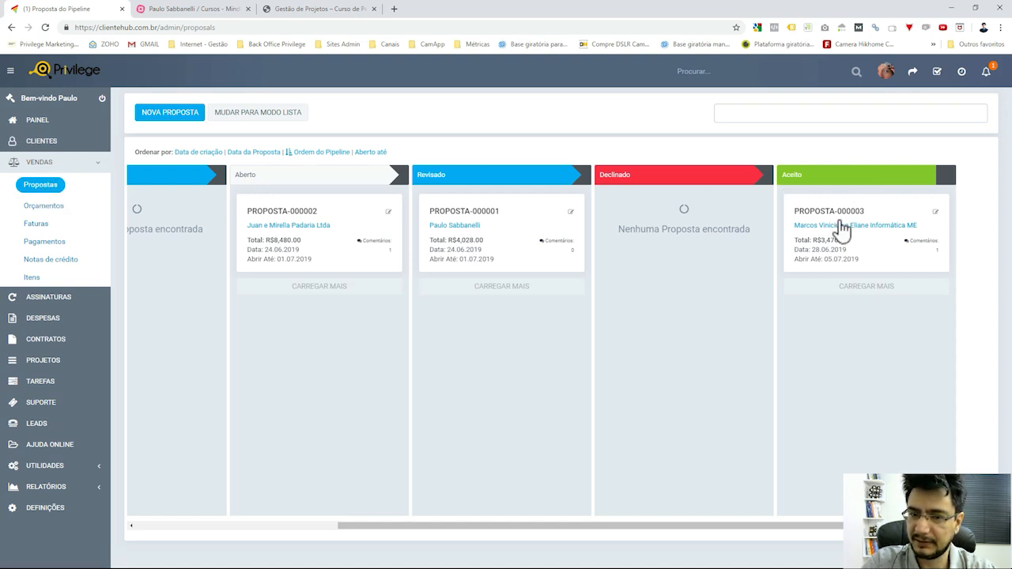
Open the Leads board and the profile of lead #2 from the 02 - Lead Frio column.
{"action": "left_click", "coordinate": [45, 425]}
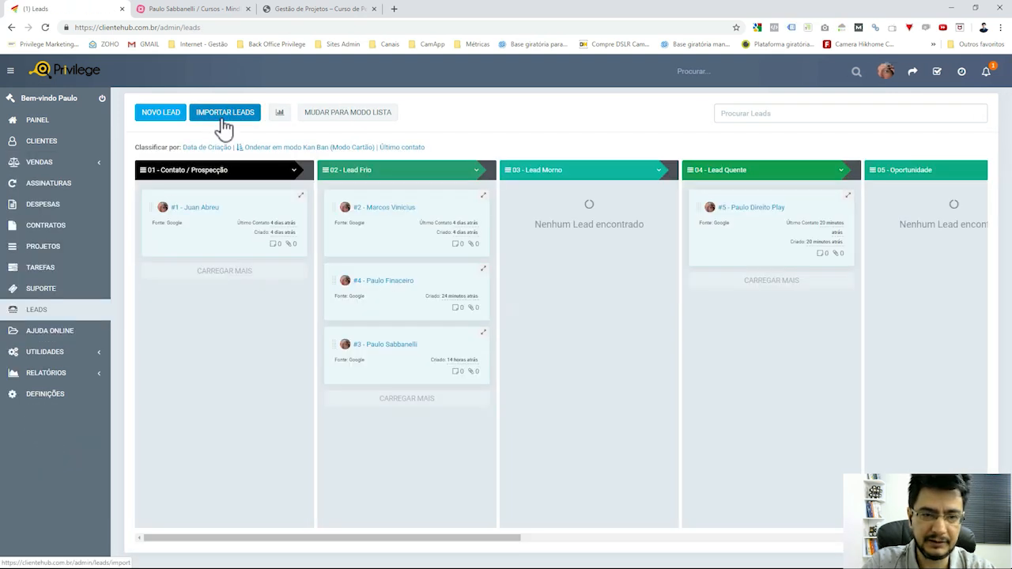
{"action": "scroll", "coordinate": [809, 195], "scroll_direction": "right", "scroll_amount": 10}
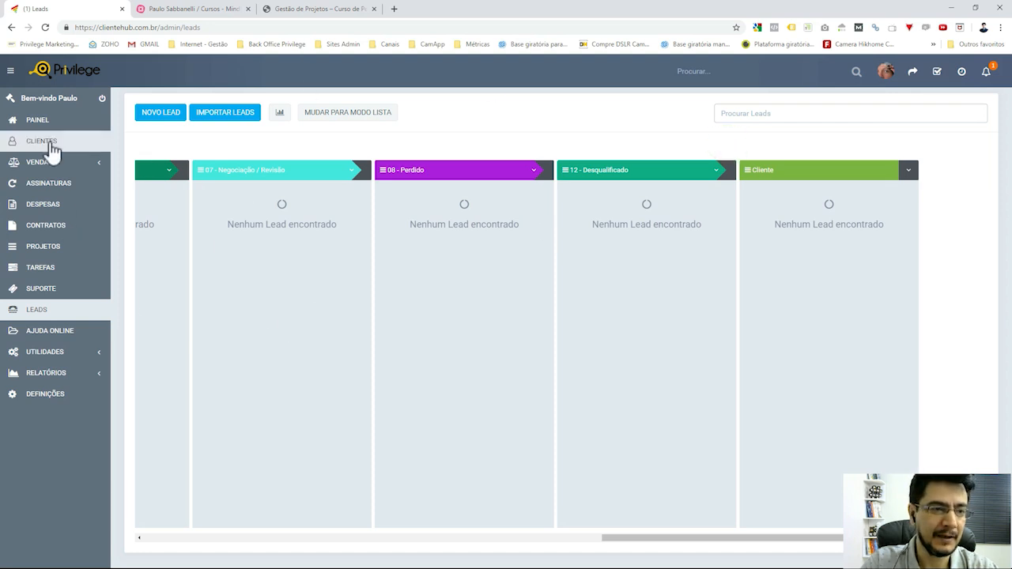
{"action": "left_click", "coordinate": [61, 315]}
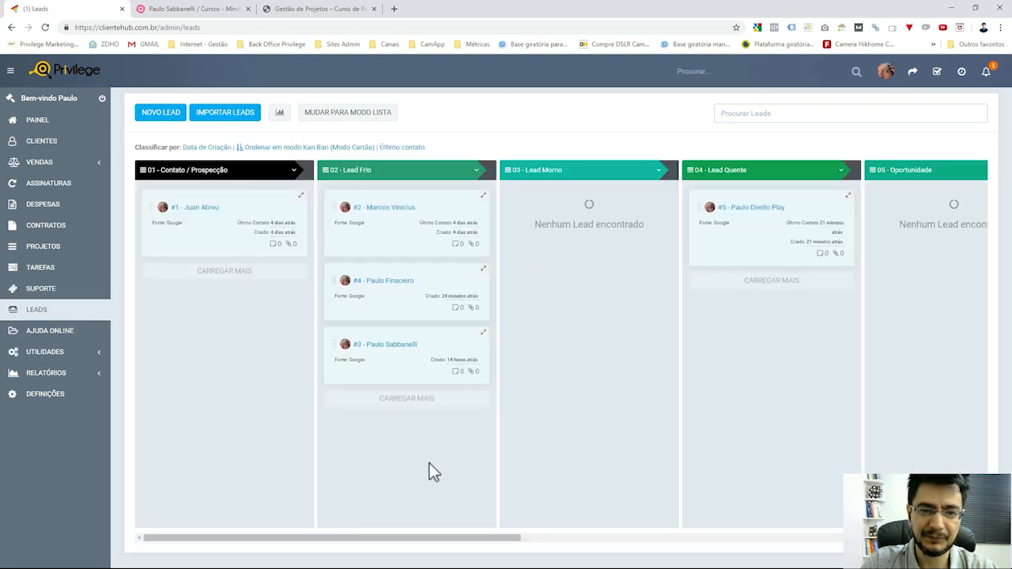
{"action": "left_click", "coordinate": [387, 209]}
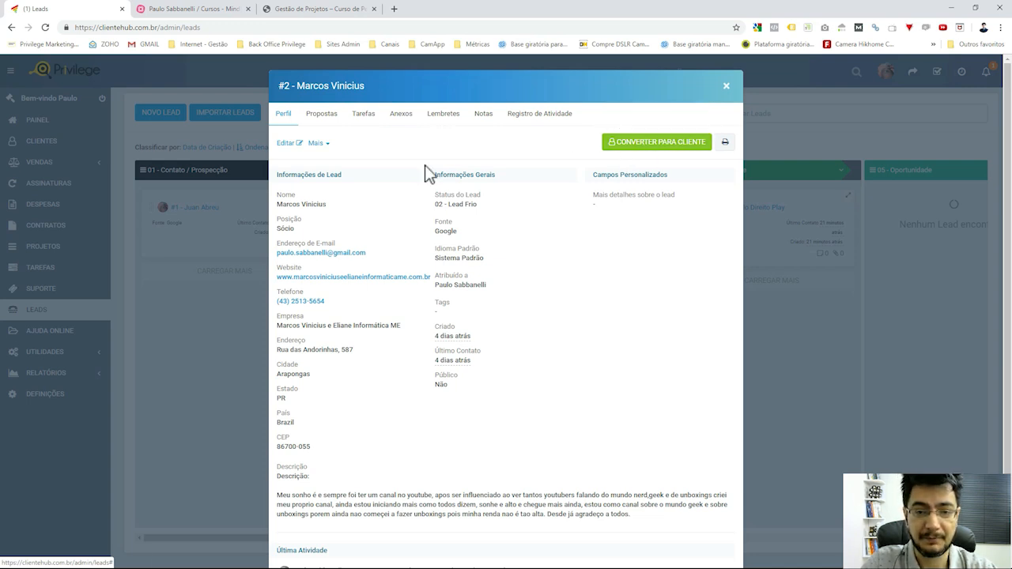
Open the convert-to-client form for lead #2, then generate and reveal a random password.
{"action": "left_click", "coordinate": [655, 145]}
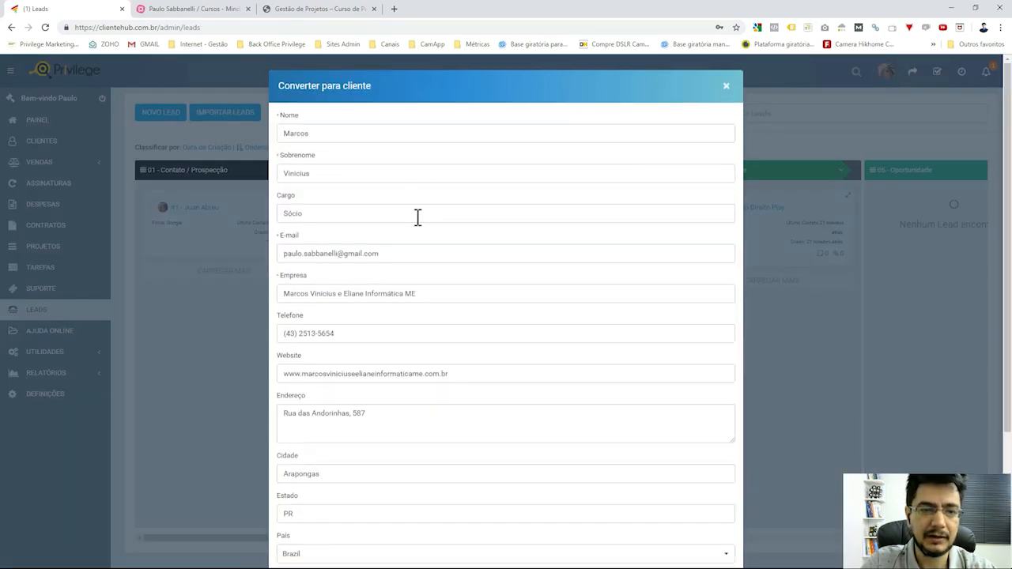
{"action": "scroll", "coordinate": [483, 325], "scroll_direction": "down", "scroll_amount": 3}
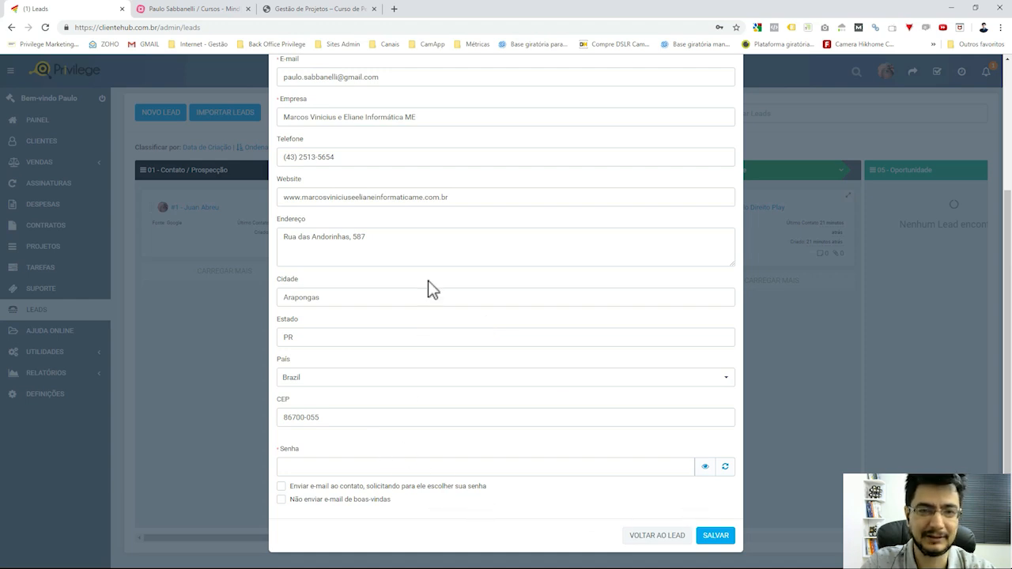
{"action": "scroll", "coordinate": [430, 289], "scroll_direction": "up", "scroll_amount": 3}
{"action": "scroll", "coordinate": [429, 290], "scroll_direction": "down", "scroll_amount": 3}
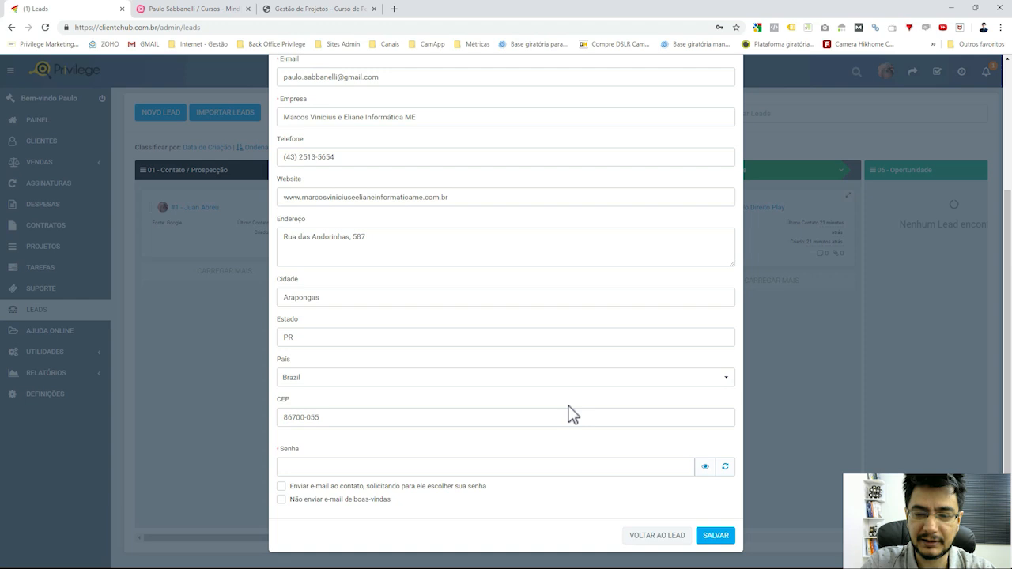
{"action": "left_click", "coordinate": [705, 468]}
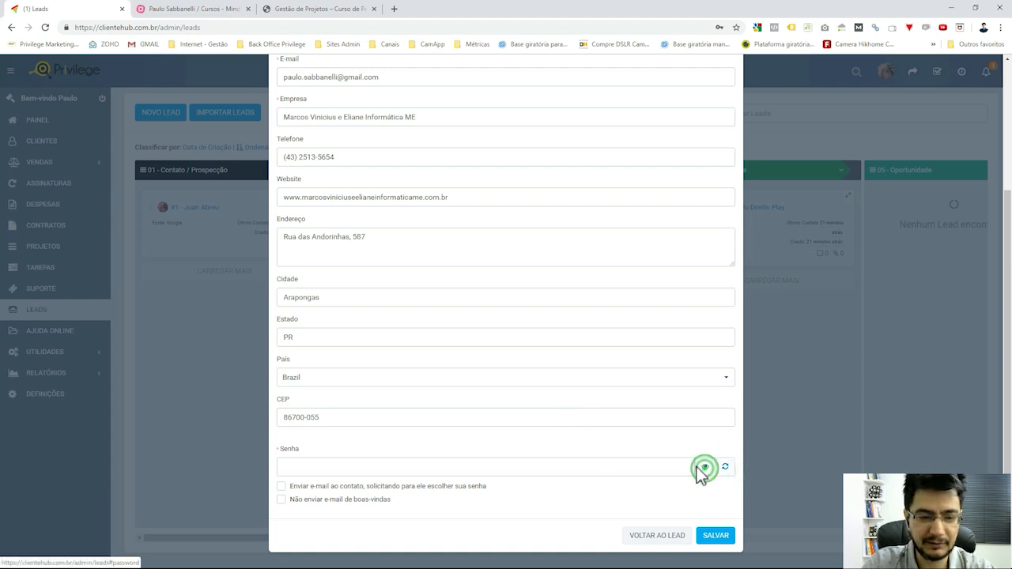
{"action": "left_click", "coordinate": [725, 468]}
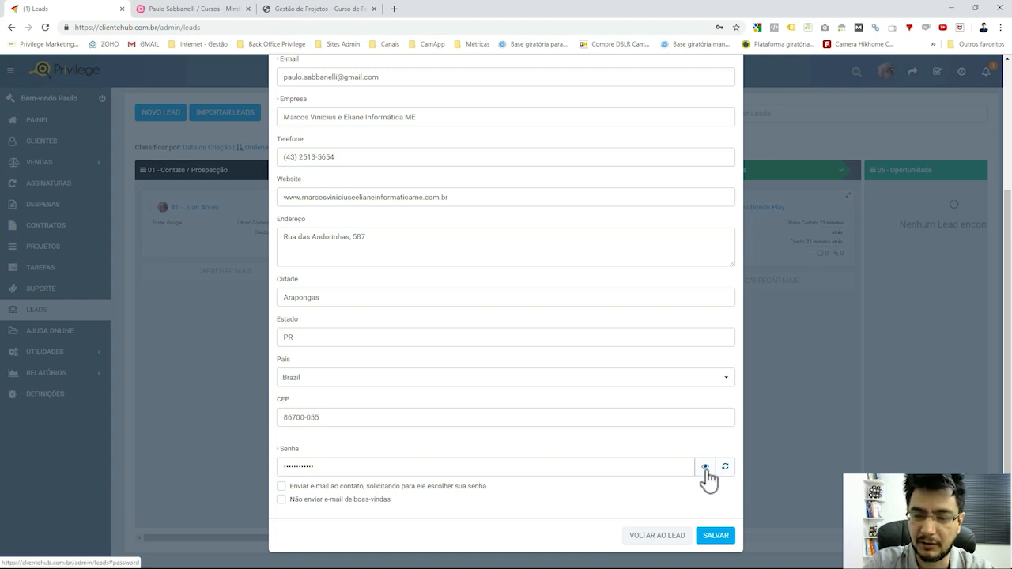
{"action": "left_click", "coordinate": [706, 467]}
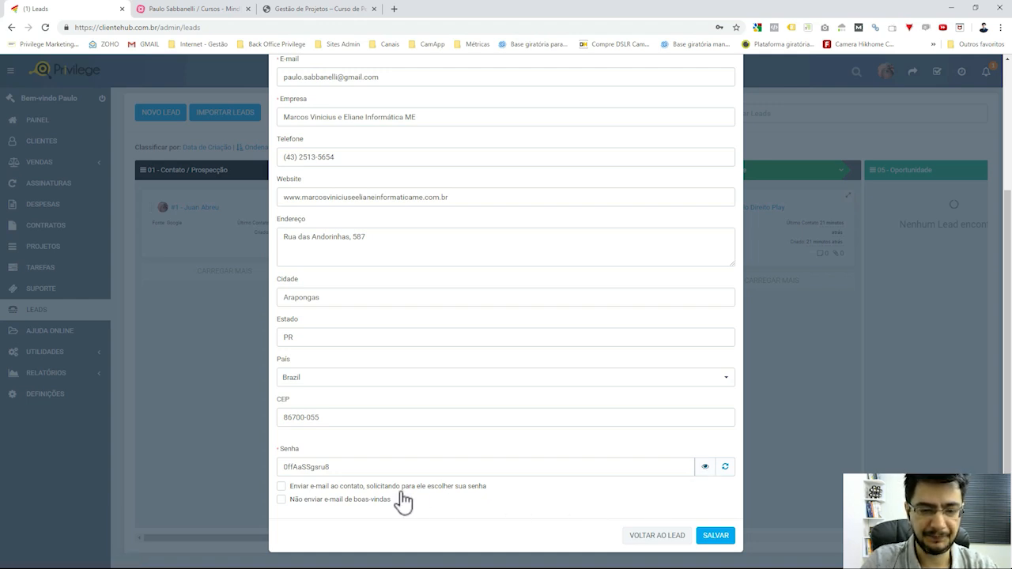
Tick 'Enviar e-mail ao contato, solicitando para ele escolher sua senha' and attempt to save the conversion.
{"action": "left_click", "coordinate": [333, 487]}
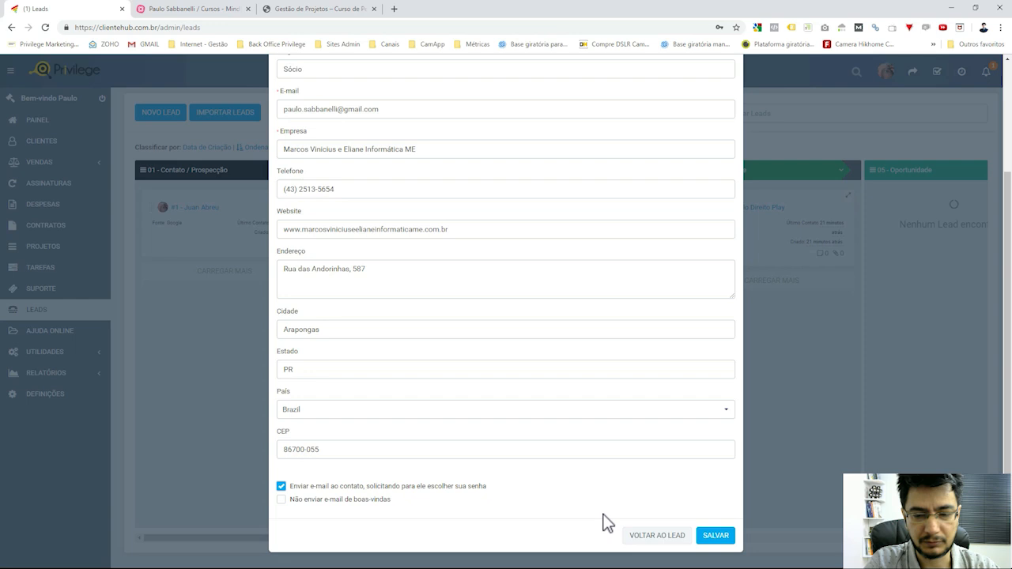
{"action": "scroll", "coordinate": [608, 407], "scroll_direction": "up", "scroll_amount": 2}
{"action": "scroll", "coordinate": [609, 406], "scroll_direction": "down", "scroll_amount": 2}
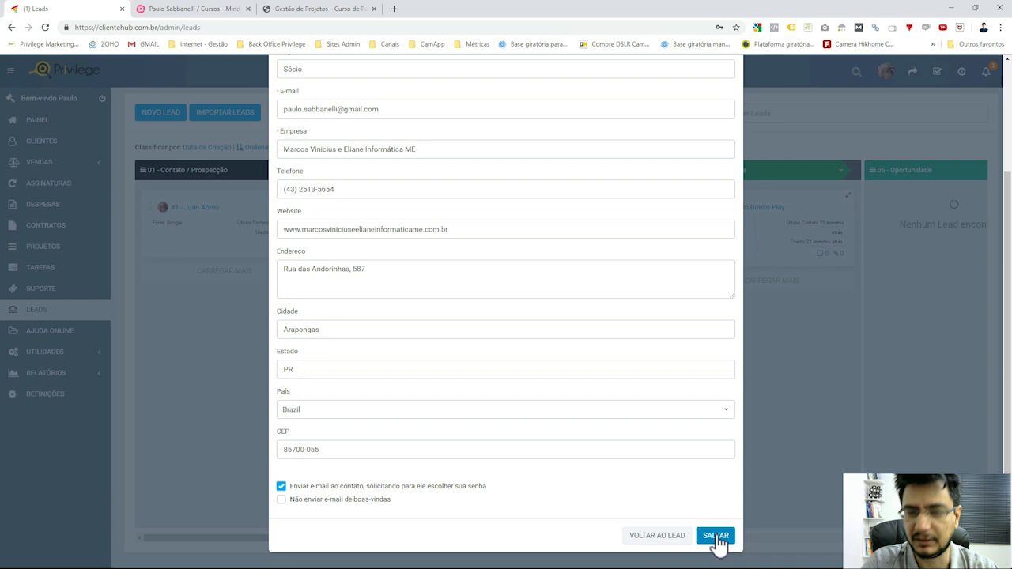
{"action": "scroll", "coordinate": [666, 414], "scroll_direction": "up", "scroll_amount": 2}
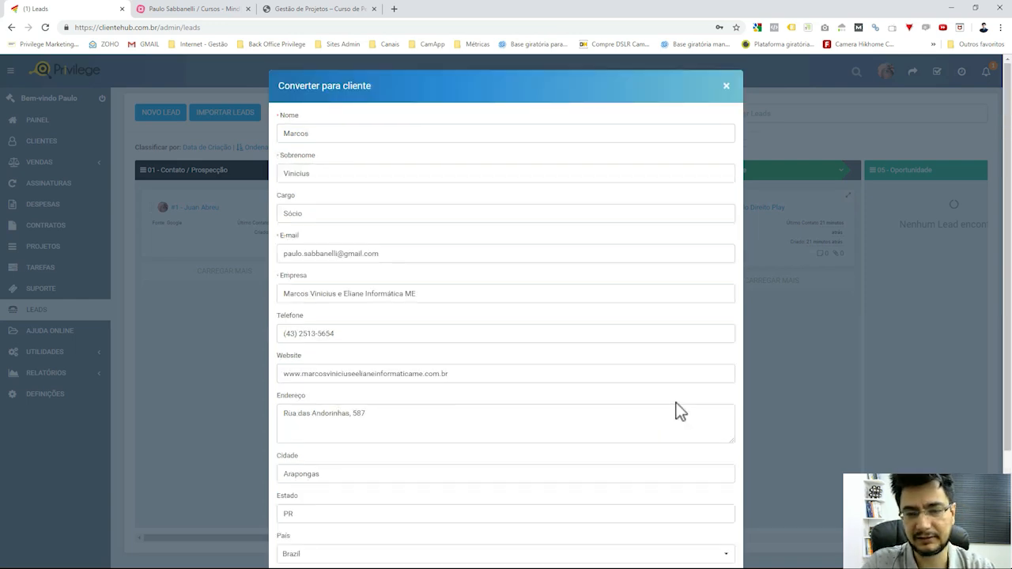
{"action": "scroll", "coordinate": [678, 412], "scroll_direction": "down", "scroll_amount": 2}
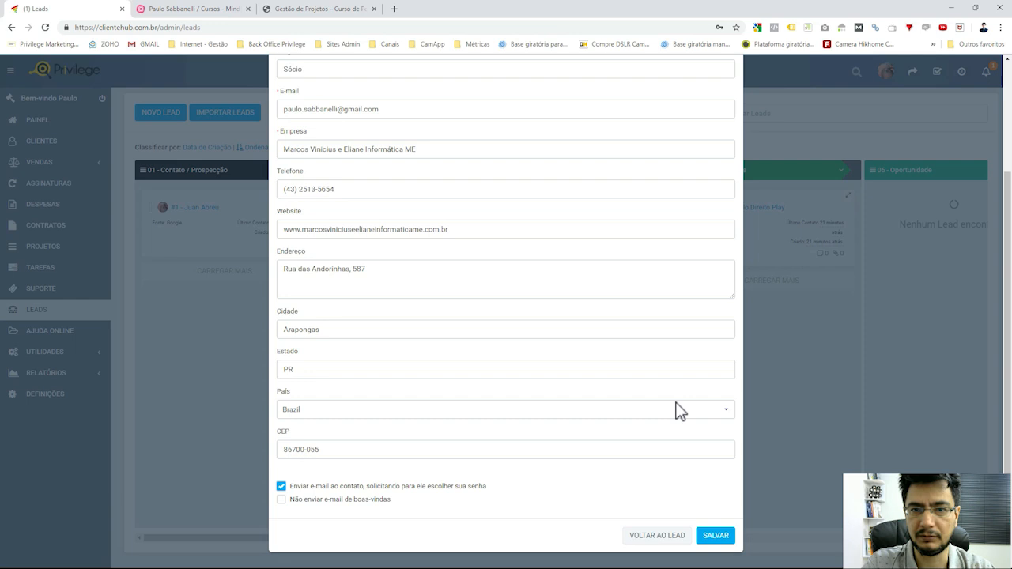
{"action": "scroll", "coordinate": [677, 412], "scroll_direction": "up", "scroll_amount": 2}
{"action": "scroll", "coordinate": [716, 514], "scroll_direction": "down", "scroll_amount": 2}
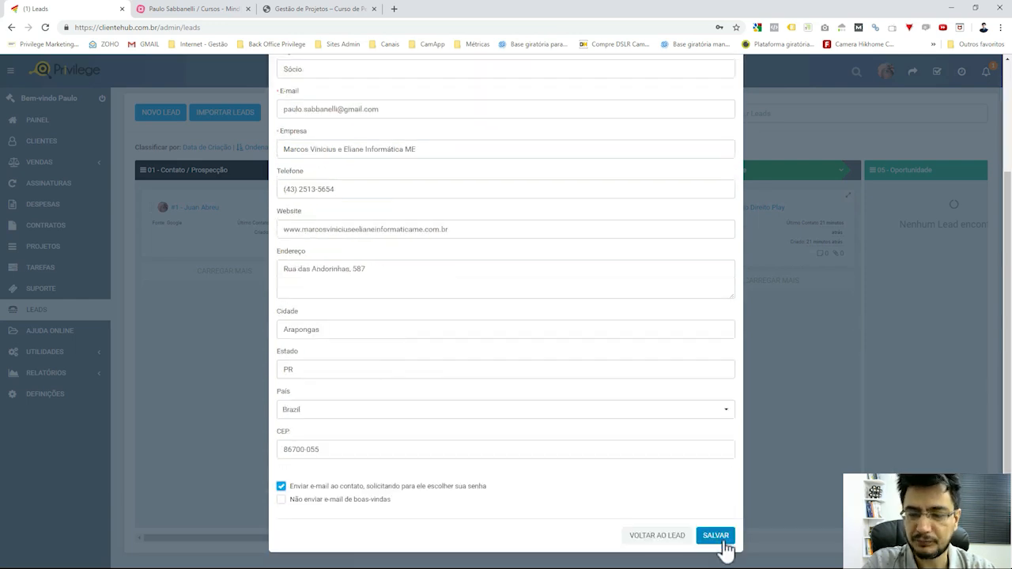
{"action": "left_click", "coordinate": [723, 543]}
Insert 'ddd' into the duplicate contact e-mail to make it unique and save the conversion.
{"action": "scroll", "coordinate": [499, 283], "scroll_direction": "up", "scroll_amount": 2}
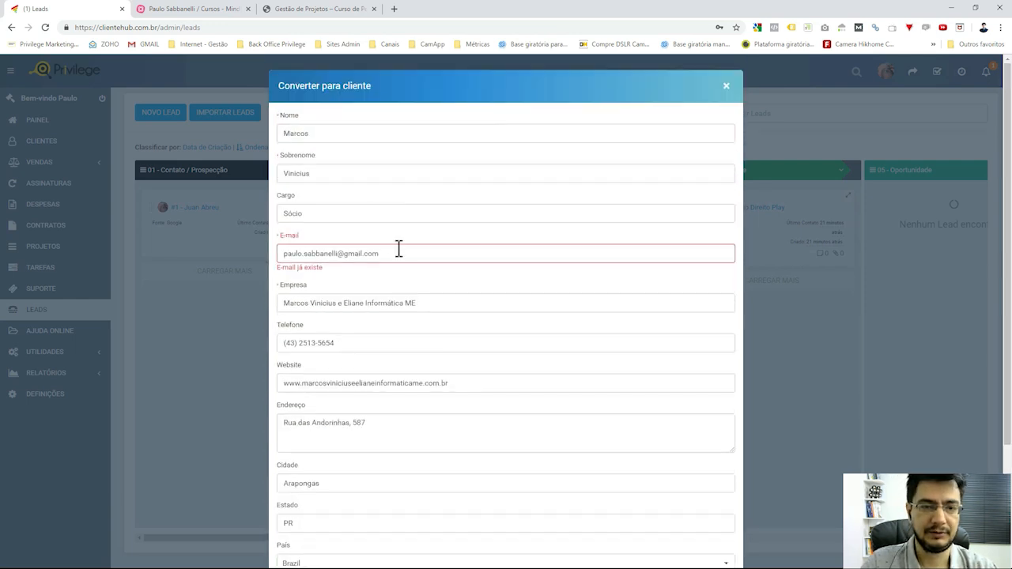
{"action": "triple_click", "coordinate": [405, 255]}
{"action": "left_click", "coordinate": [342, 254]}
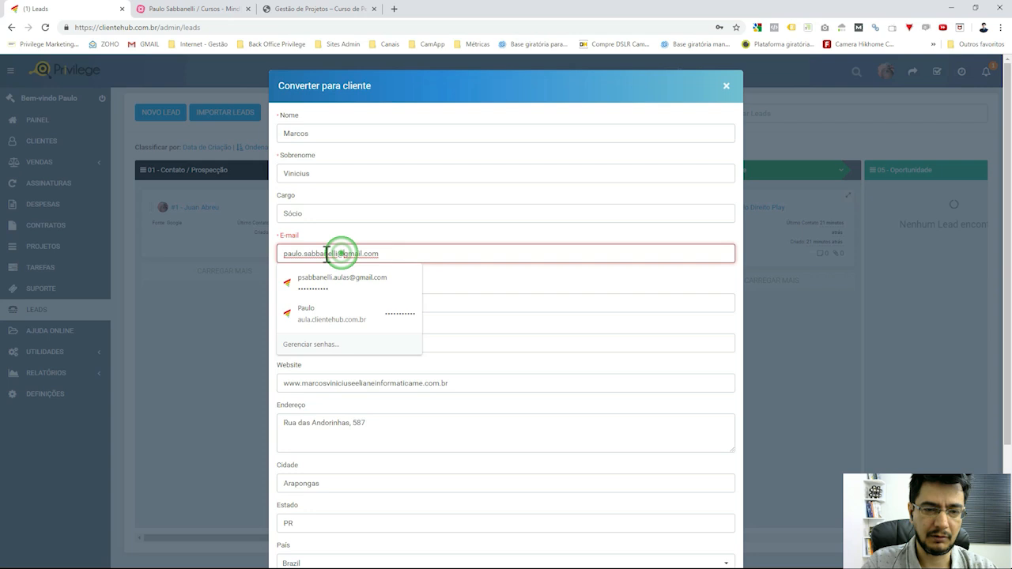
{"action": "left_click", "coordinate": [325, 254]}
{"action": "type", "text": "ddd"}
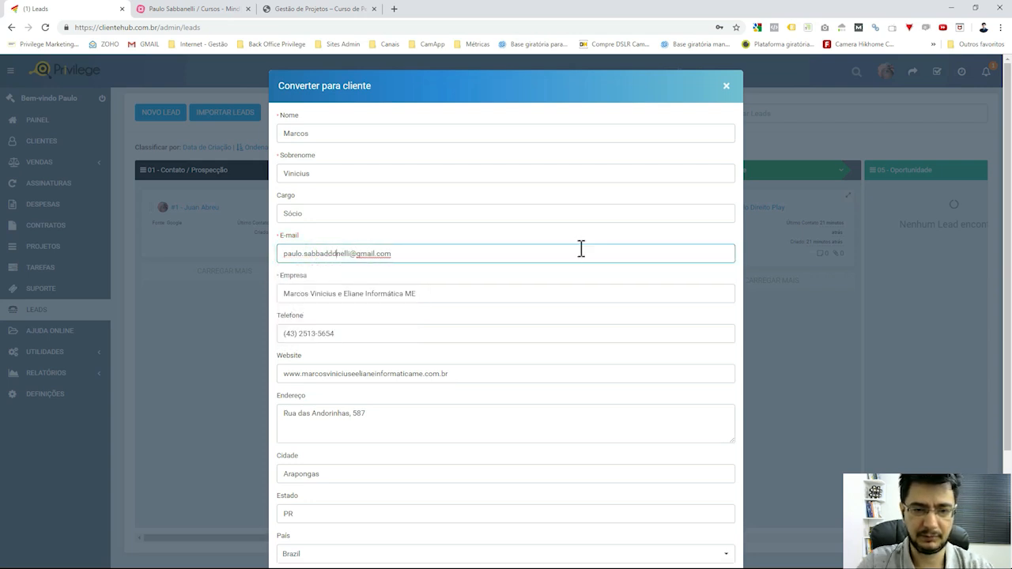
{"action": "left_click", "coordinate": [573, 235]}
{"action": "scroll", "coordinate": [593, 327], "scroll_direction": "down", "scroll_amount": 2}
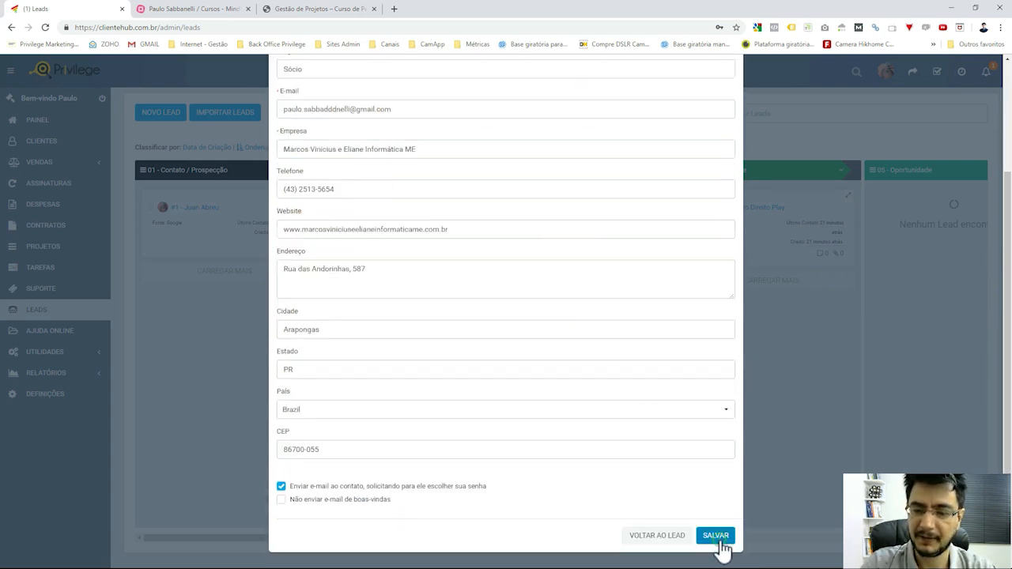
{"action": "left_click", "coordinate": [720, 539]}
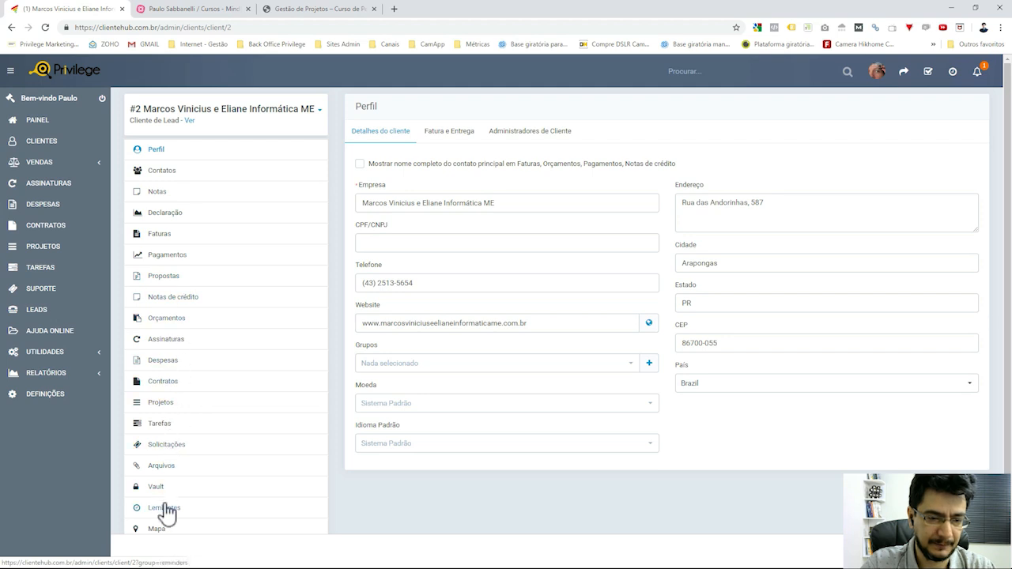
Find lead #2 in the leads board's Cliente column, then switch to the MindMeister course map.
{"action": "scroll", "coordinate": [181, 482], "scroll_direction": "down", "scroll_amount": 1}
{"action": "scroll", "coordinate": [181, 483], "scroll_direction": "up", "scroll_amount": 1}
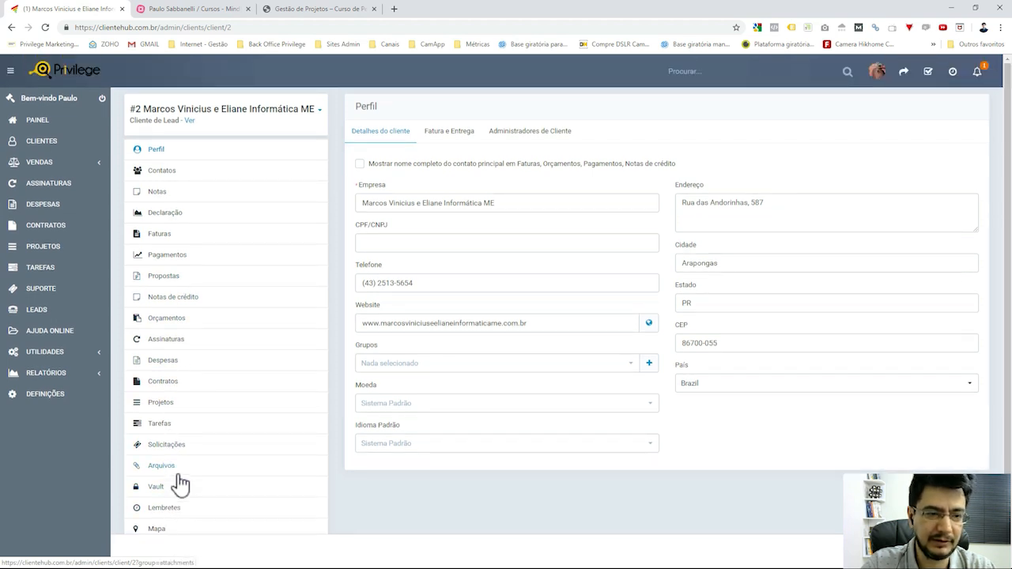
{"action": "left_click", "coordinate": [49, 318]}
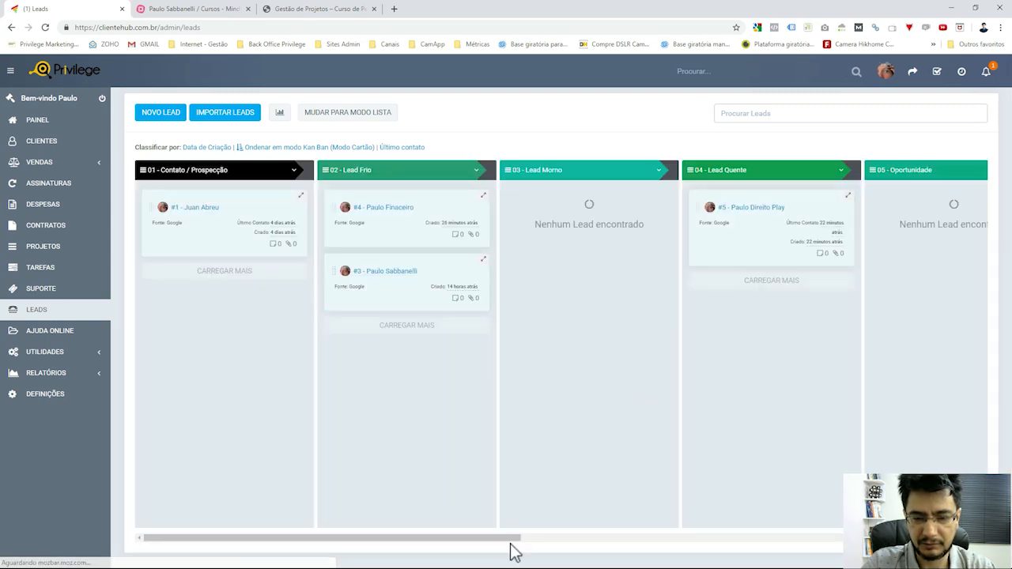
{"action": "left_click_drag", "start_coordinate": [510, 539], "coordinate": [870, 542]}
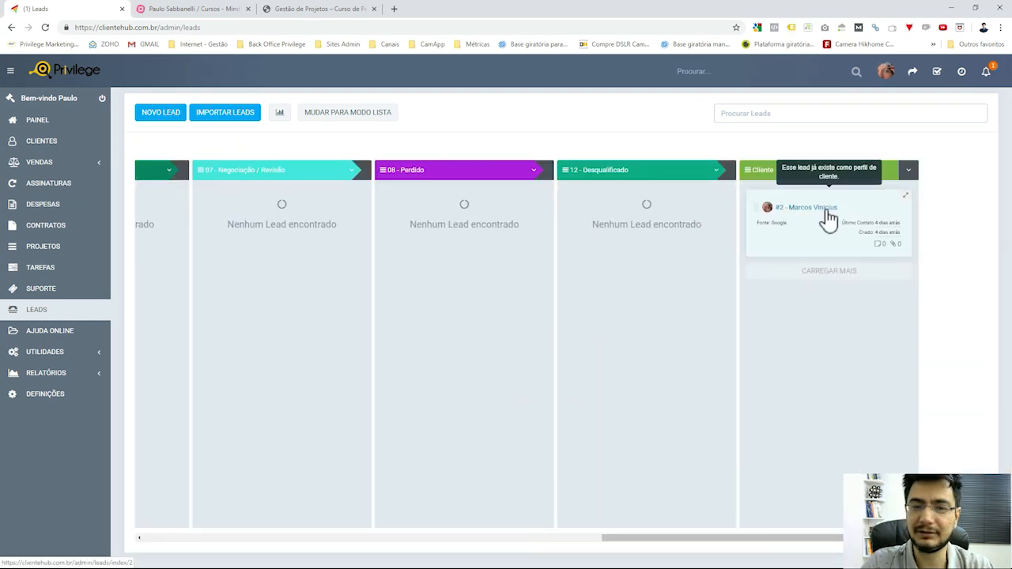
{"action": "left_click", "coordinate": [199, 9]}
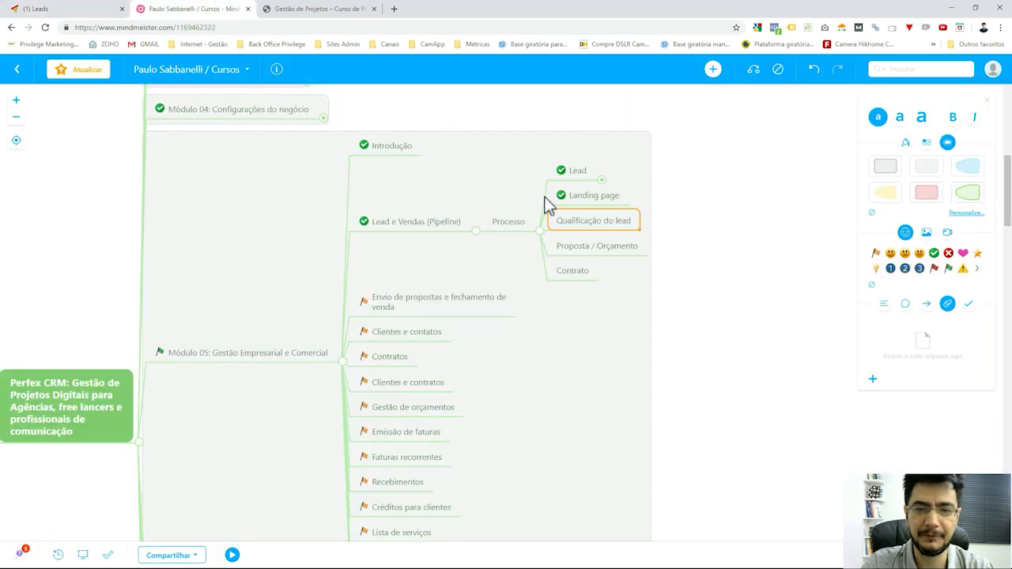